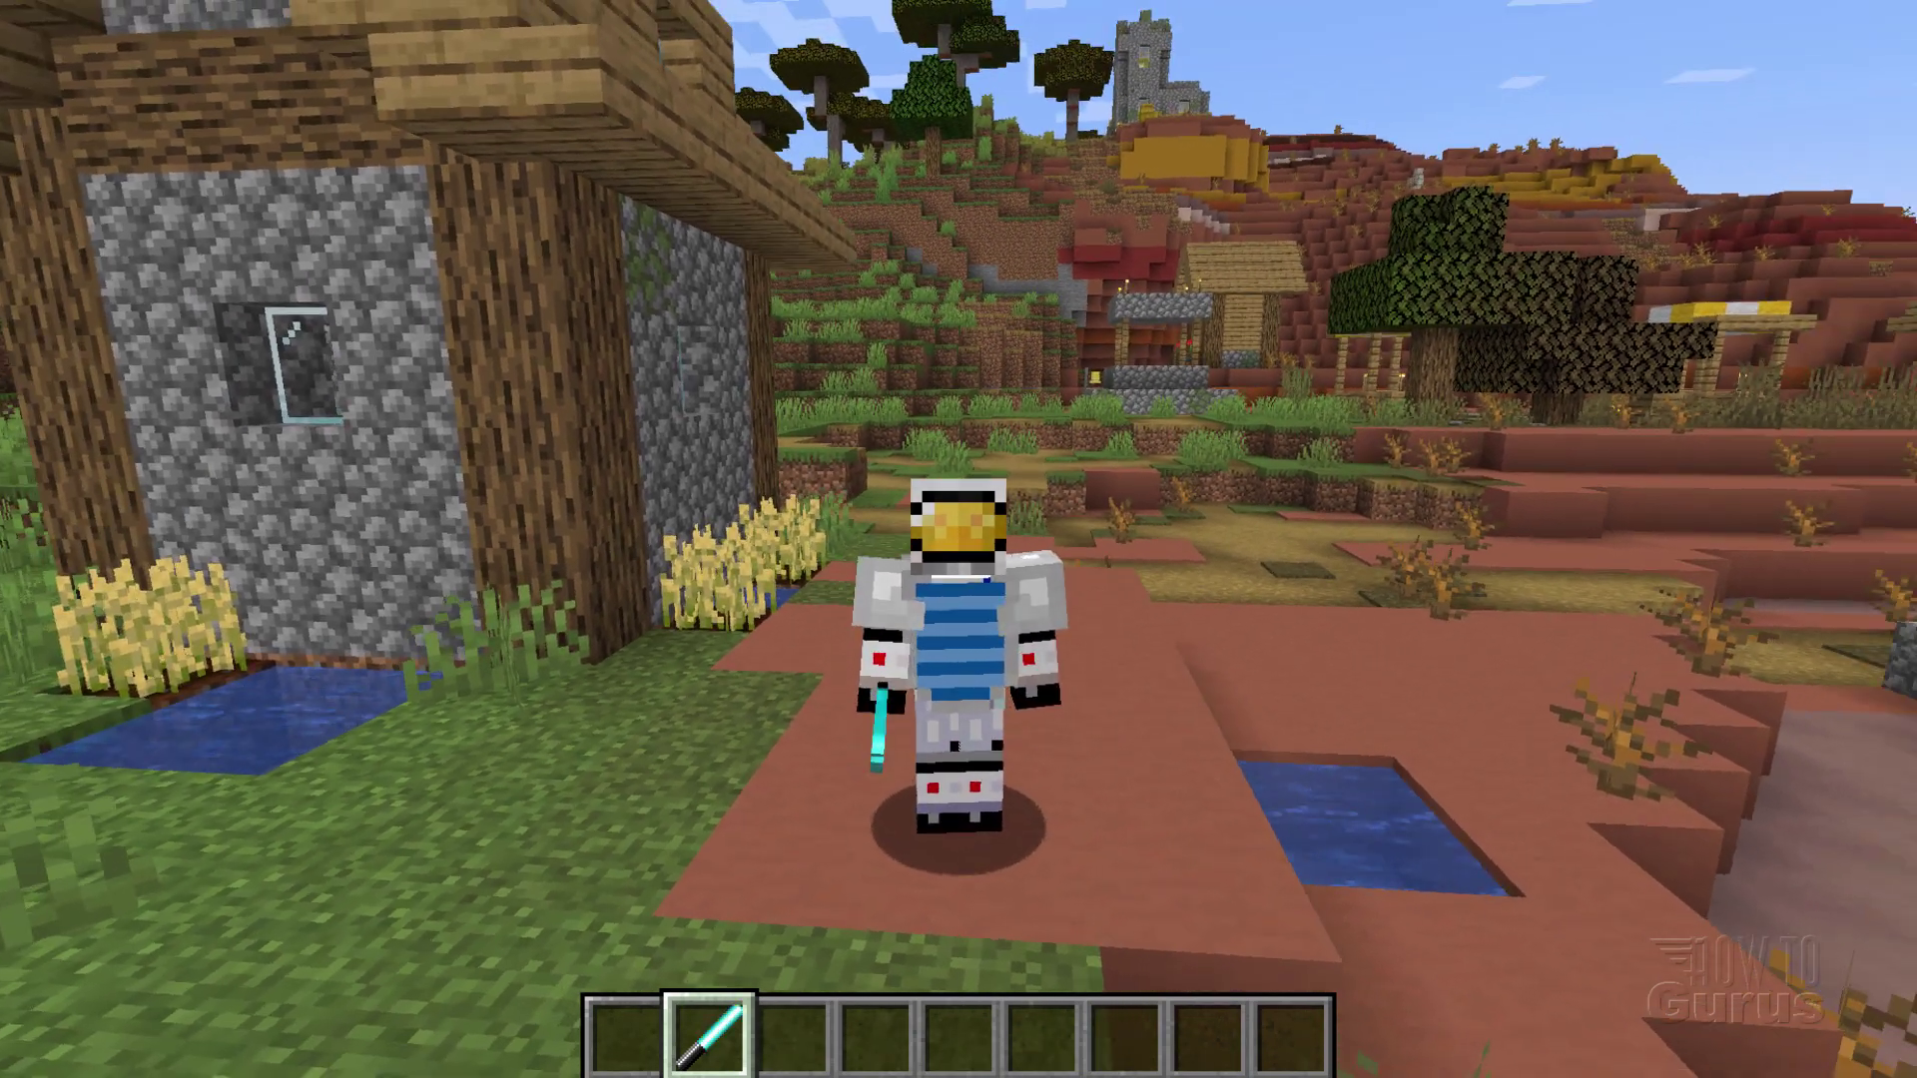
Pause the Minecraft singleplayer world to bring up the Game Menu.
key("Escape")
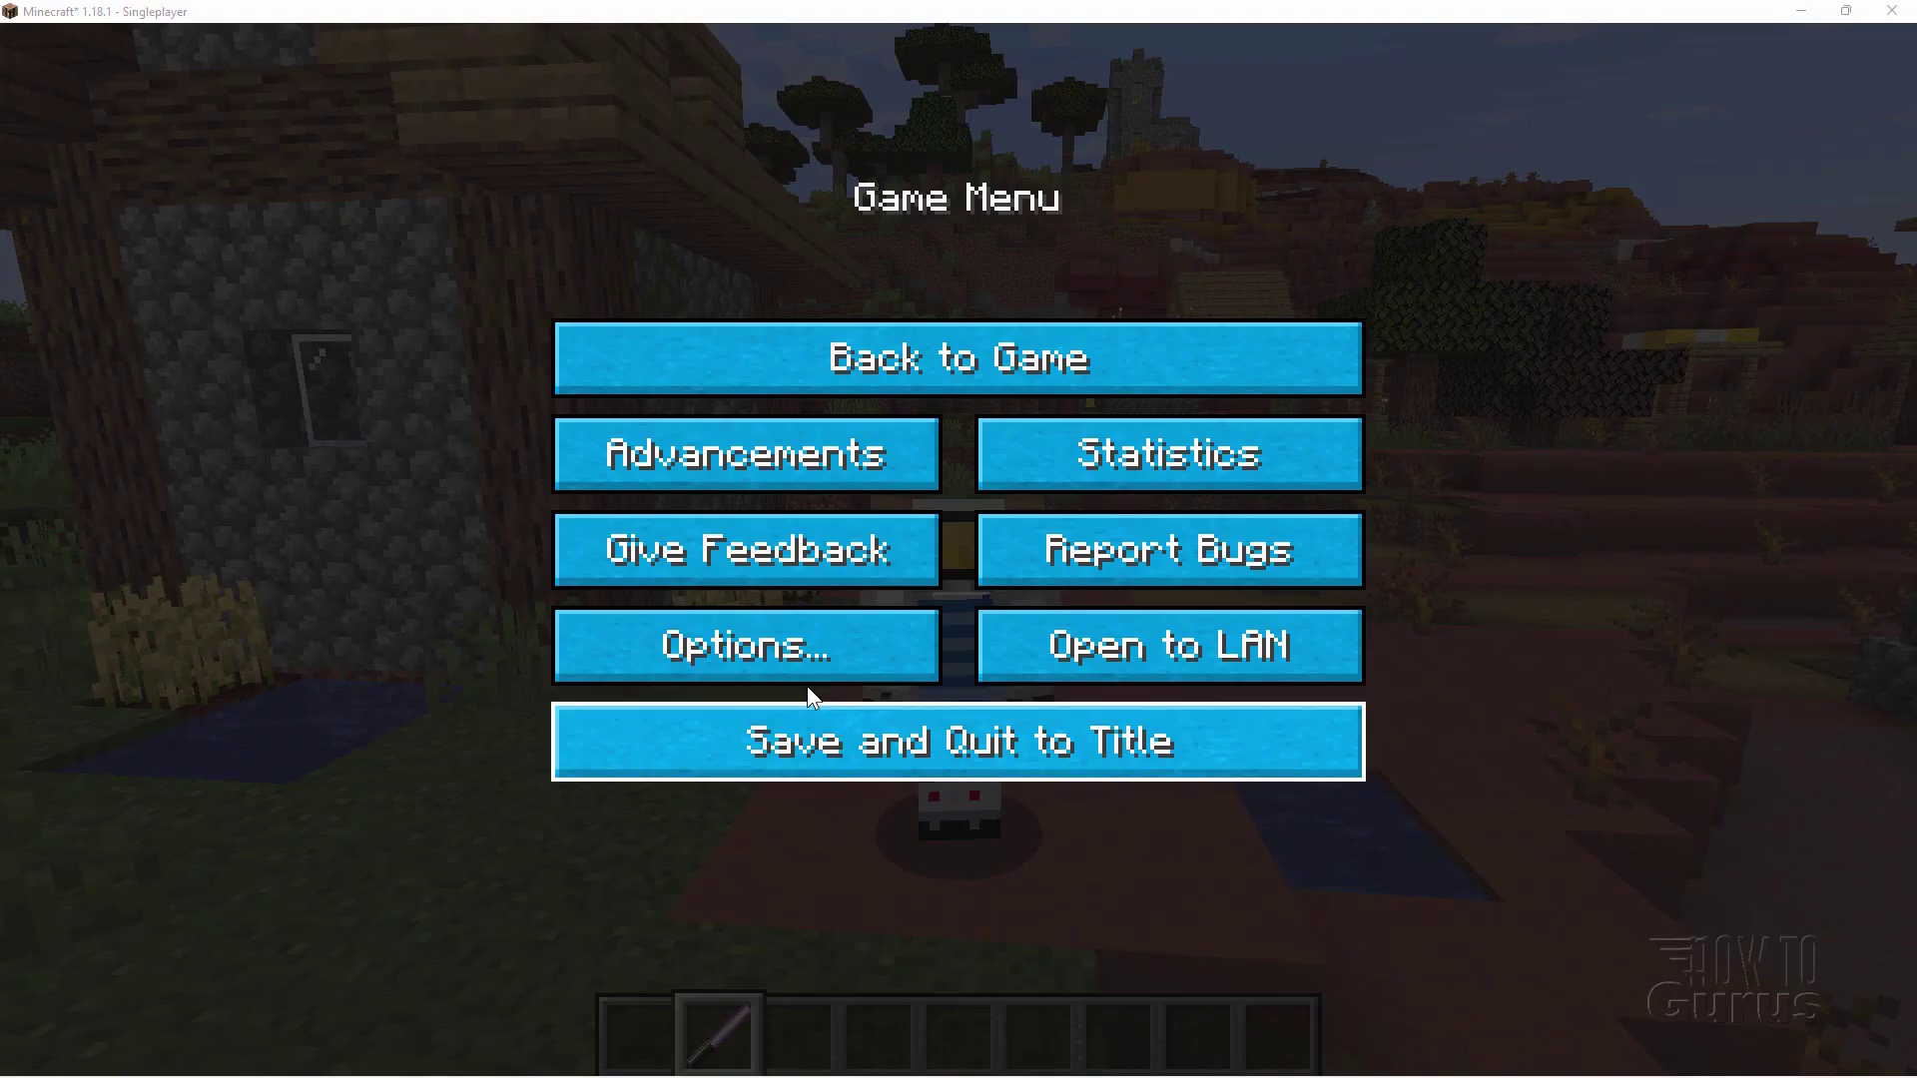
Activate the Optifine Water resource pack in Options > Resource Packs and return to the game.
left_click(771, 657)
left_click(682, 694)
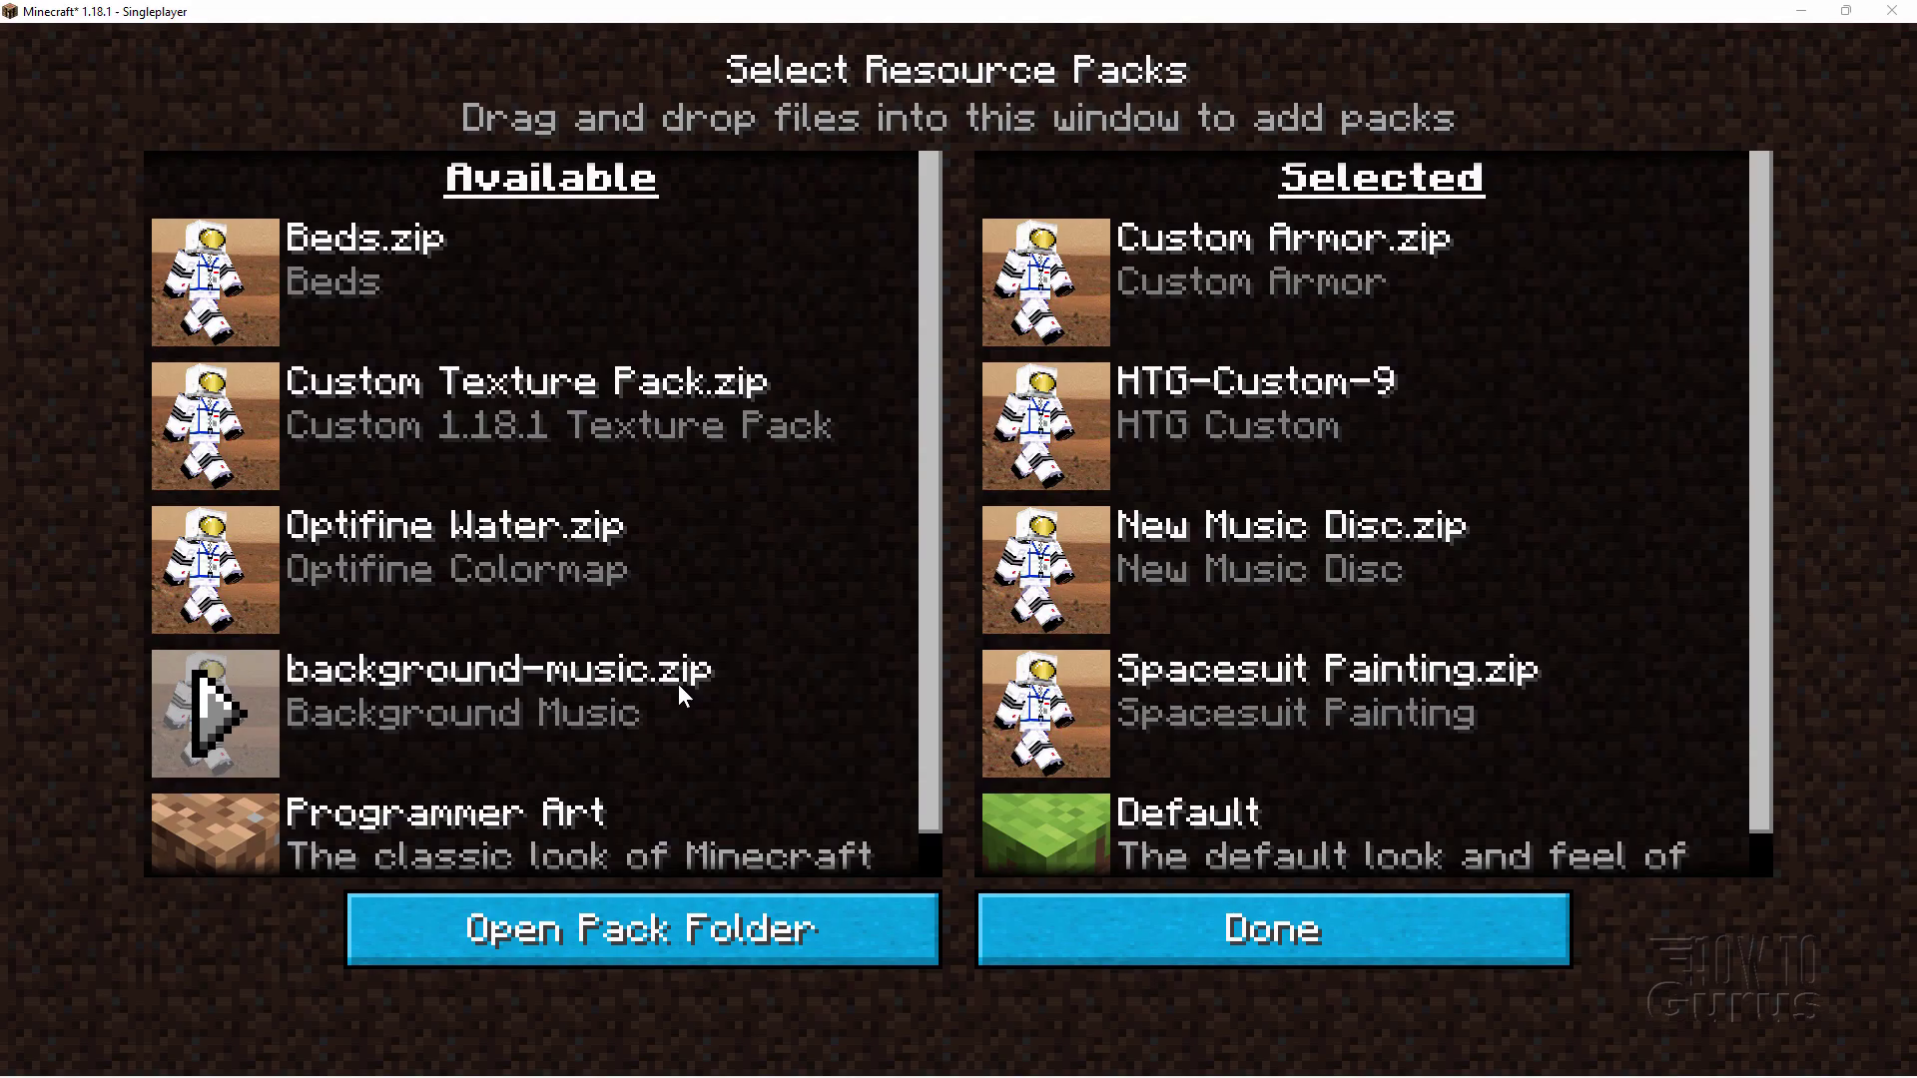
left_click(226, 571)
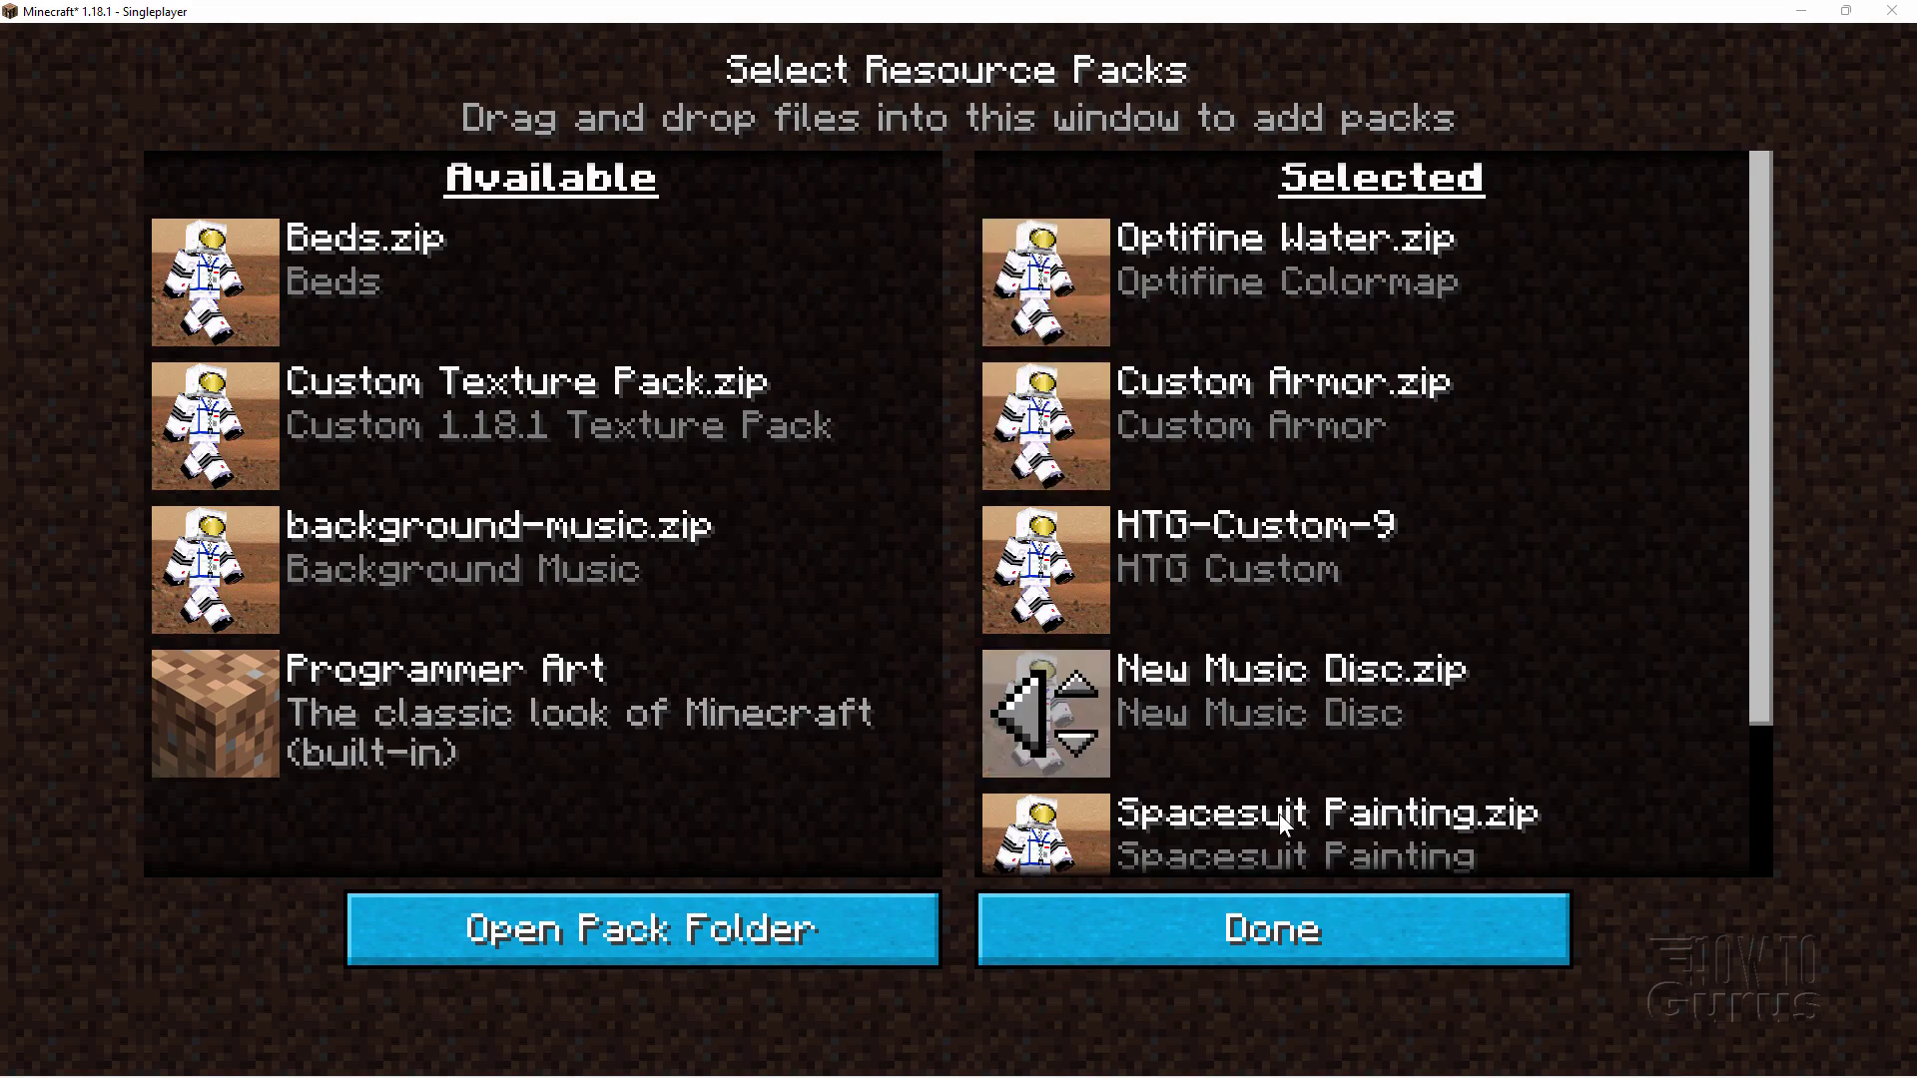
left_click(1234, 923)
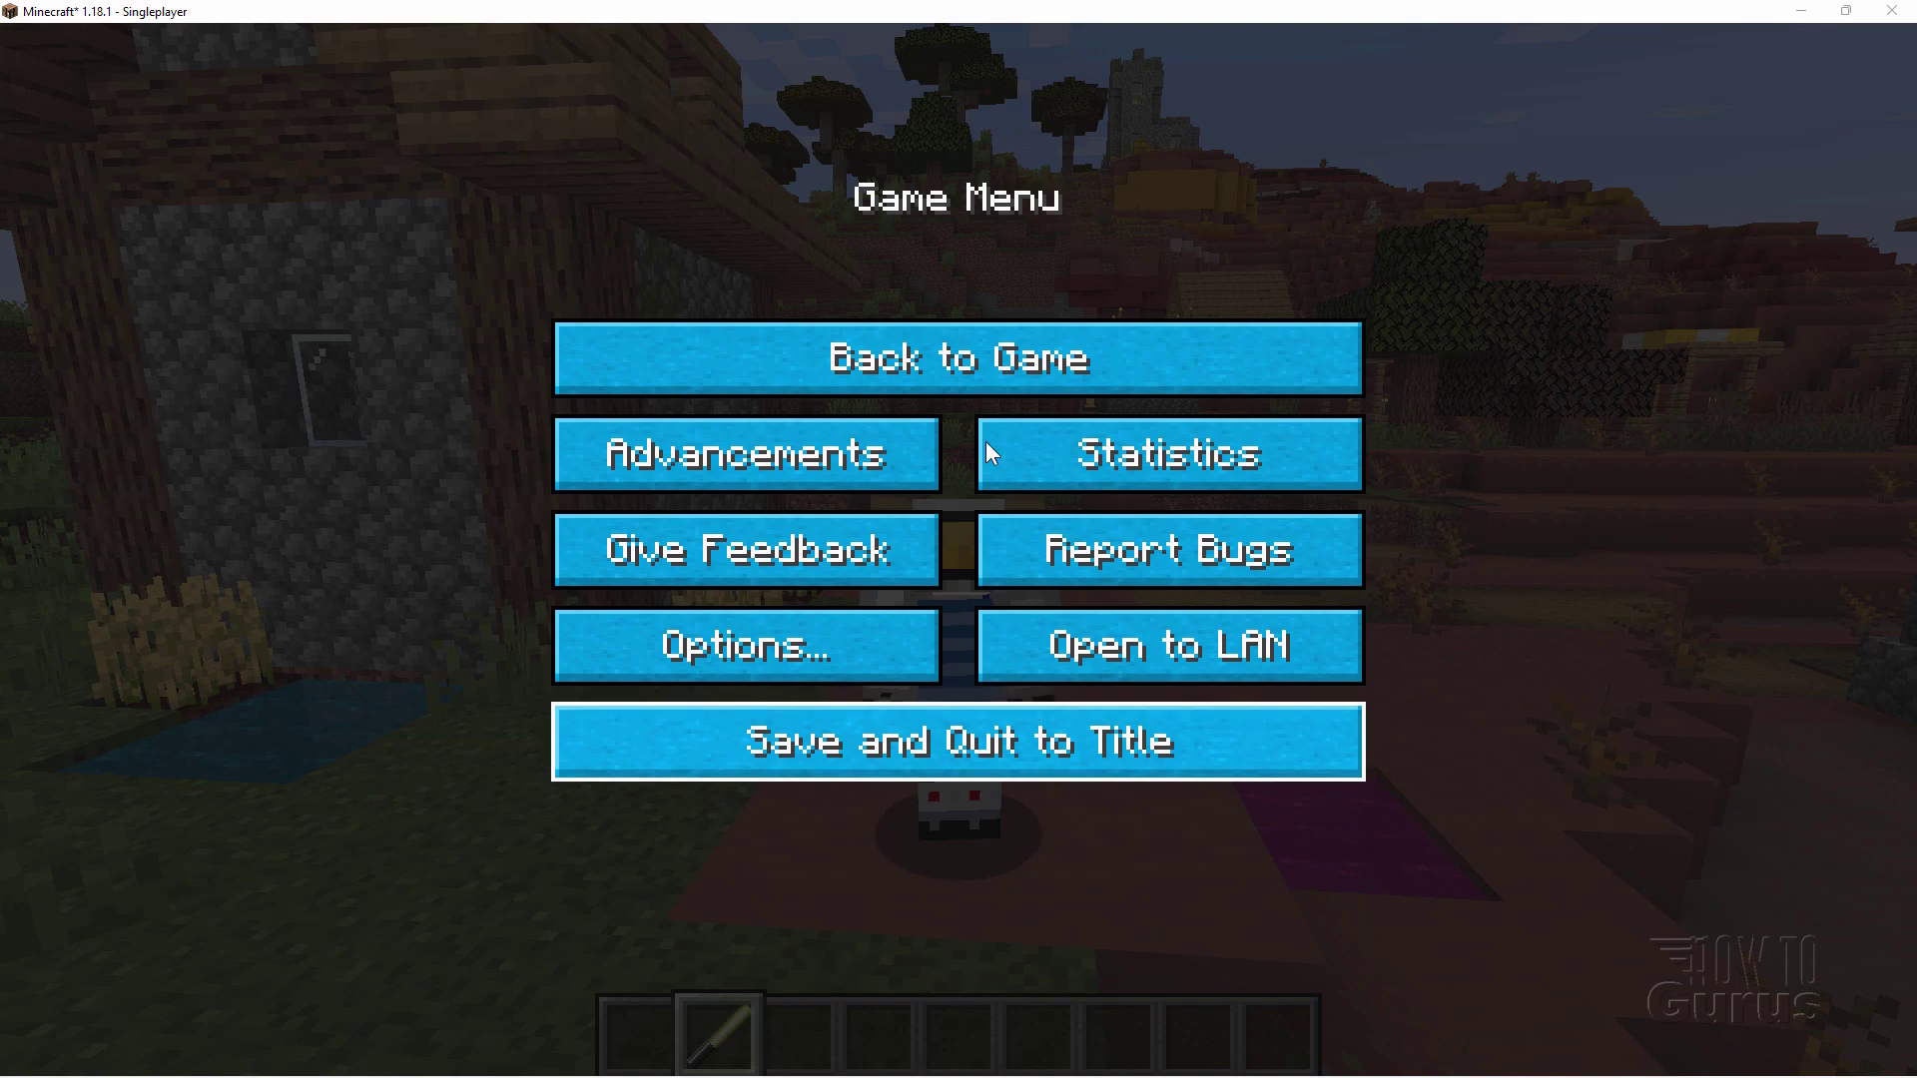
left_click(985, 355)
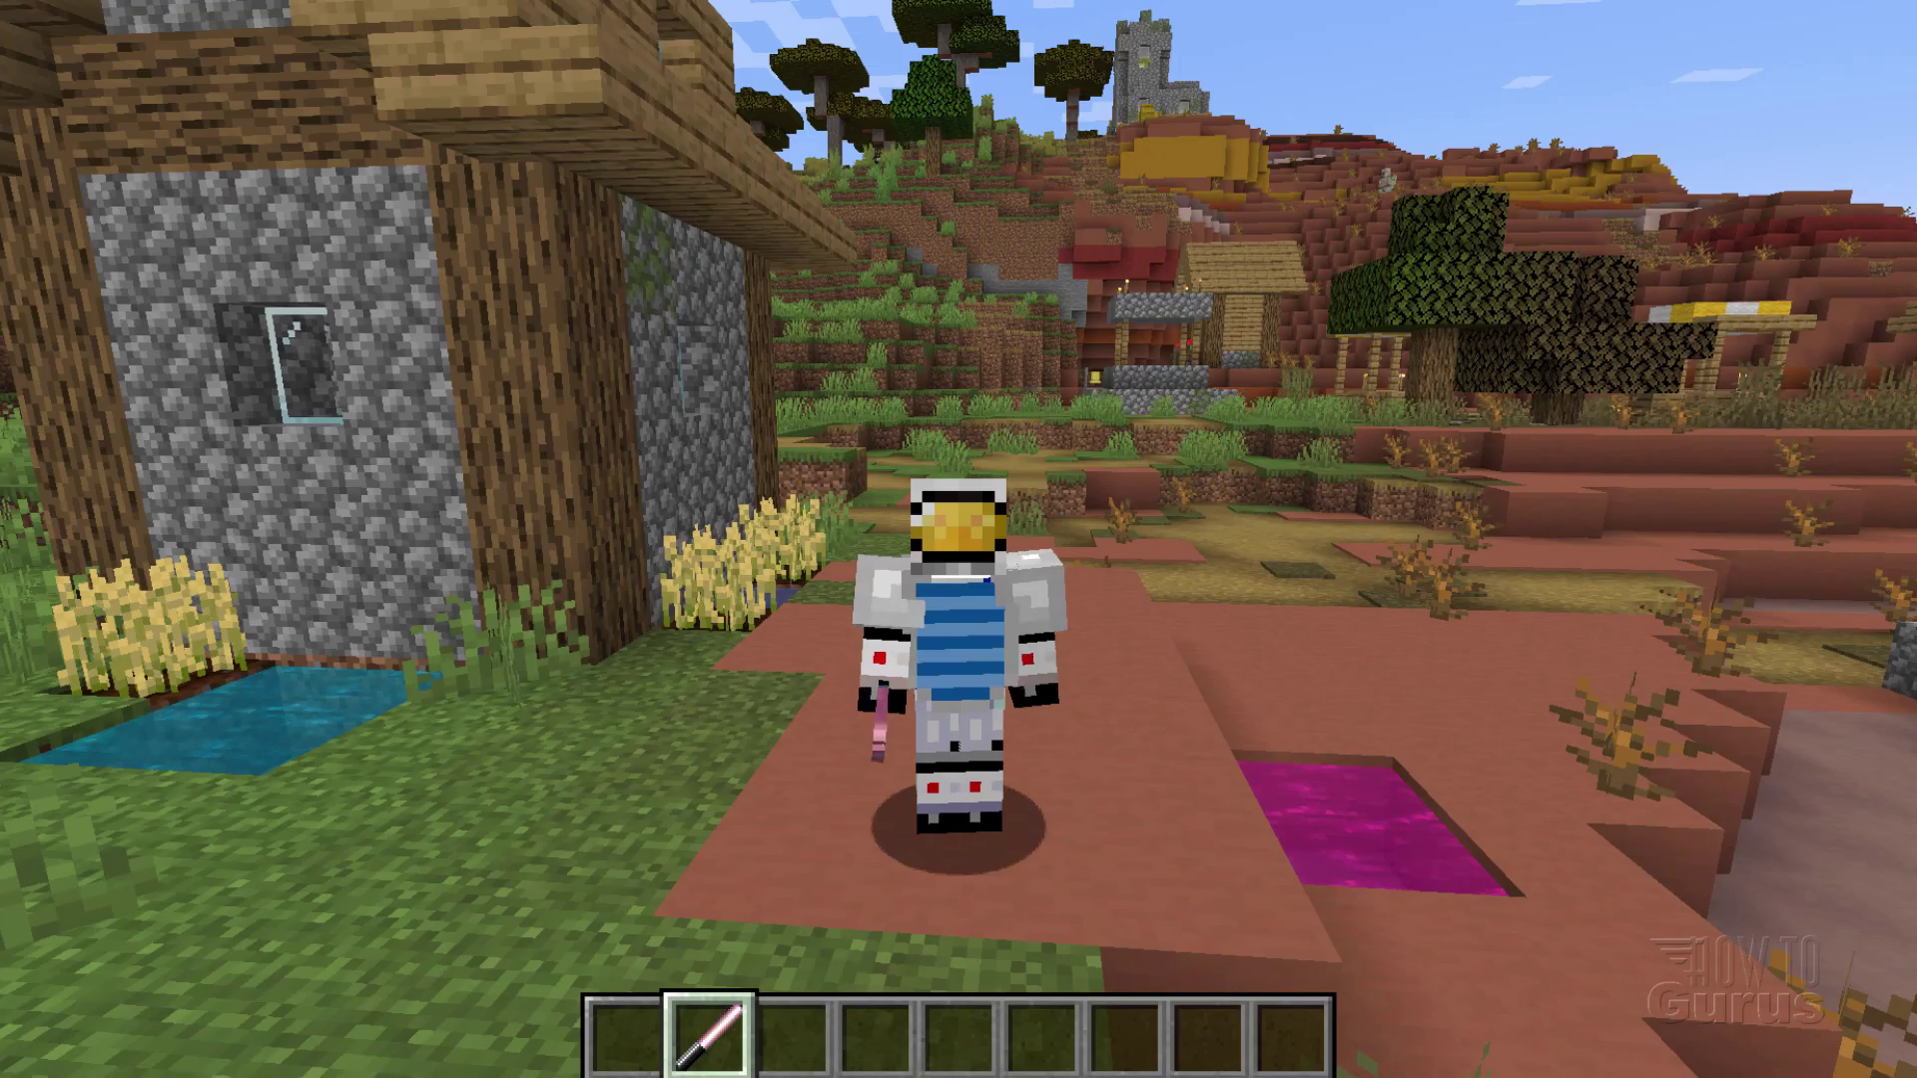
key("F5")
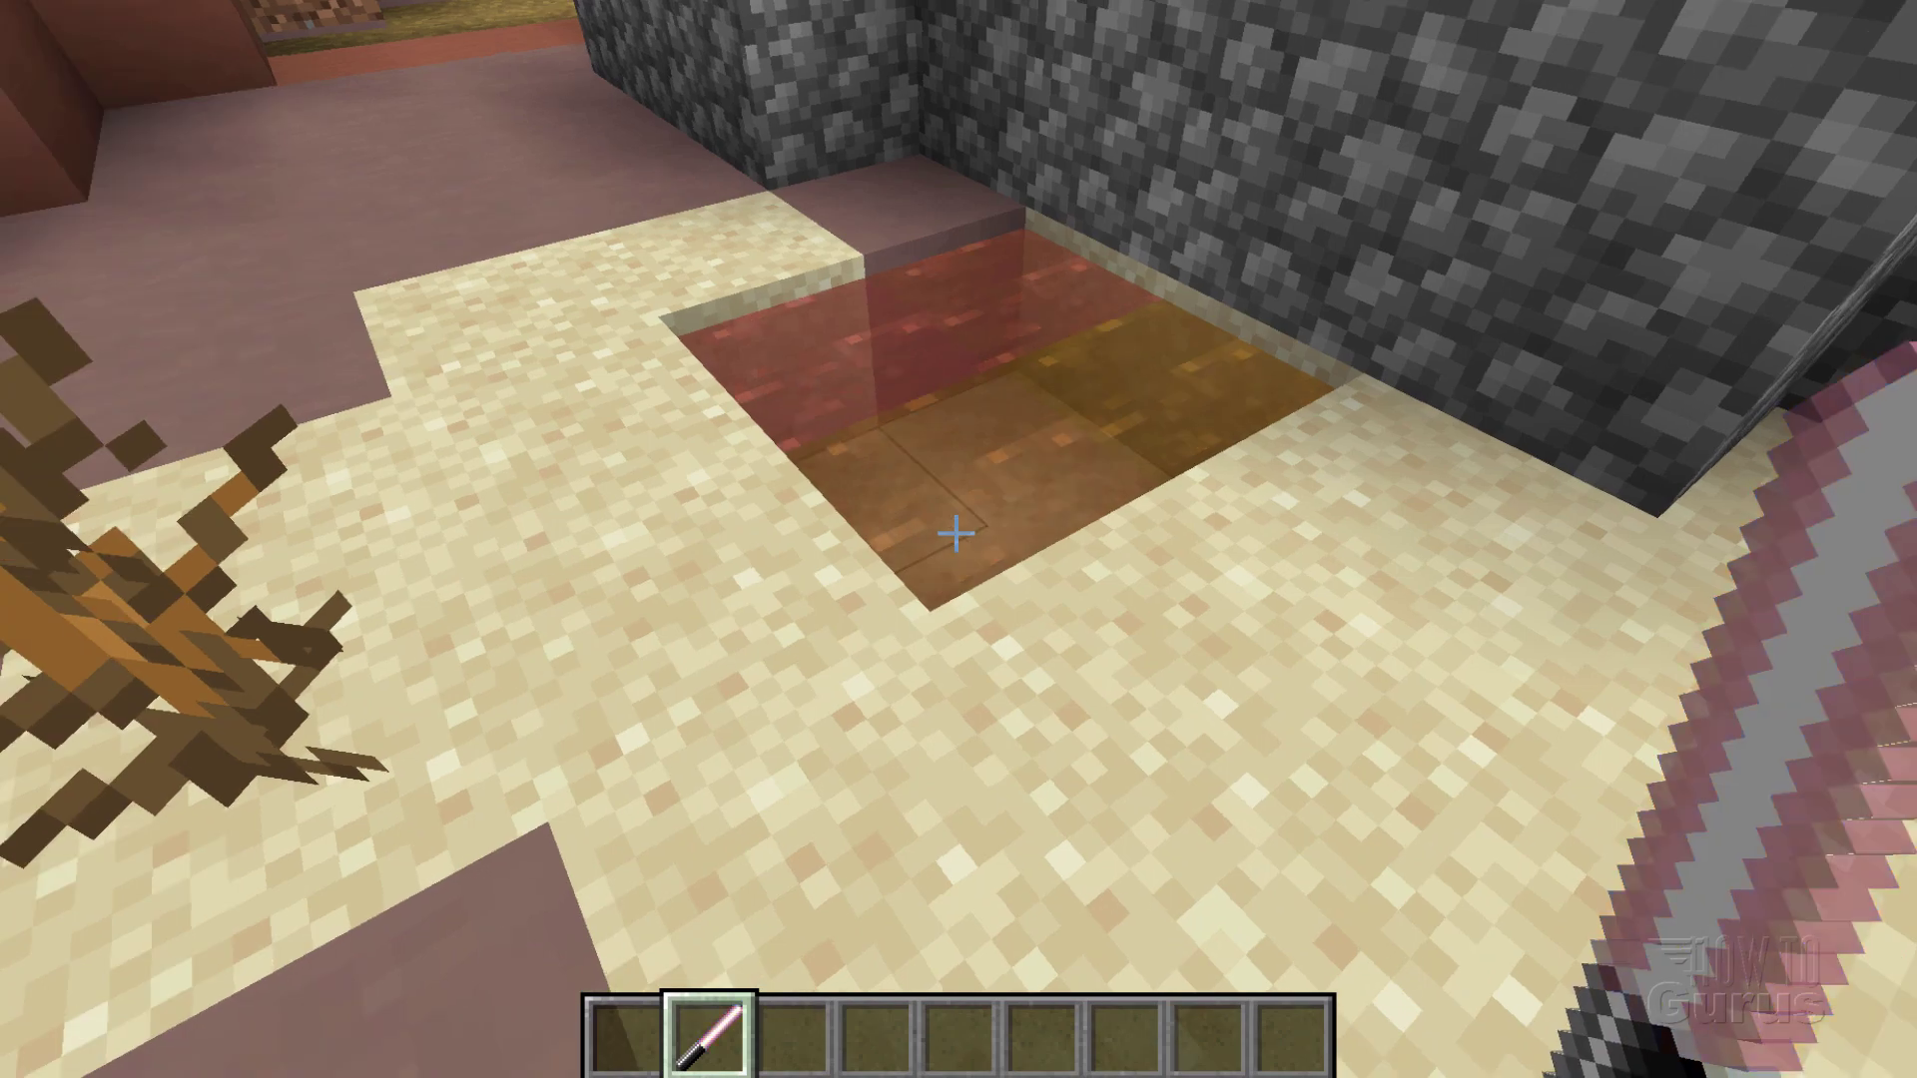
key("w")
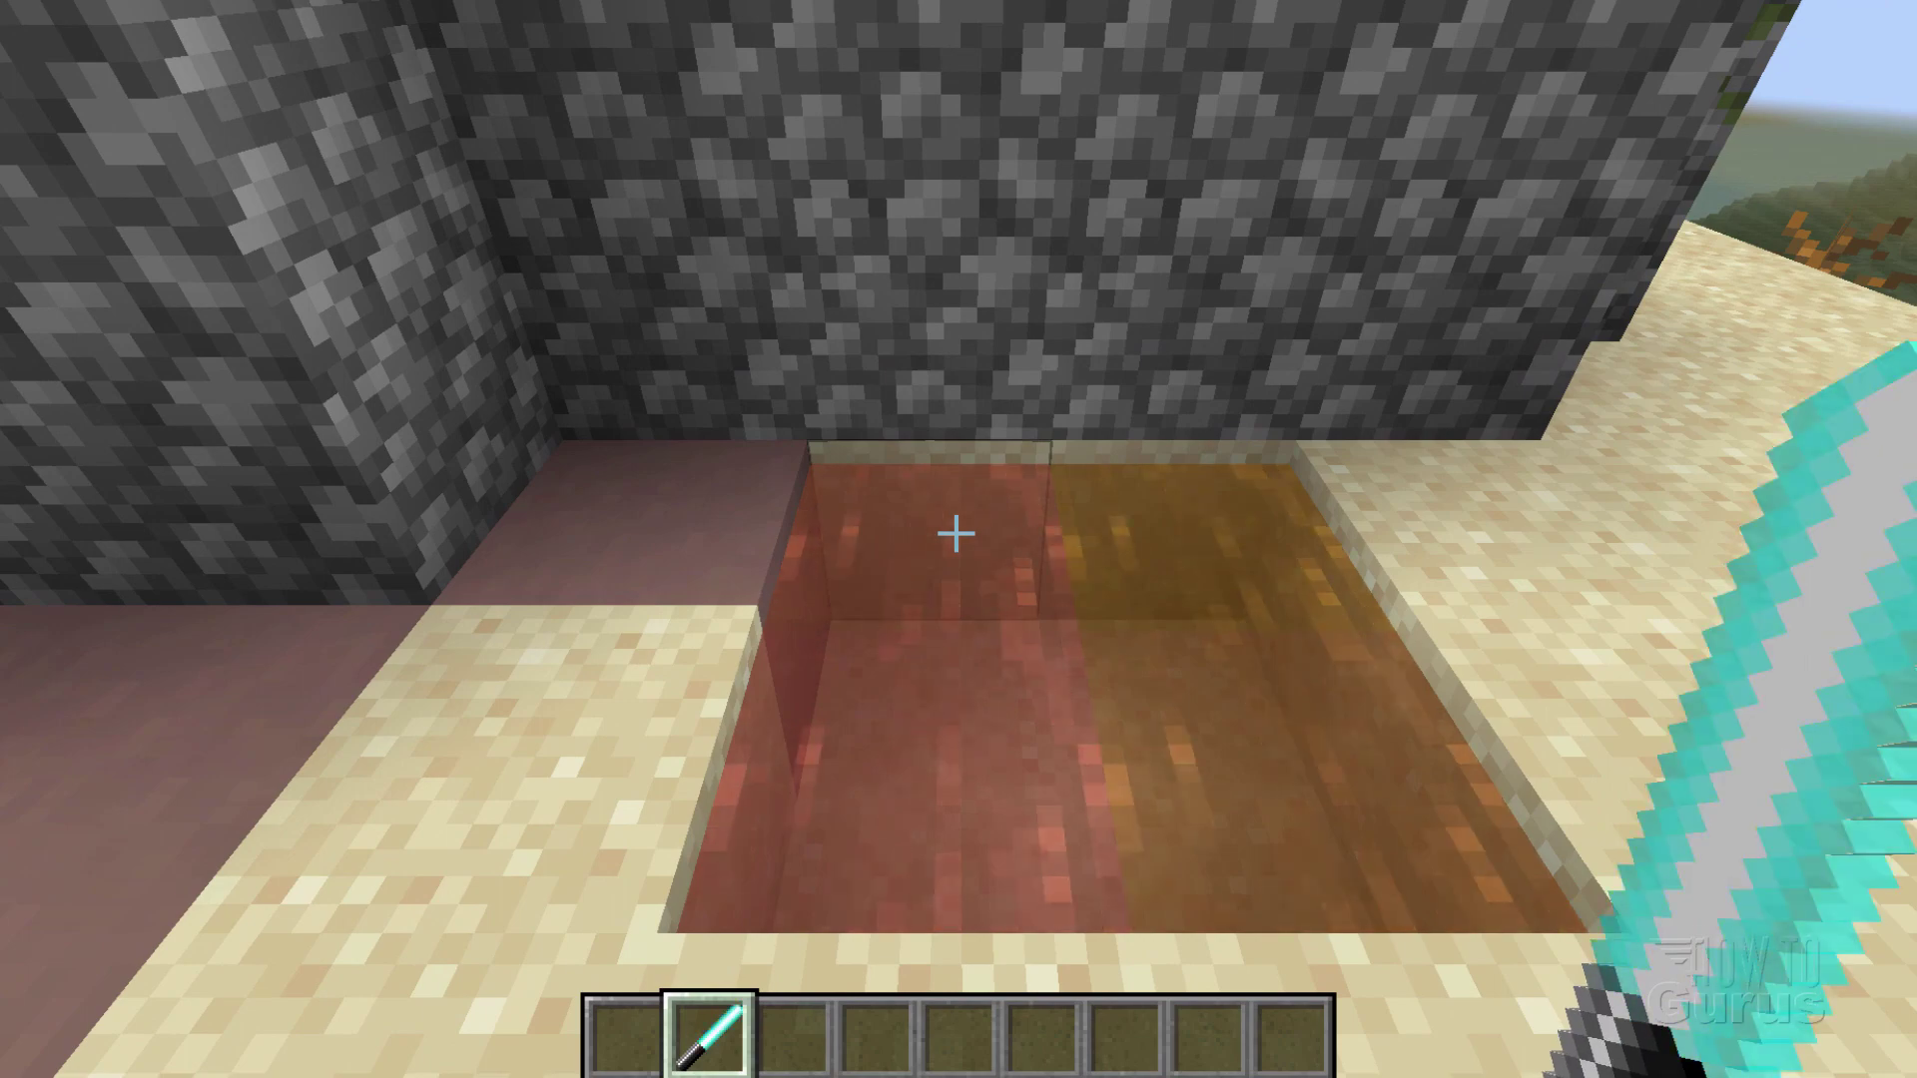
key("a")
key("s")
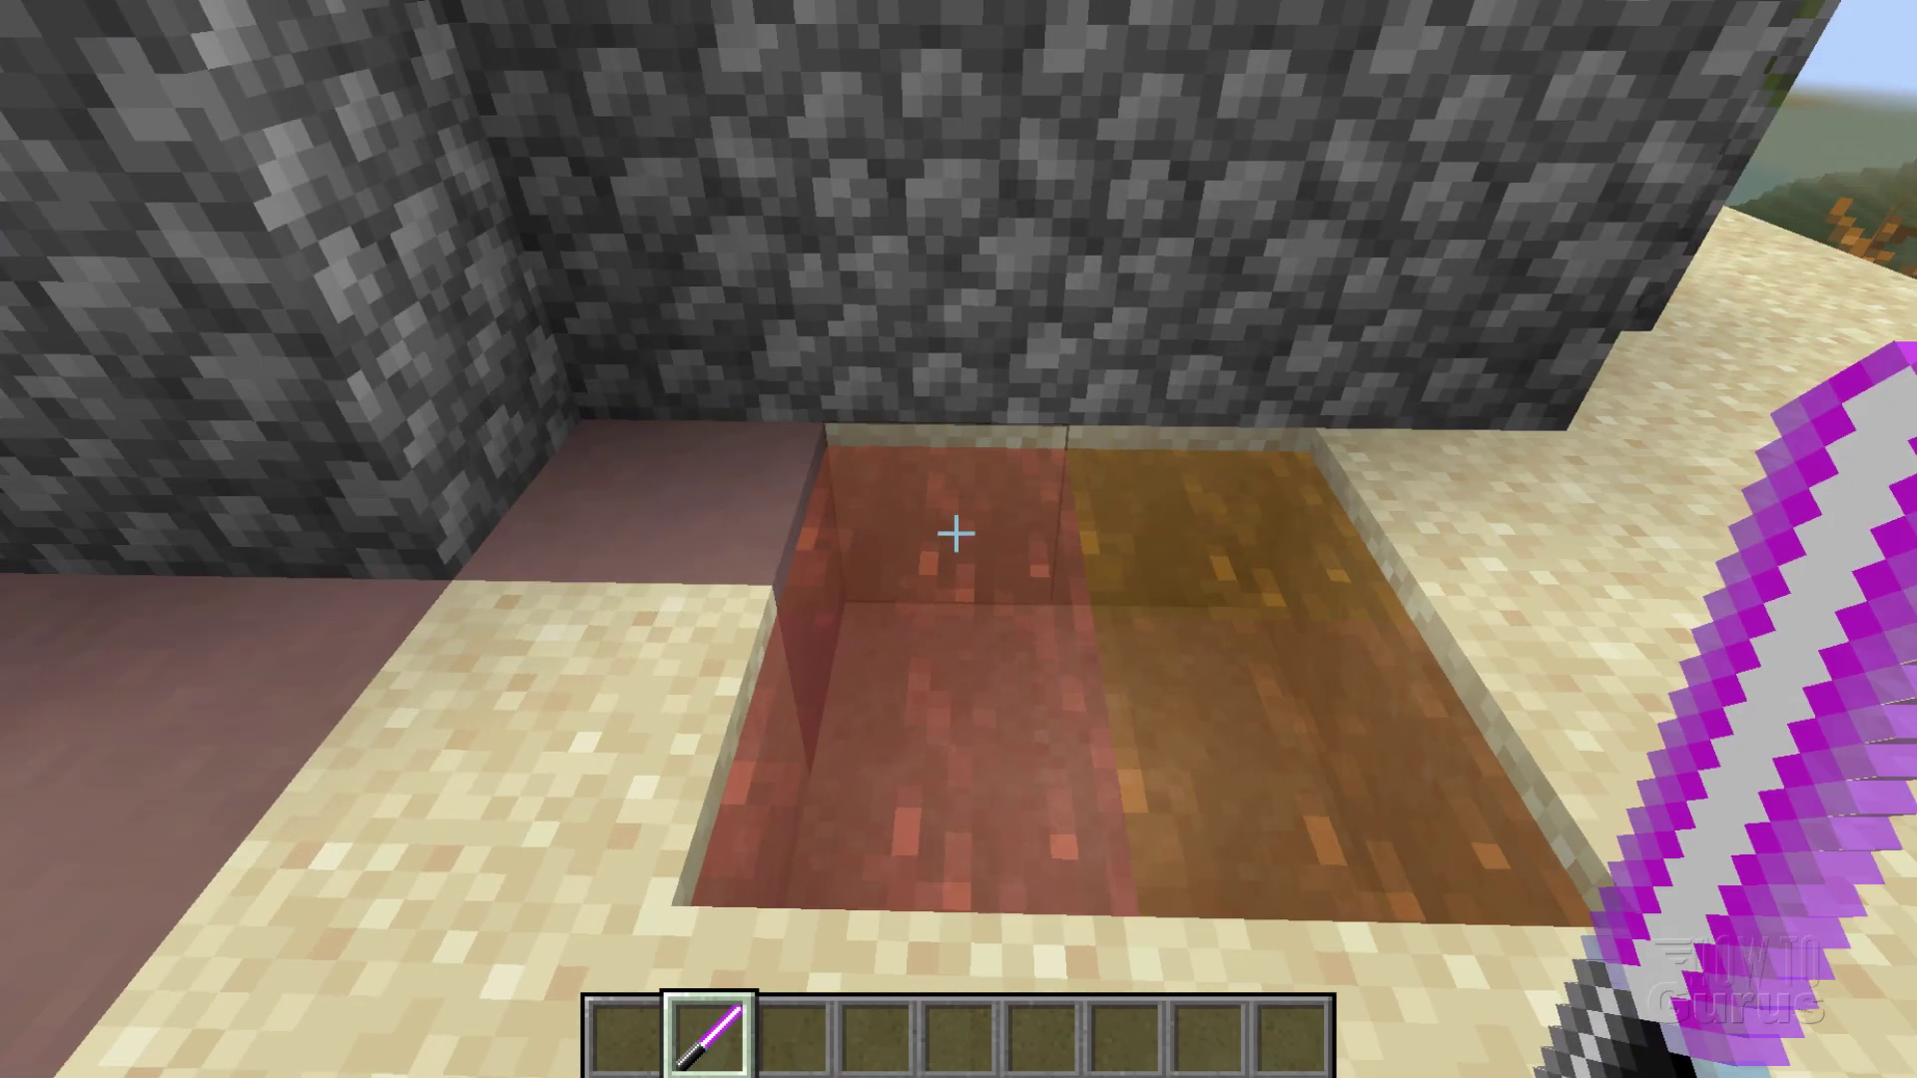
key("d")
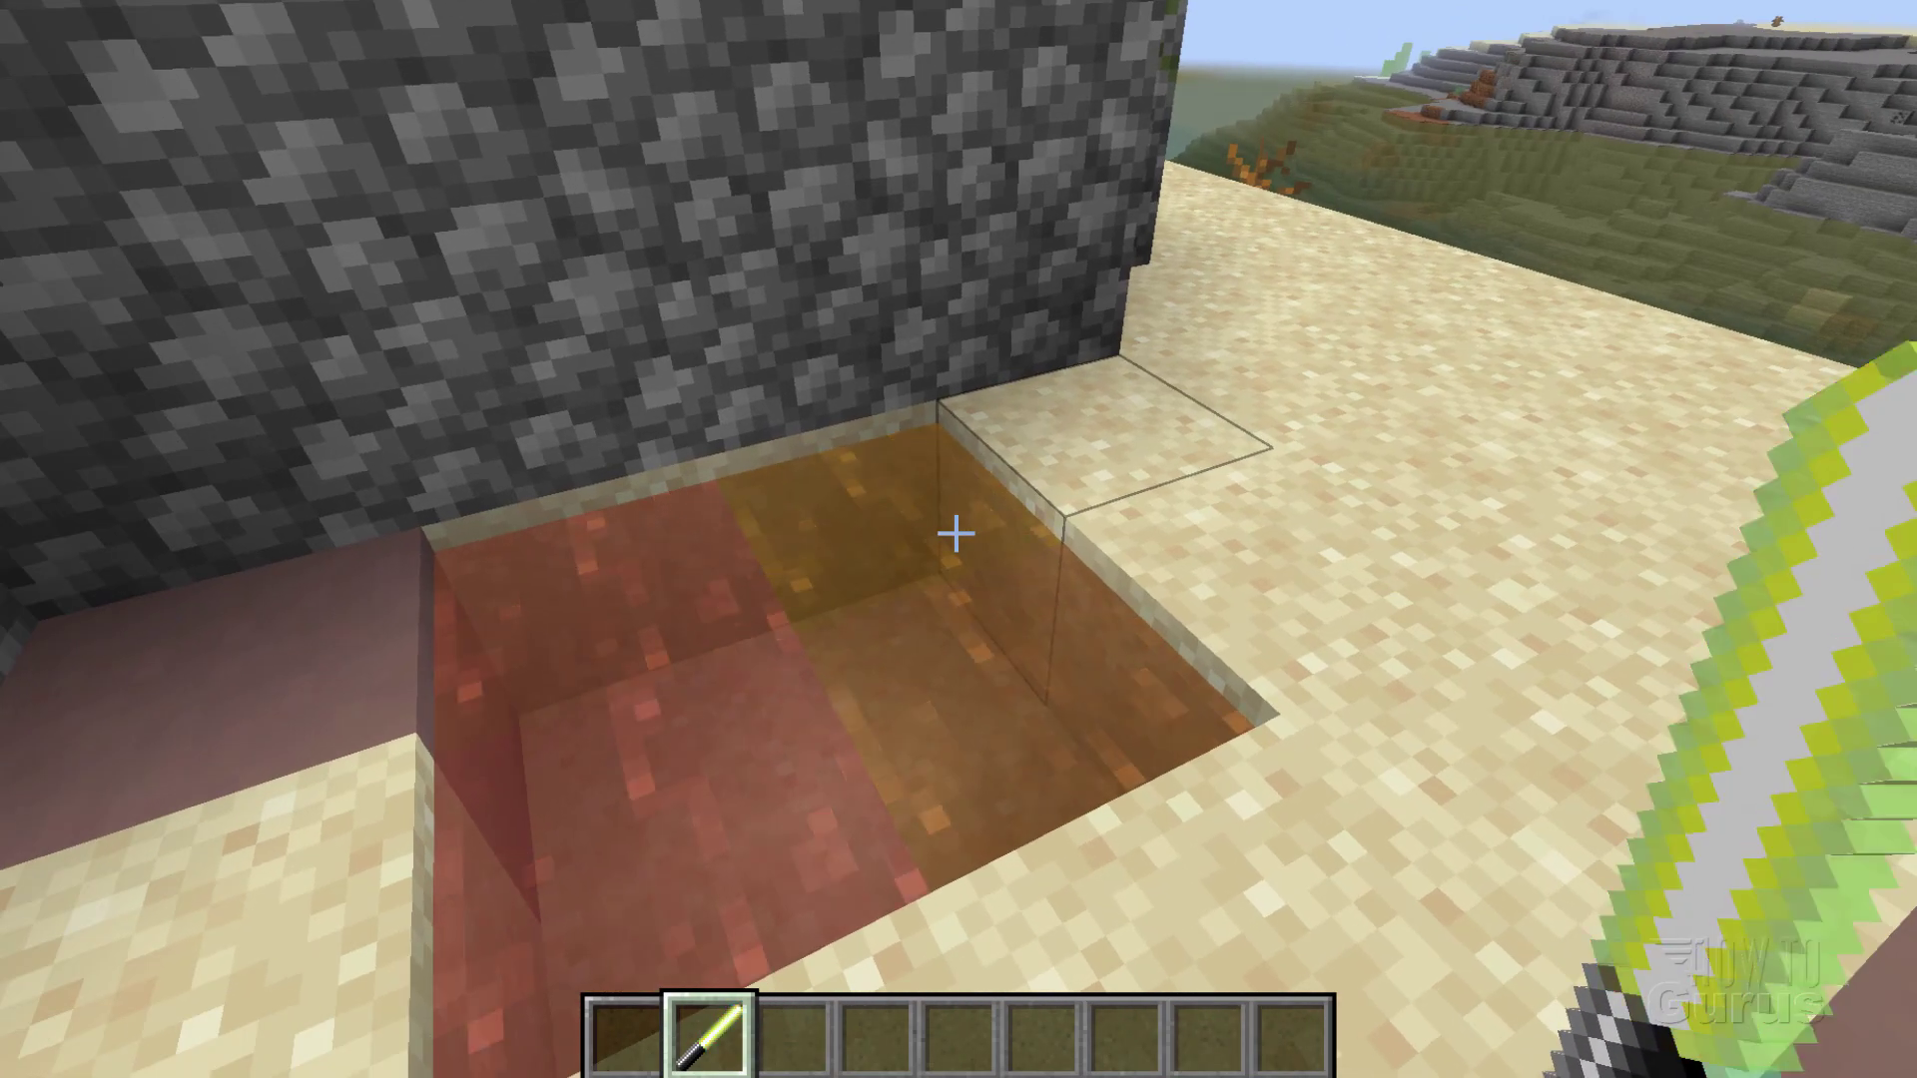
key("a")
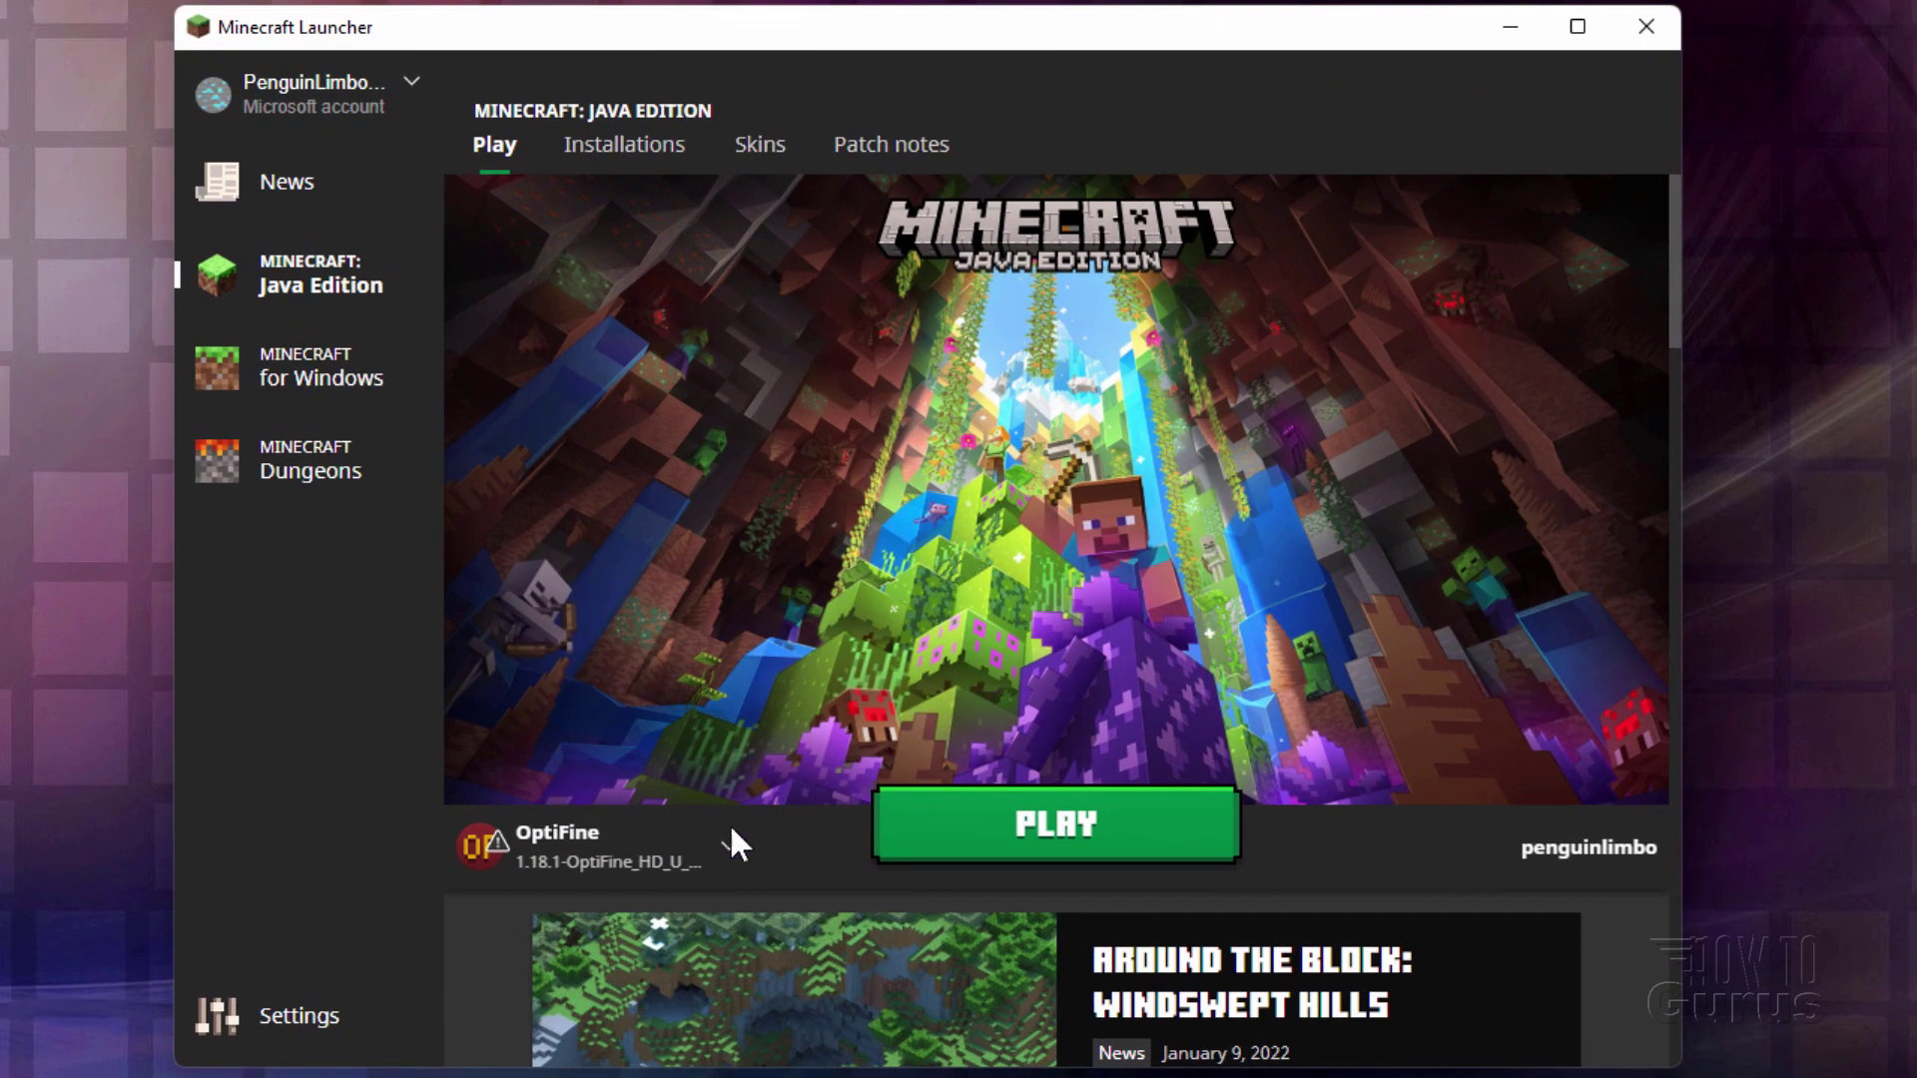
Show the launcher's installations list with OptiFine 1.18.1-OptiFine_HD_U_H4 at the top.
left_click(629, 148)
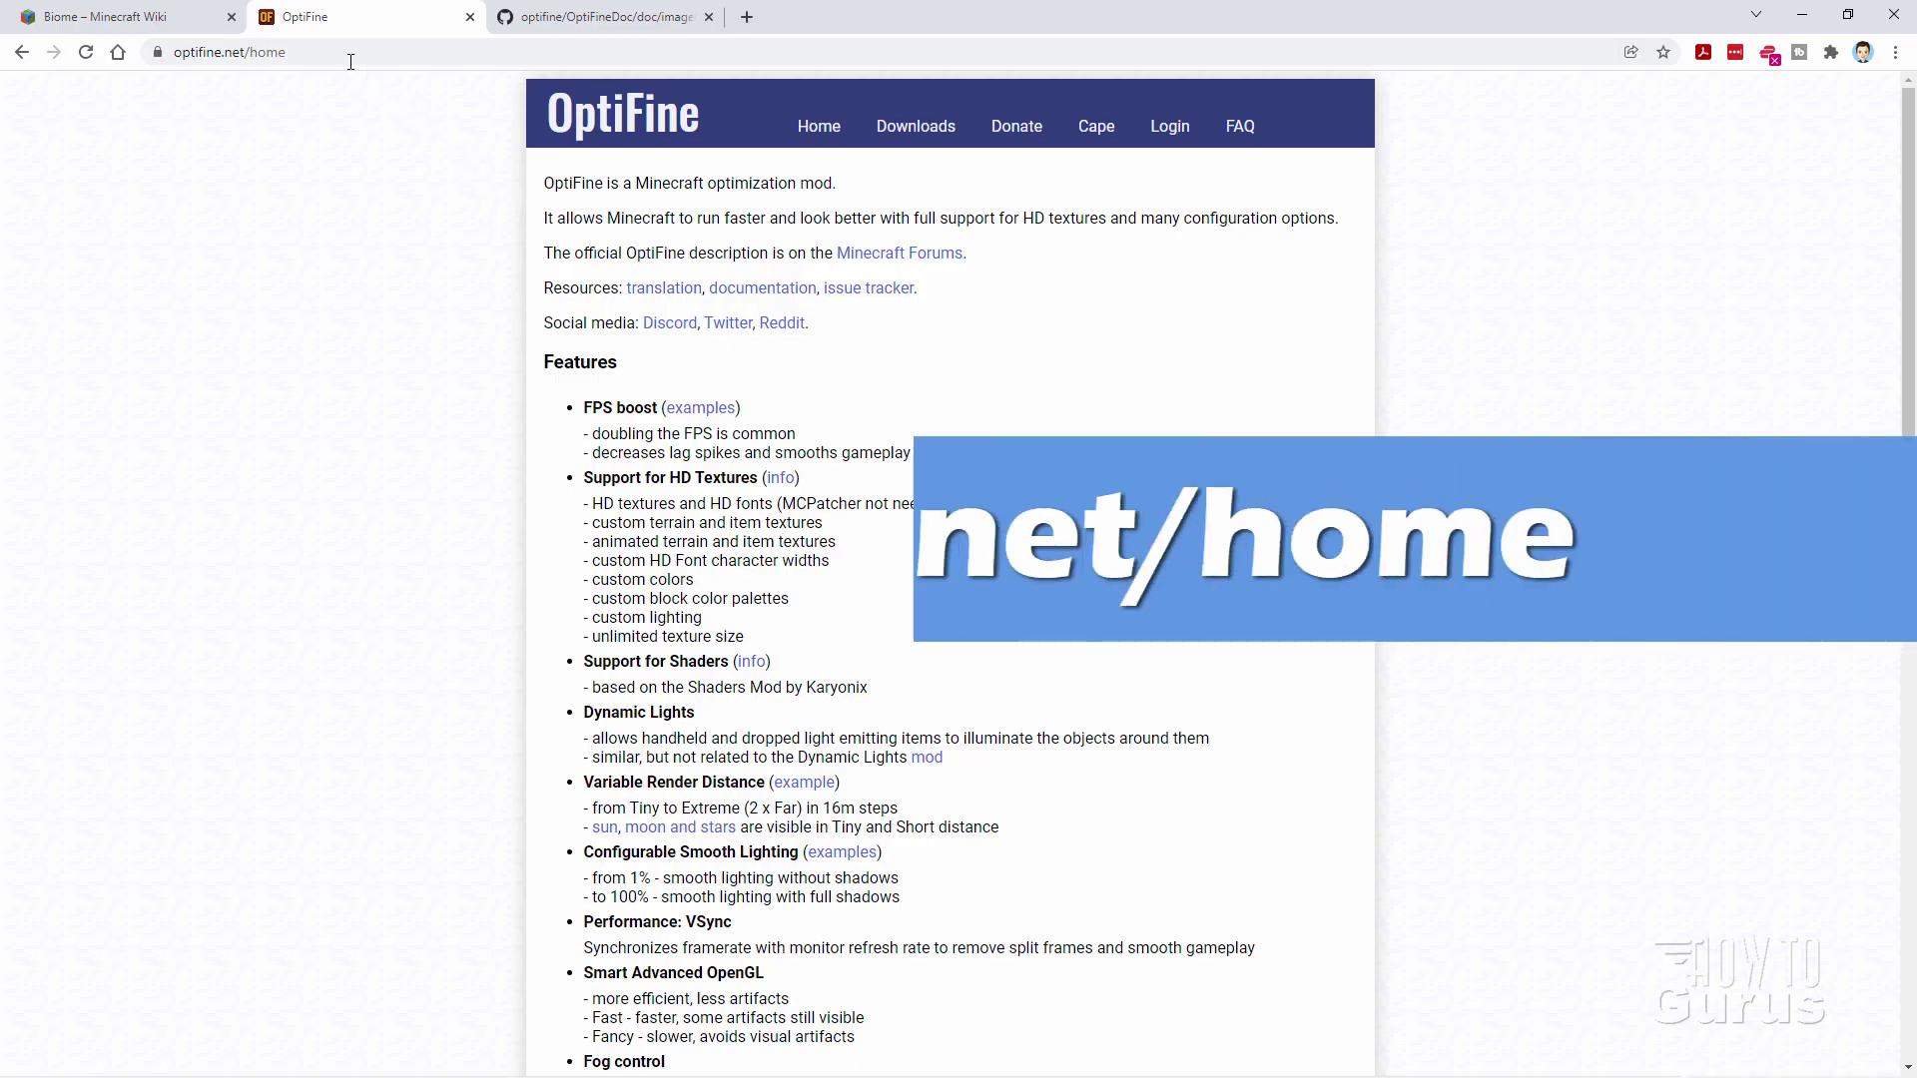
Select the web address of the optifine.net/home page.
left_click(344, 54)
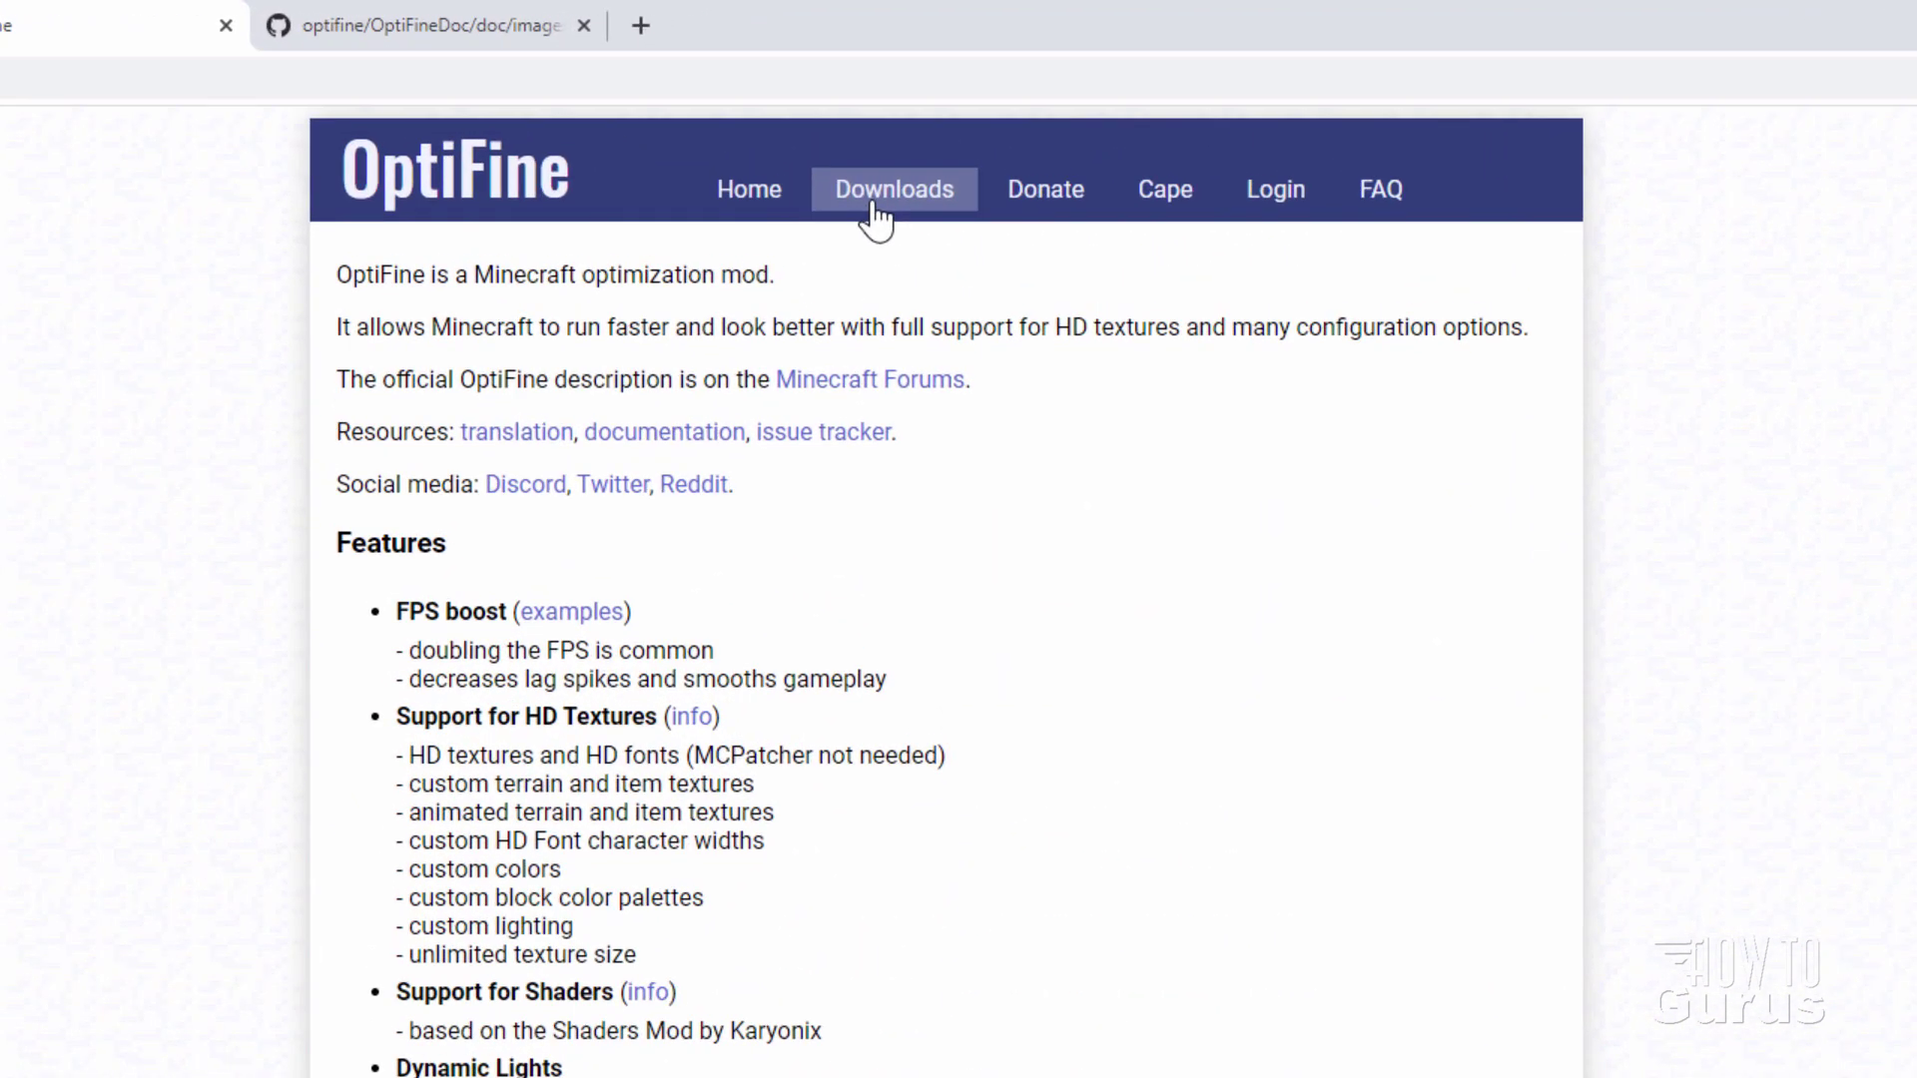
Download the OptiFine 1.18.1 HD U H4 jar, skipping the advert, and save it in C:\Packs.
left_click(874, 205)
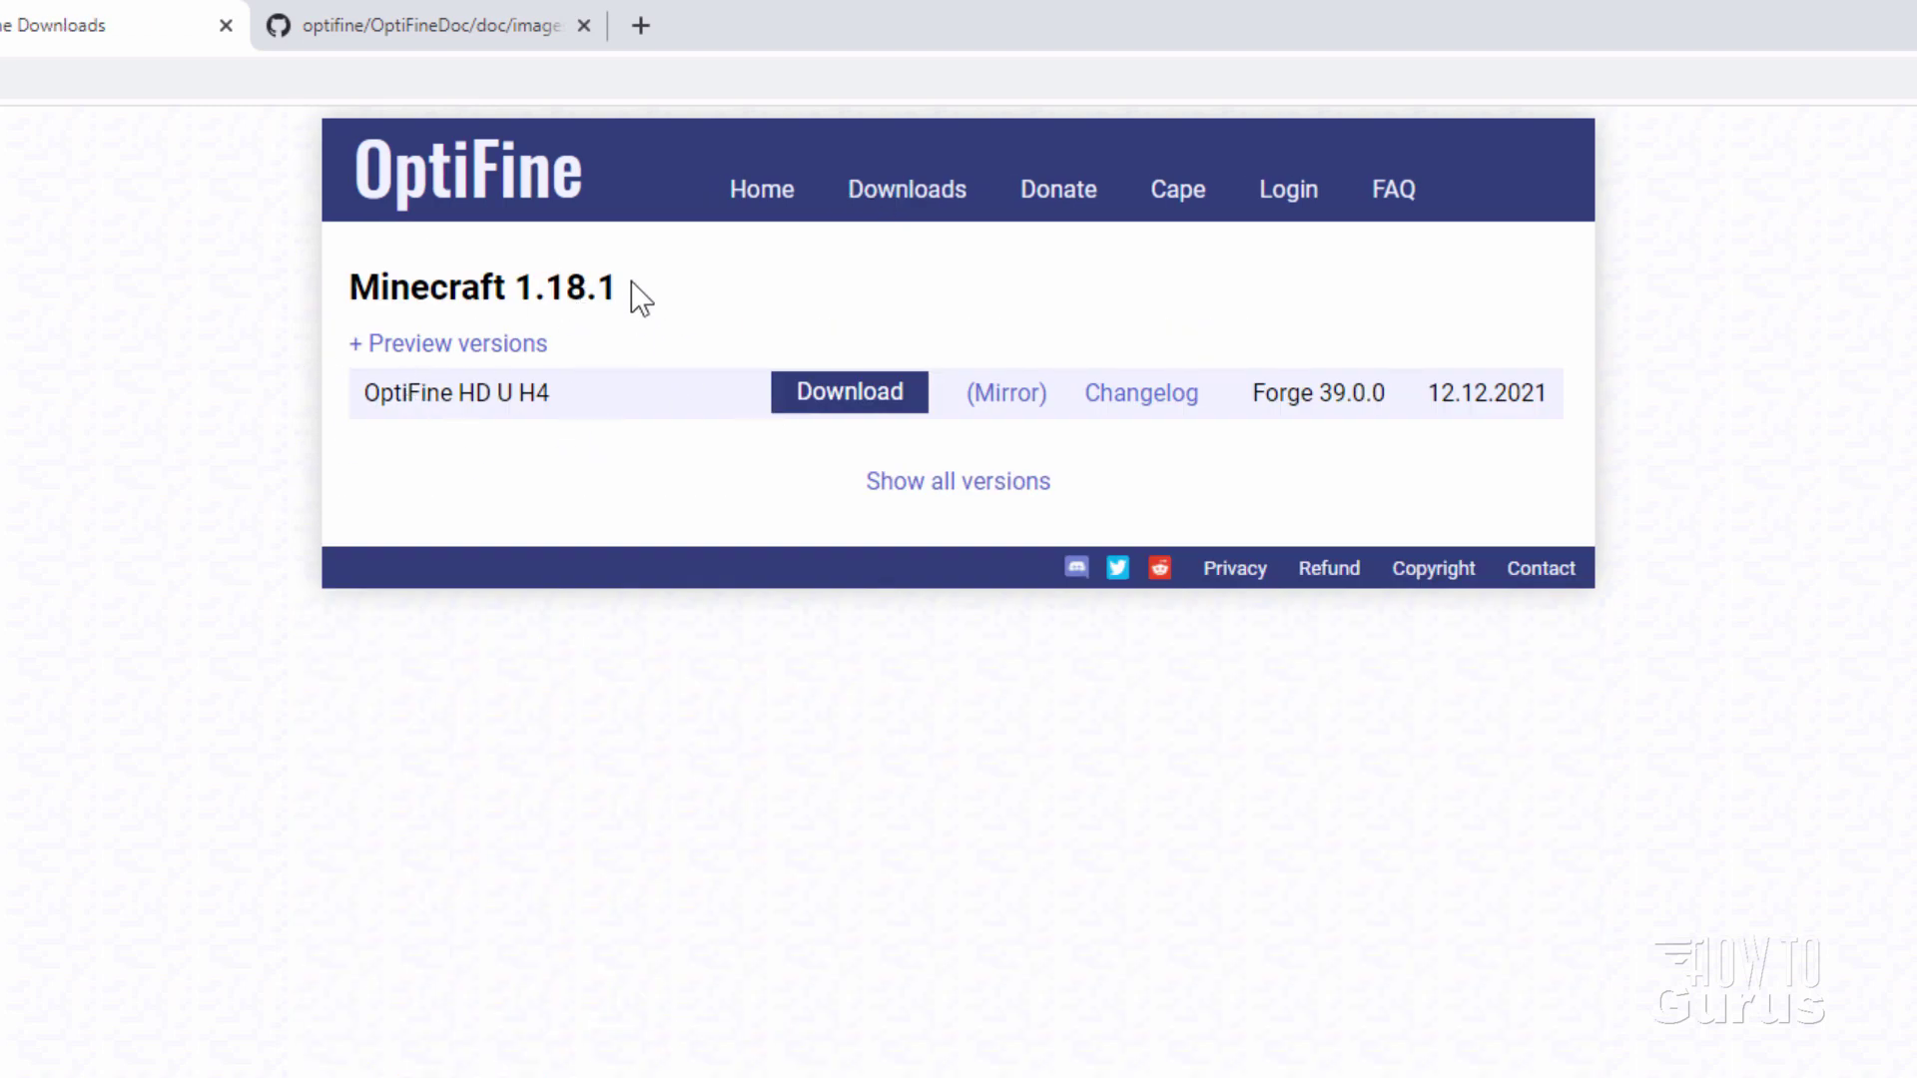
left_click(941, 487)
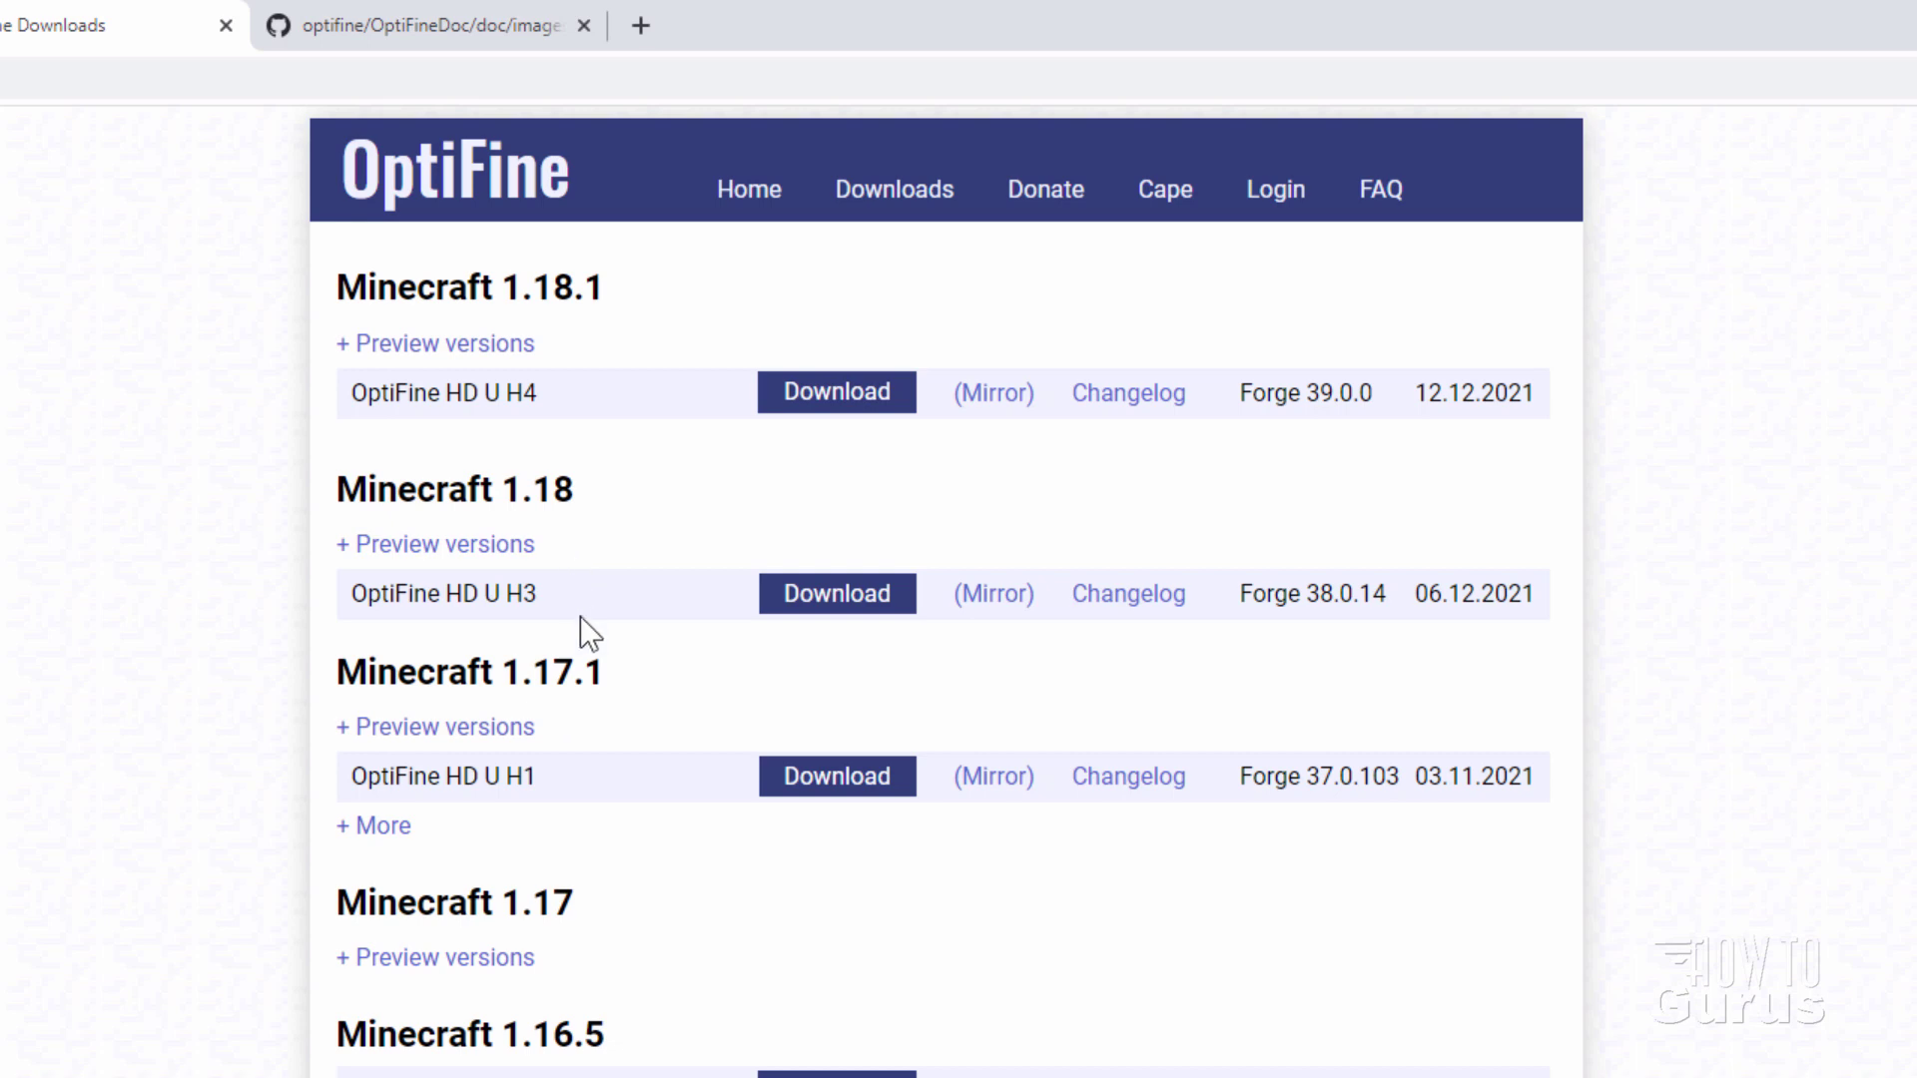
left_click(834, 392)
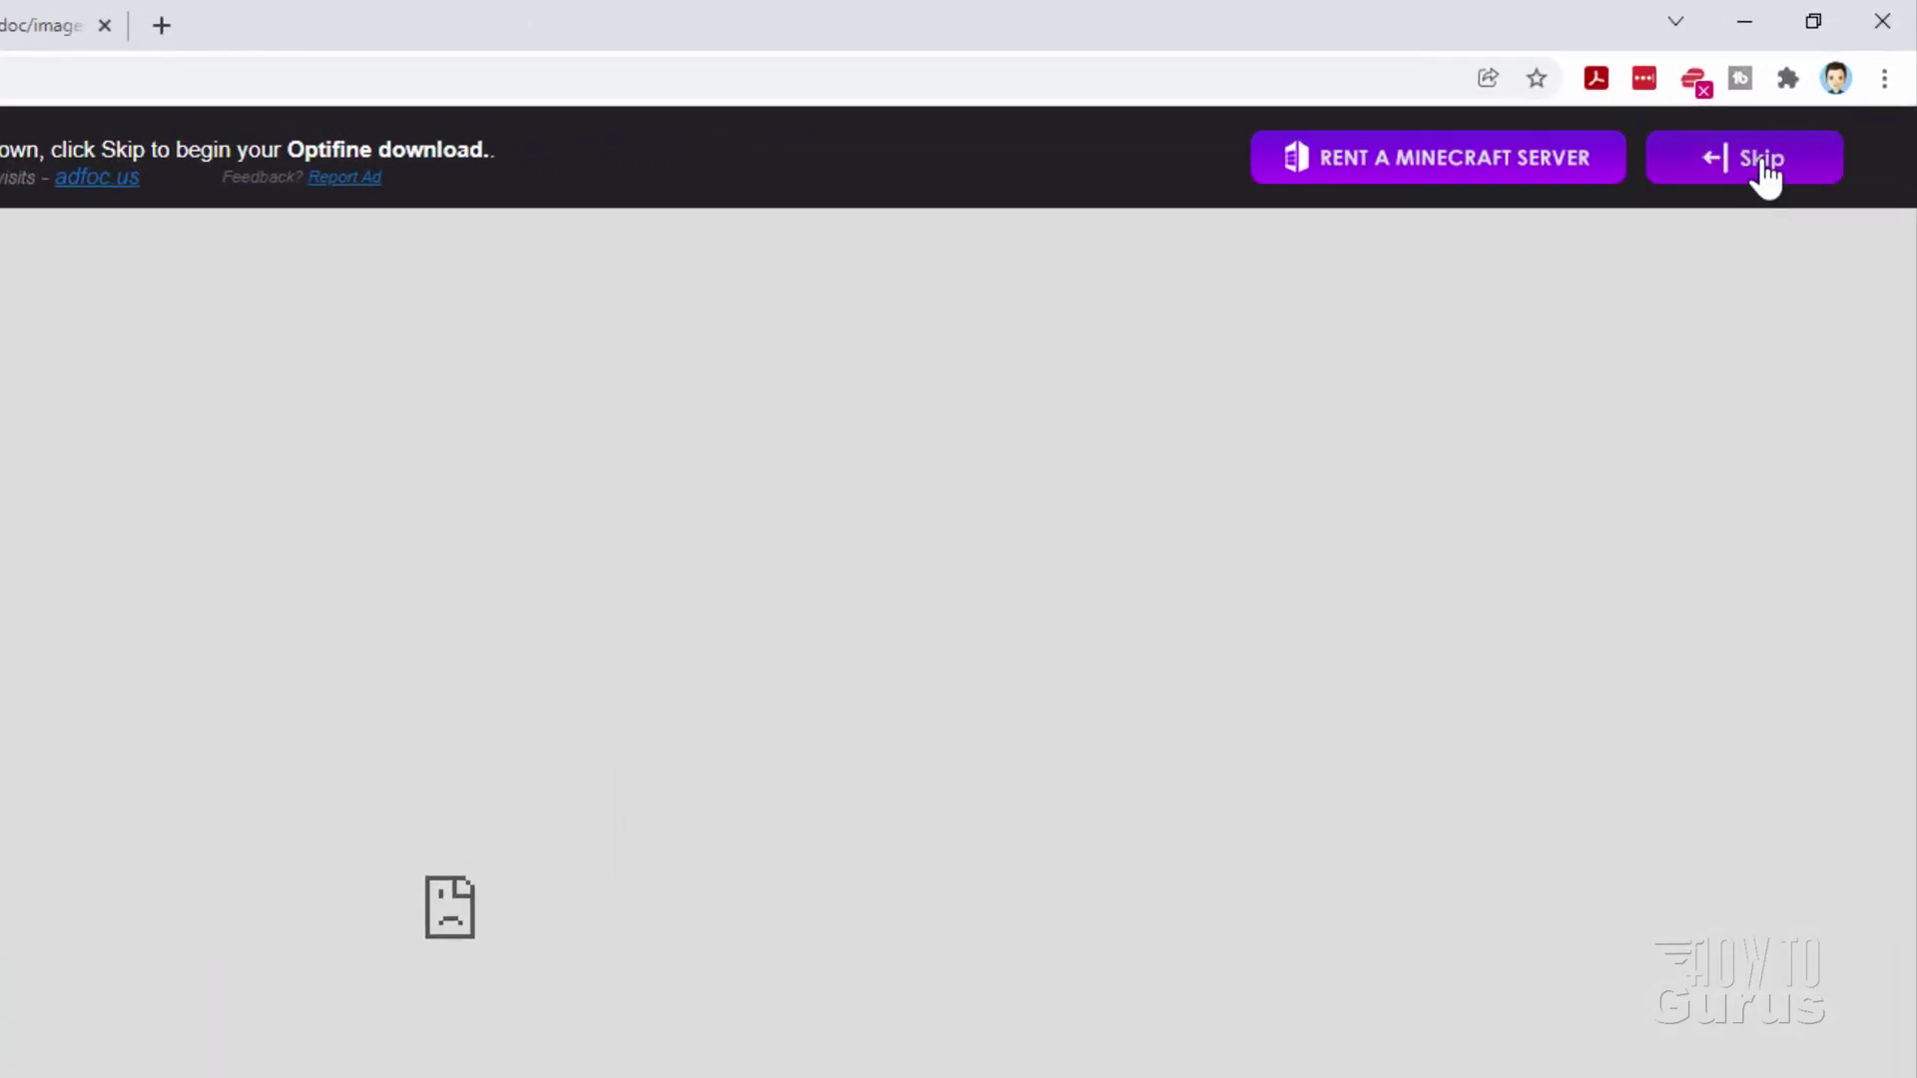
left_click(1764, 177)
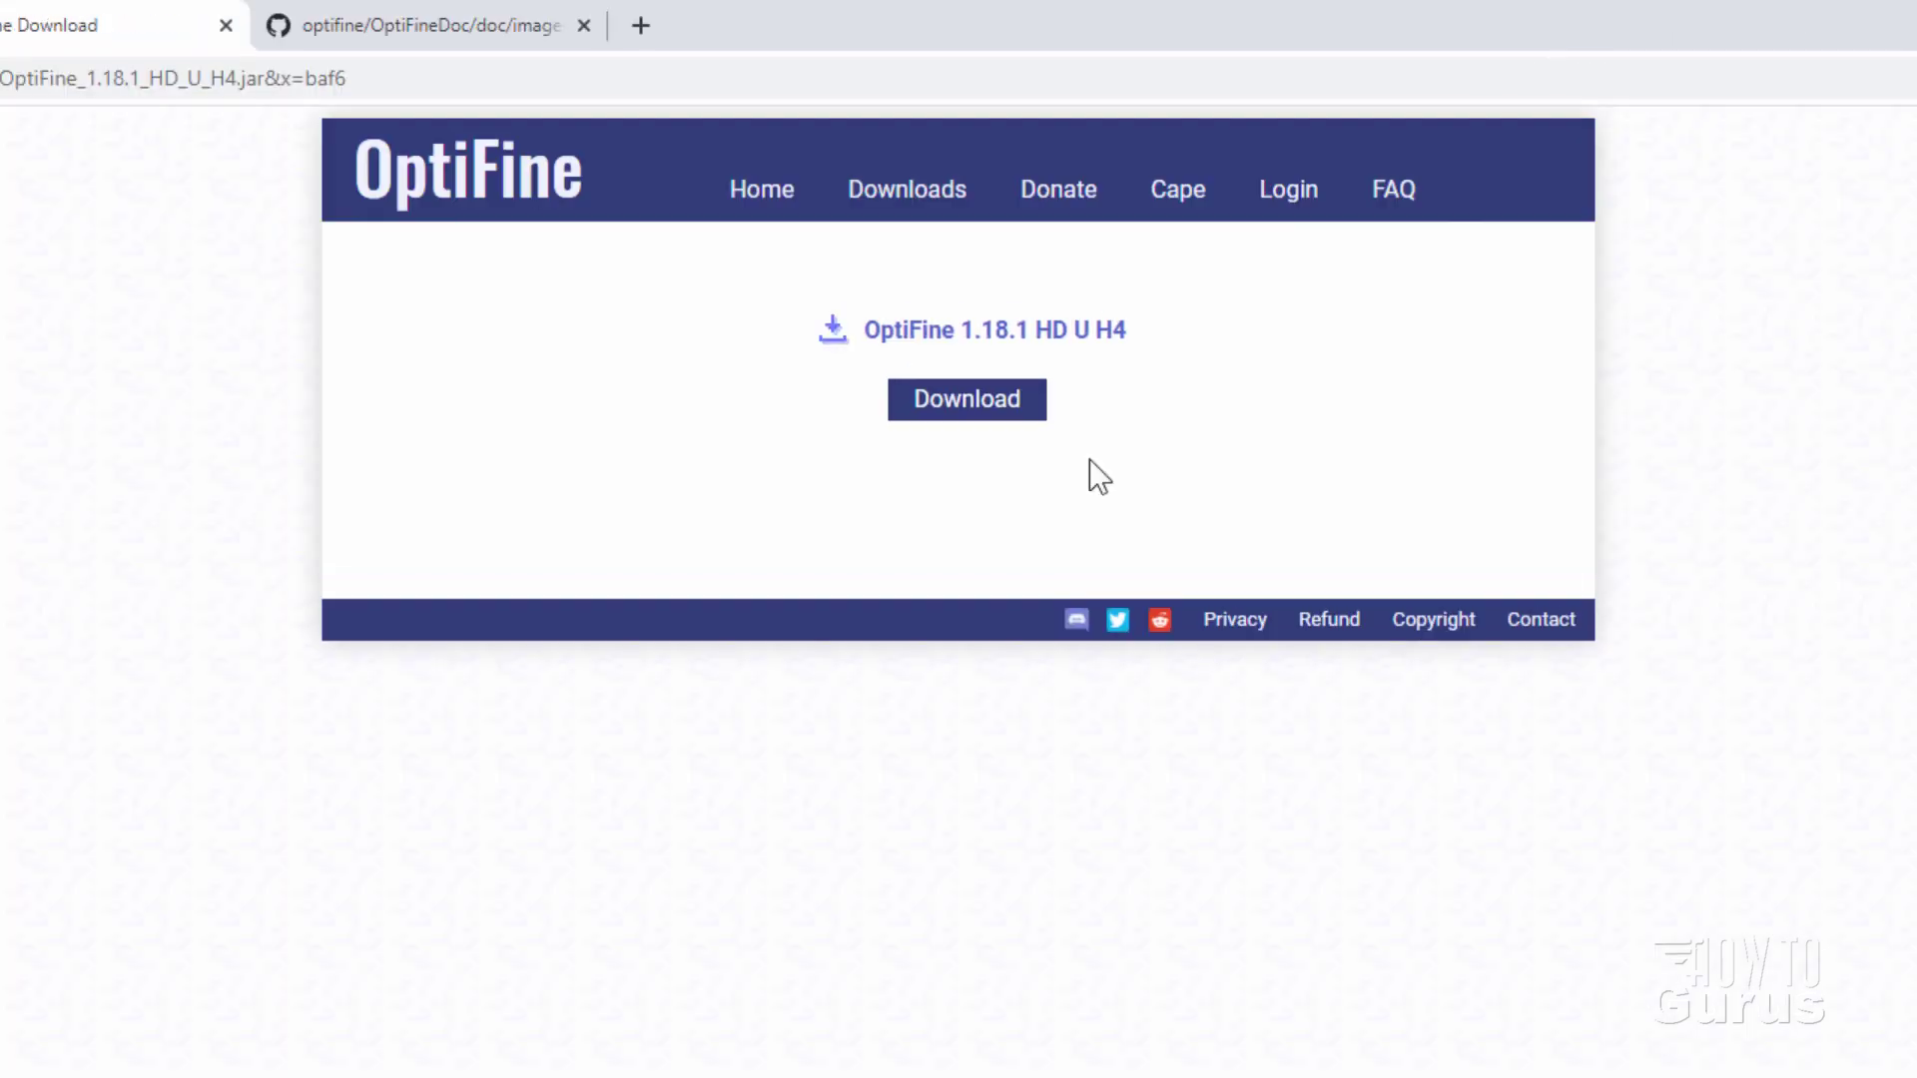
left_click(968, 401)
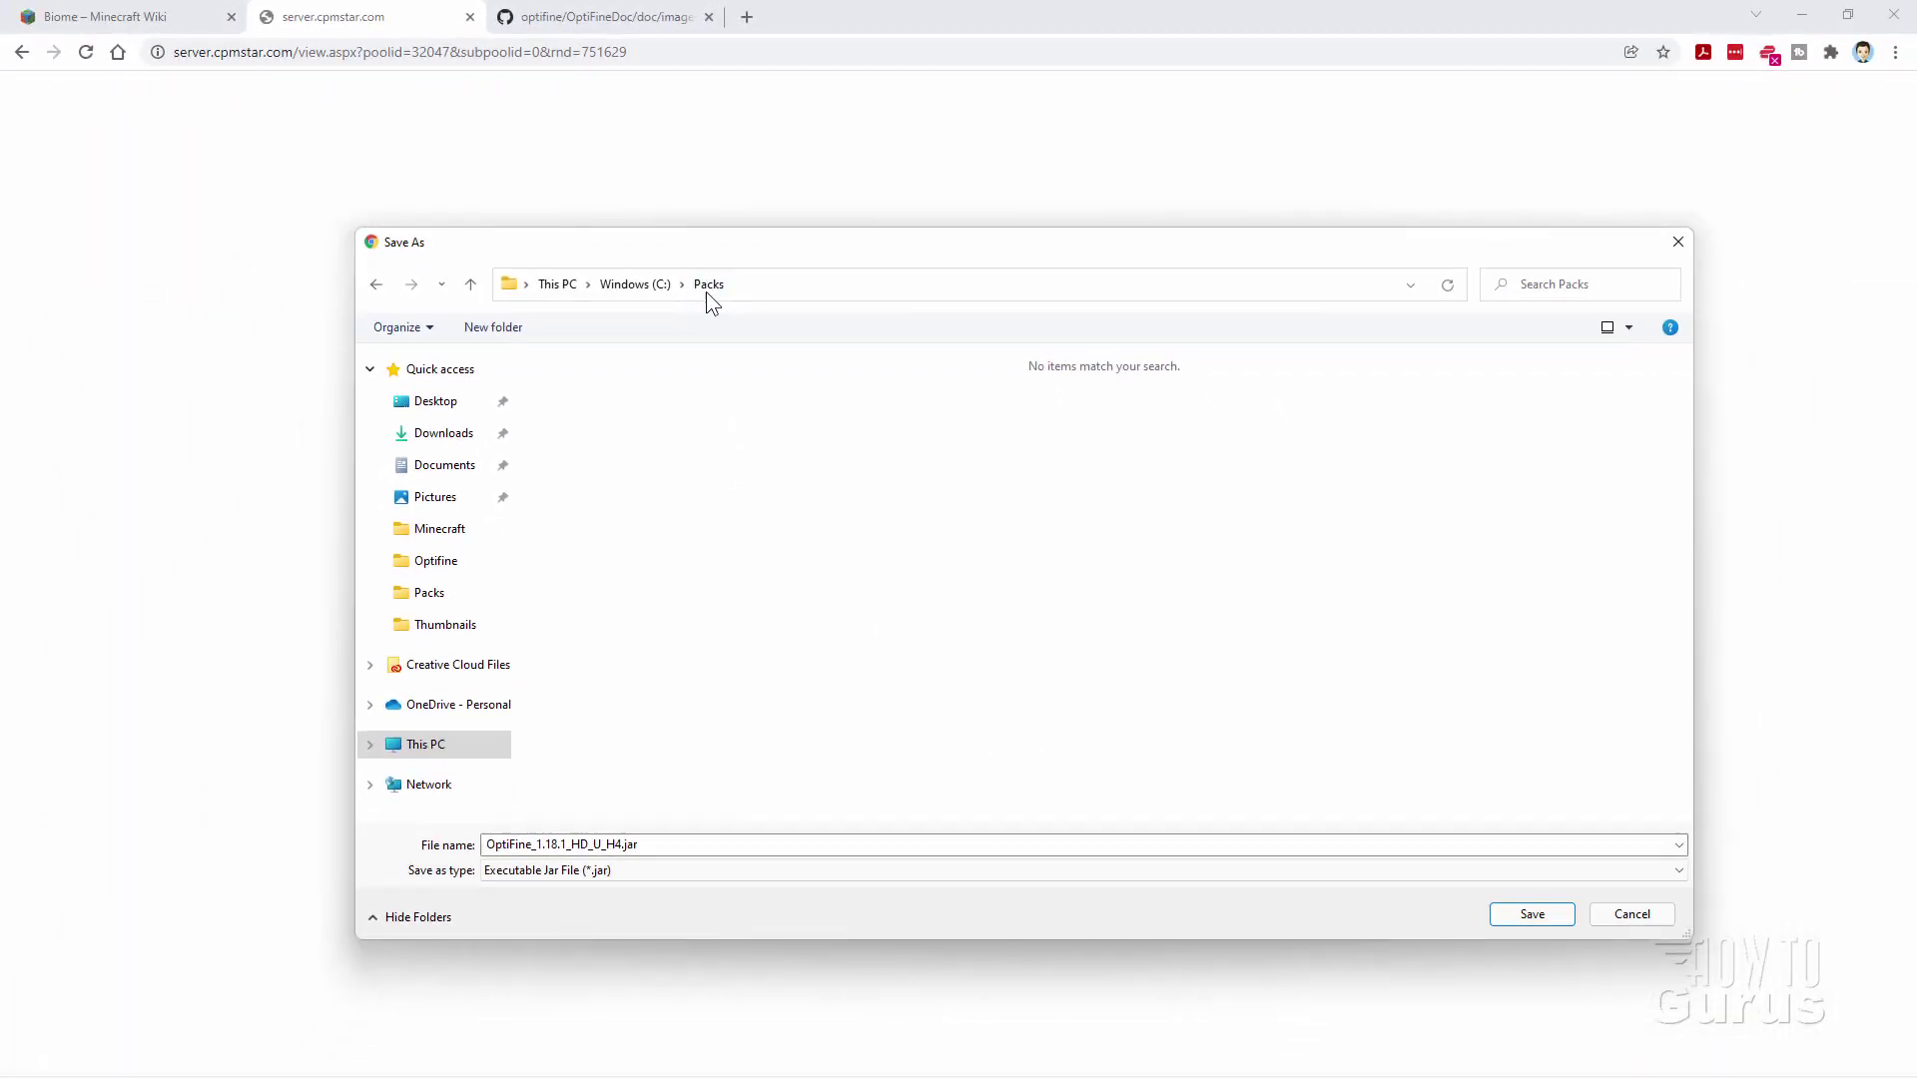
left_click(1520, 920)
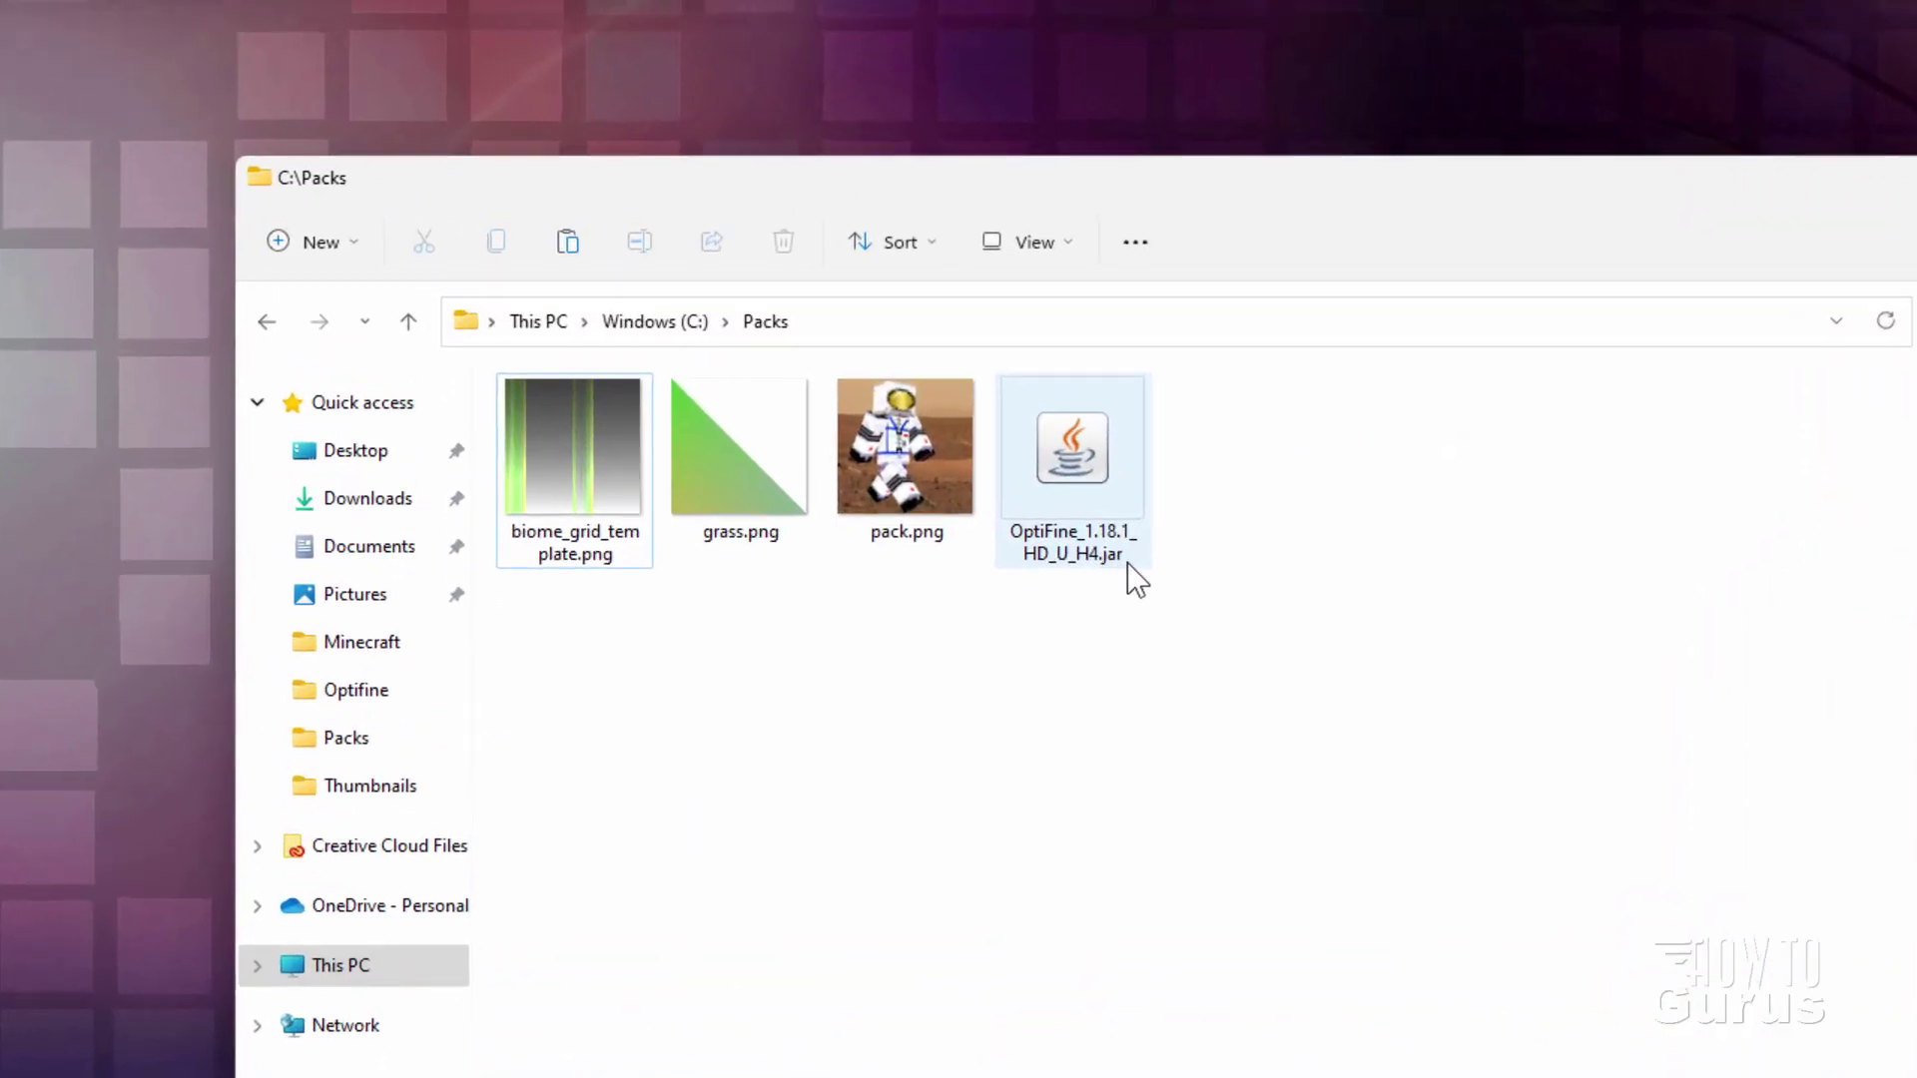
mouse_move(890, 377)
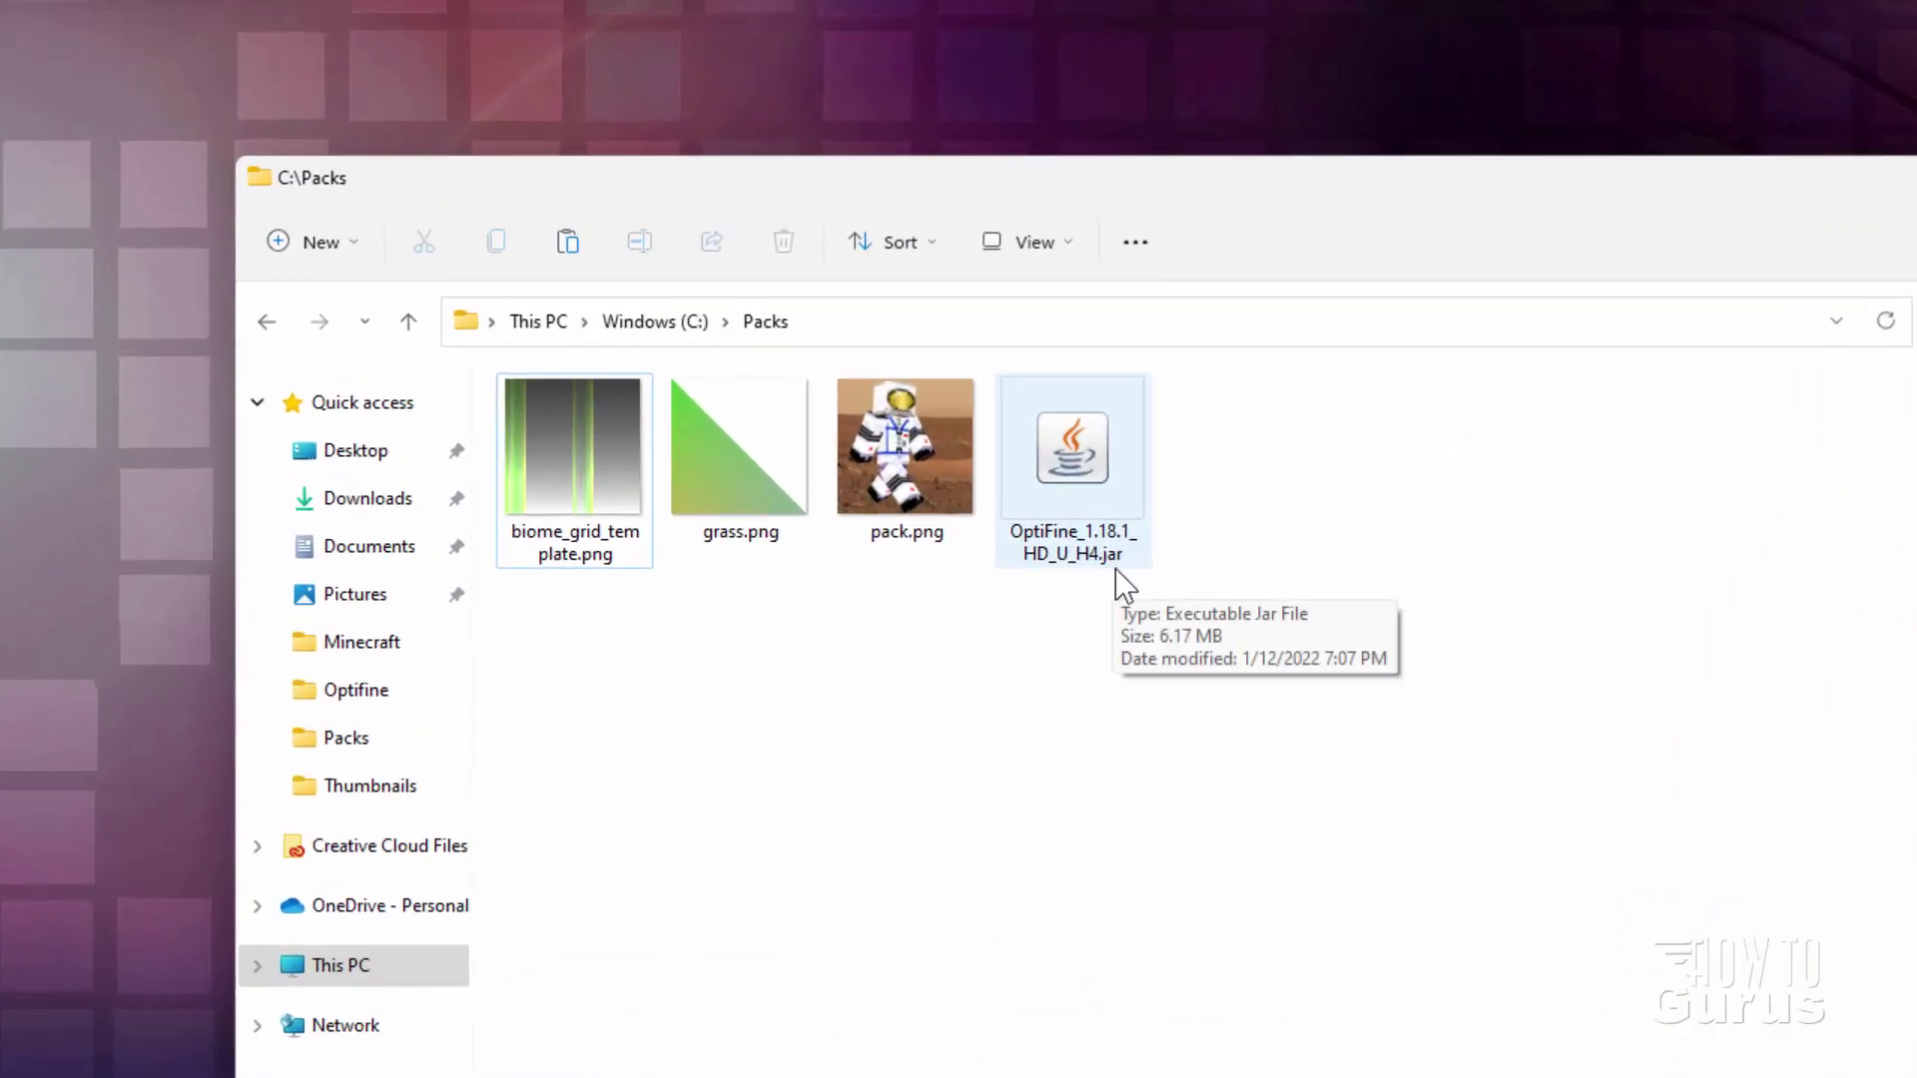
left_click(1065, 502)
mouse_move(1080, 511)
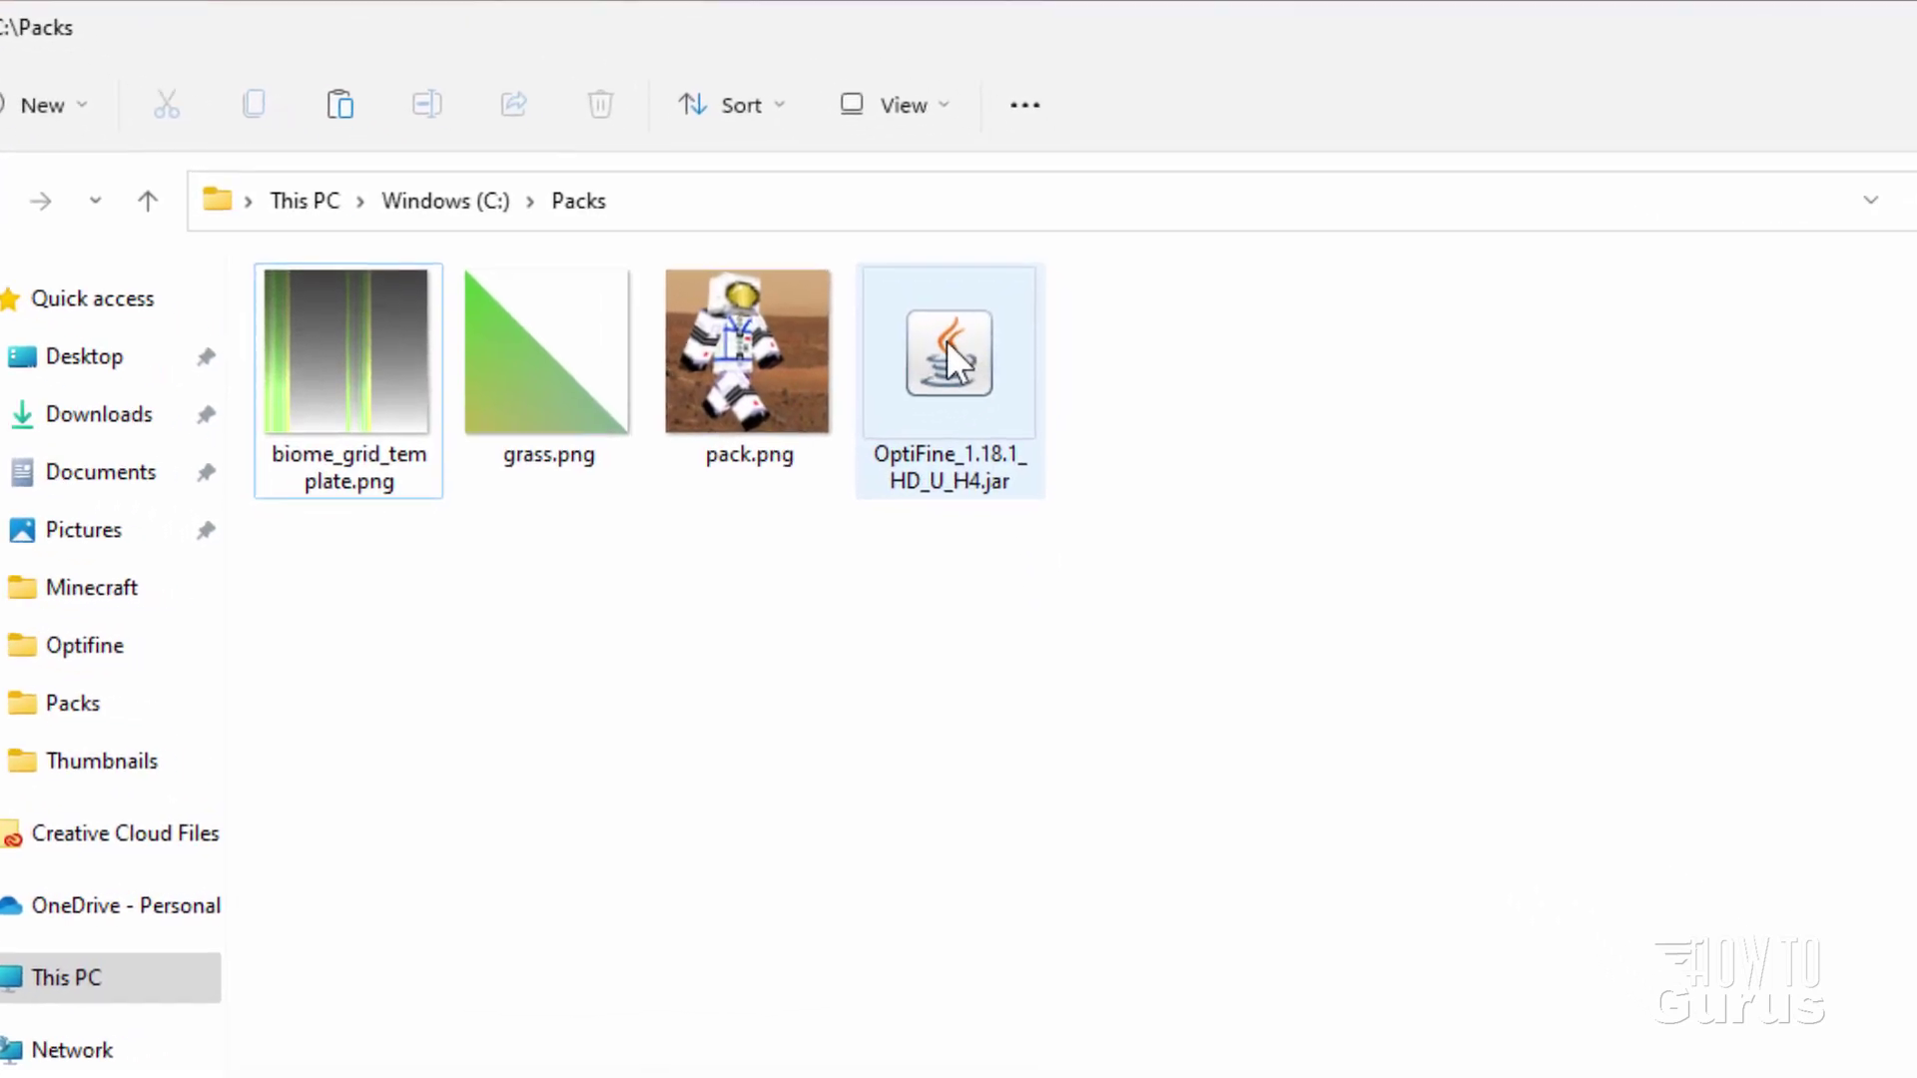
mouse_move(1050, 430)
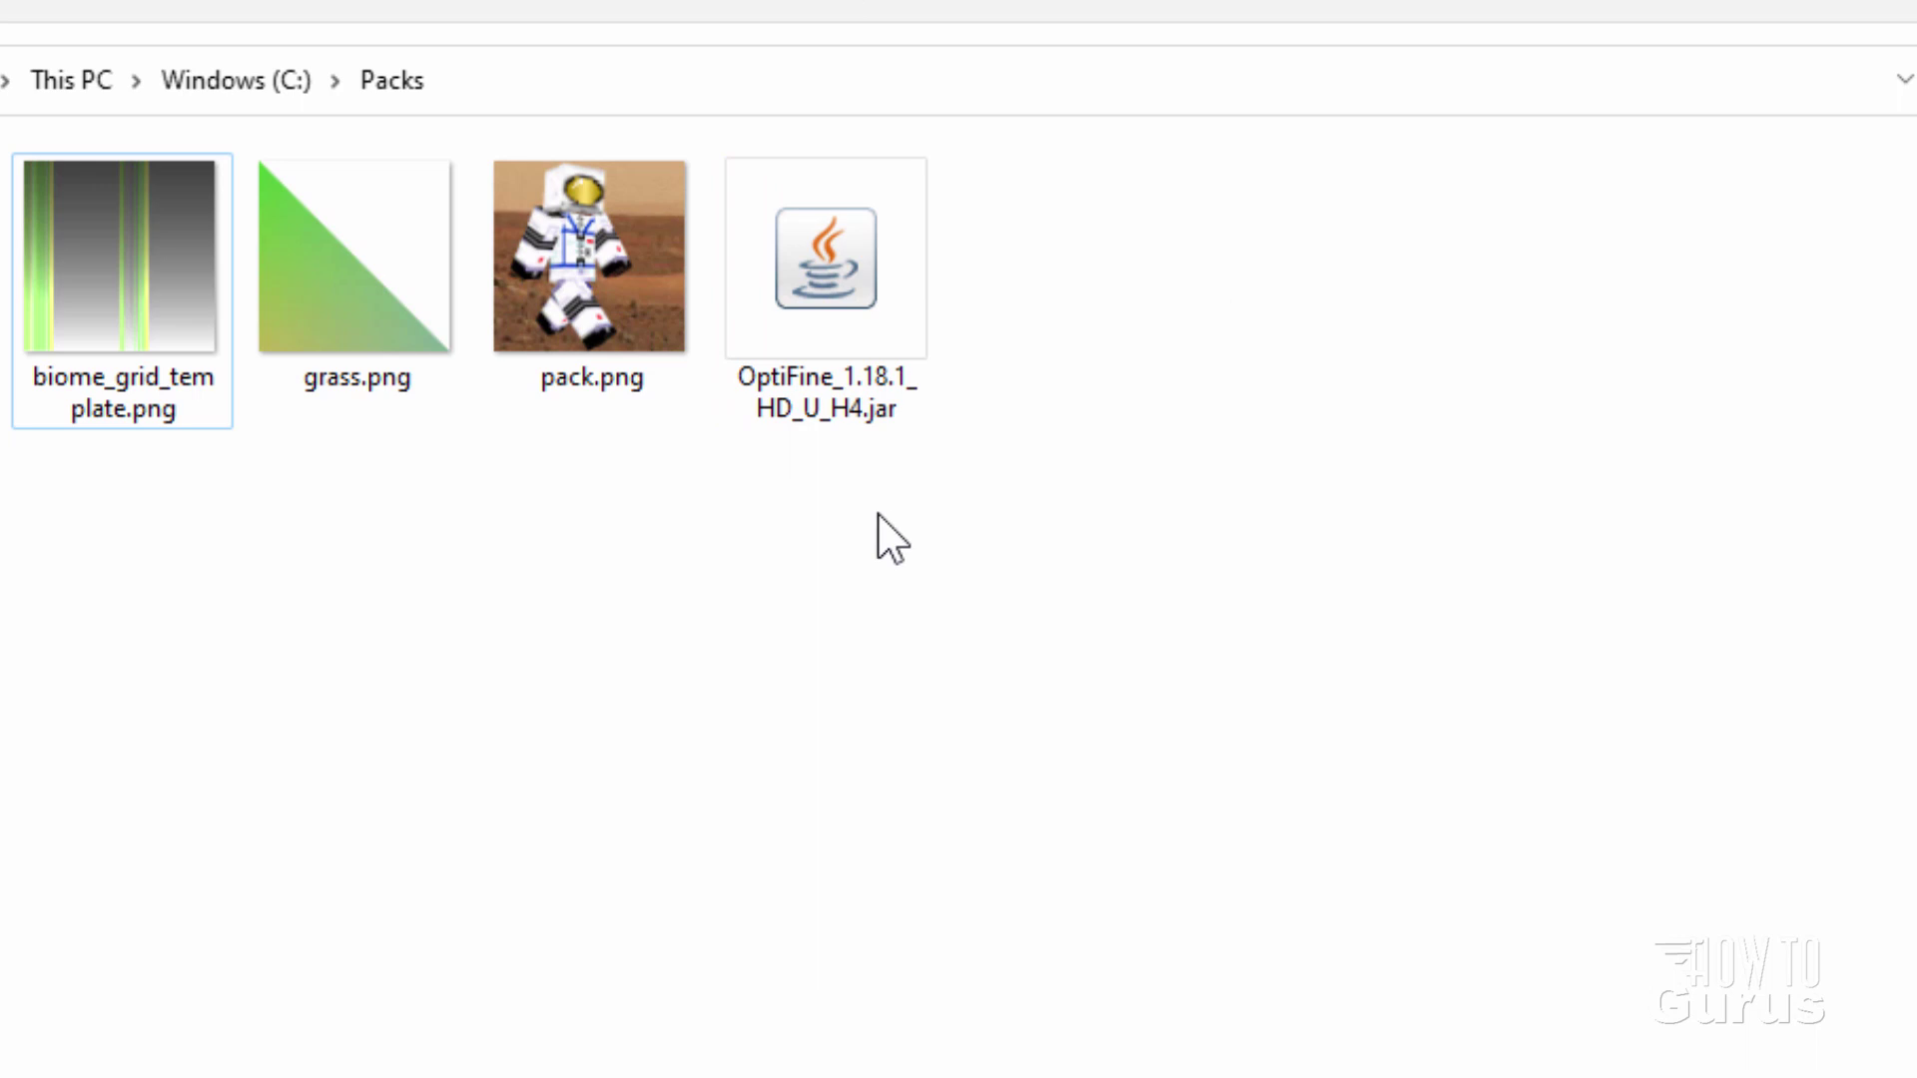
right_click(878, 399)
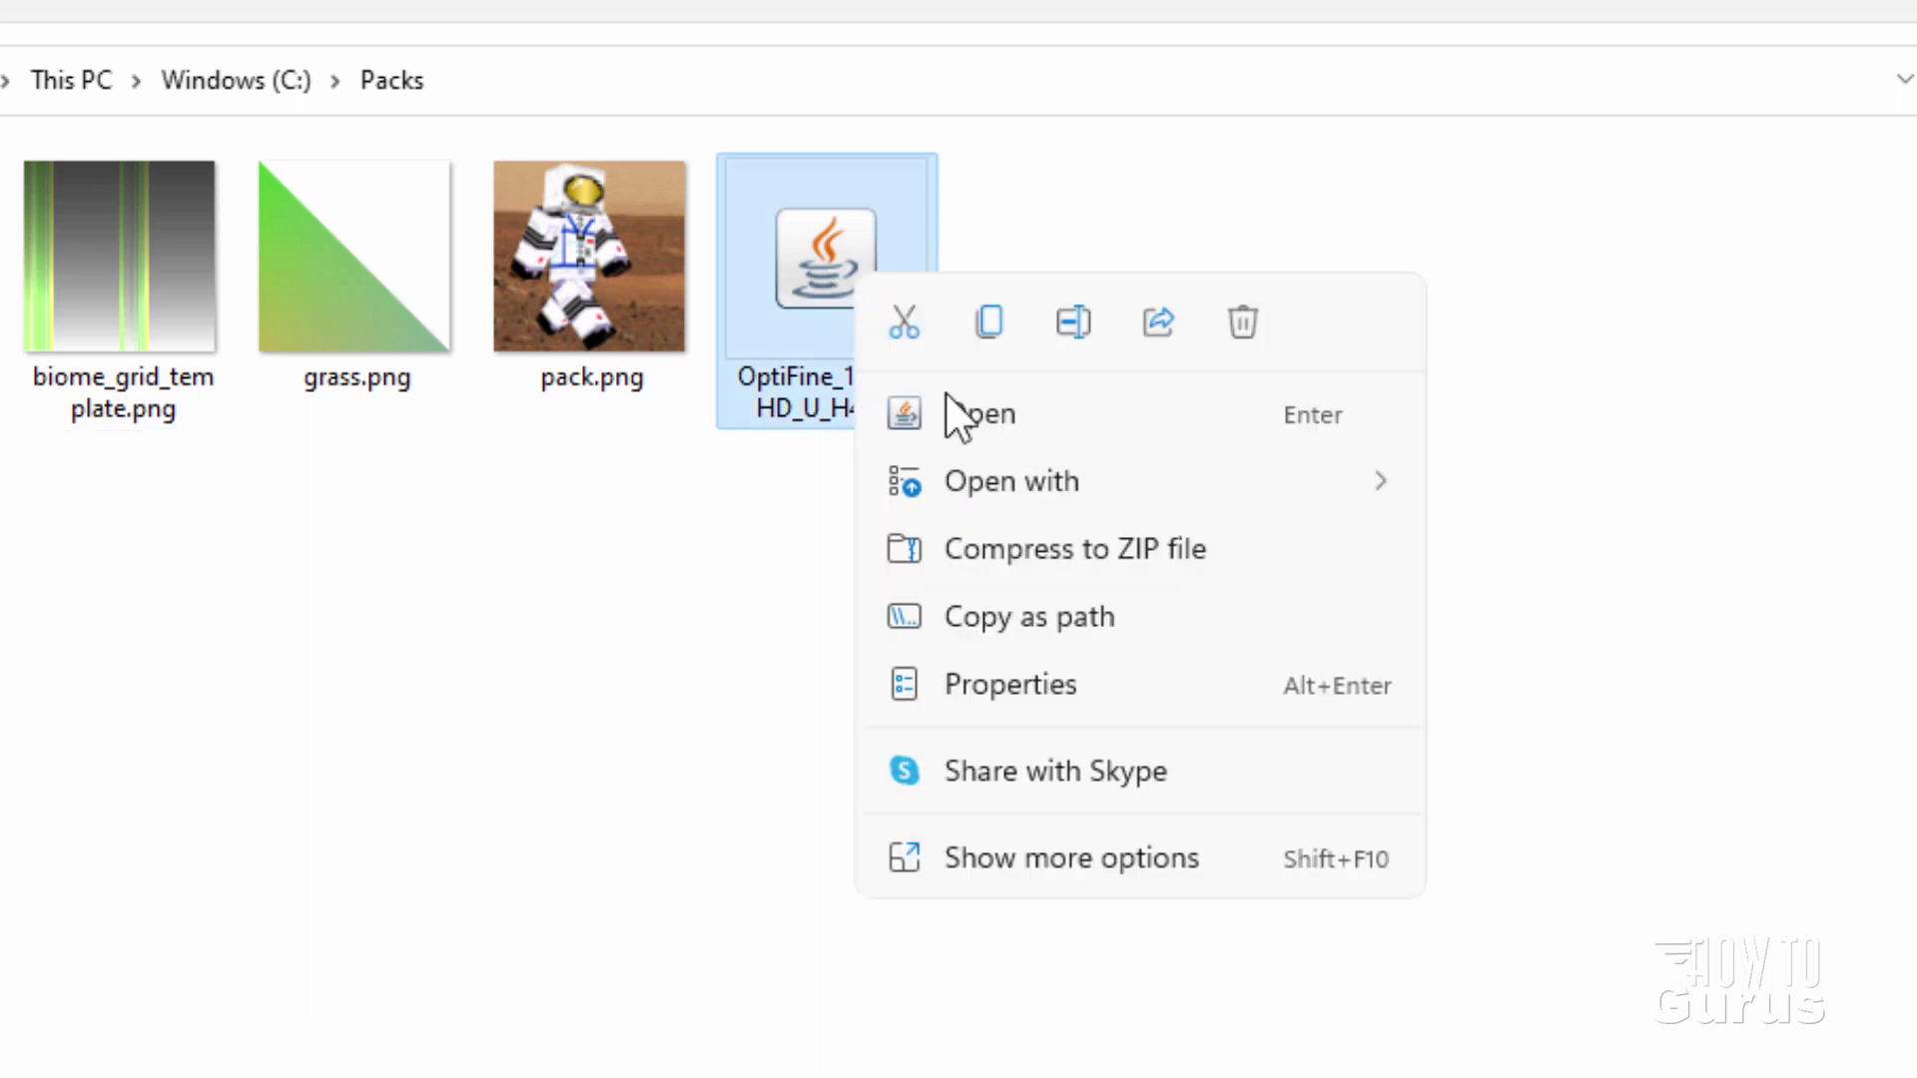
mouse_move(1087, 488)
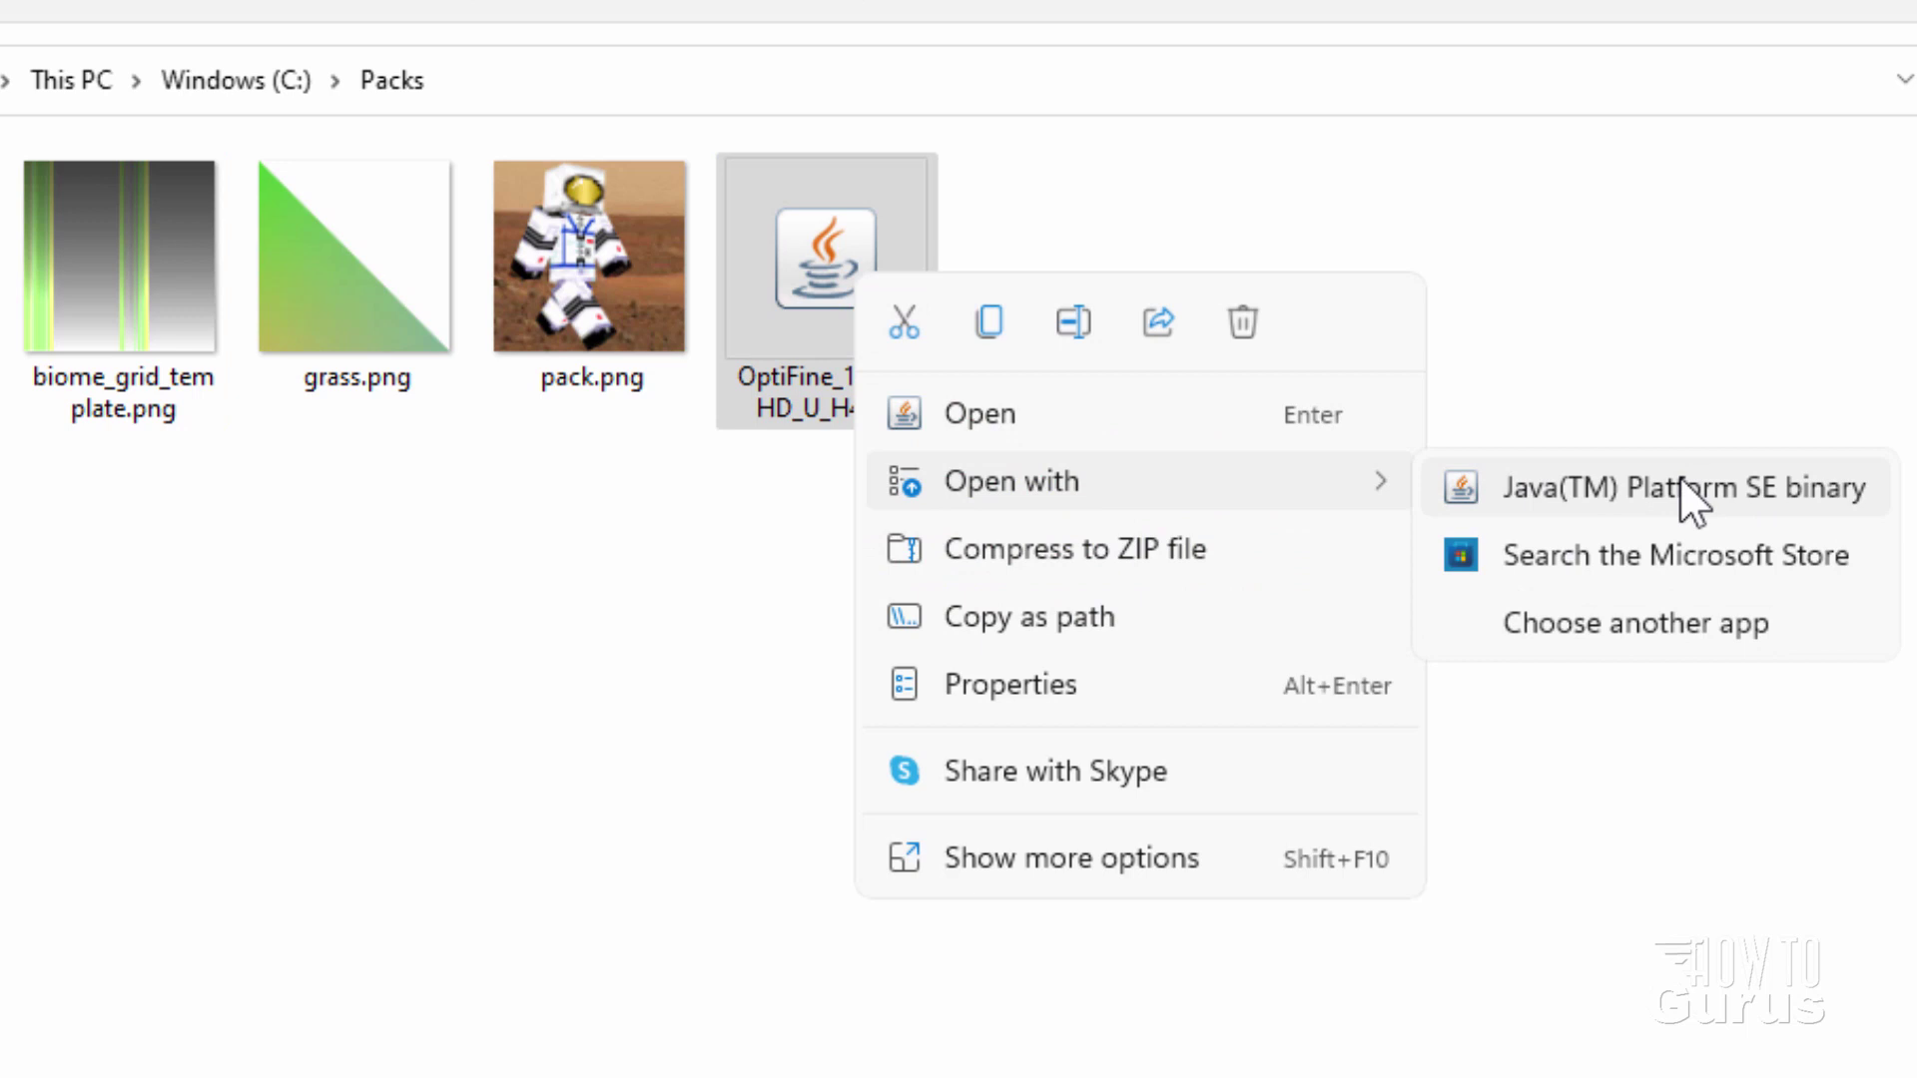
left_click(1639, 627)
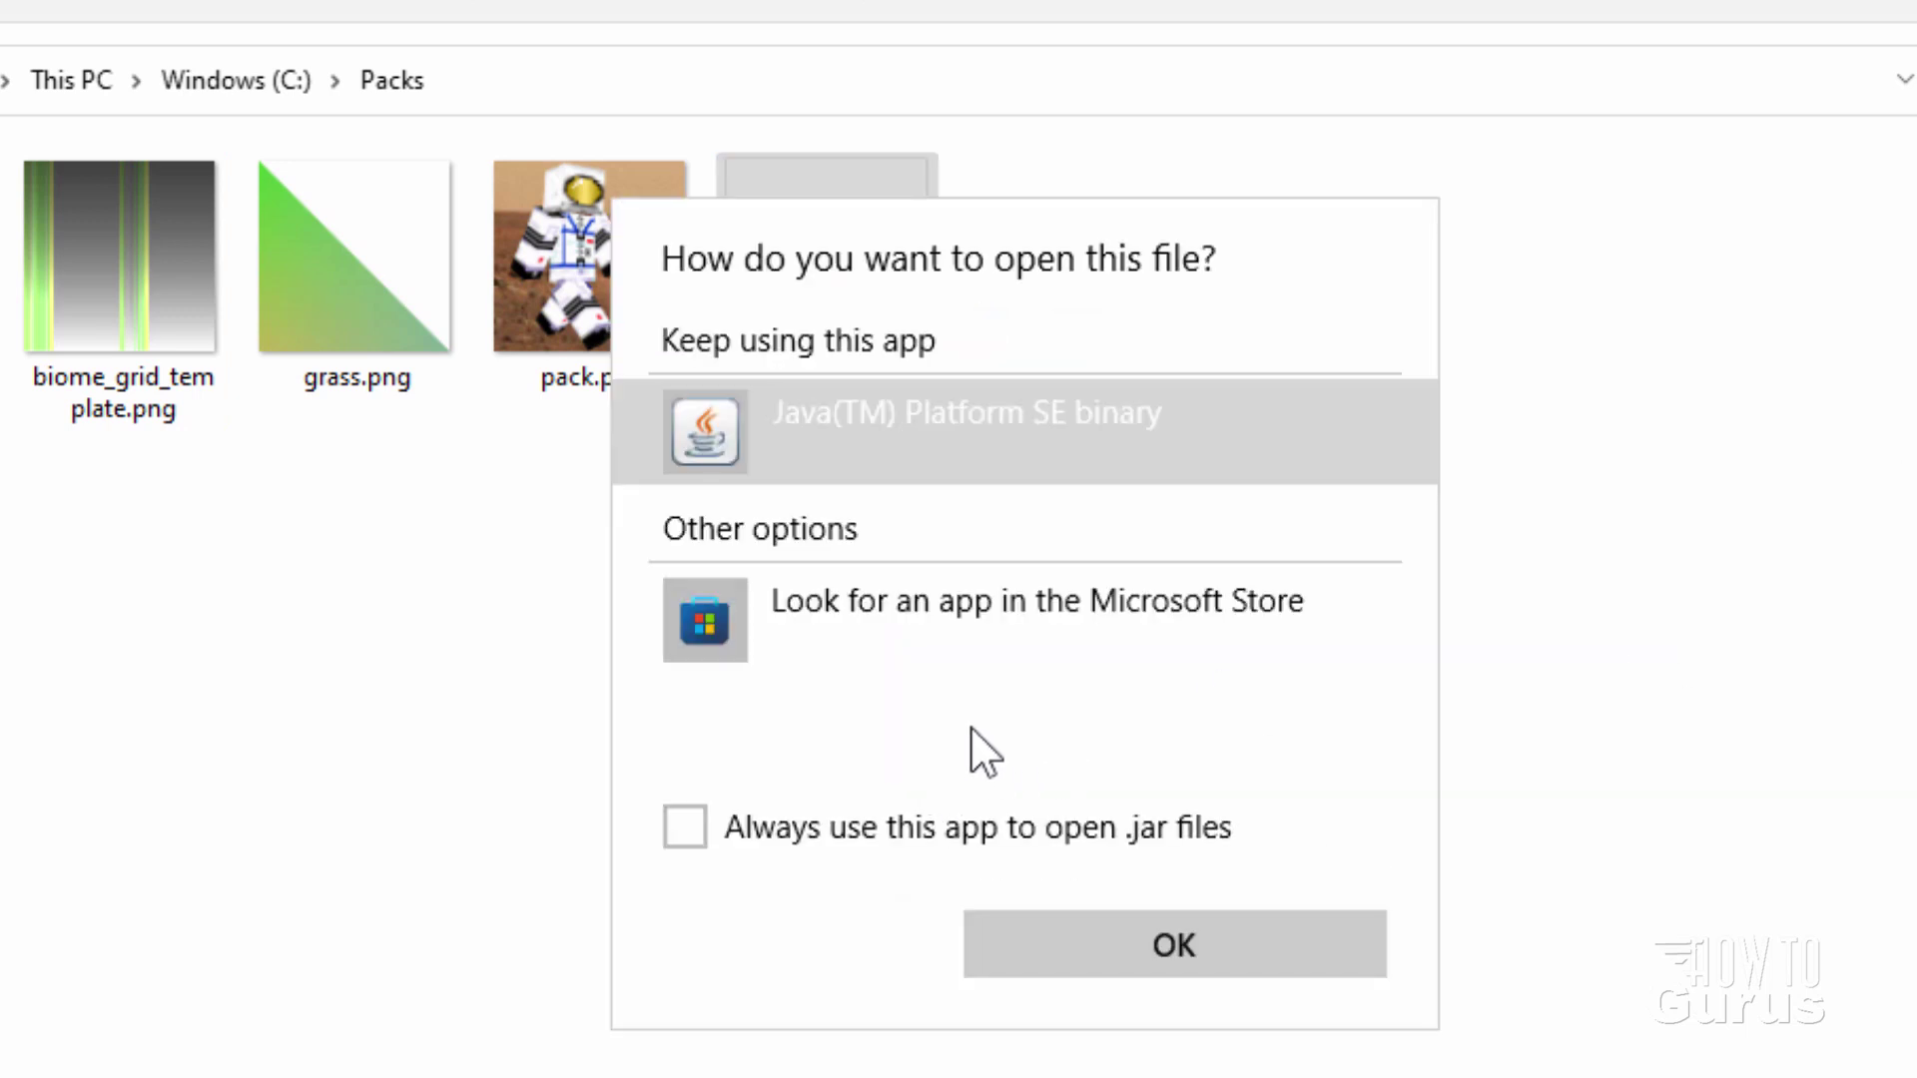
left_click(895, 729)
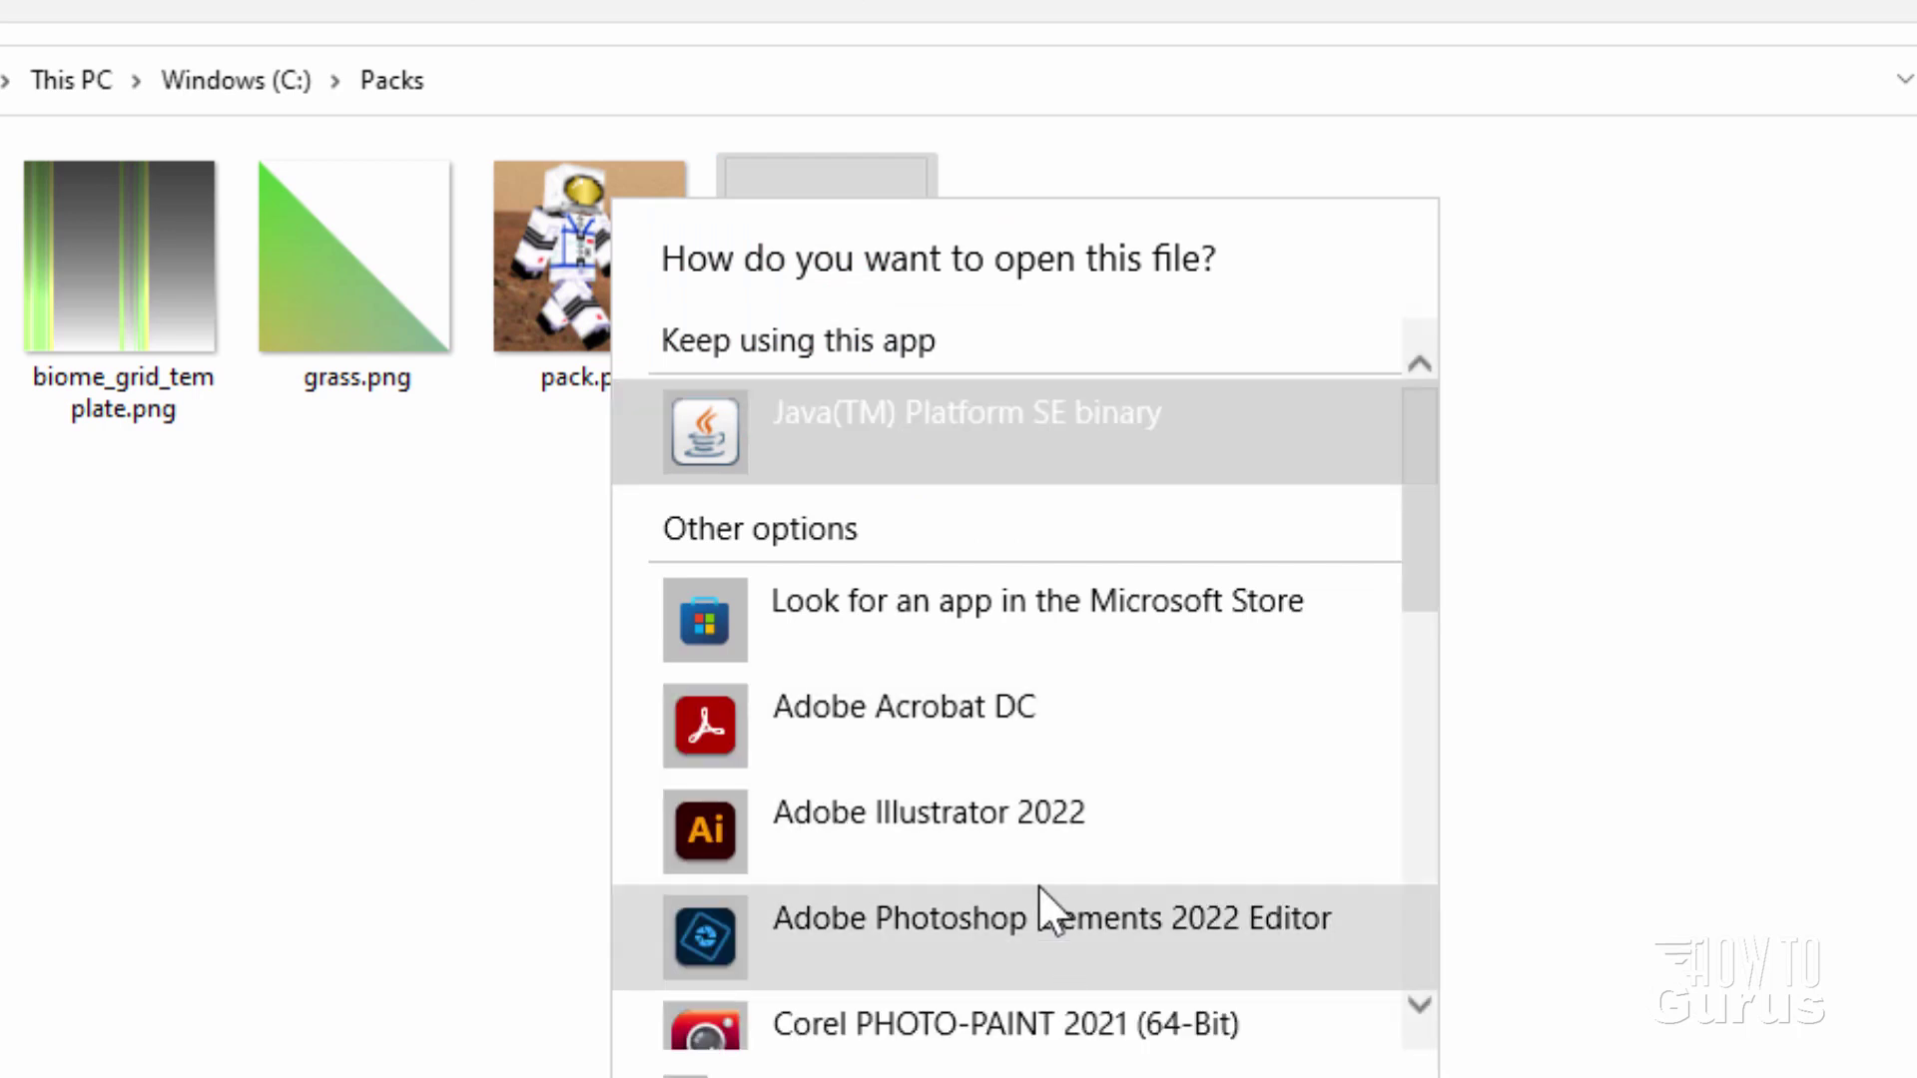
left_click_drag(1424, 514, 1439, 692)
left_click(1647, 796)
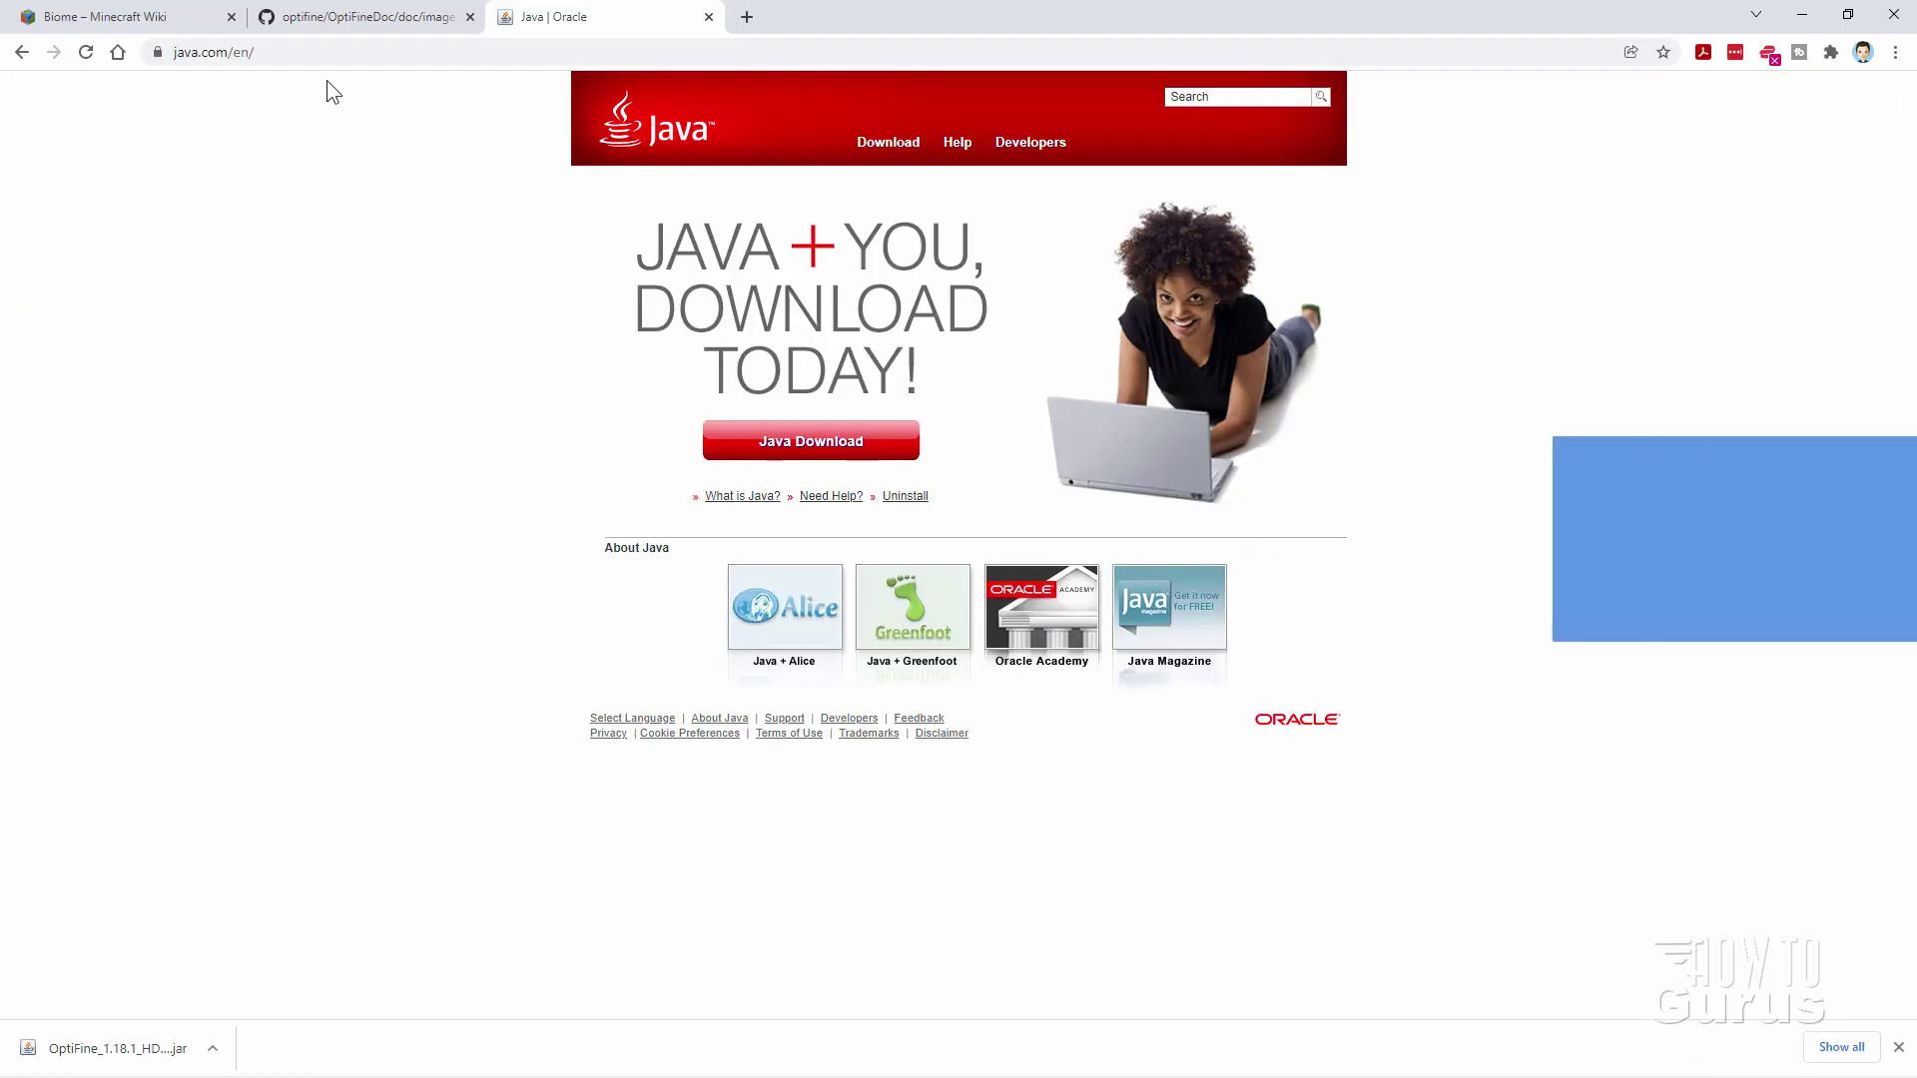
left_click(258, 56)
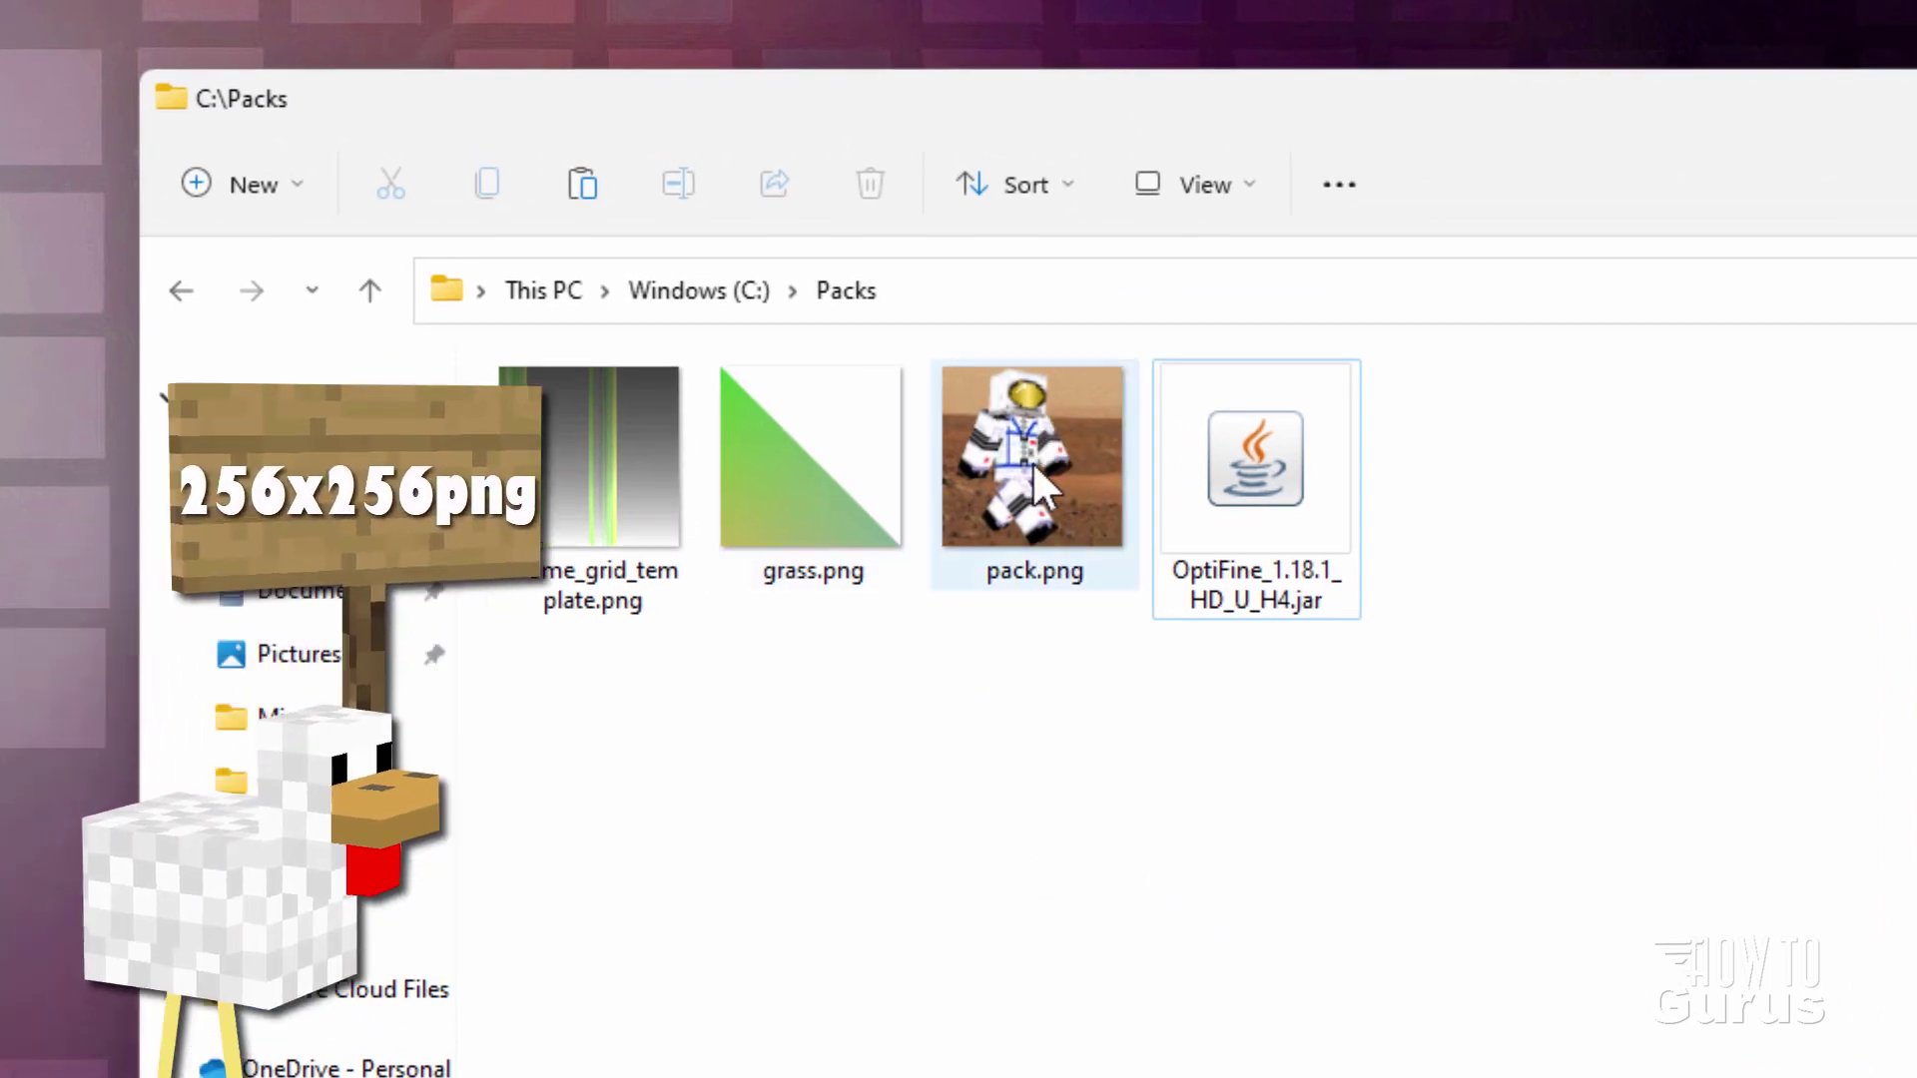
mouse_move(1028, 513)
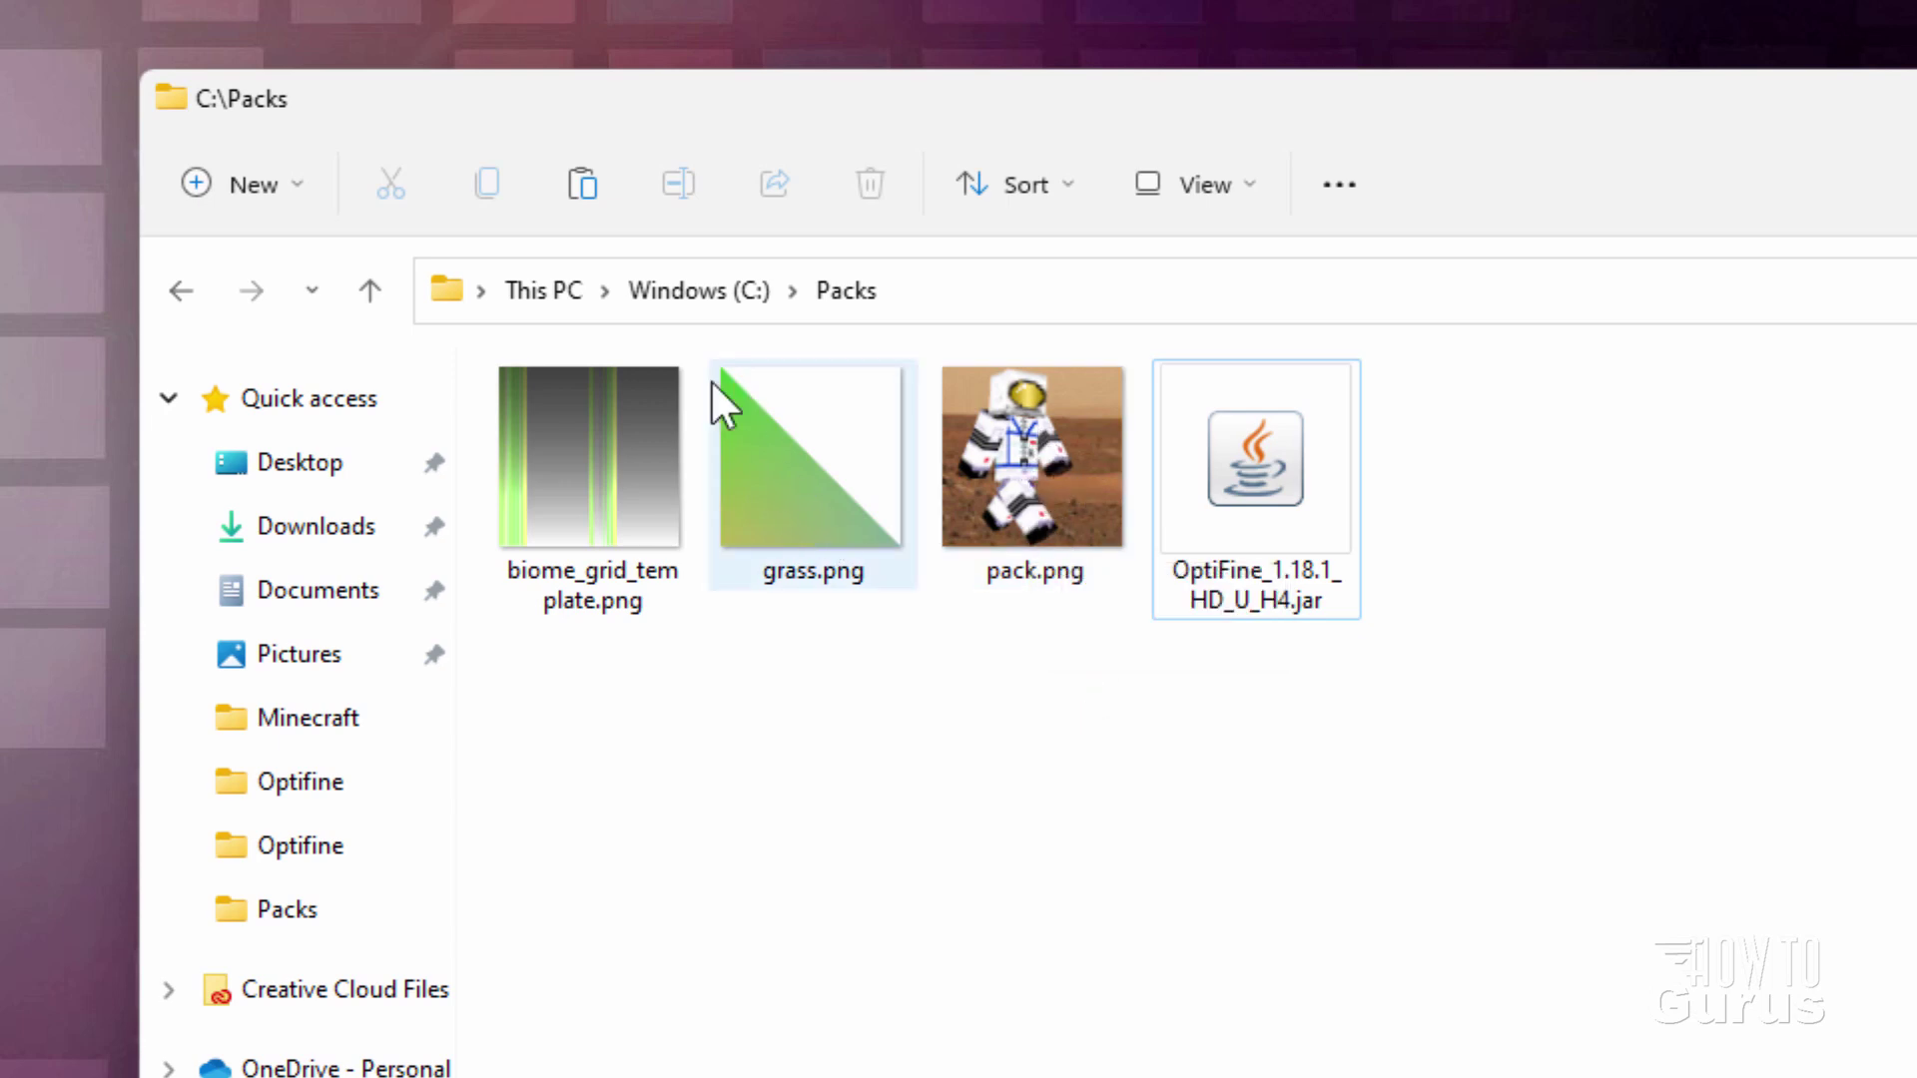
mouse_move(794, 487)
mouse_move(780, 523)
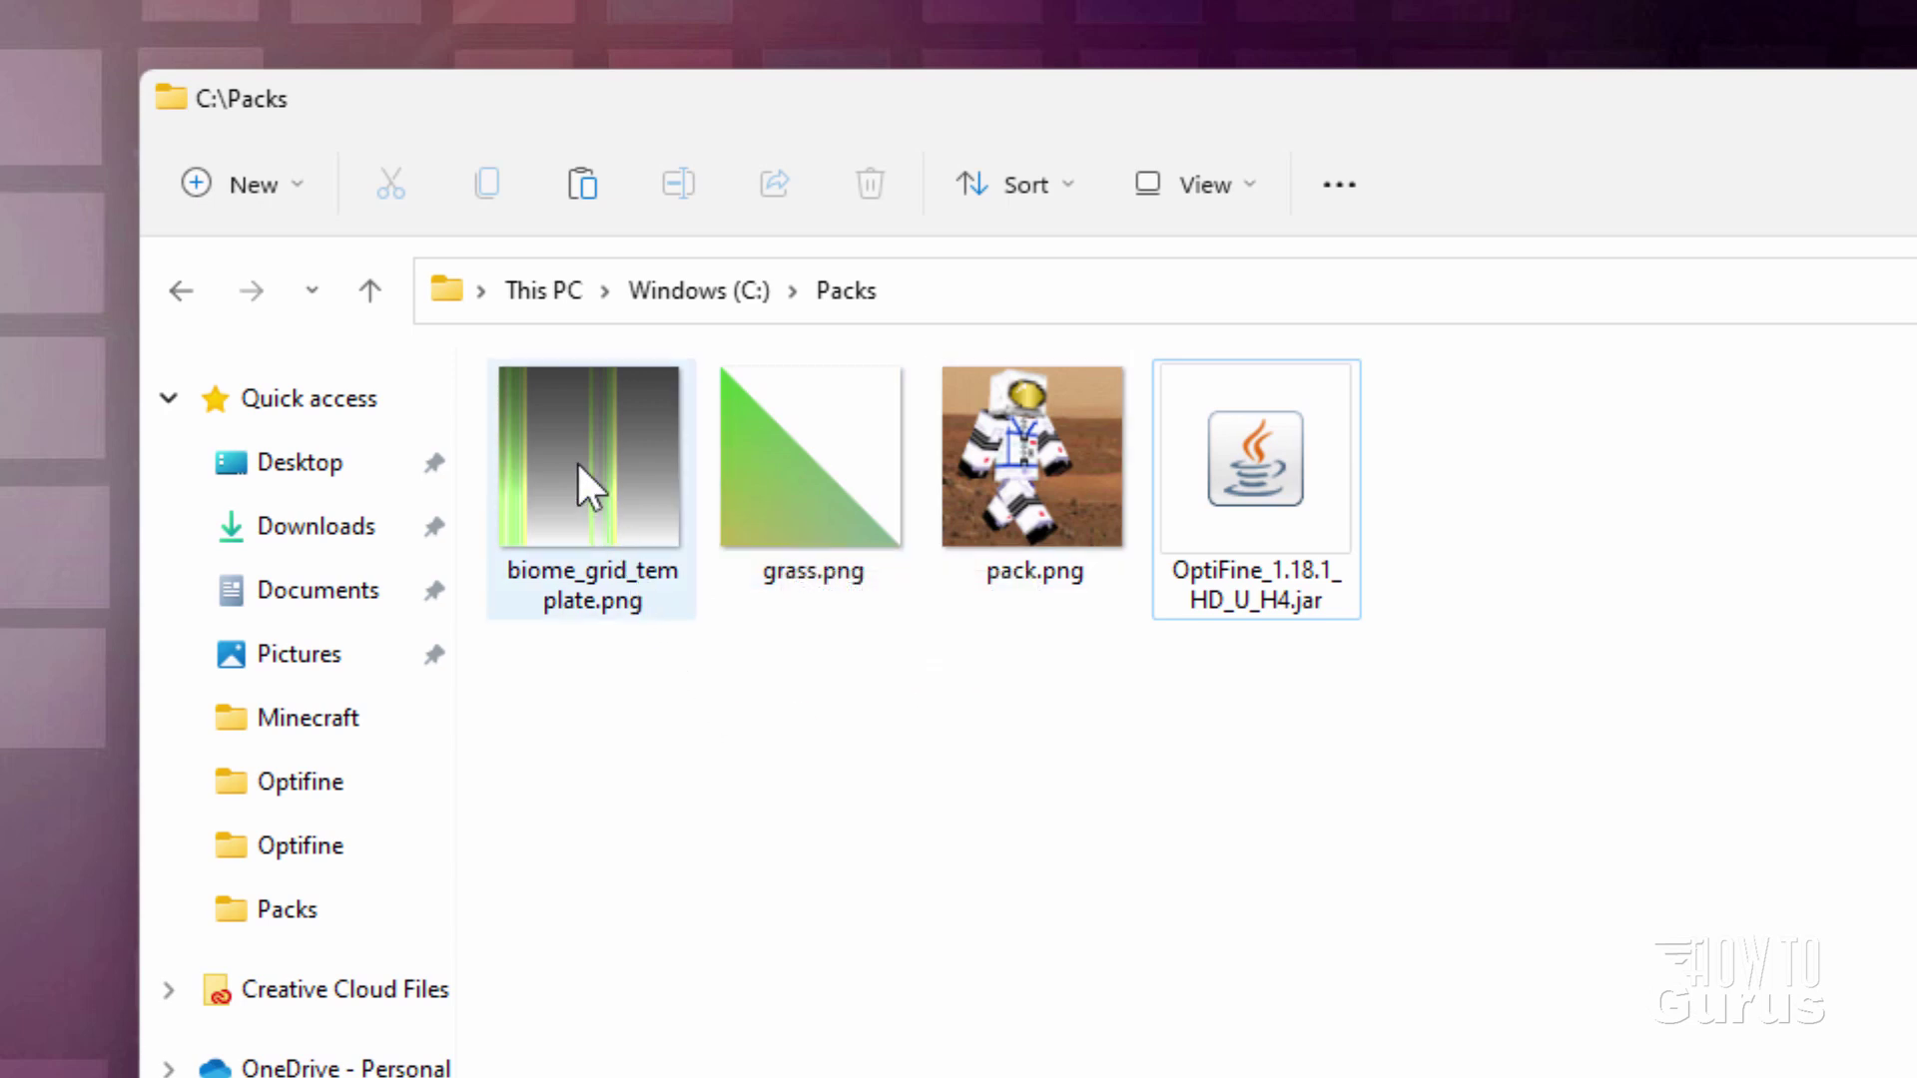
mouse_move(585, 519)
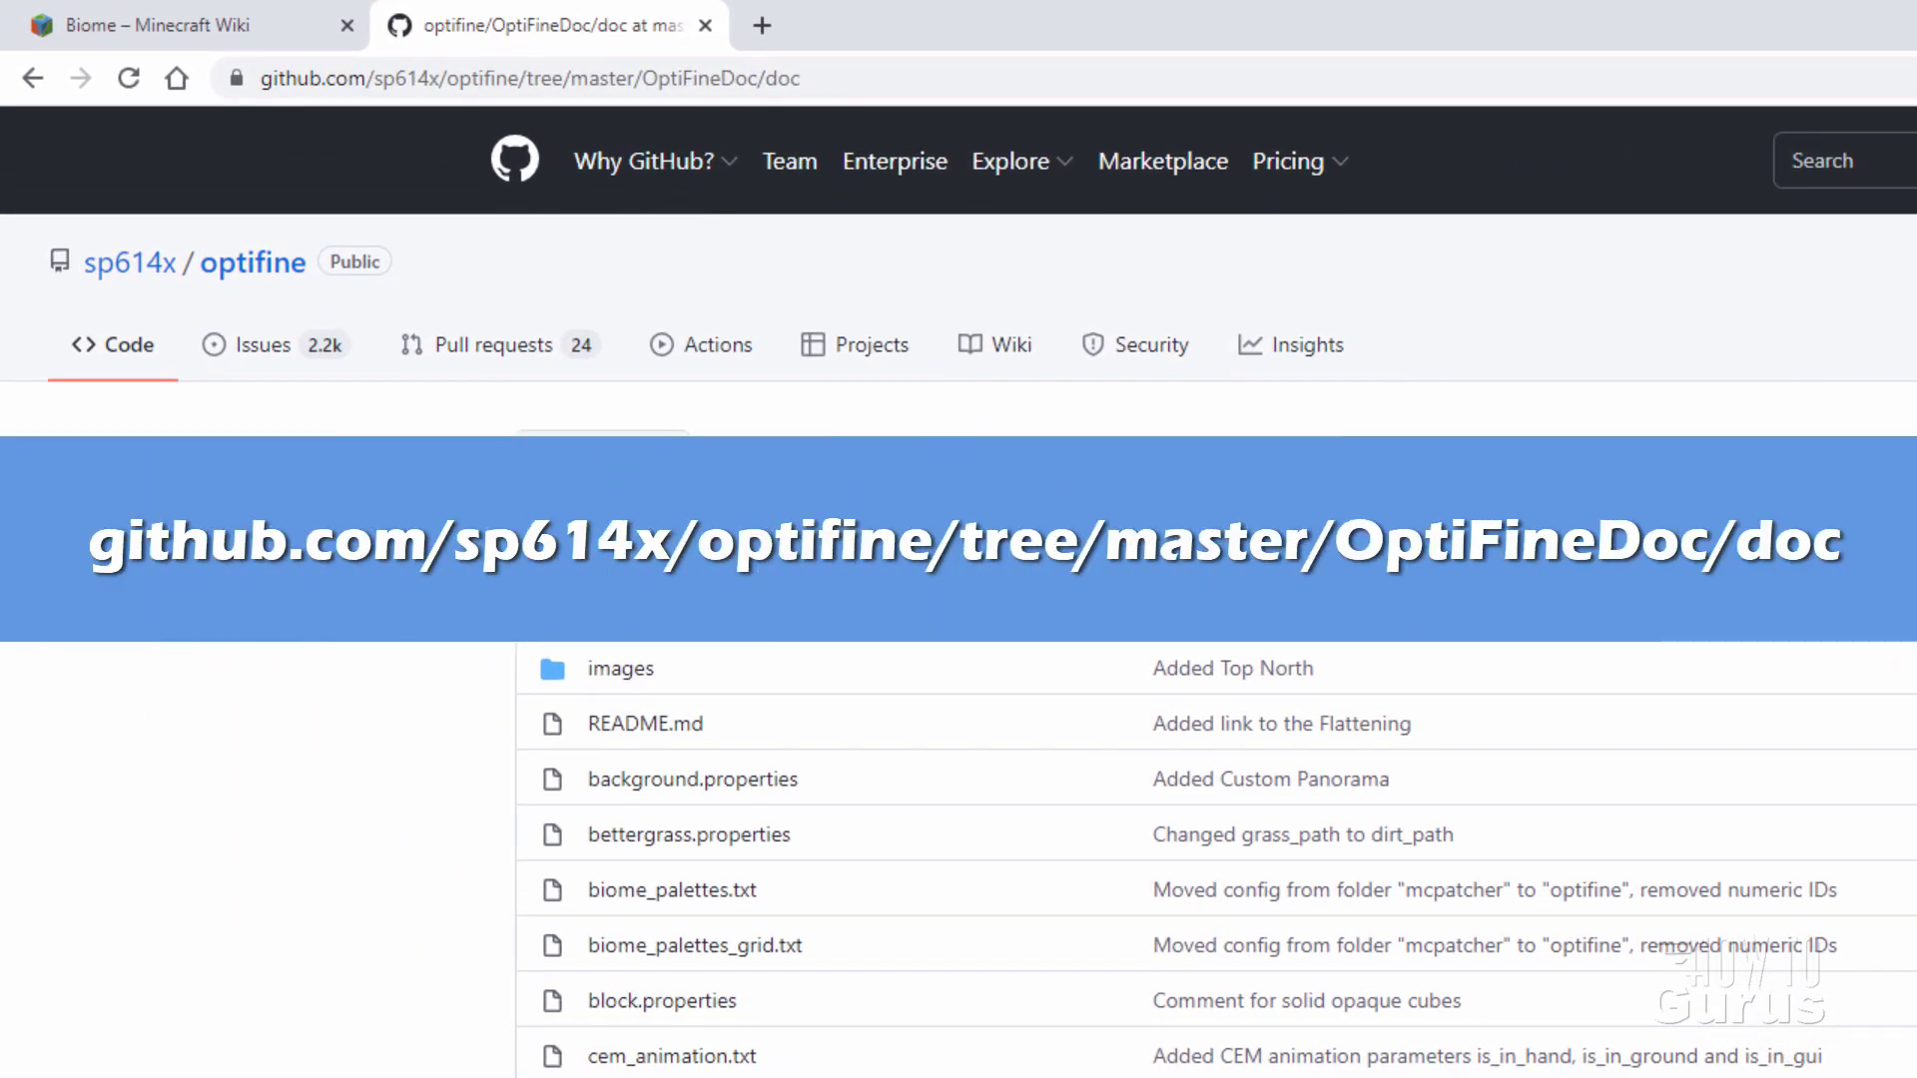
Open the images folder in GitHub's optifine/OptiFineDoc/doc listing.
left_click(847, 80)
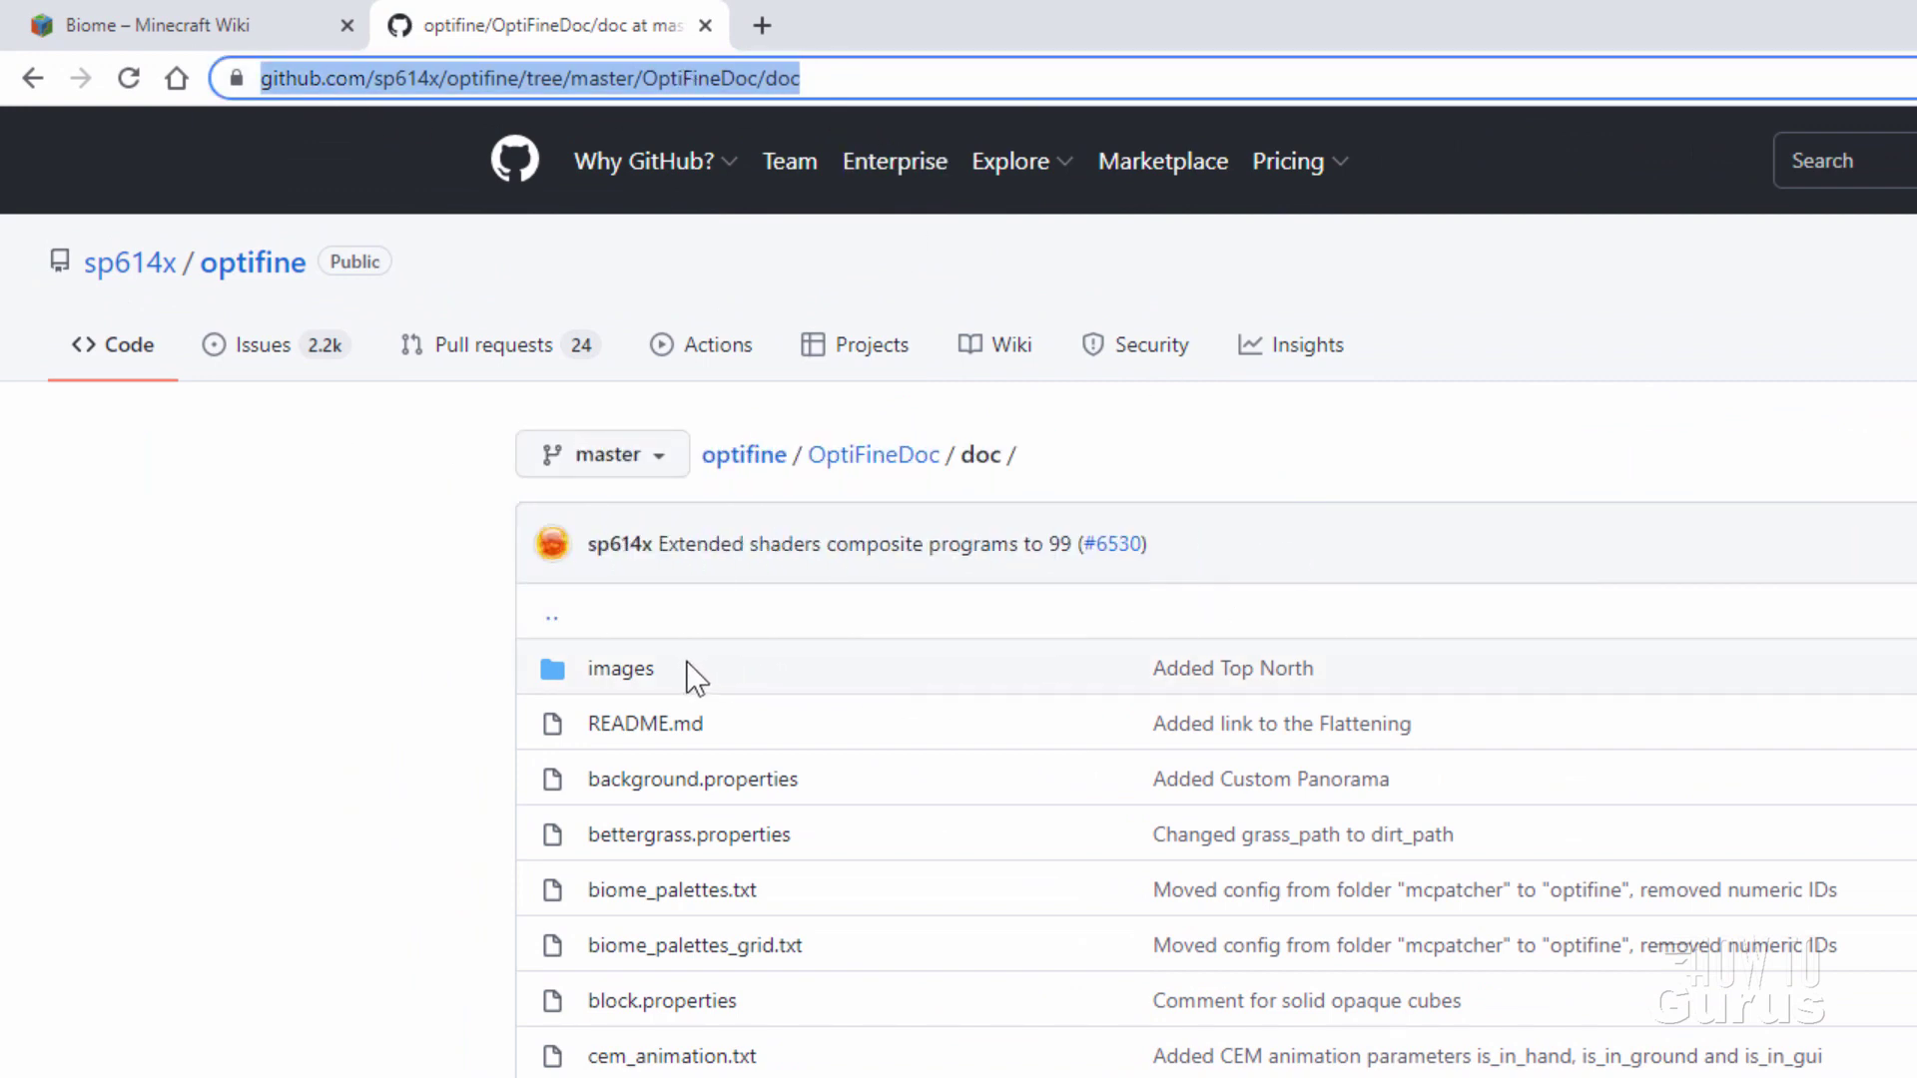
left_click(607, 671)
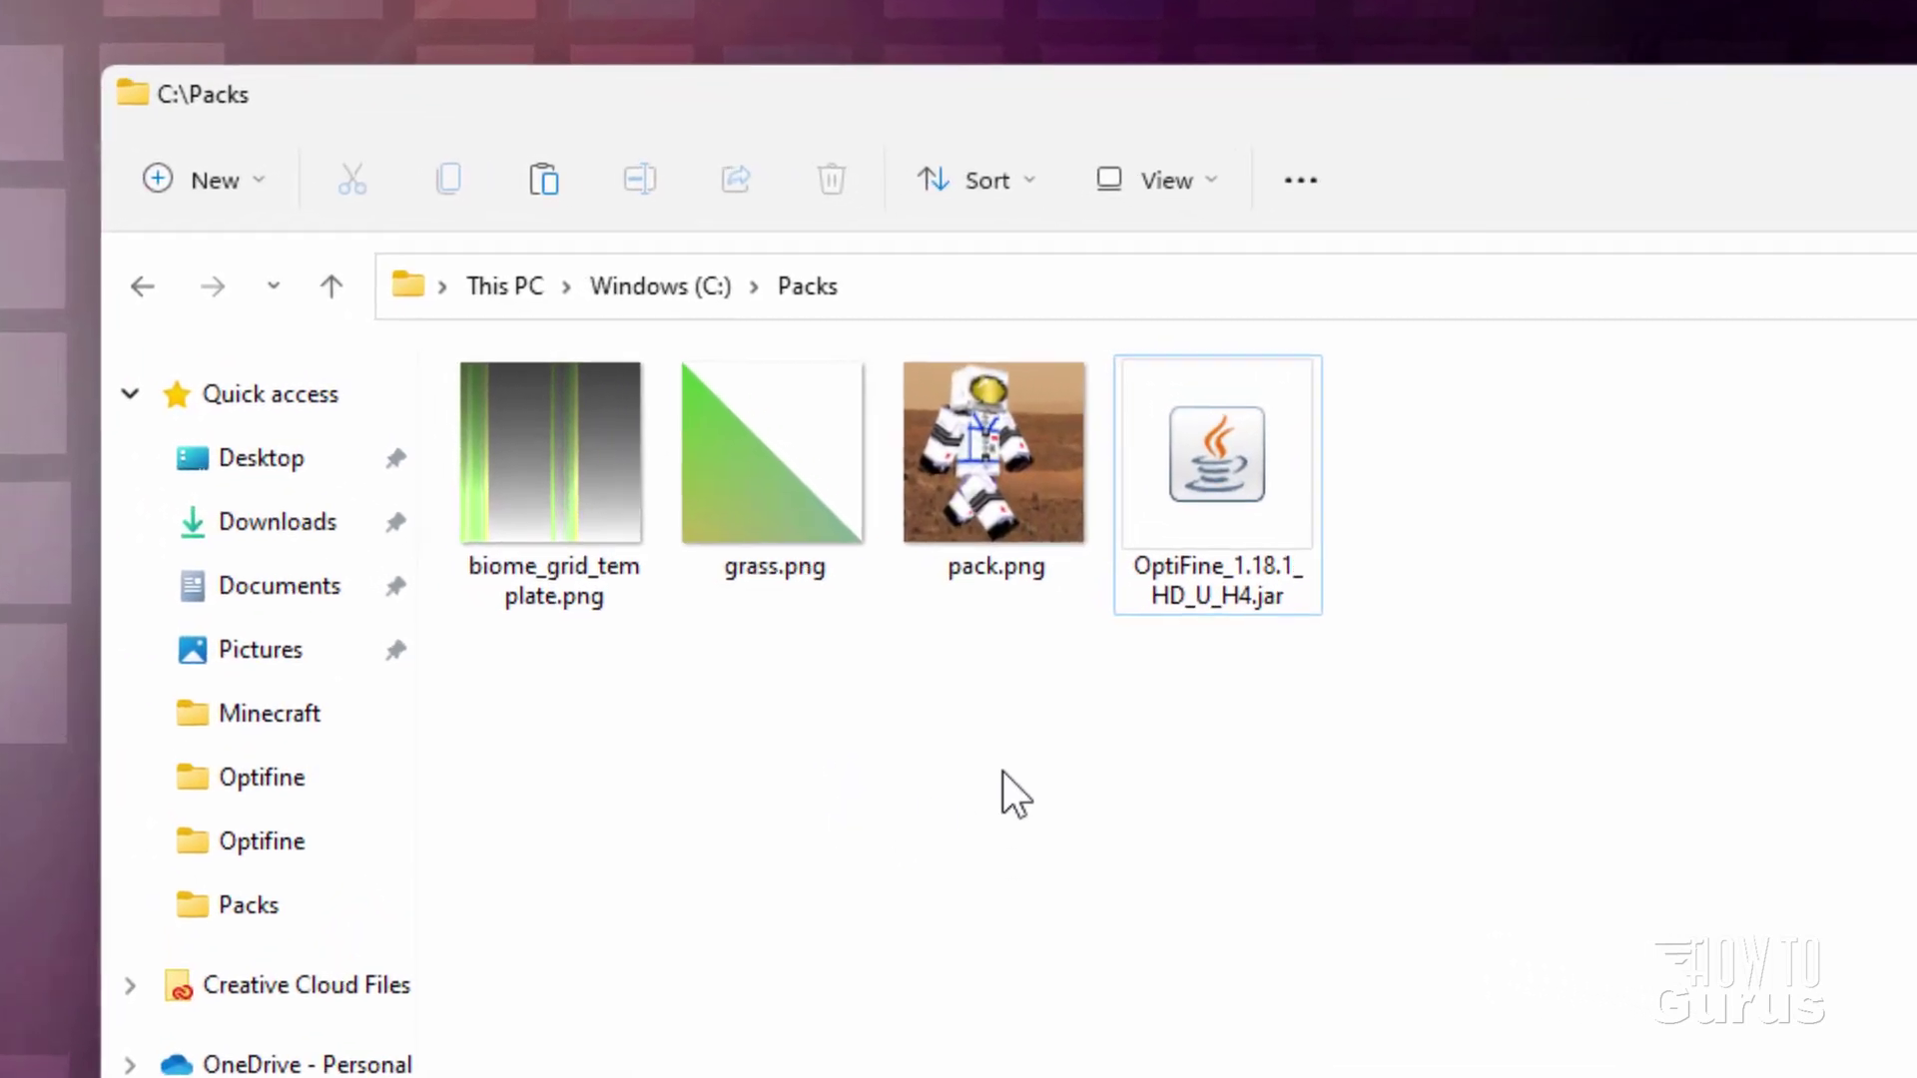
Create an assets folder in C:\Packs and a minecraft folder inside it.
left_click(258, 183)
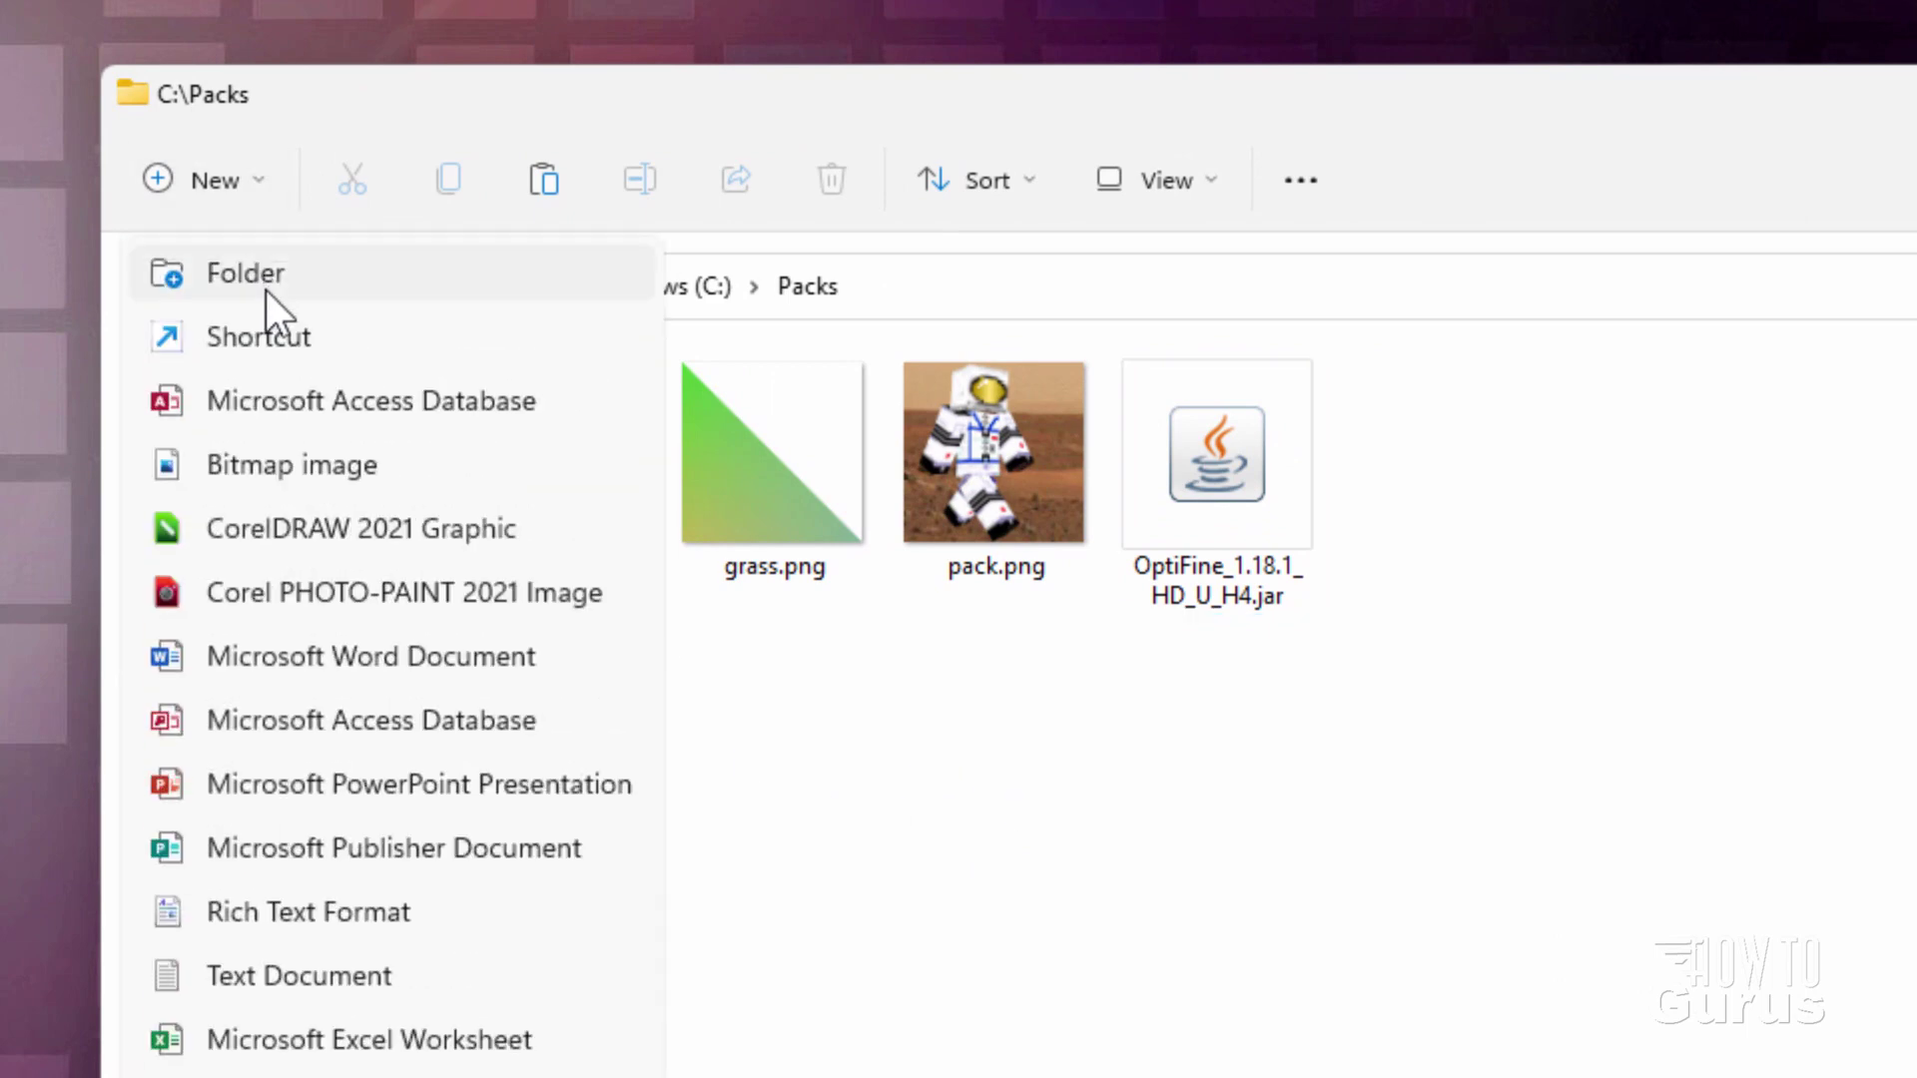
left_click(263, 284)
type("assets")
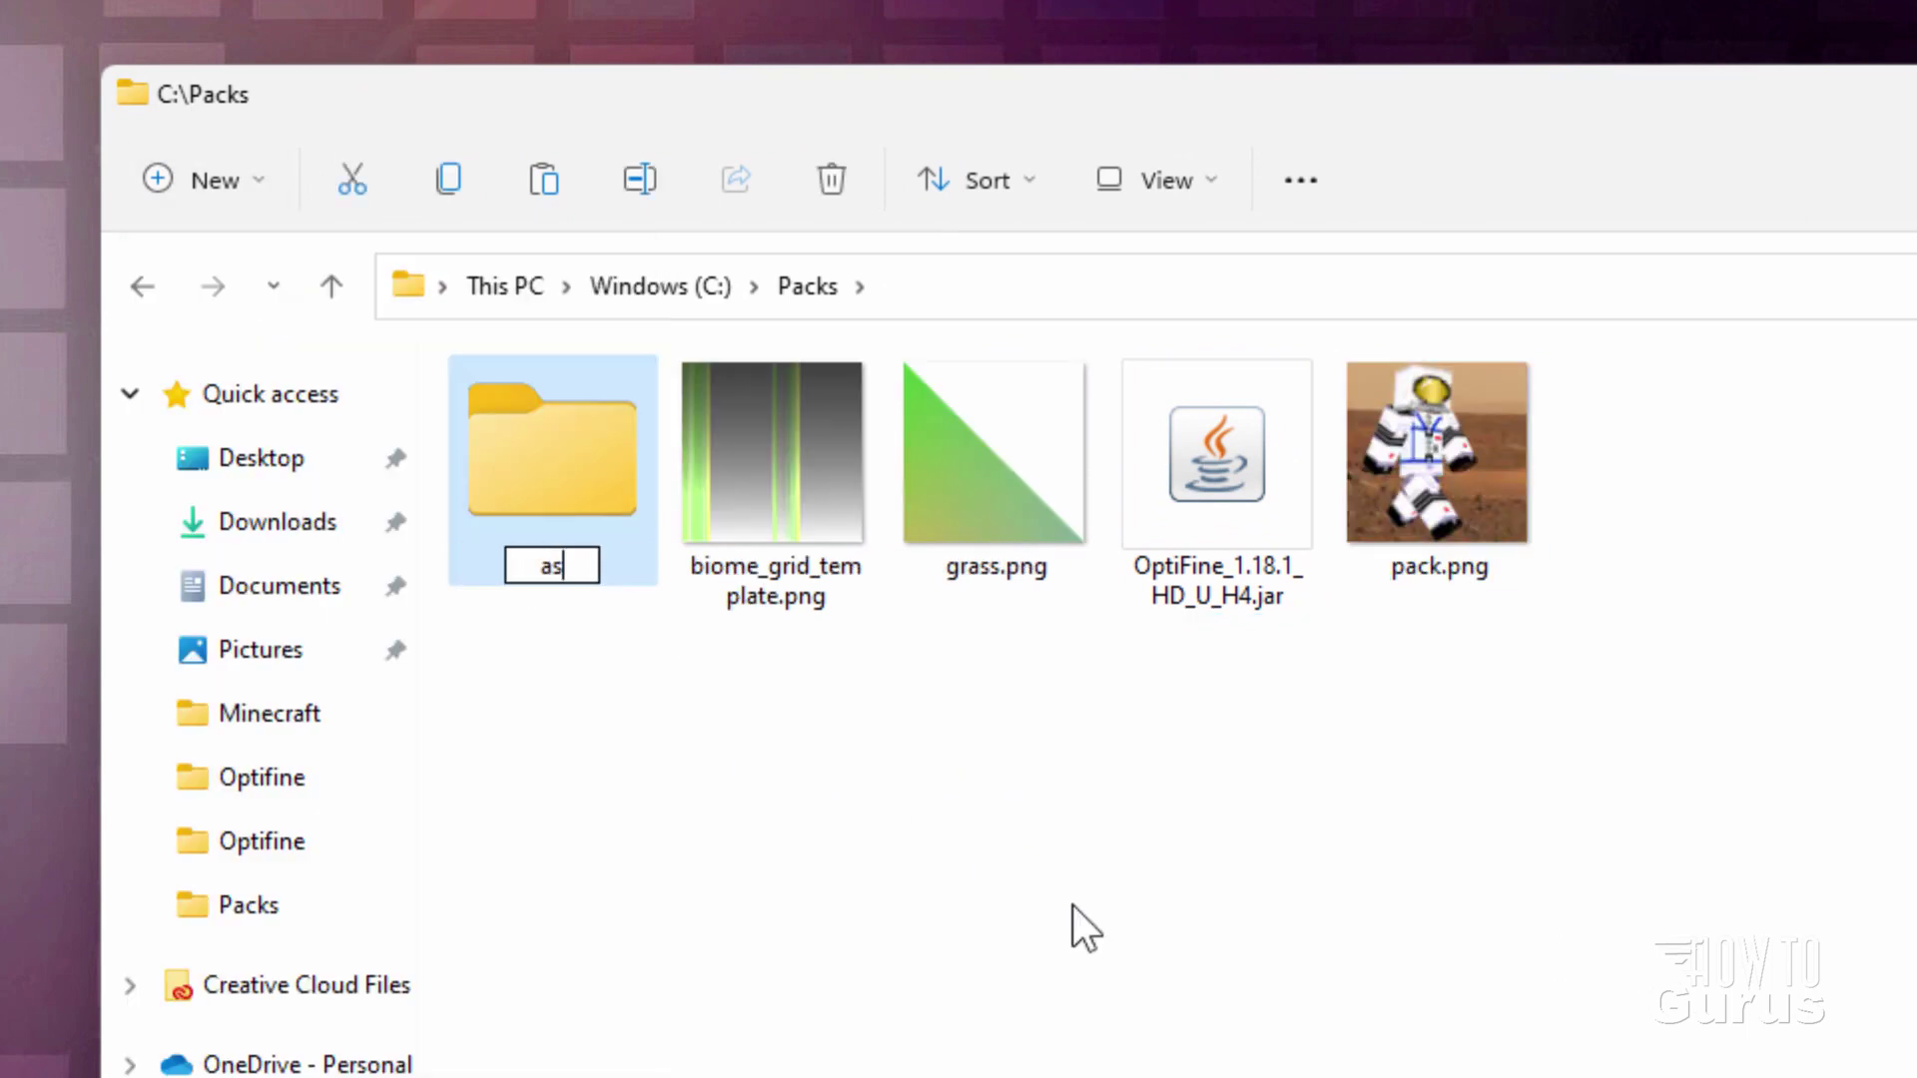
key("Return")
double_click(556, 500)
left_click(241, 183)
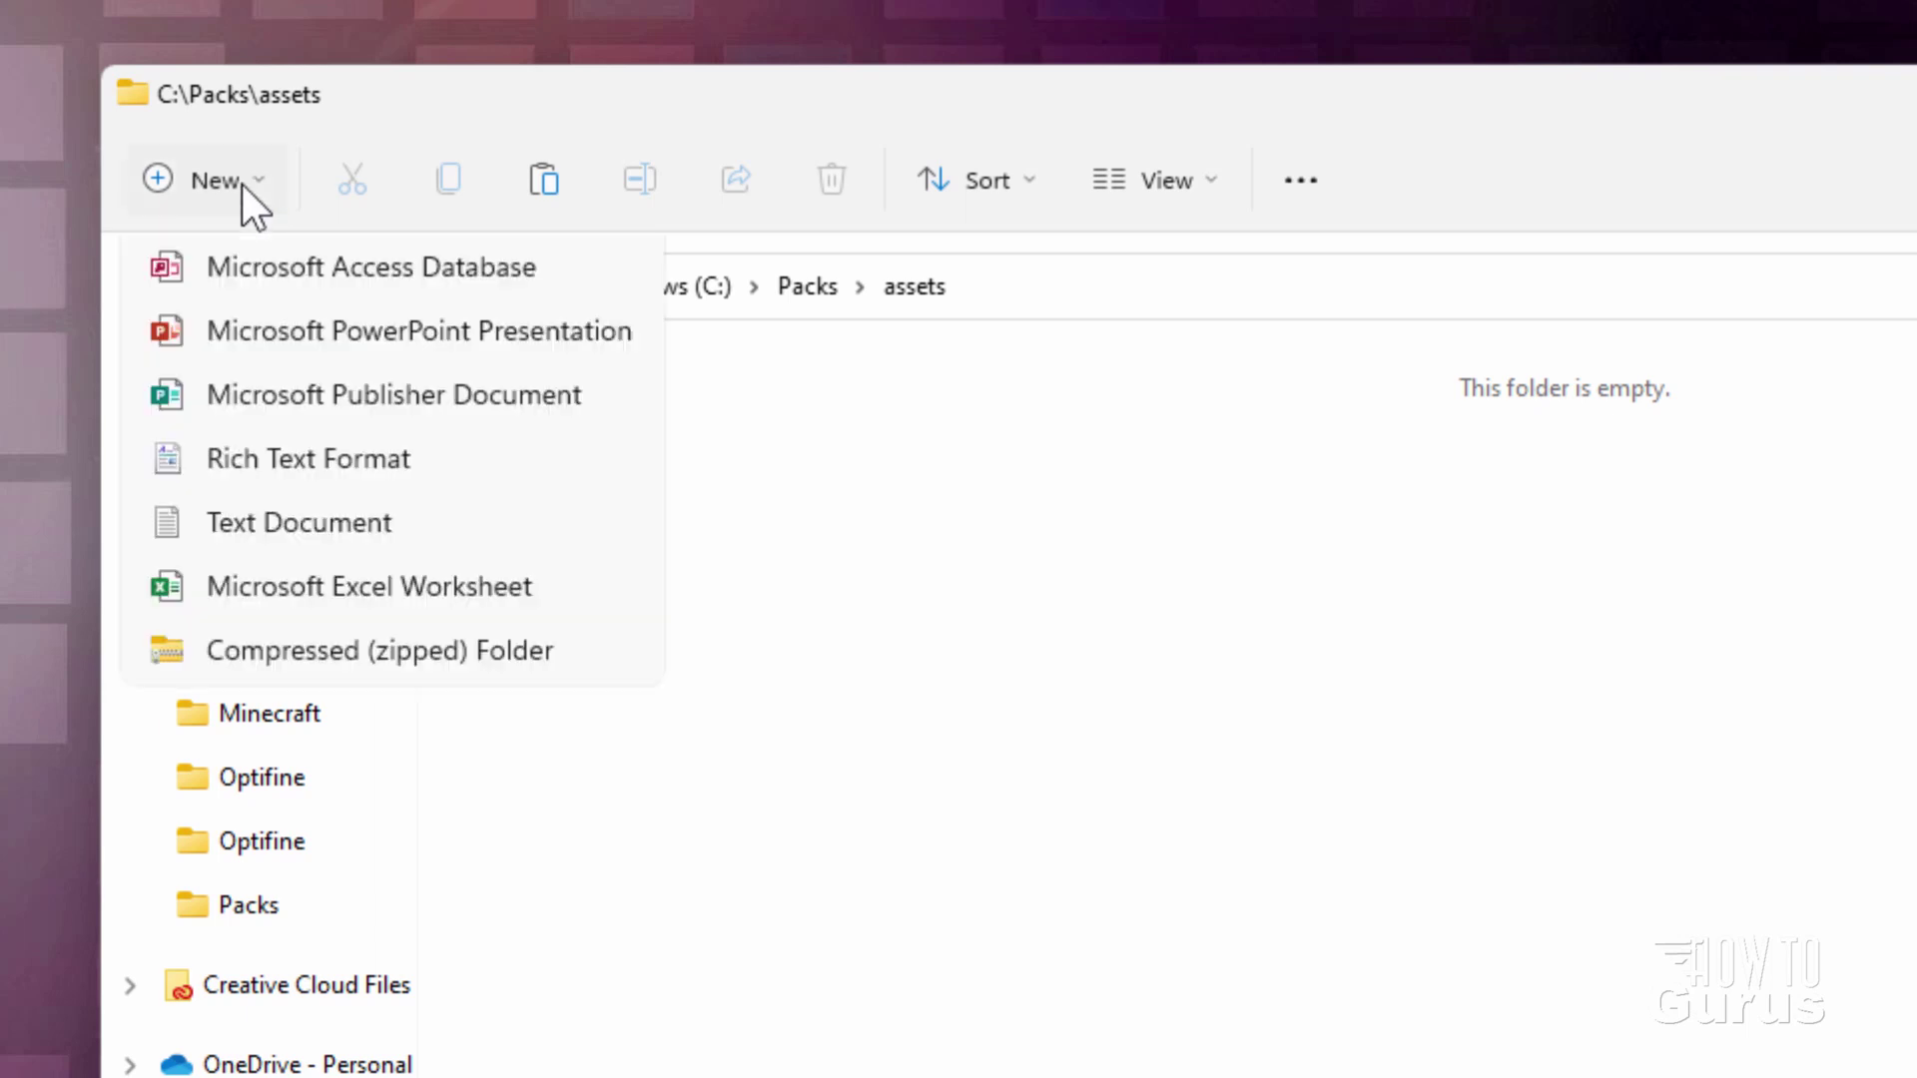
left_click(245, 264)
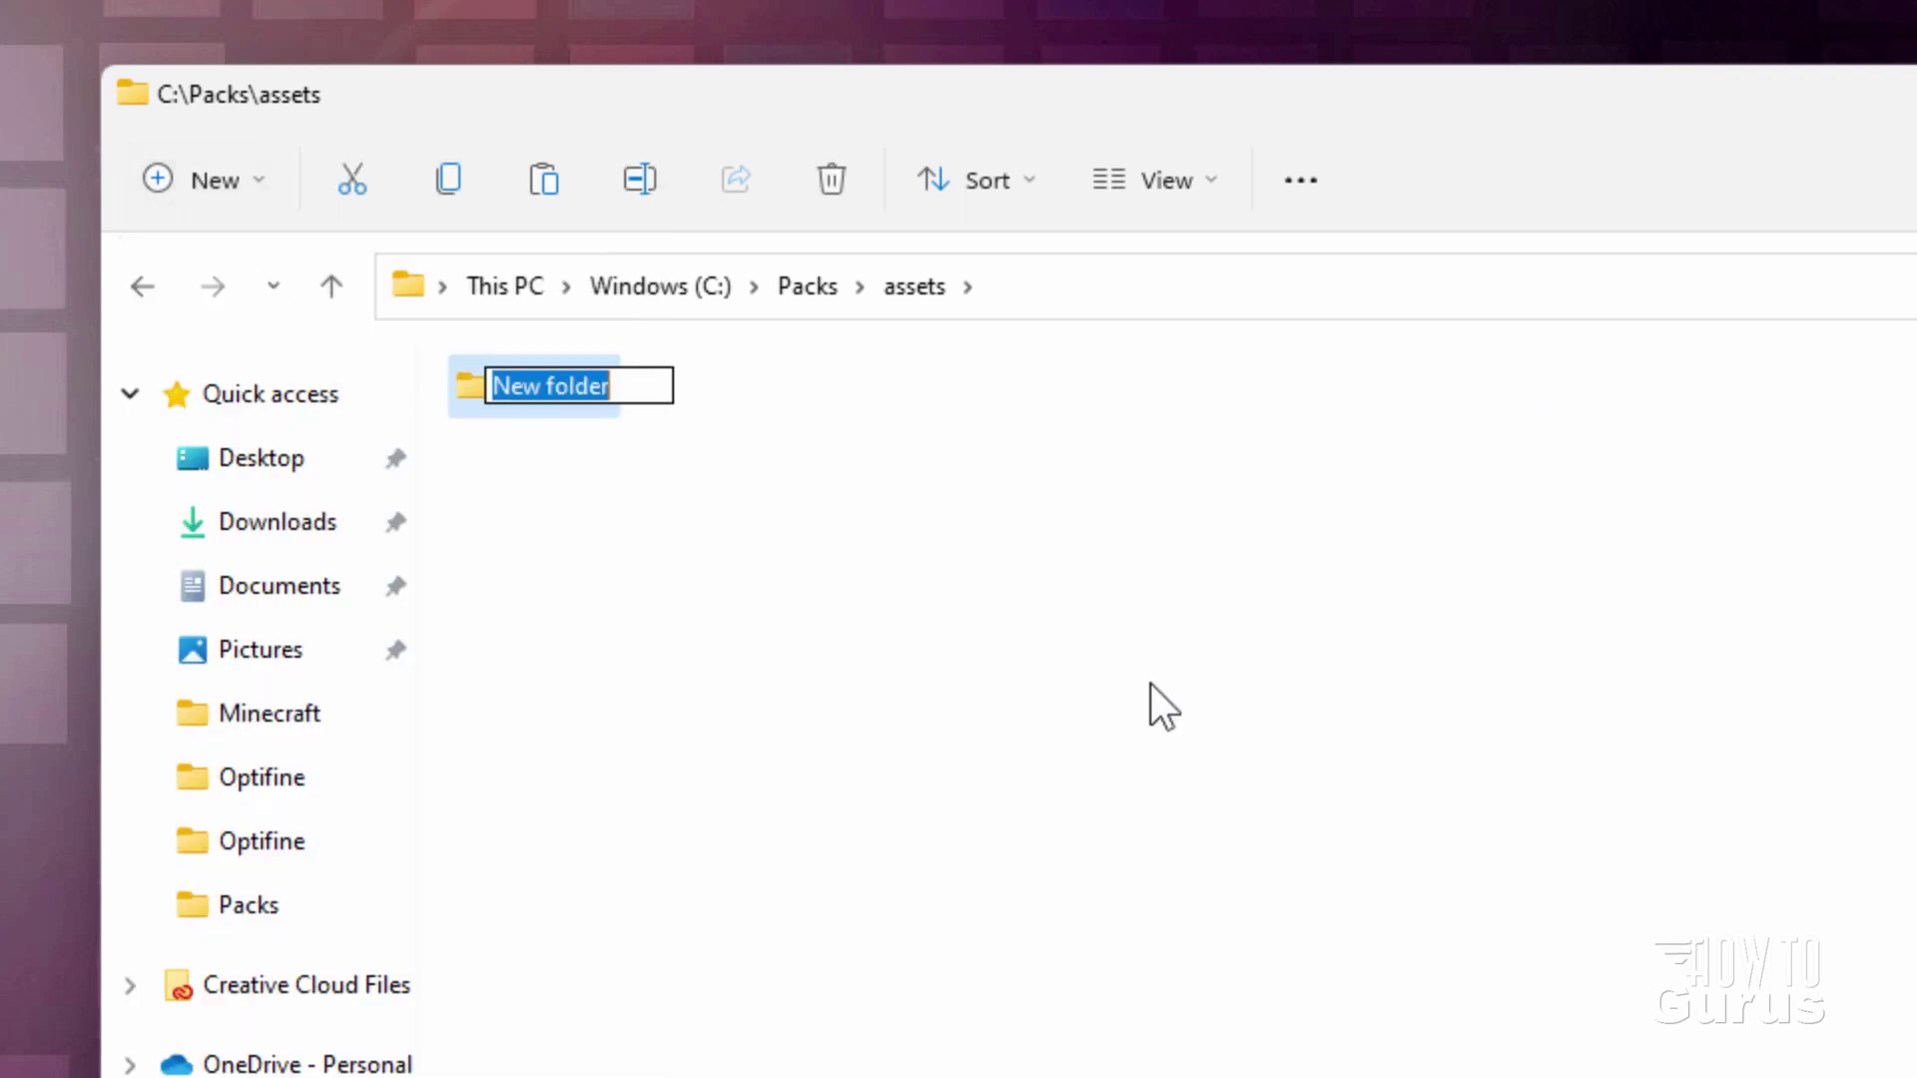
type("minecraft")
left_click(1150, 683)
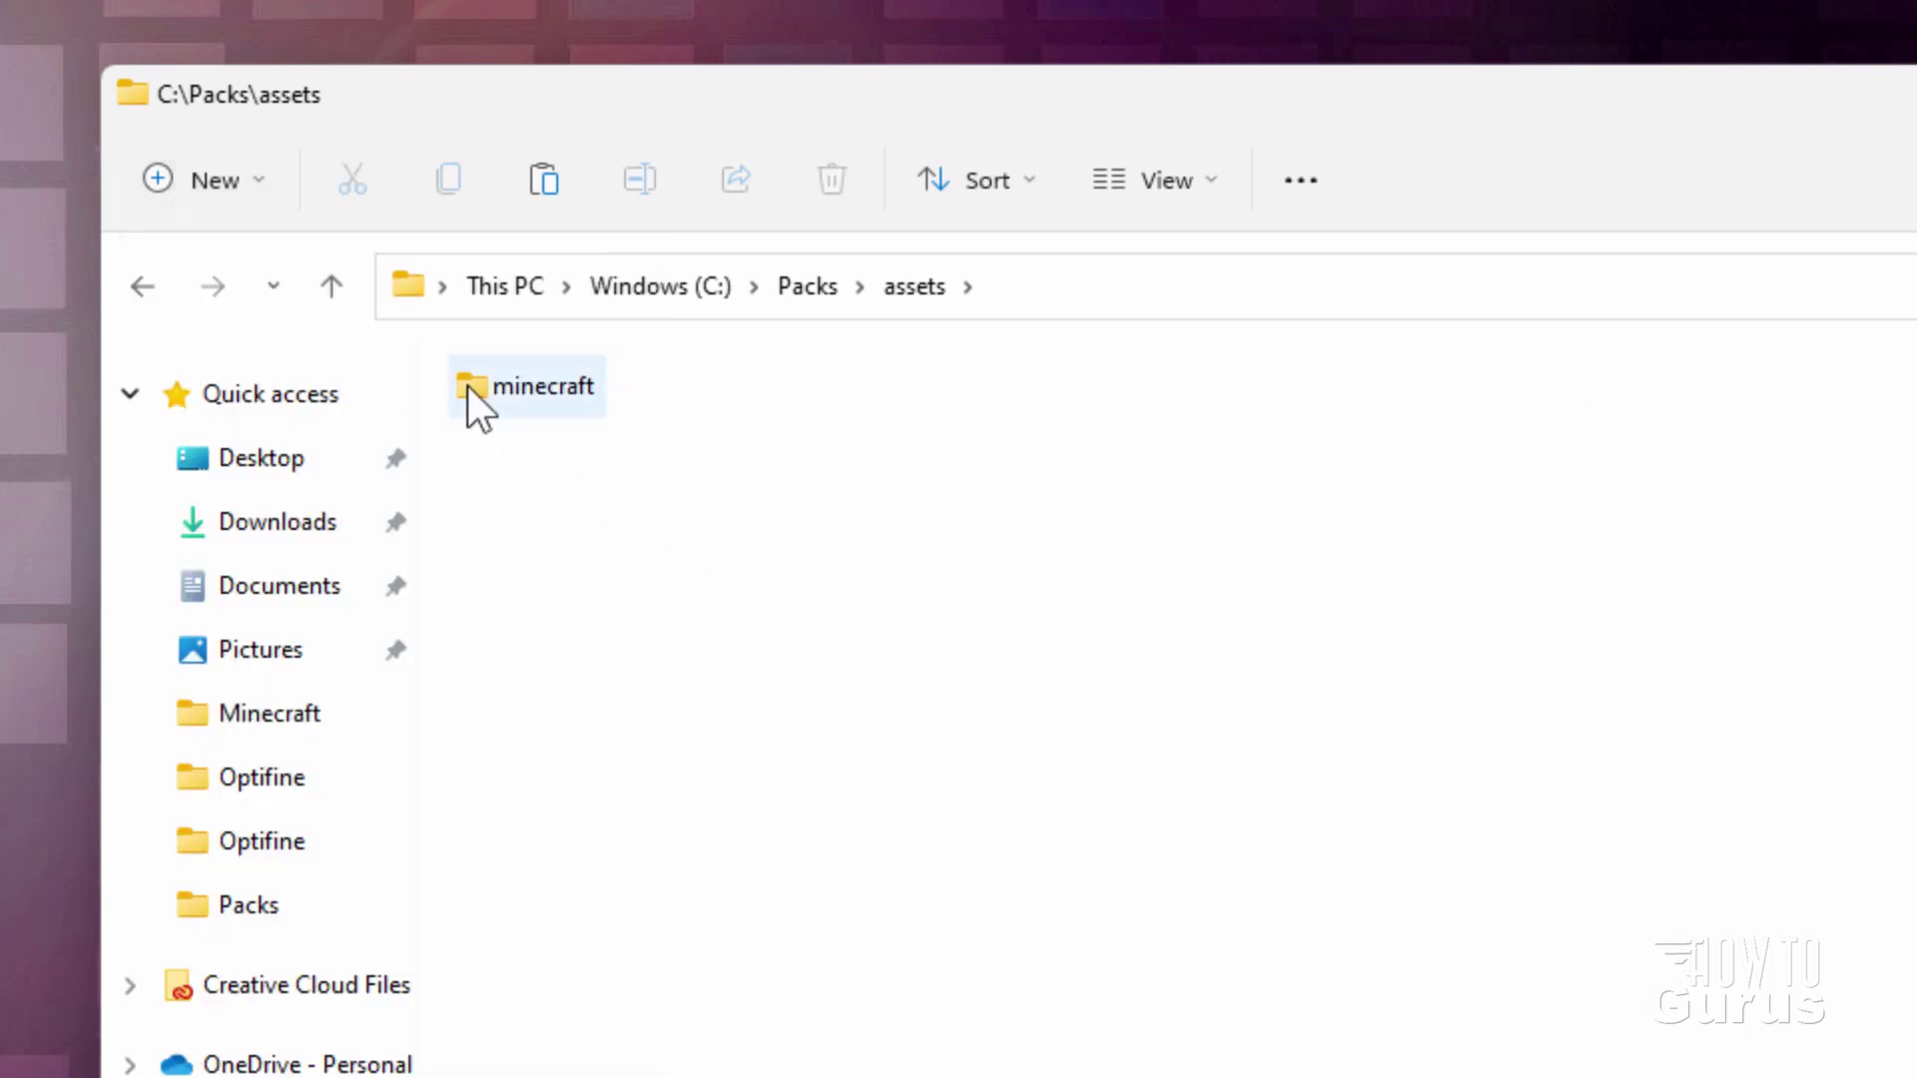
double_click(469, 388)
Create an optifine folder inside minecraft and a colormap folder inside optifine.
left_click(210, 181)
left_click(264, 269)
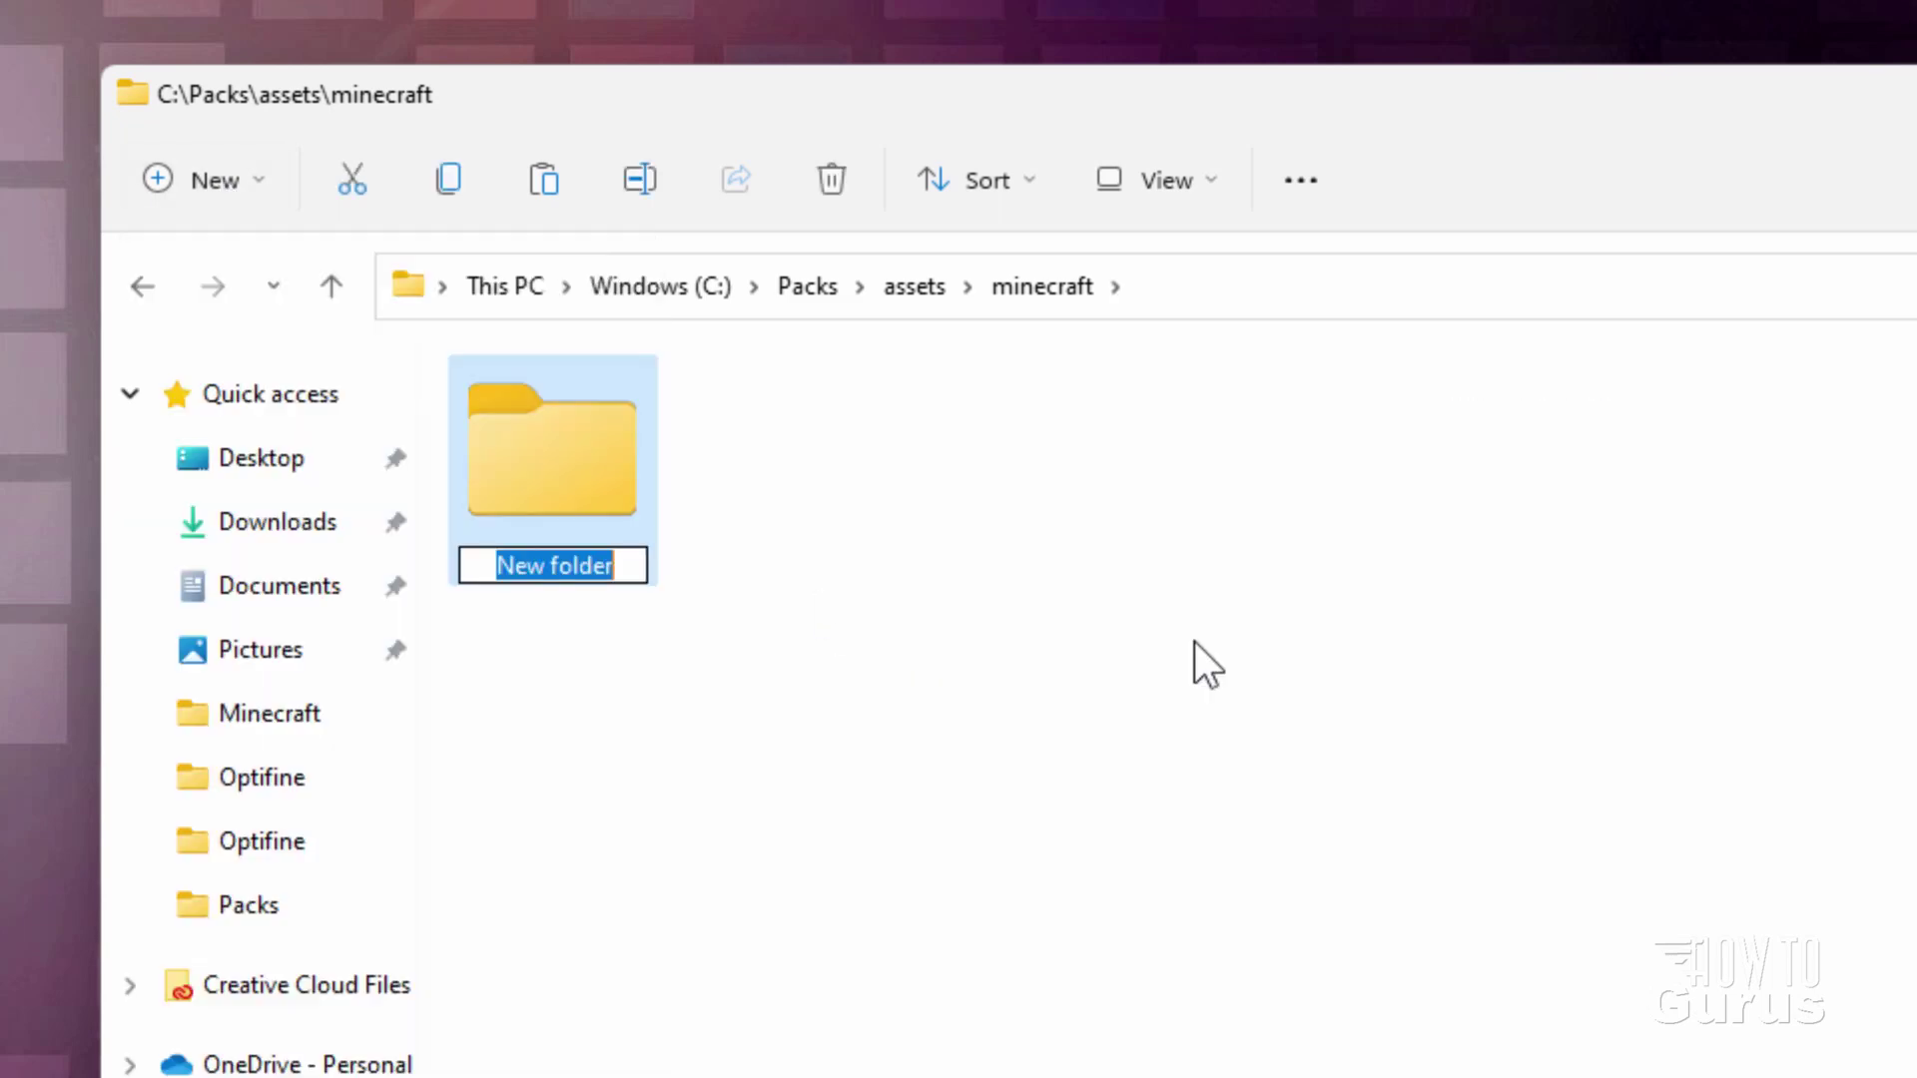
type("optifine")
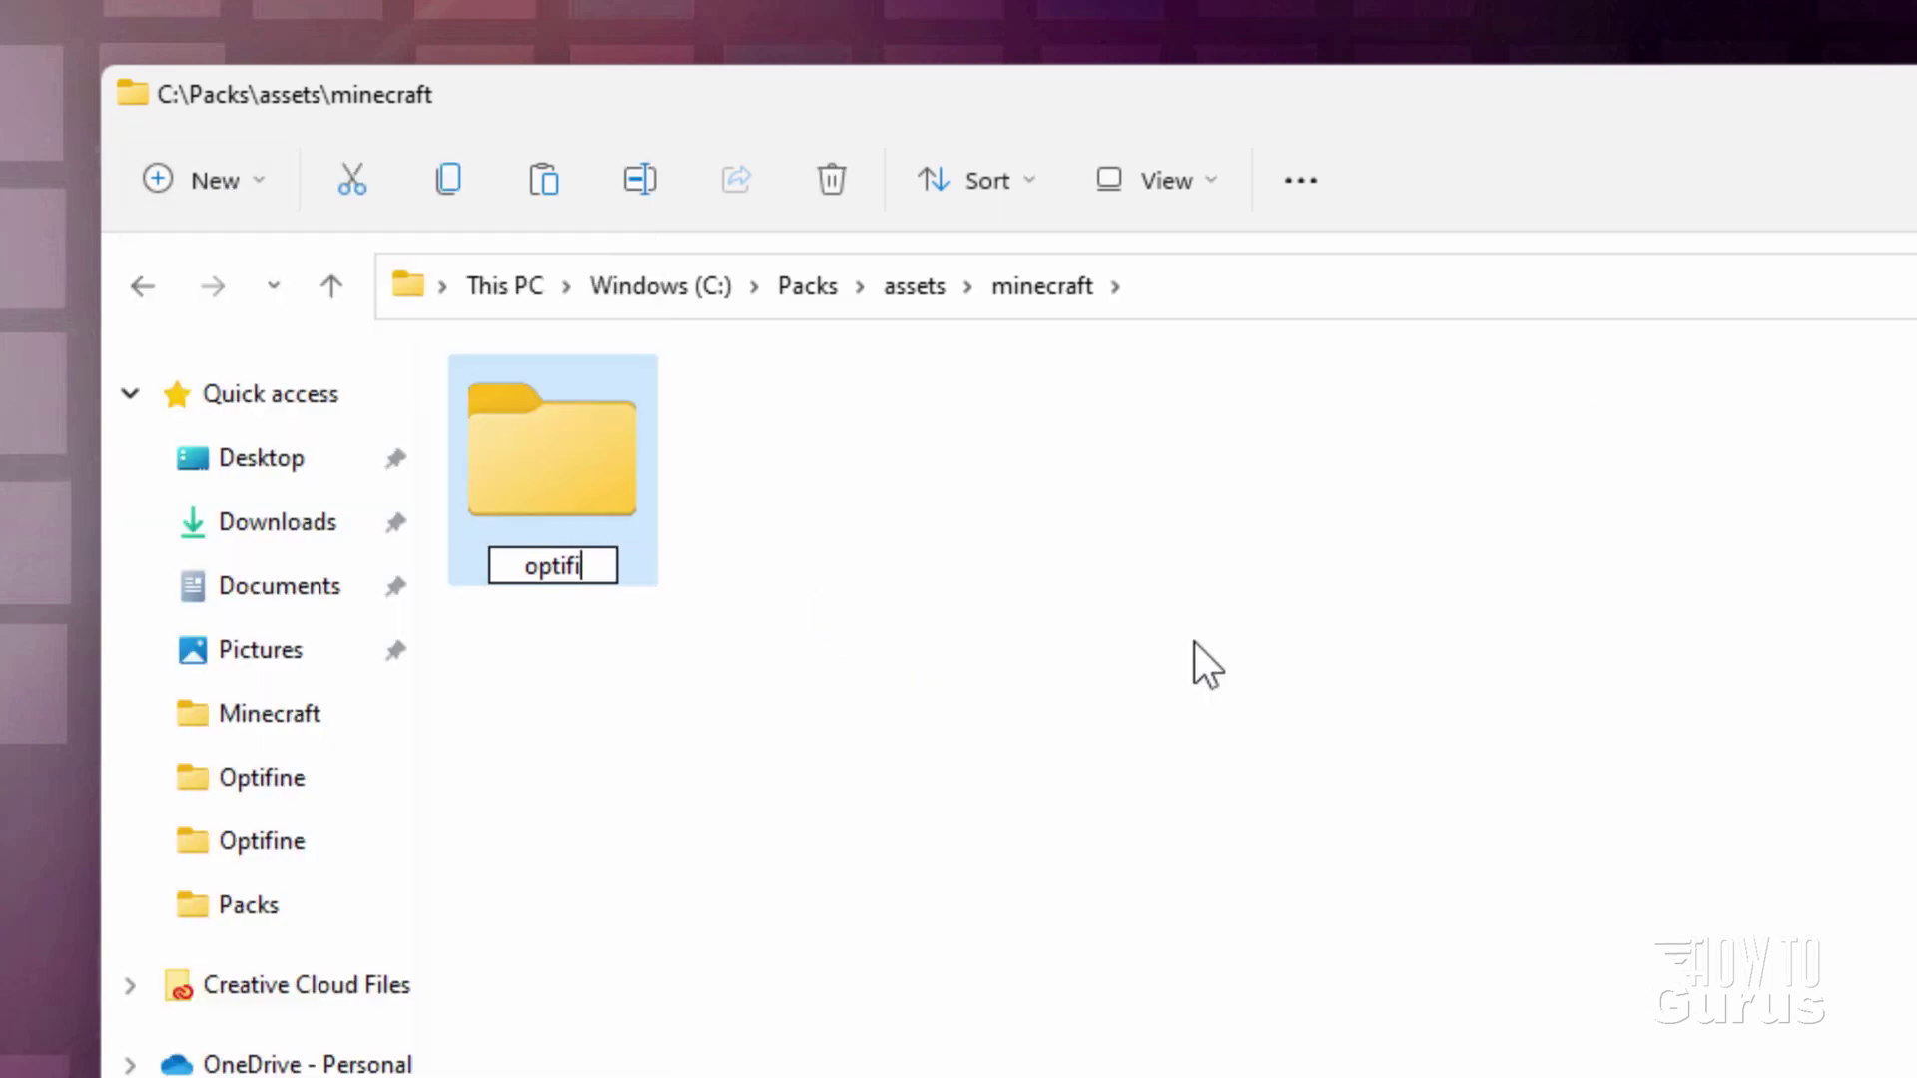
left_click(770, 789)
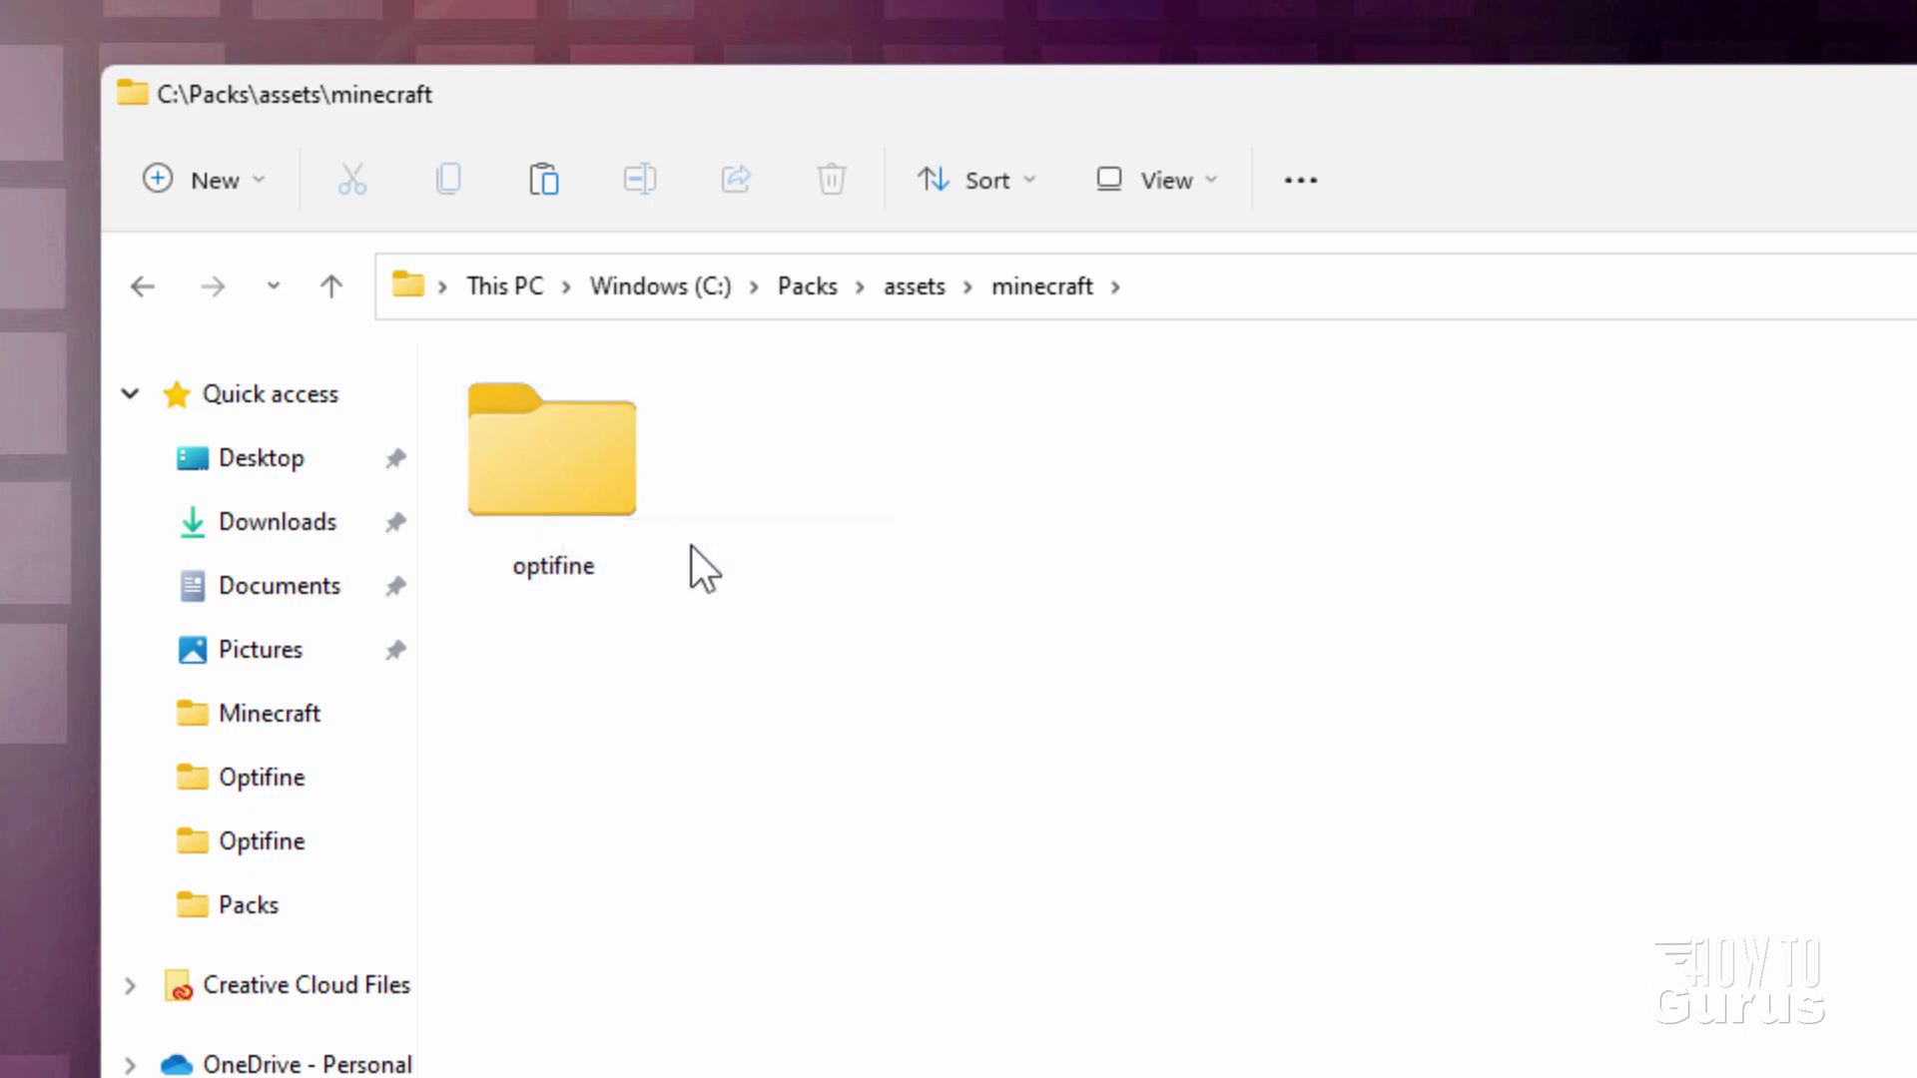
double_click(563, 475)
key("ctrl+shift+n")
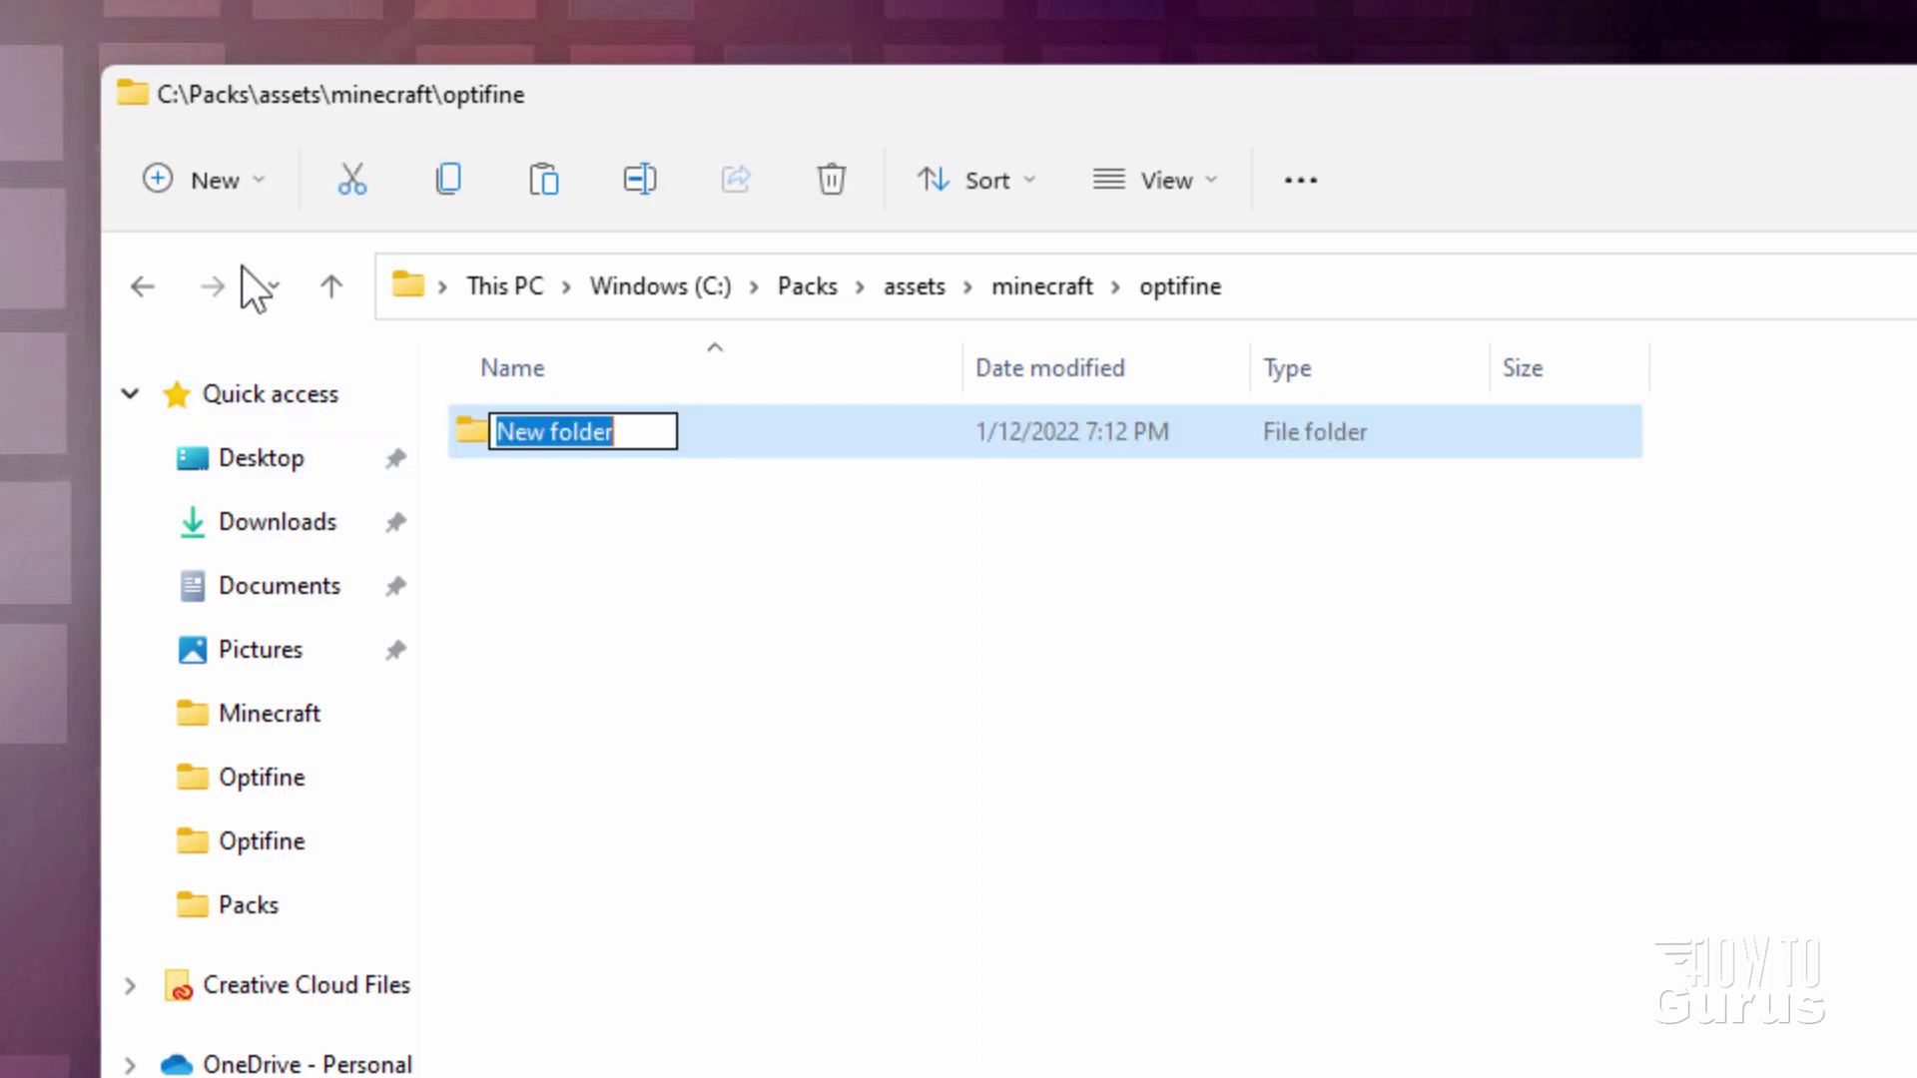
type("colormap")
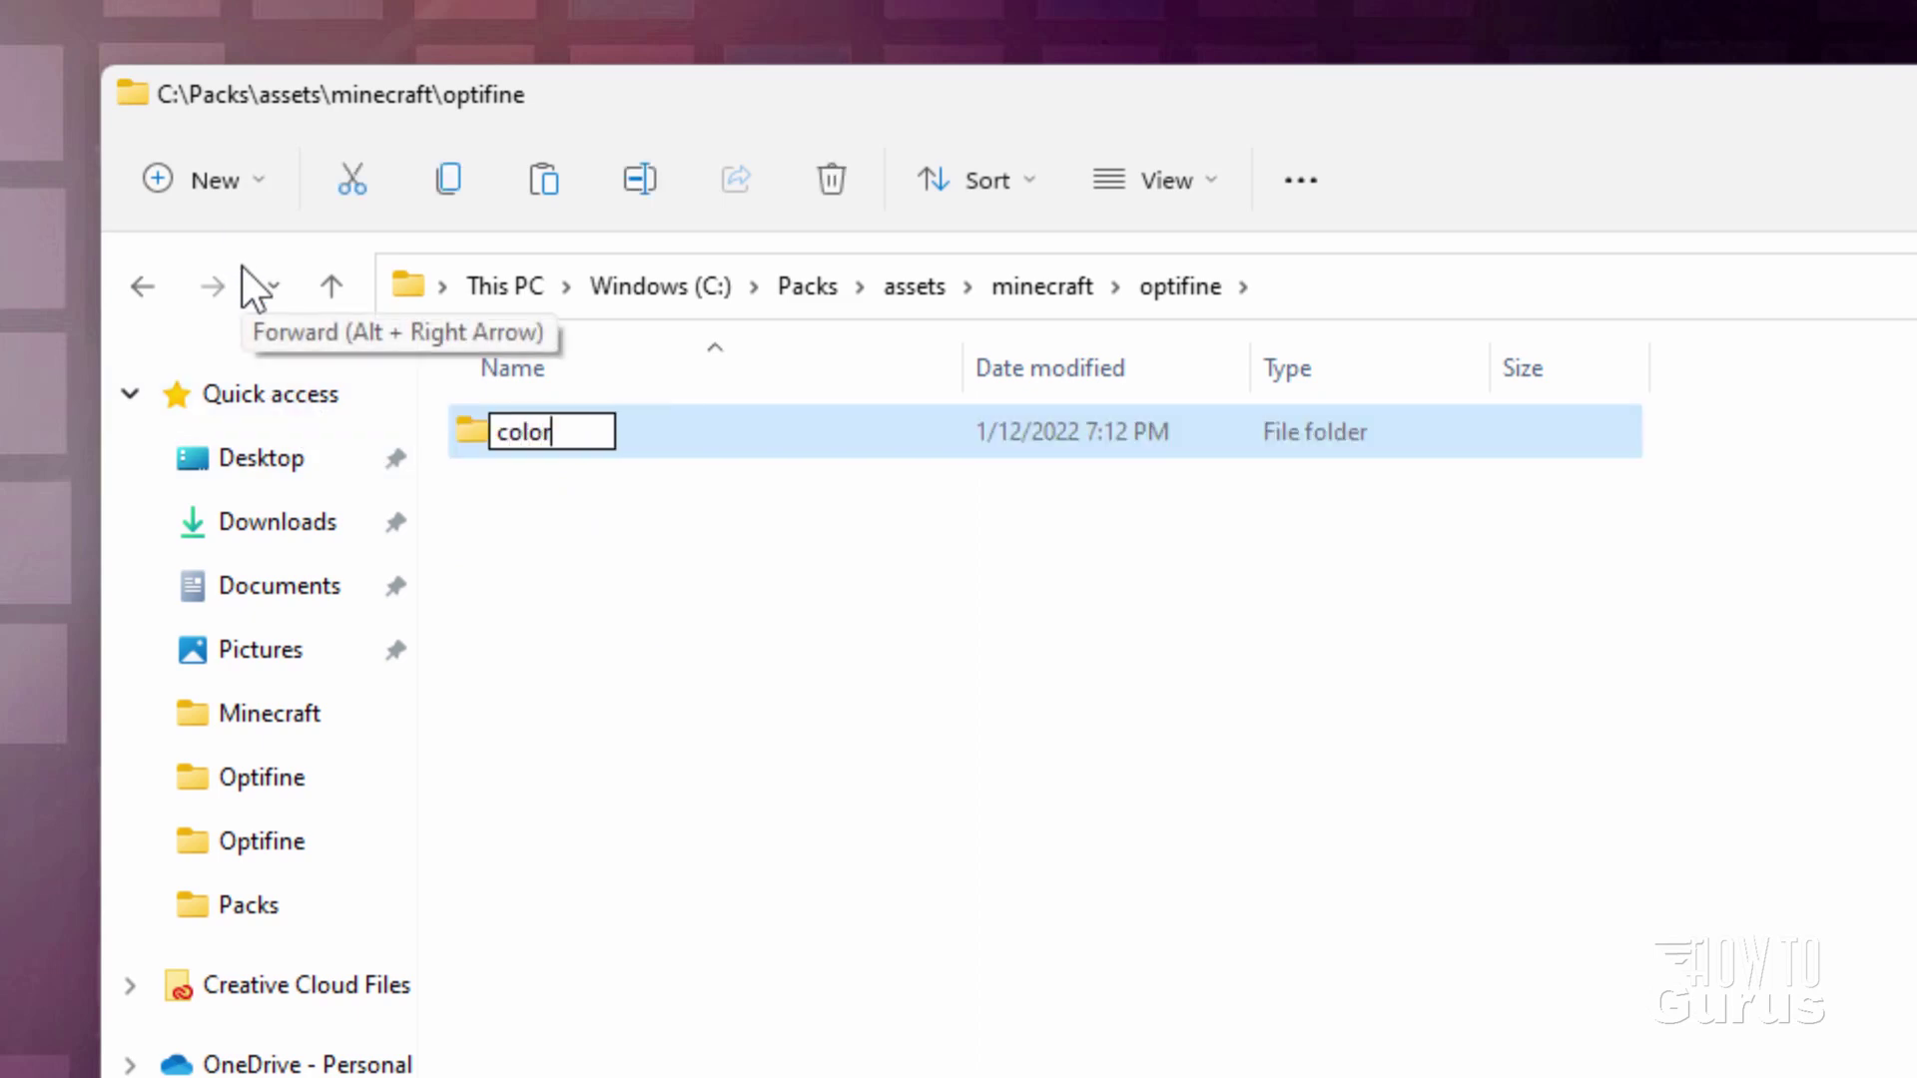
left_click(866, 688)
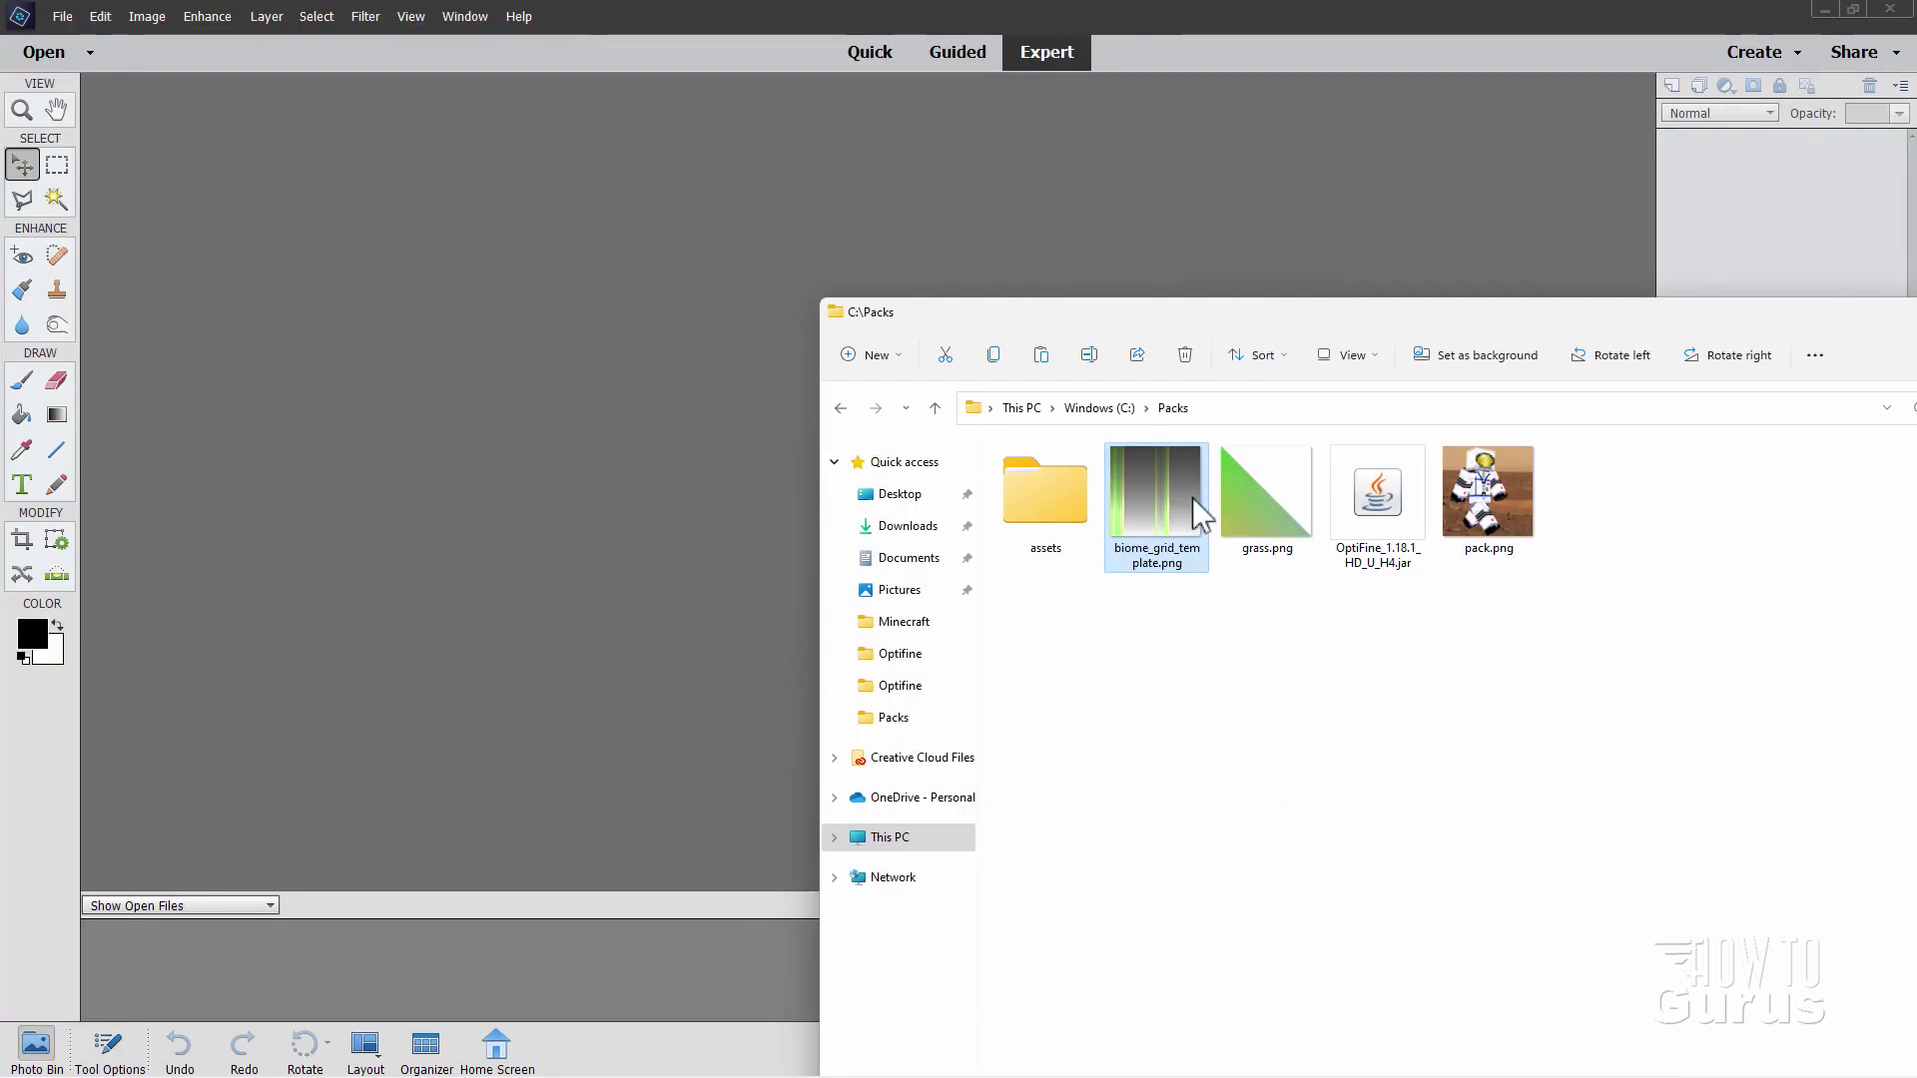
left_click_drag(1154, 483, 577, 381)
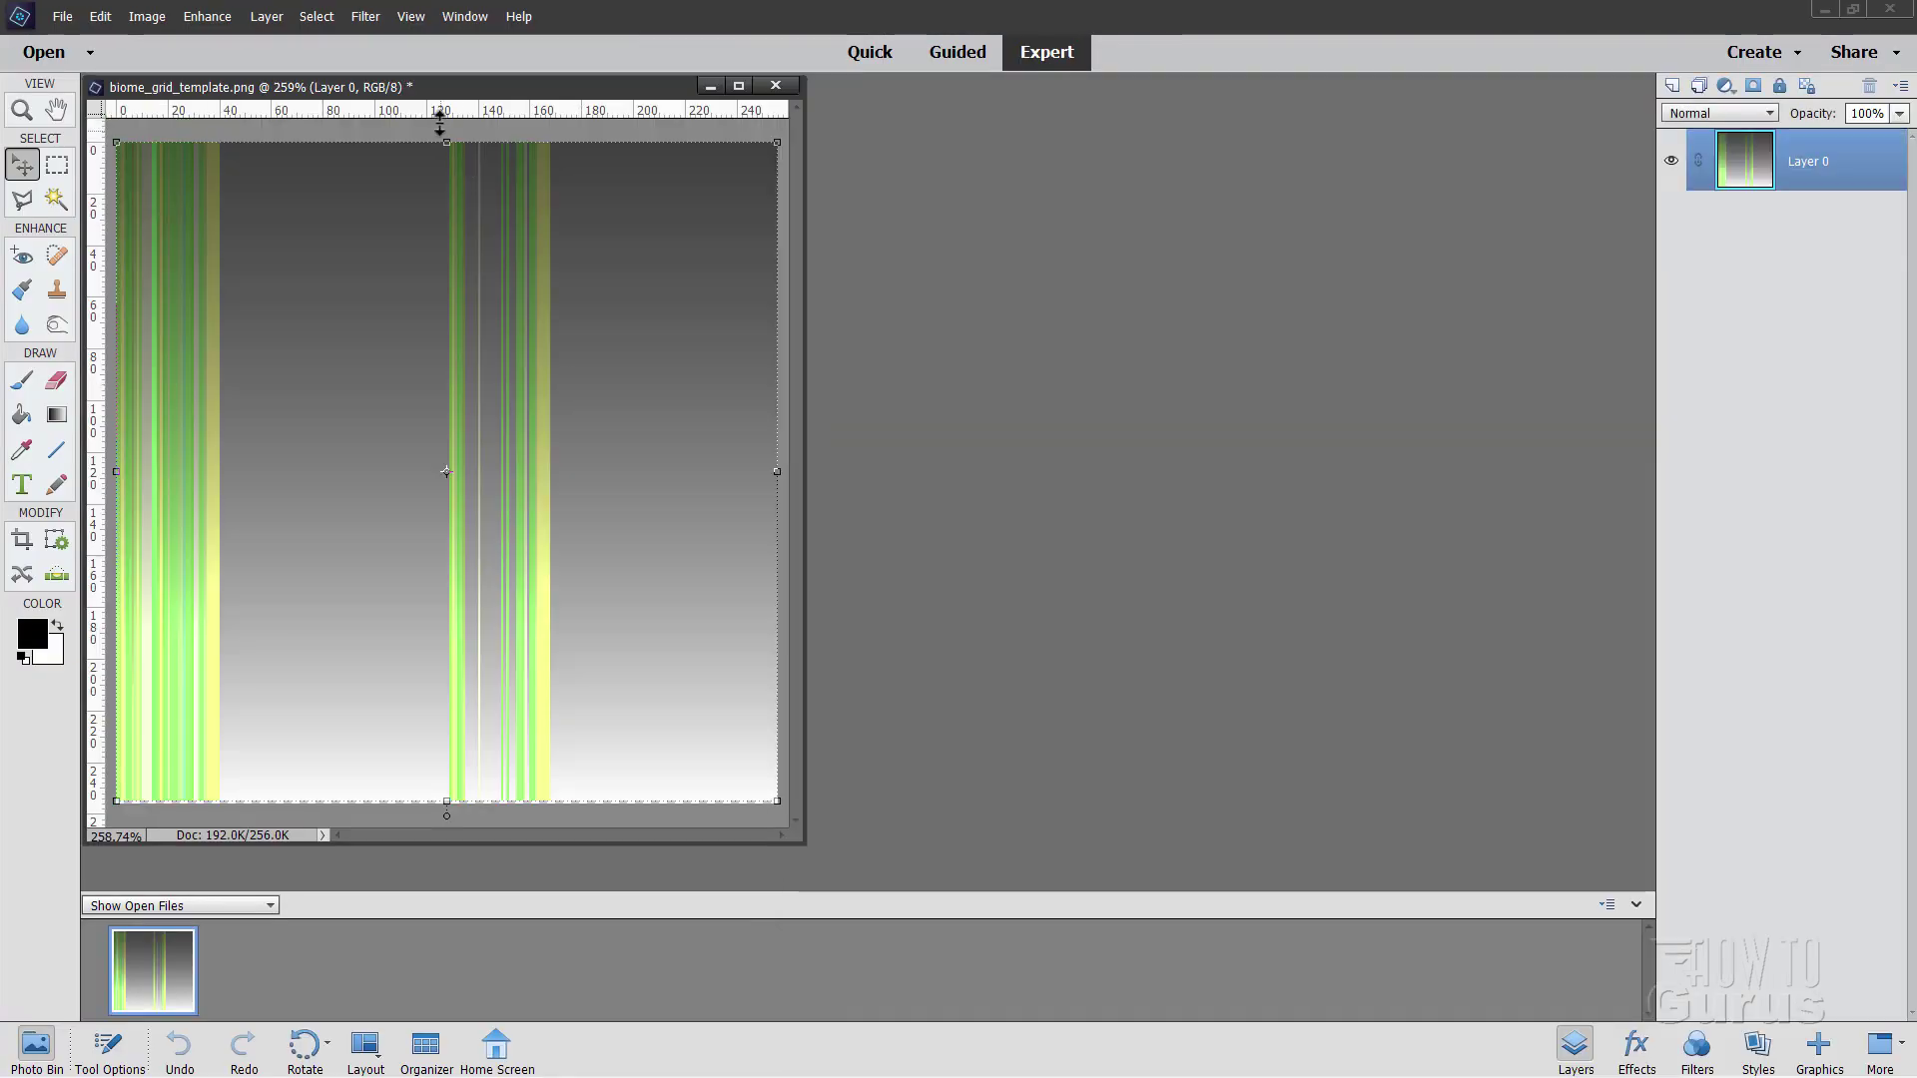
left_click_drag(451, 89, 806, 130)
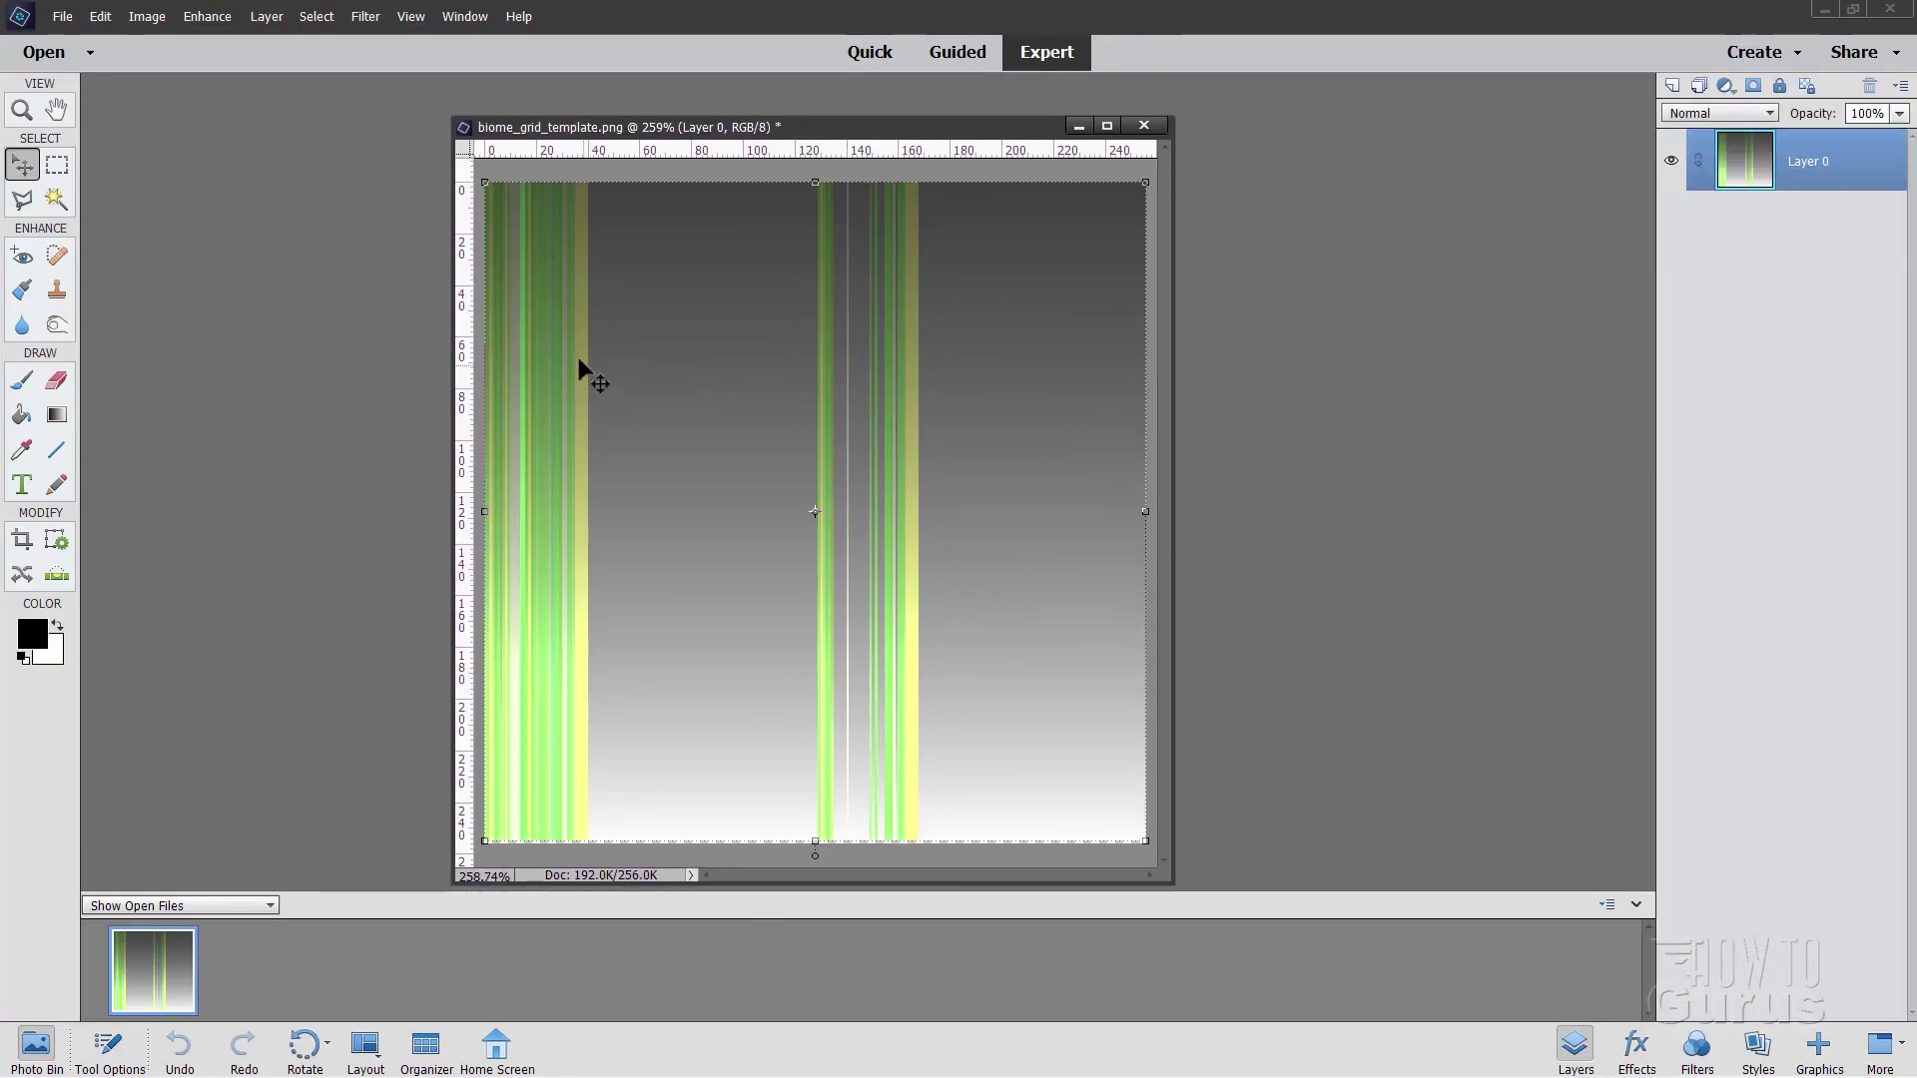
key("z")
left_click_drag(492, 214, 751, 883)
left_click_drag(1160, 445, 1160, 408)
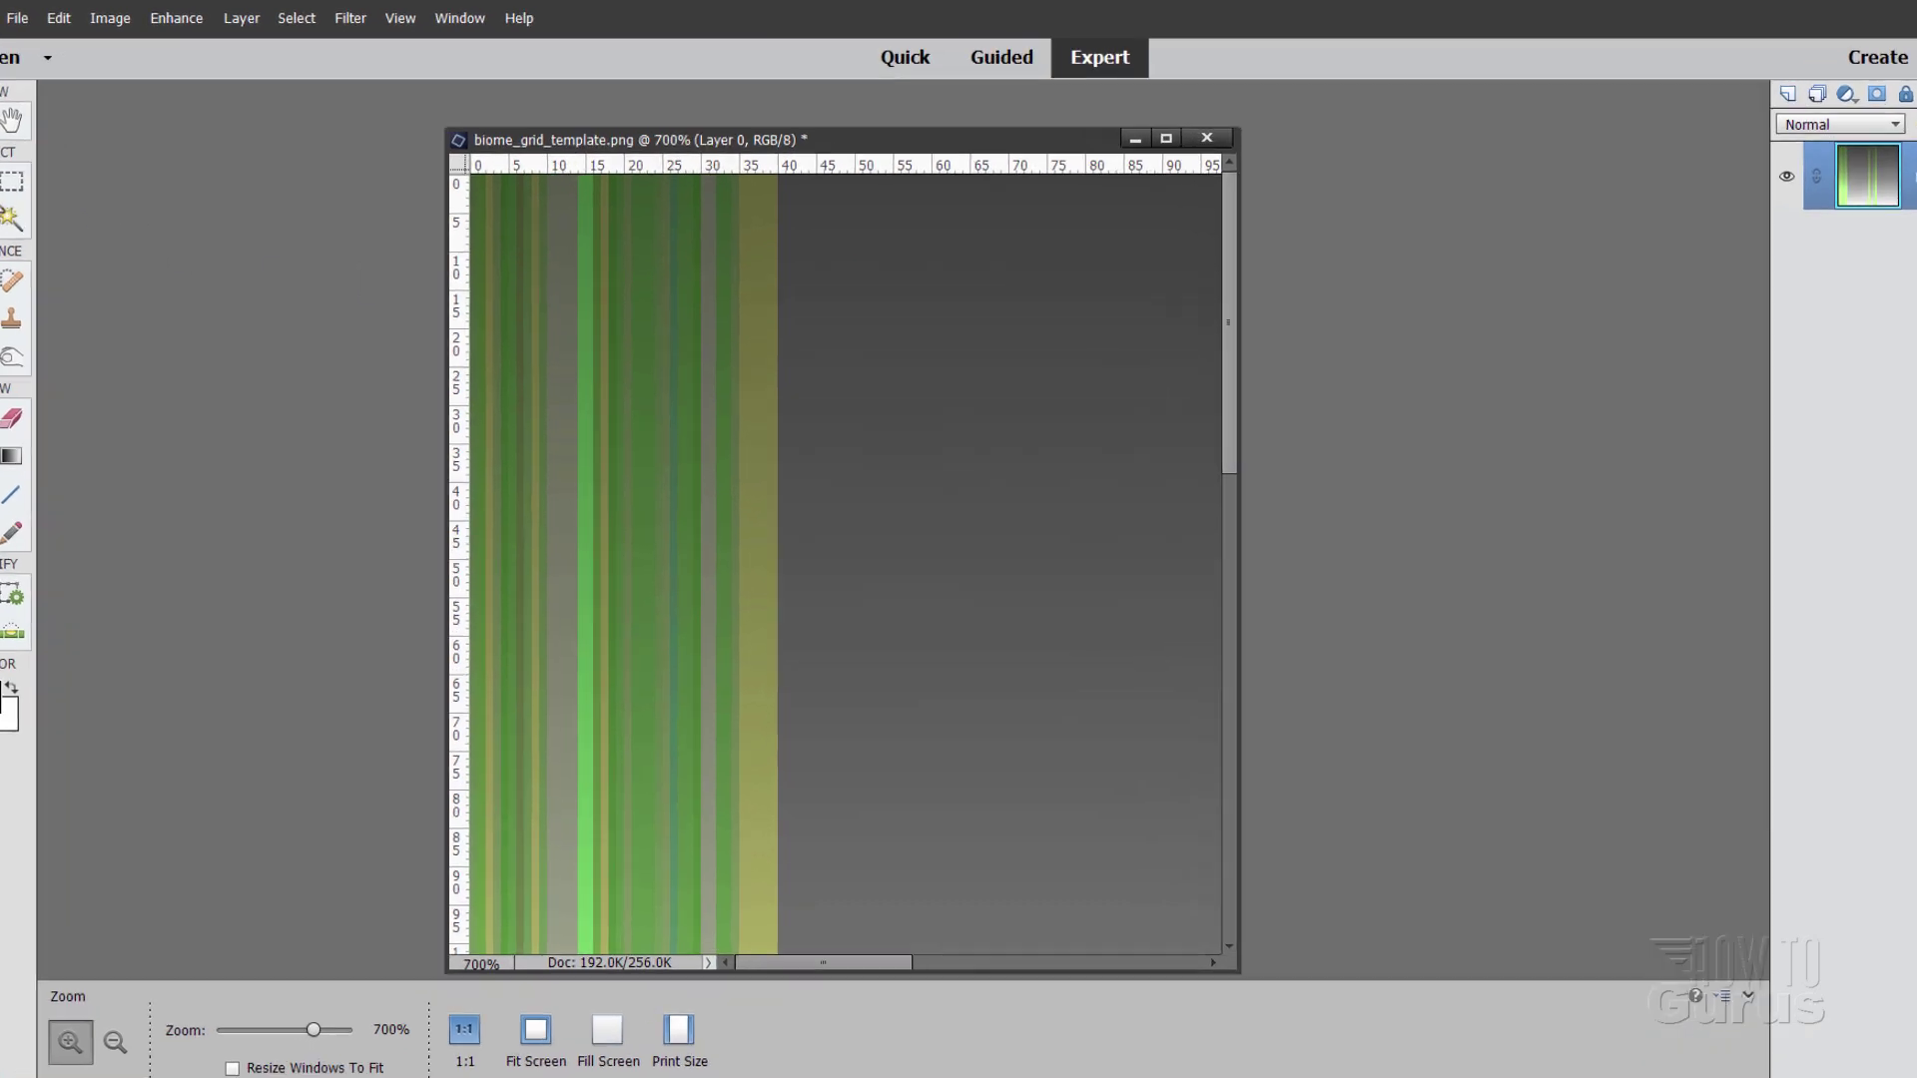
key("v")
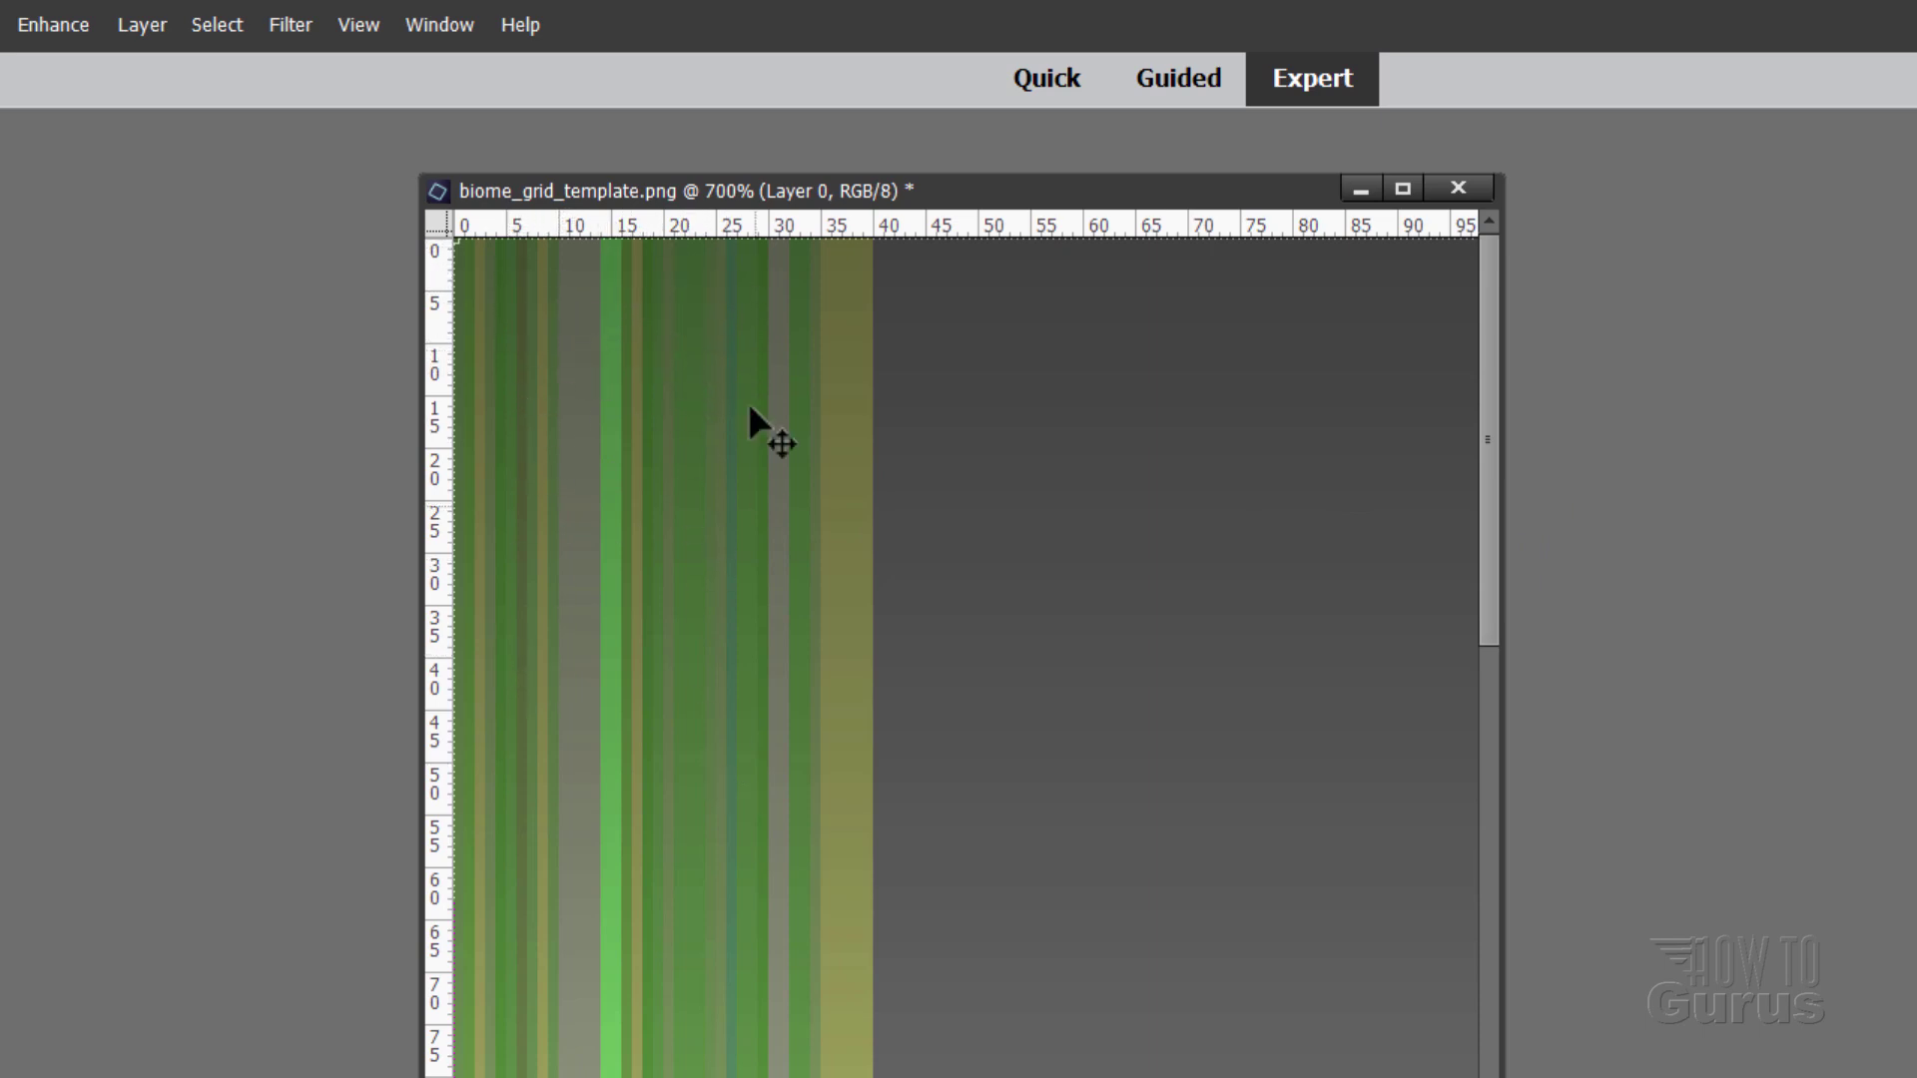
left_click_drag(1484, 589, 1487, 1073)
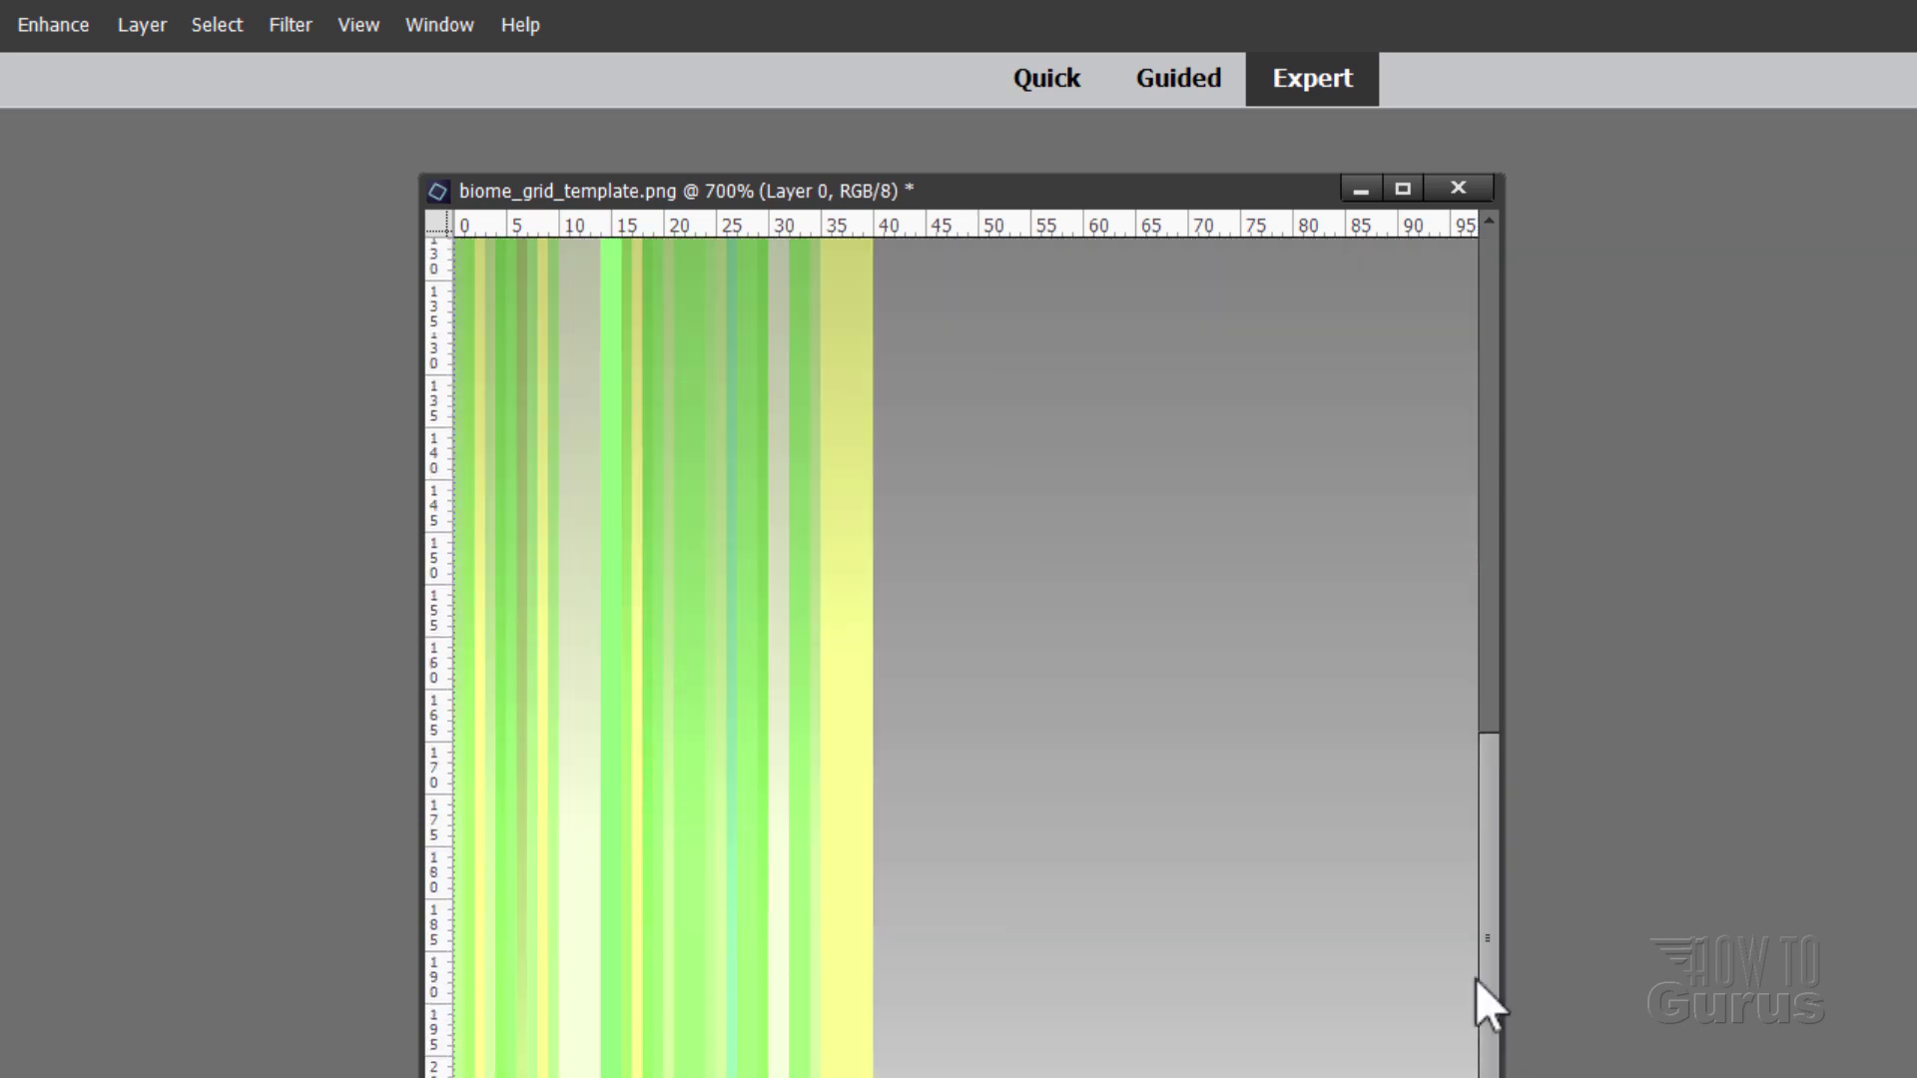
left_click_drag(1475, 1005, 1026, 376)
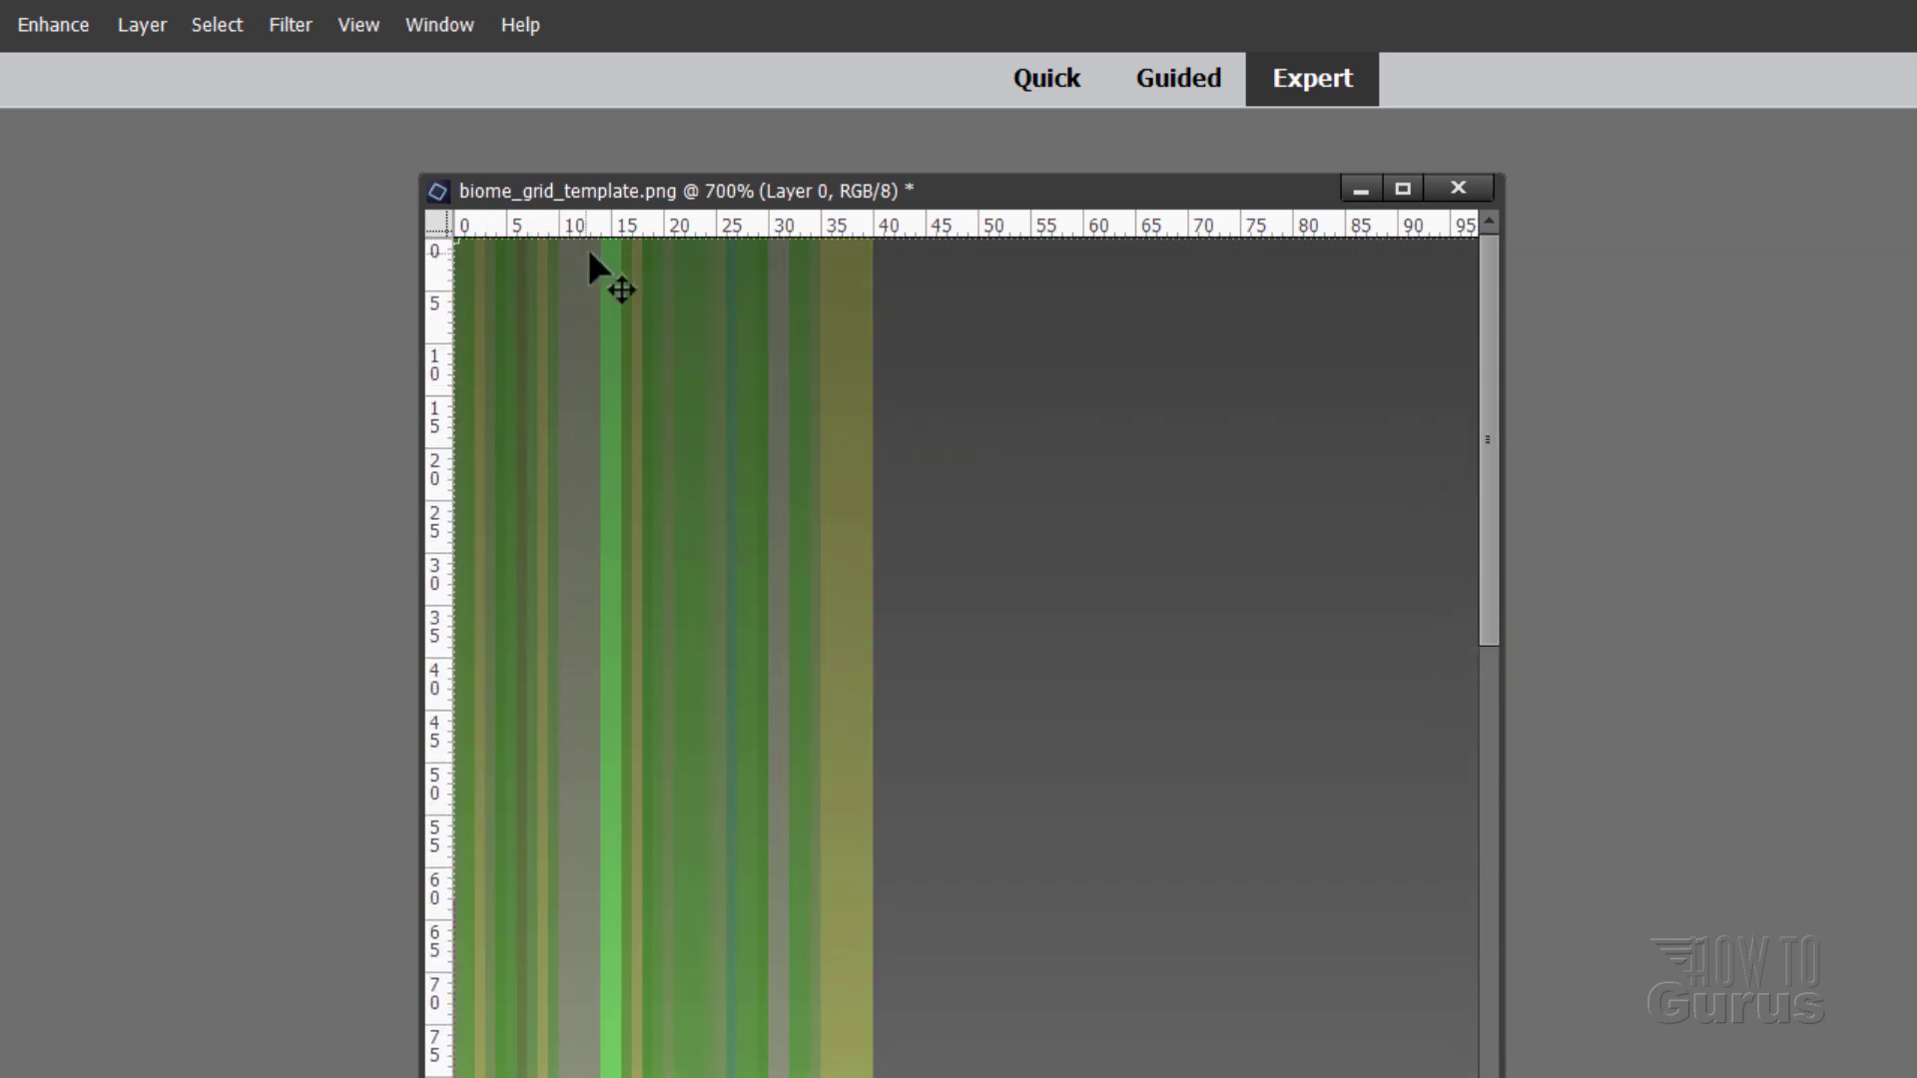
mouse_move(1481, 448)
left_mouse_down()
mouse_move(1511, 655)
mouse_move(1487, 1073)
mouse_move(1460, 543)
mouse_move(1489, 363)
mouse_move(1485, 425)
left_mouse_up()
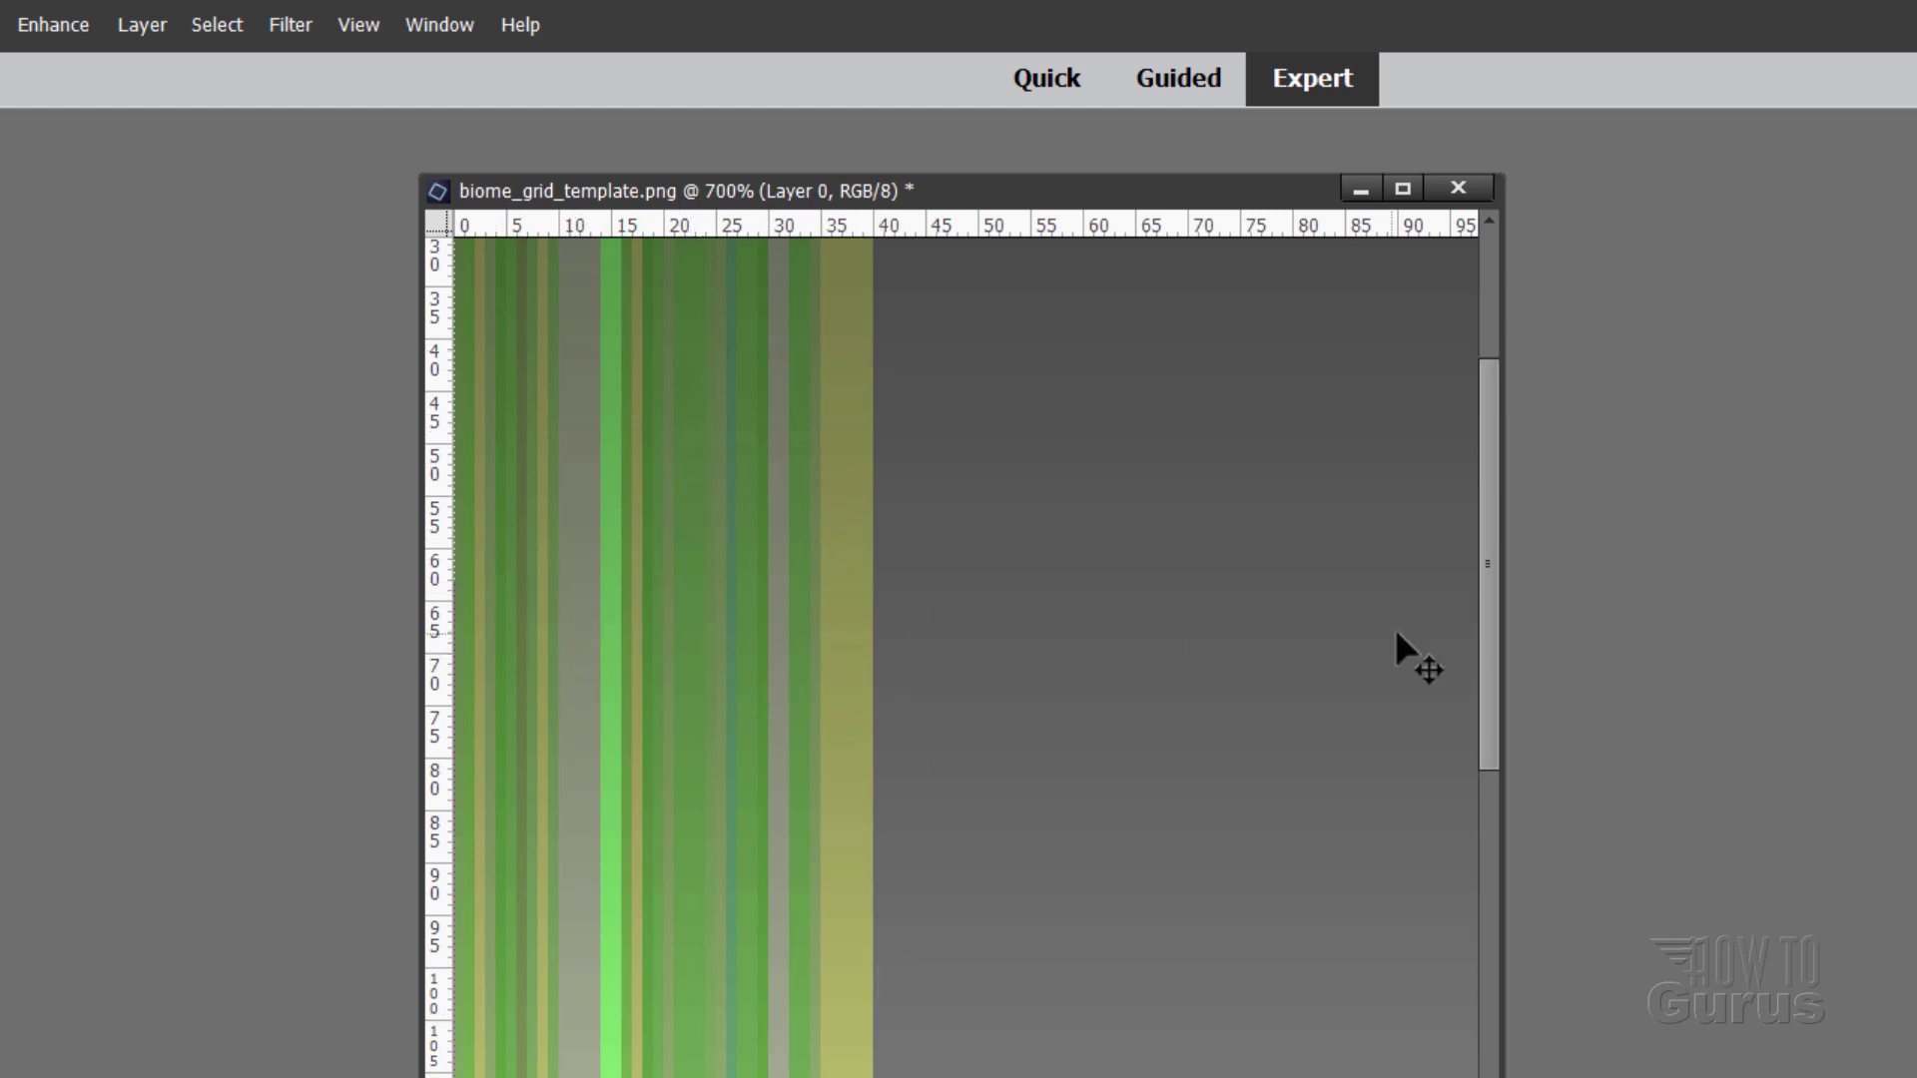
left_click_drag(1496, 644, 1489, 535)
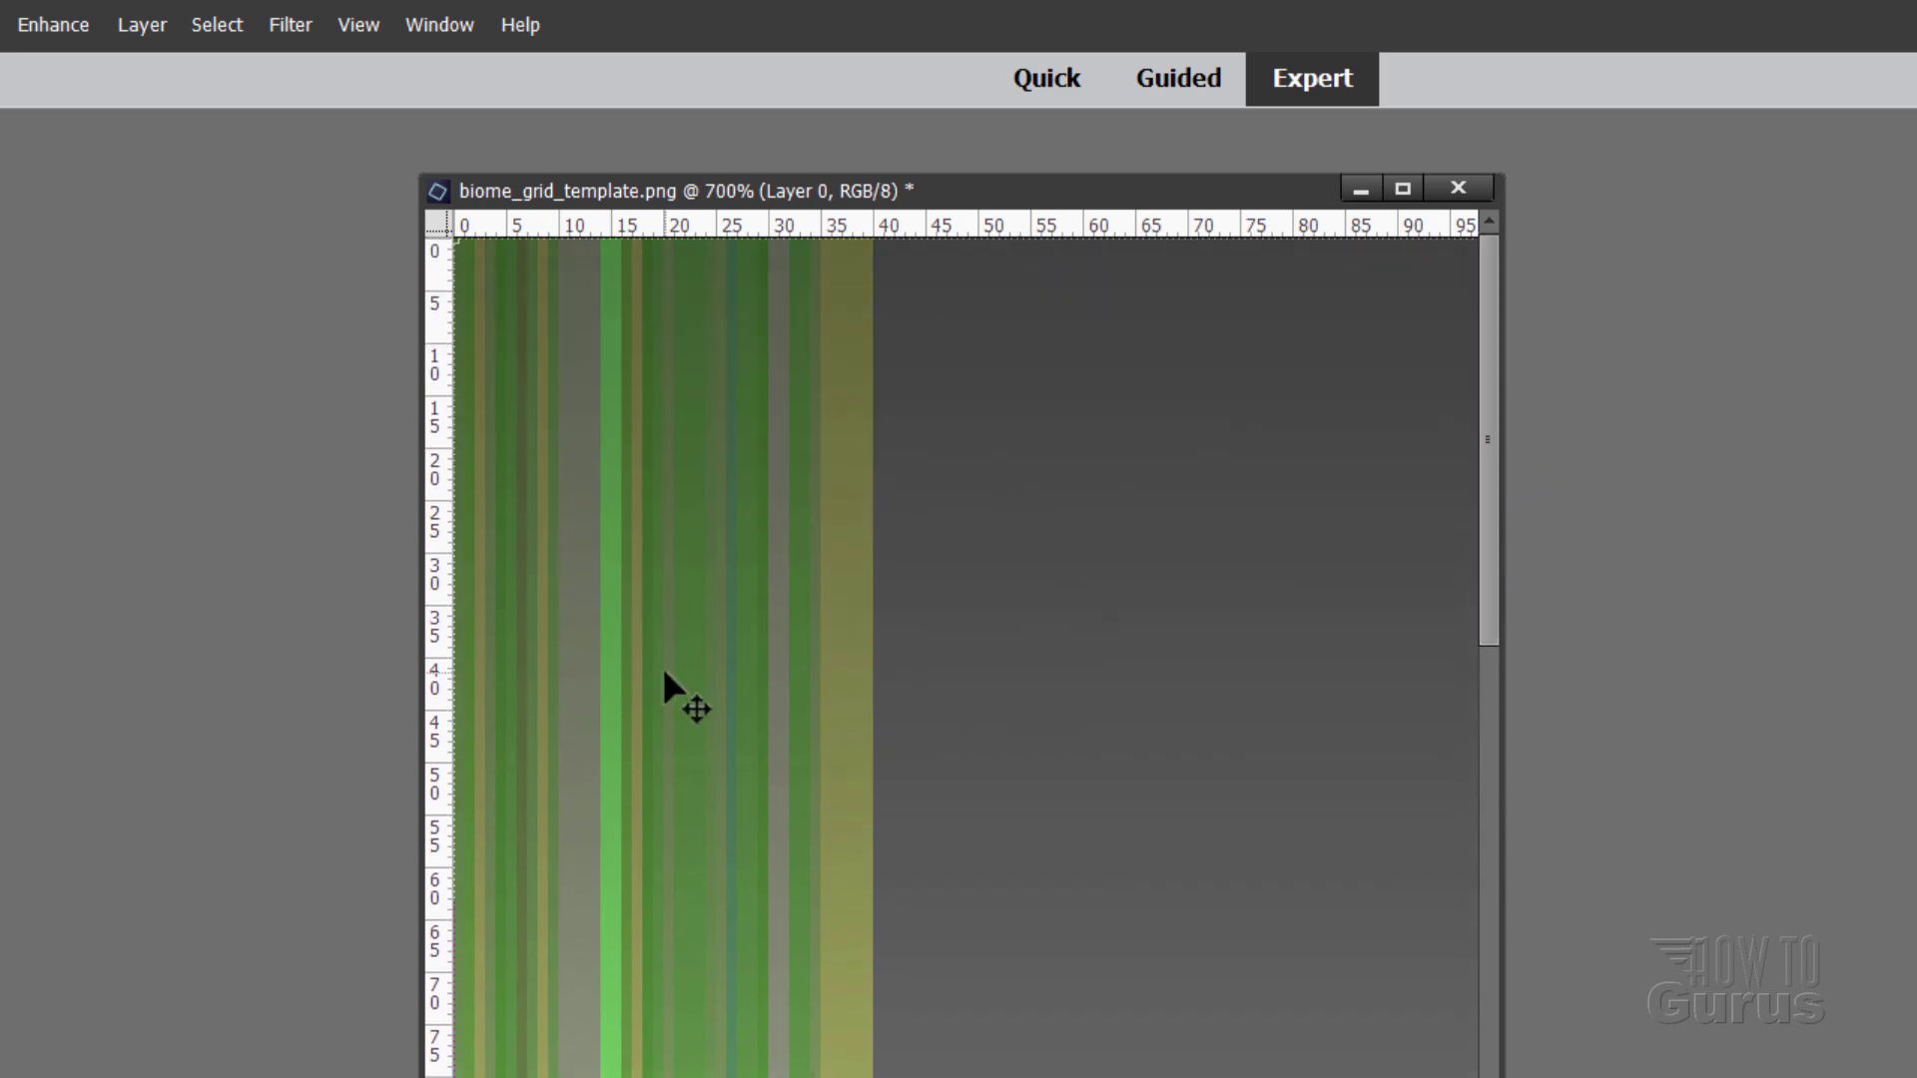
left_click(1459, 188)
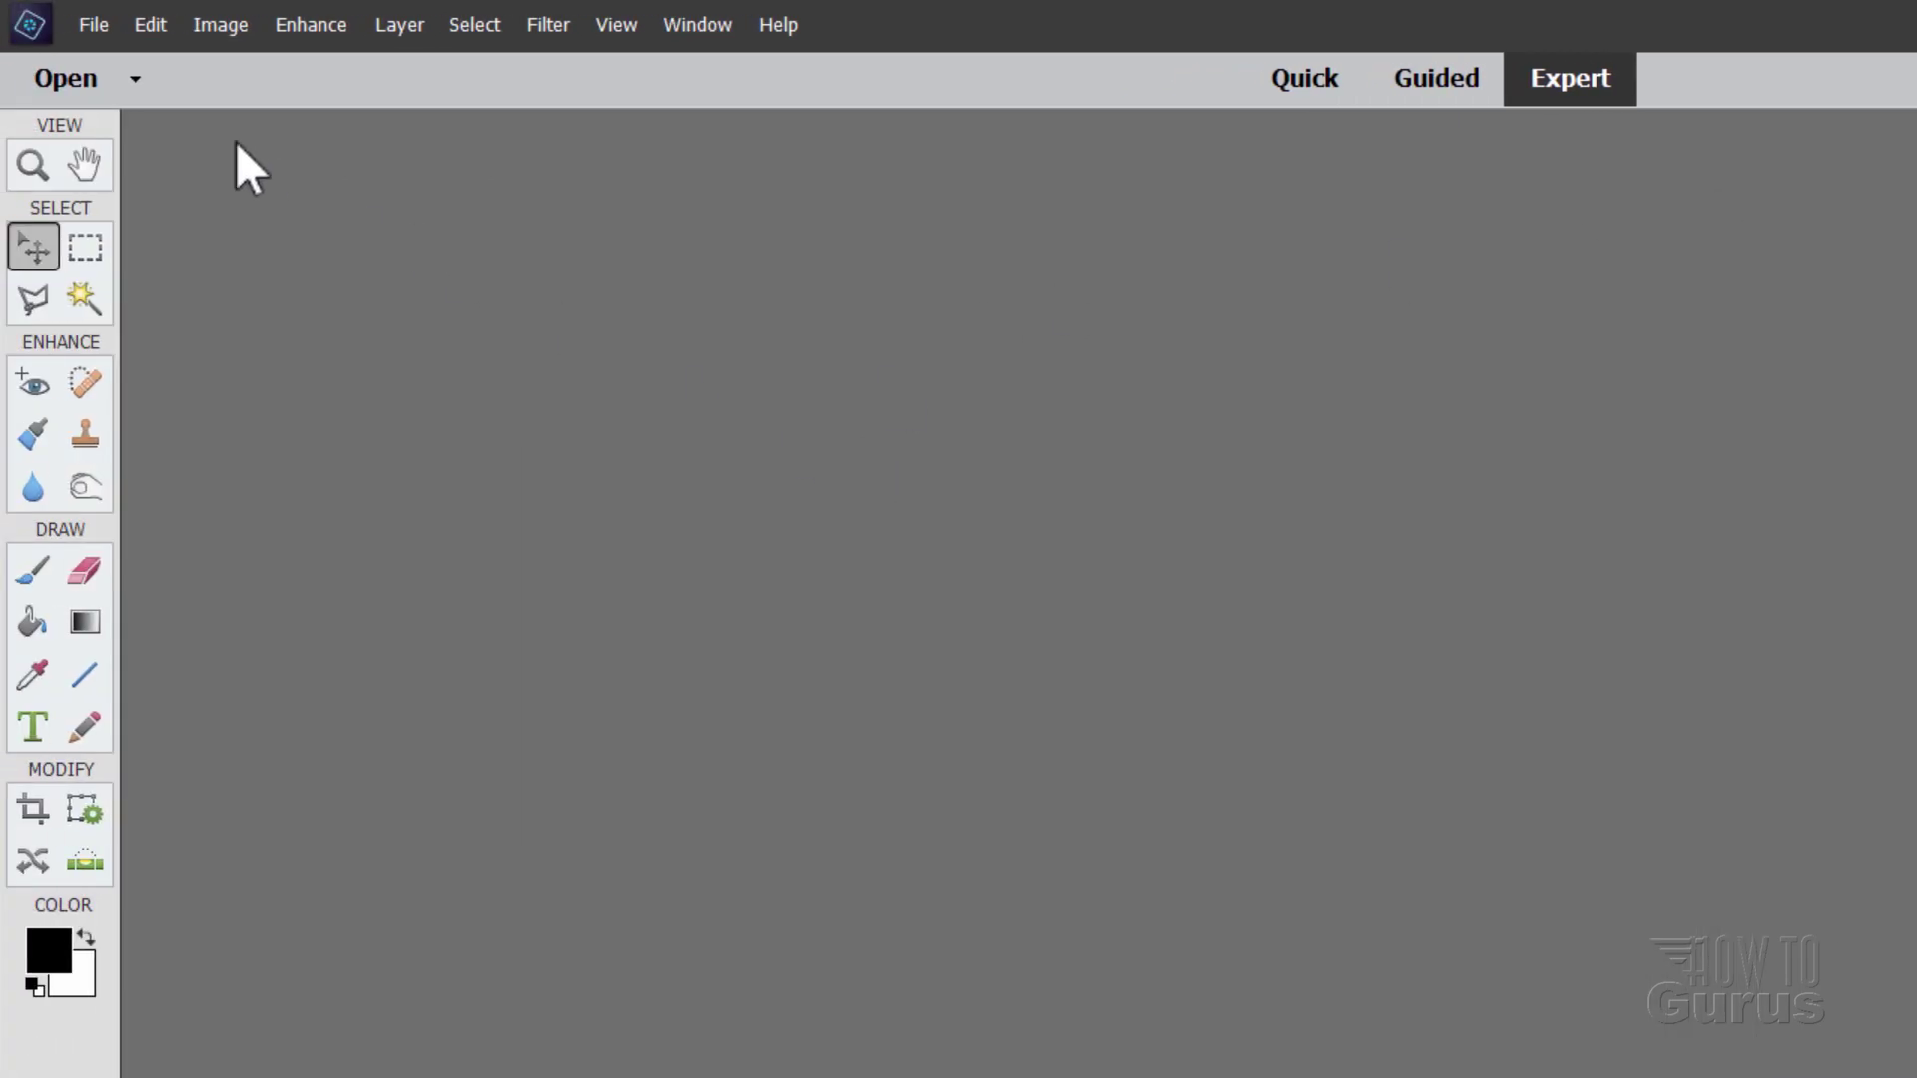
Create a blank file of 256 × 256 pixels at 72 pixels/inch.
left_click(94, 24)
mouse_move(122, 60)
left_click(529, 58)
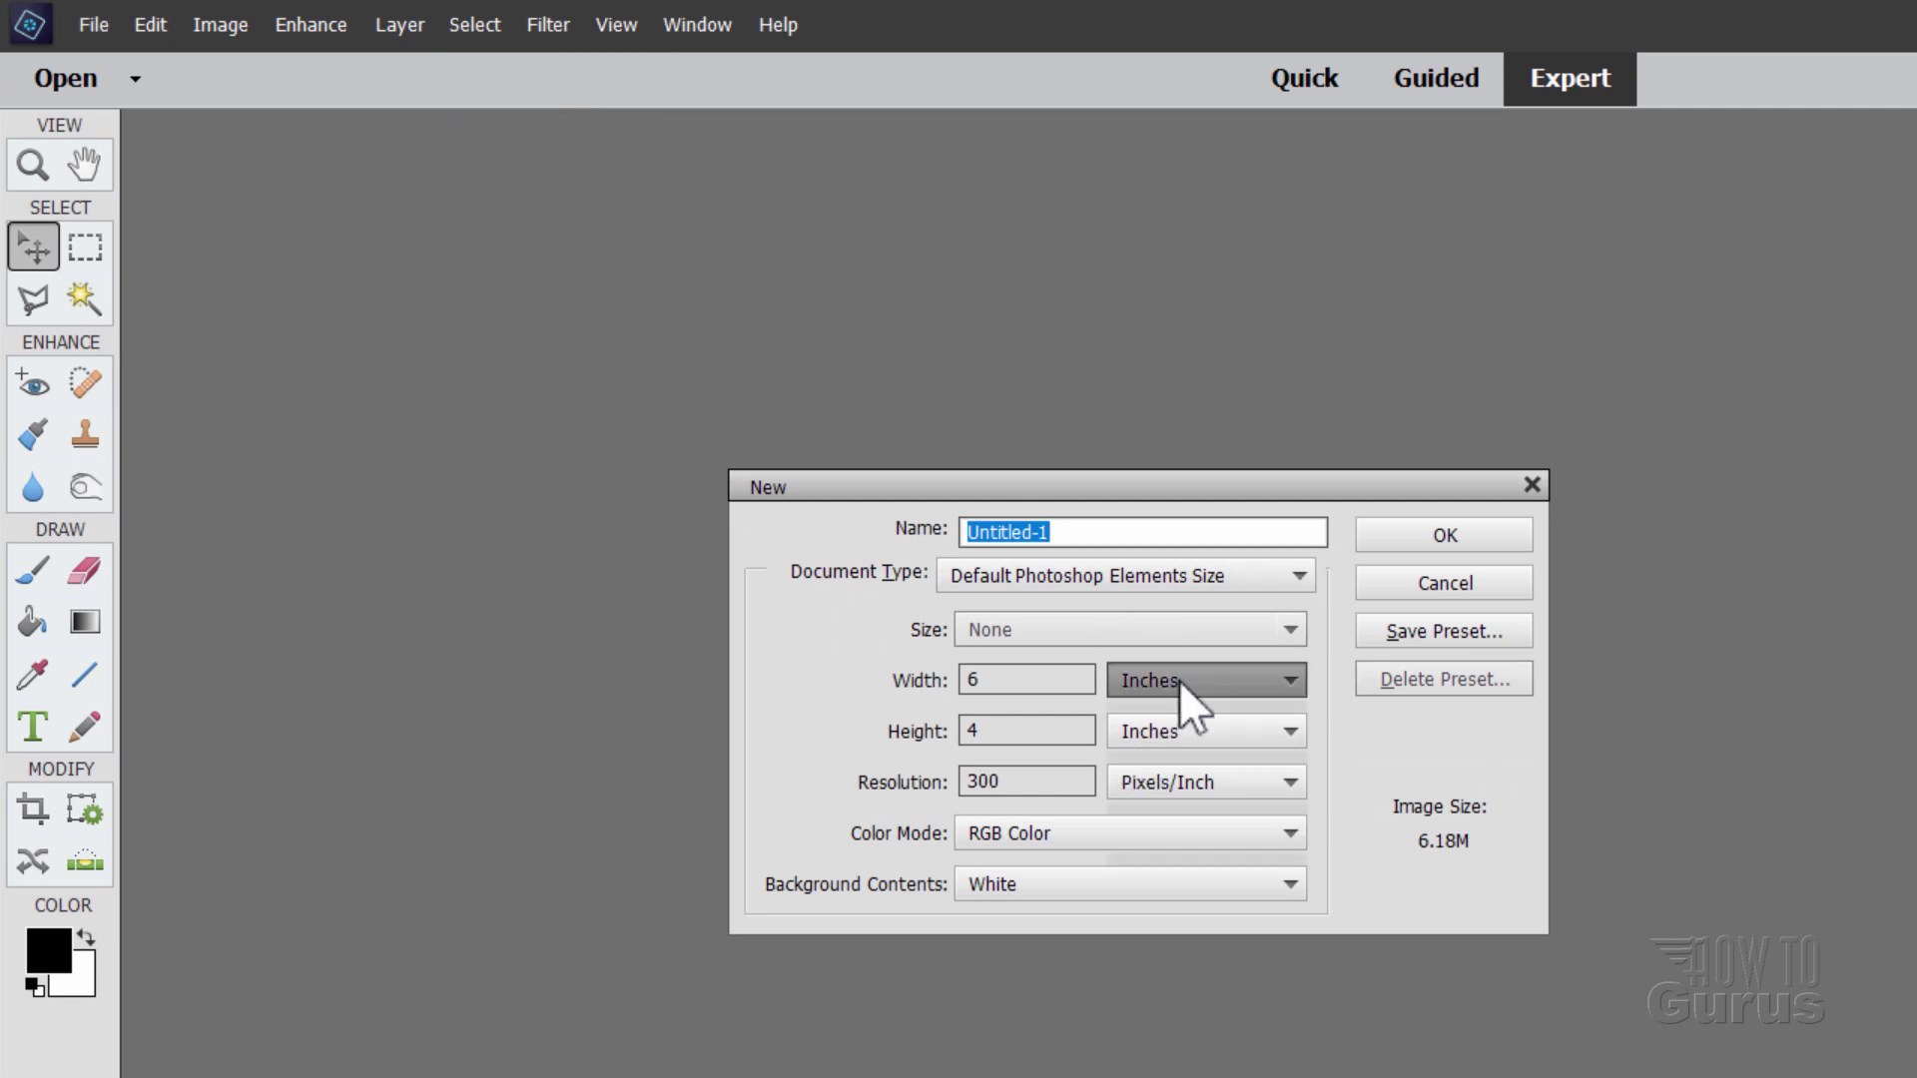
left_click(1186, 684)
left_click(1189, 711)
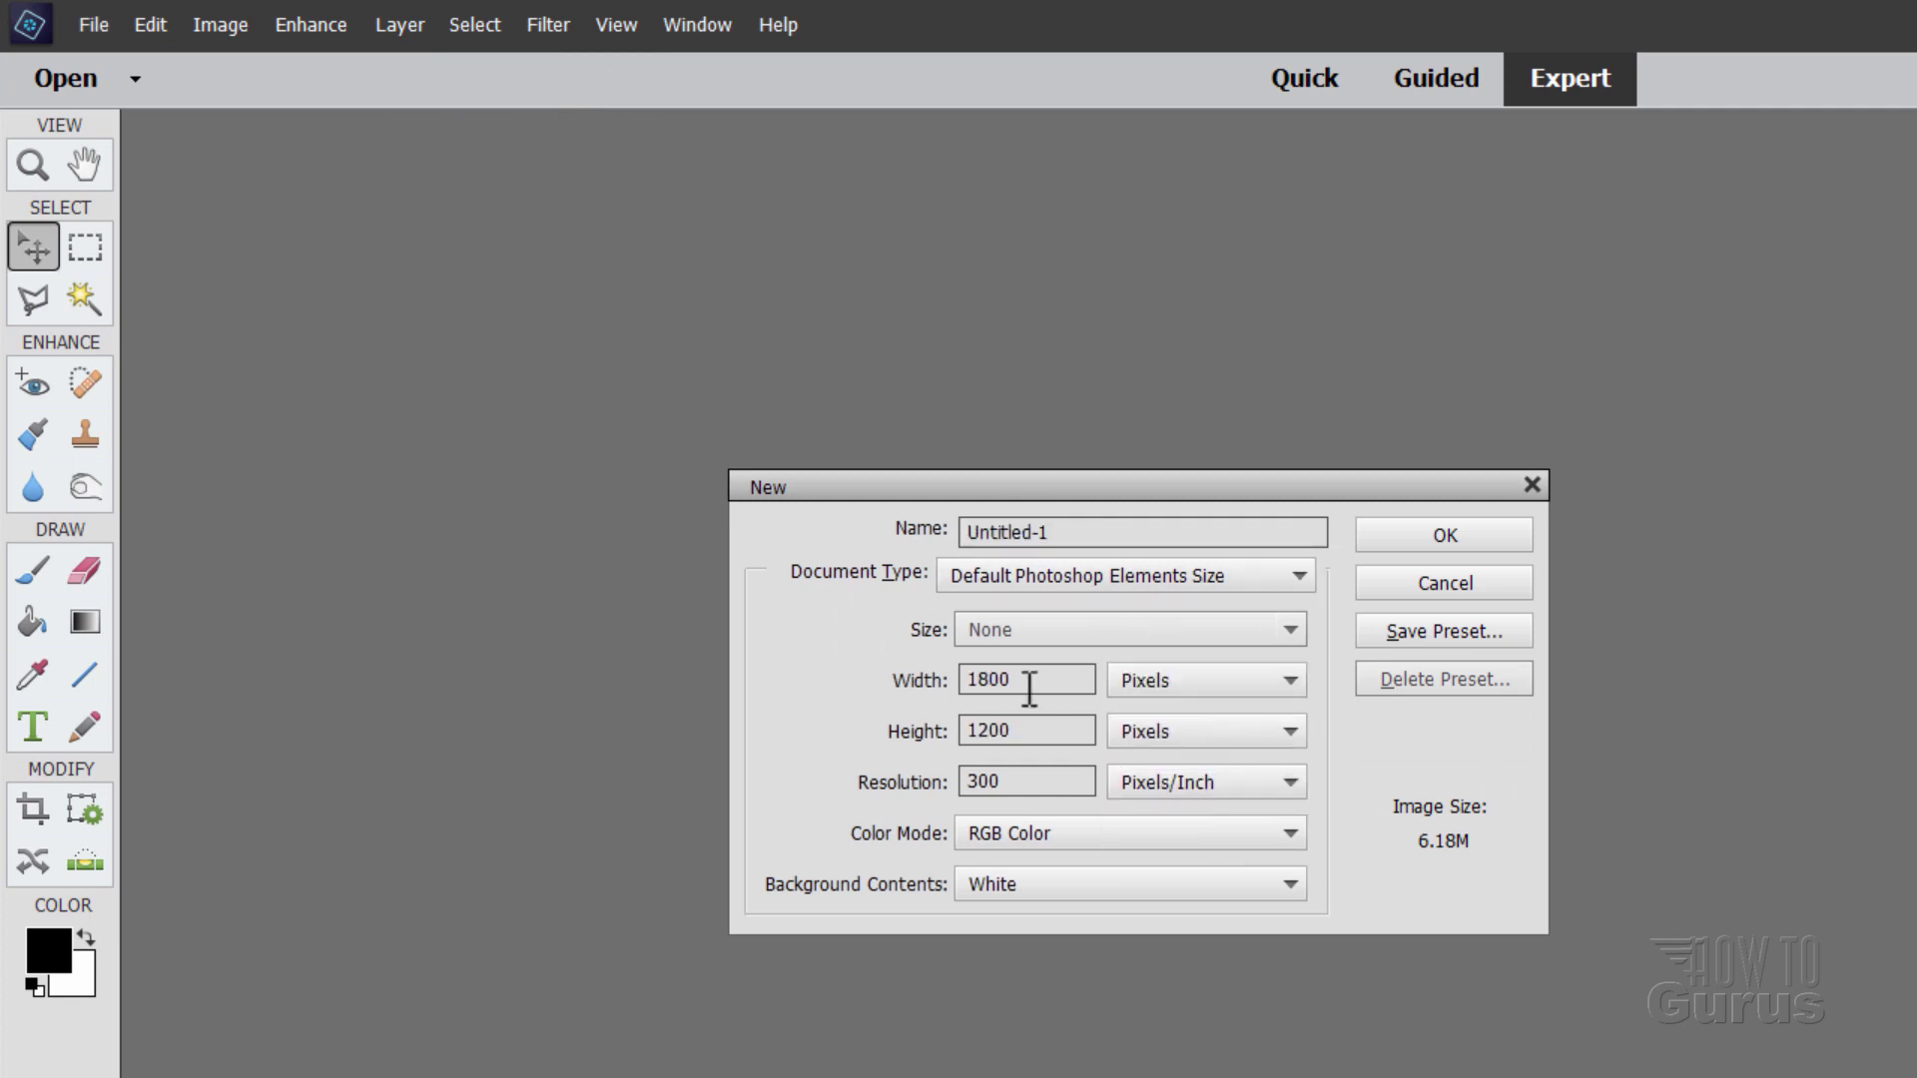
left_click_drag(1028, 685, 946, 689)
type("256")
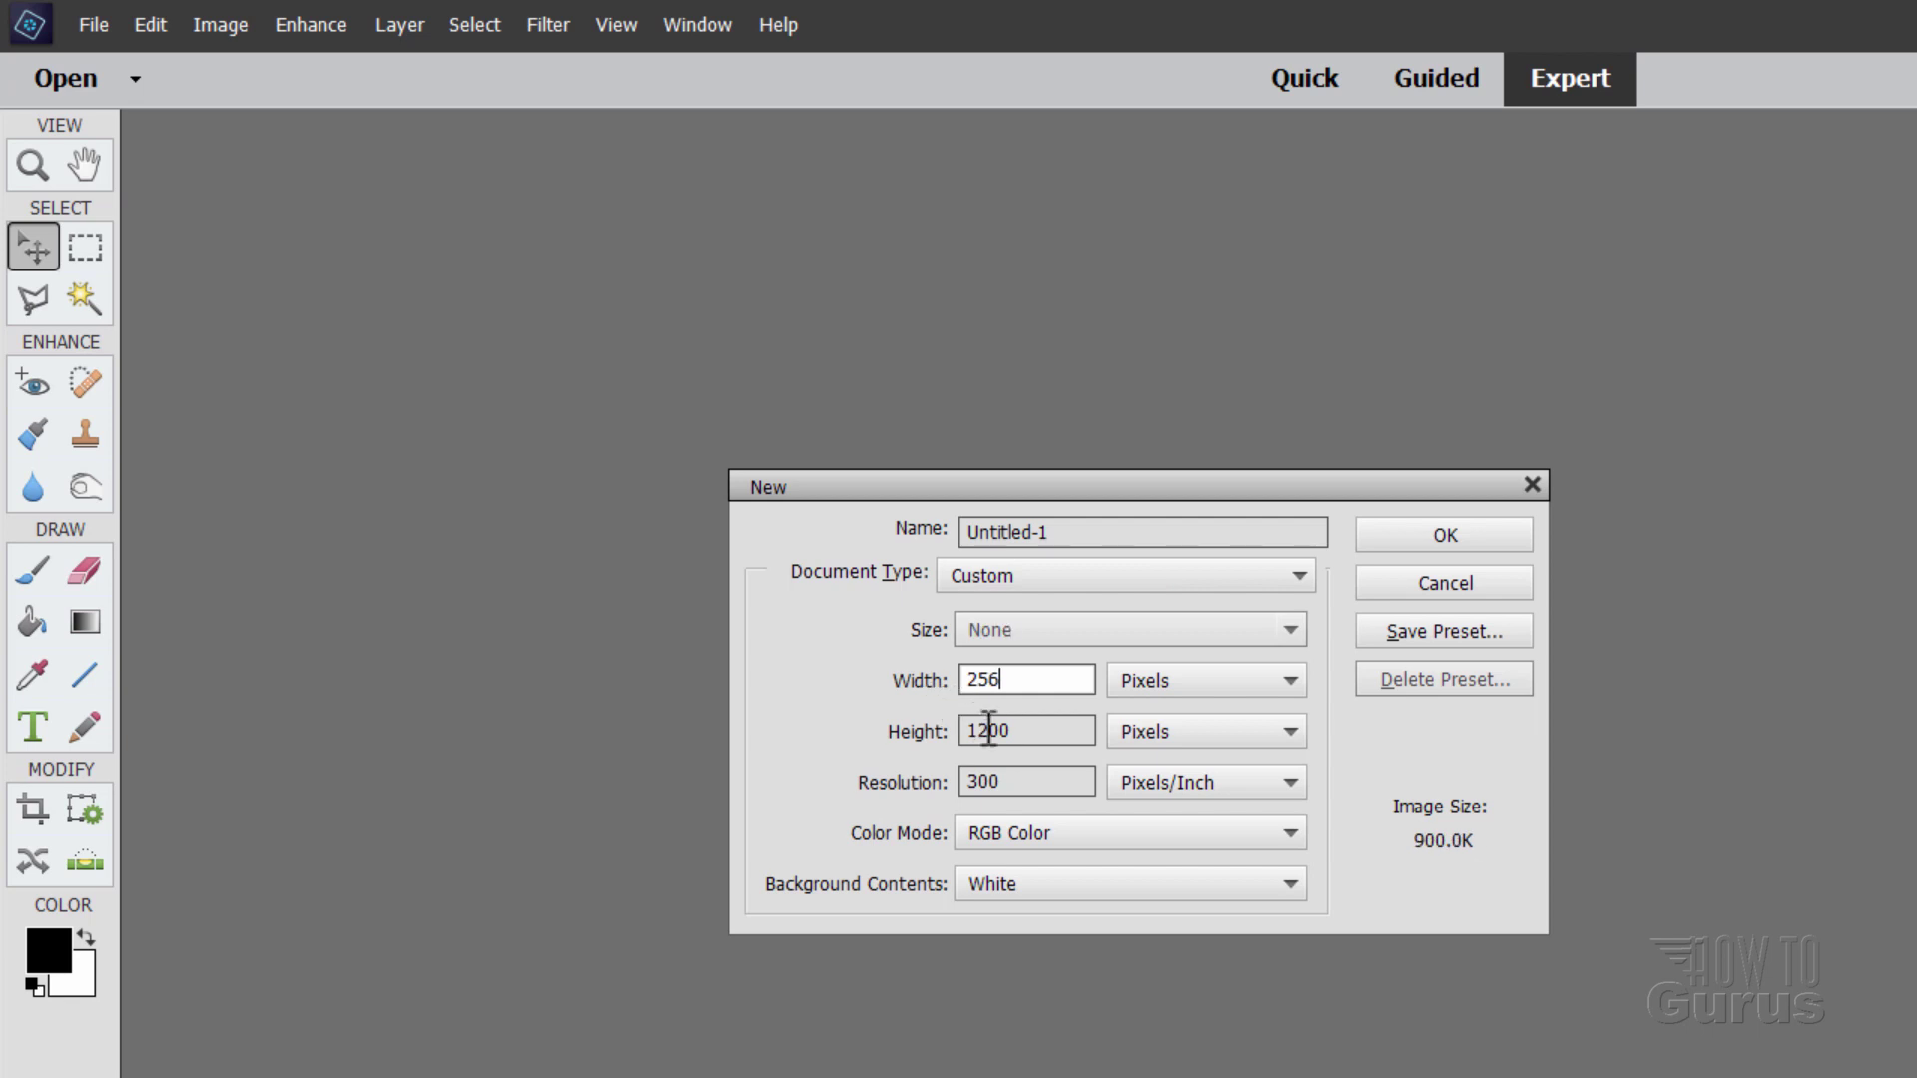
left_click_drag(1028, 739, 920, 744)
type("256")
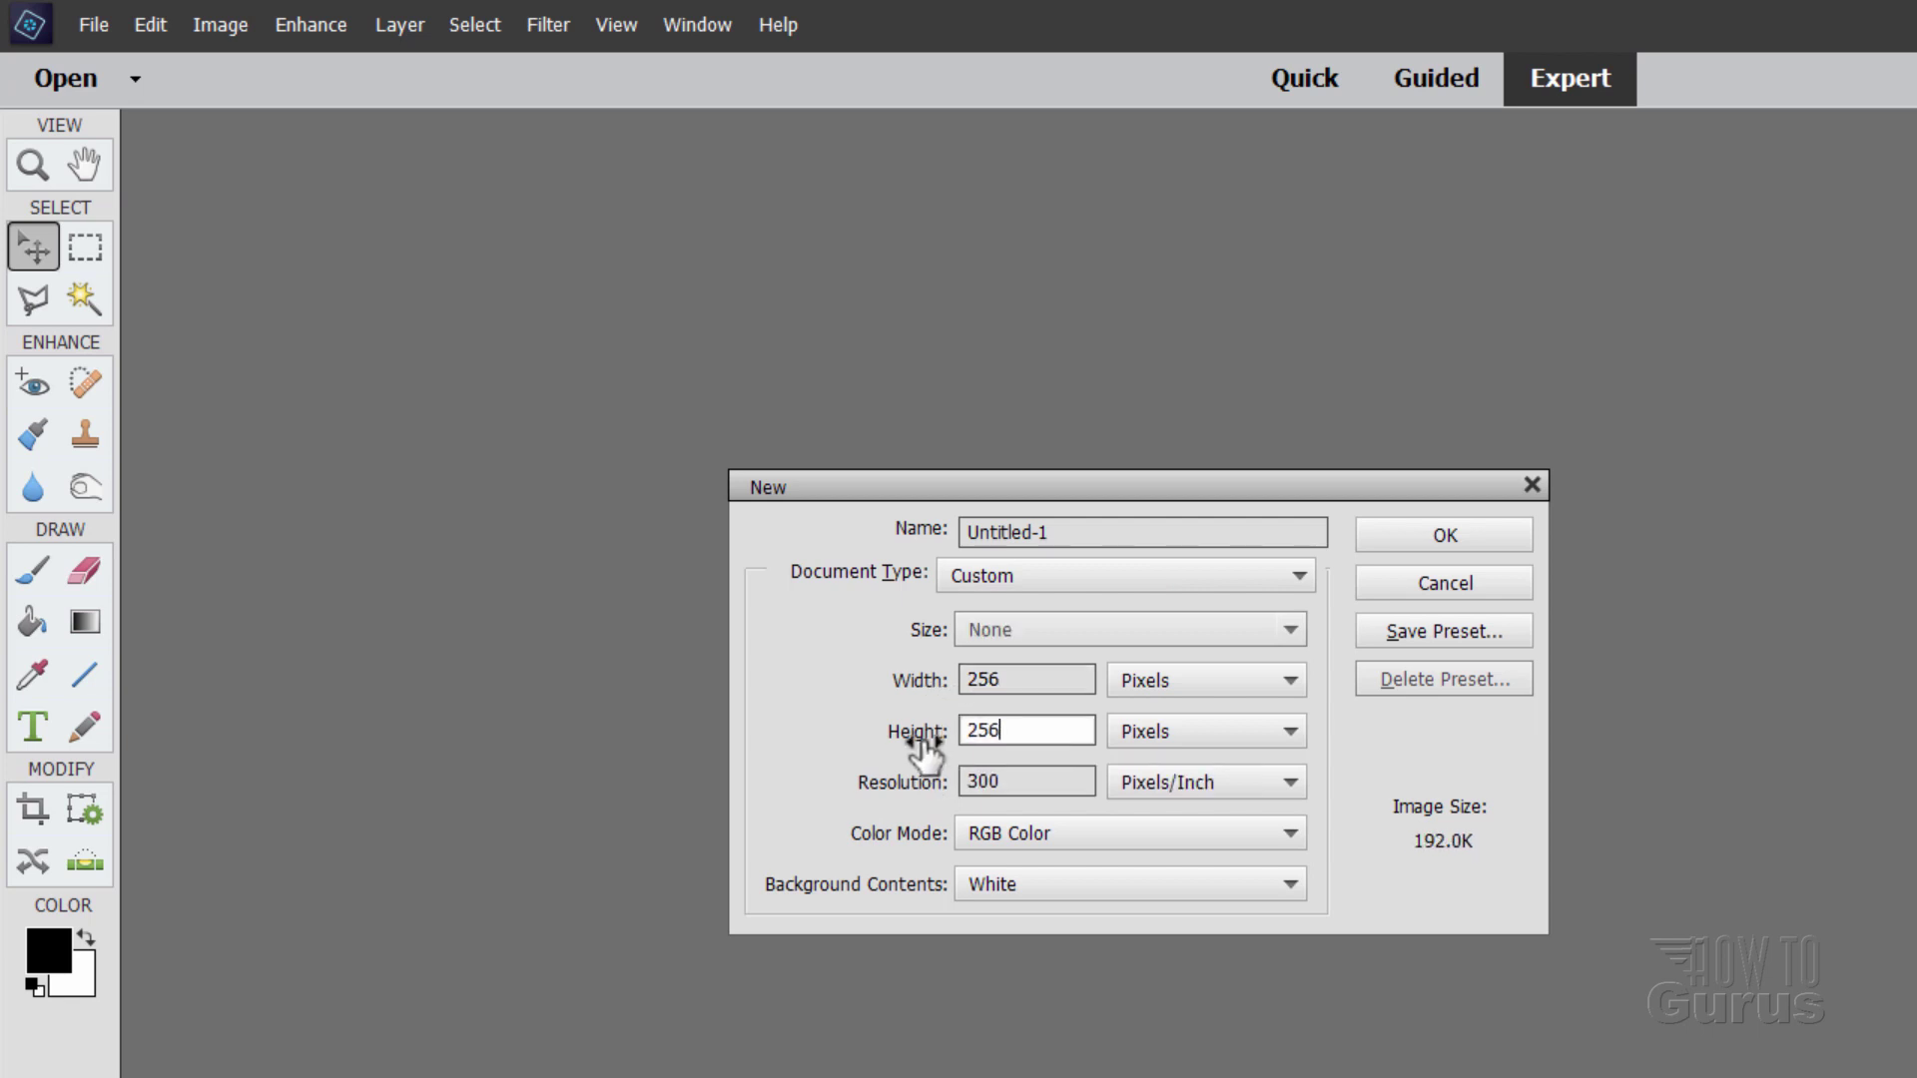
left_click_drag(1018, 783, 936, 783)
type("7")
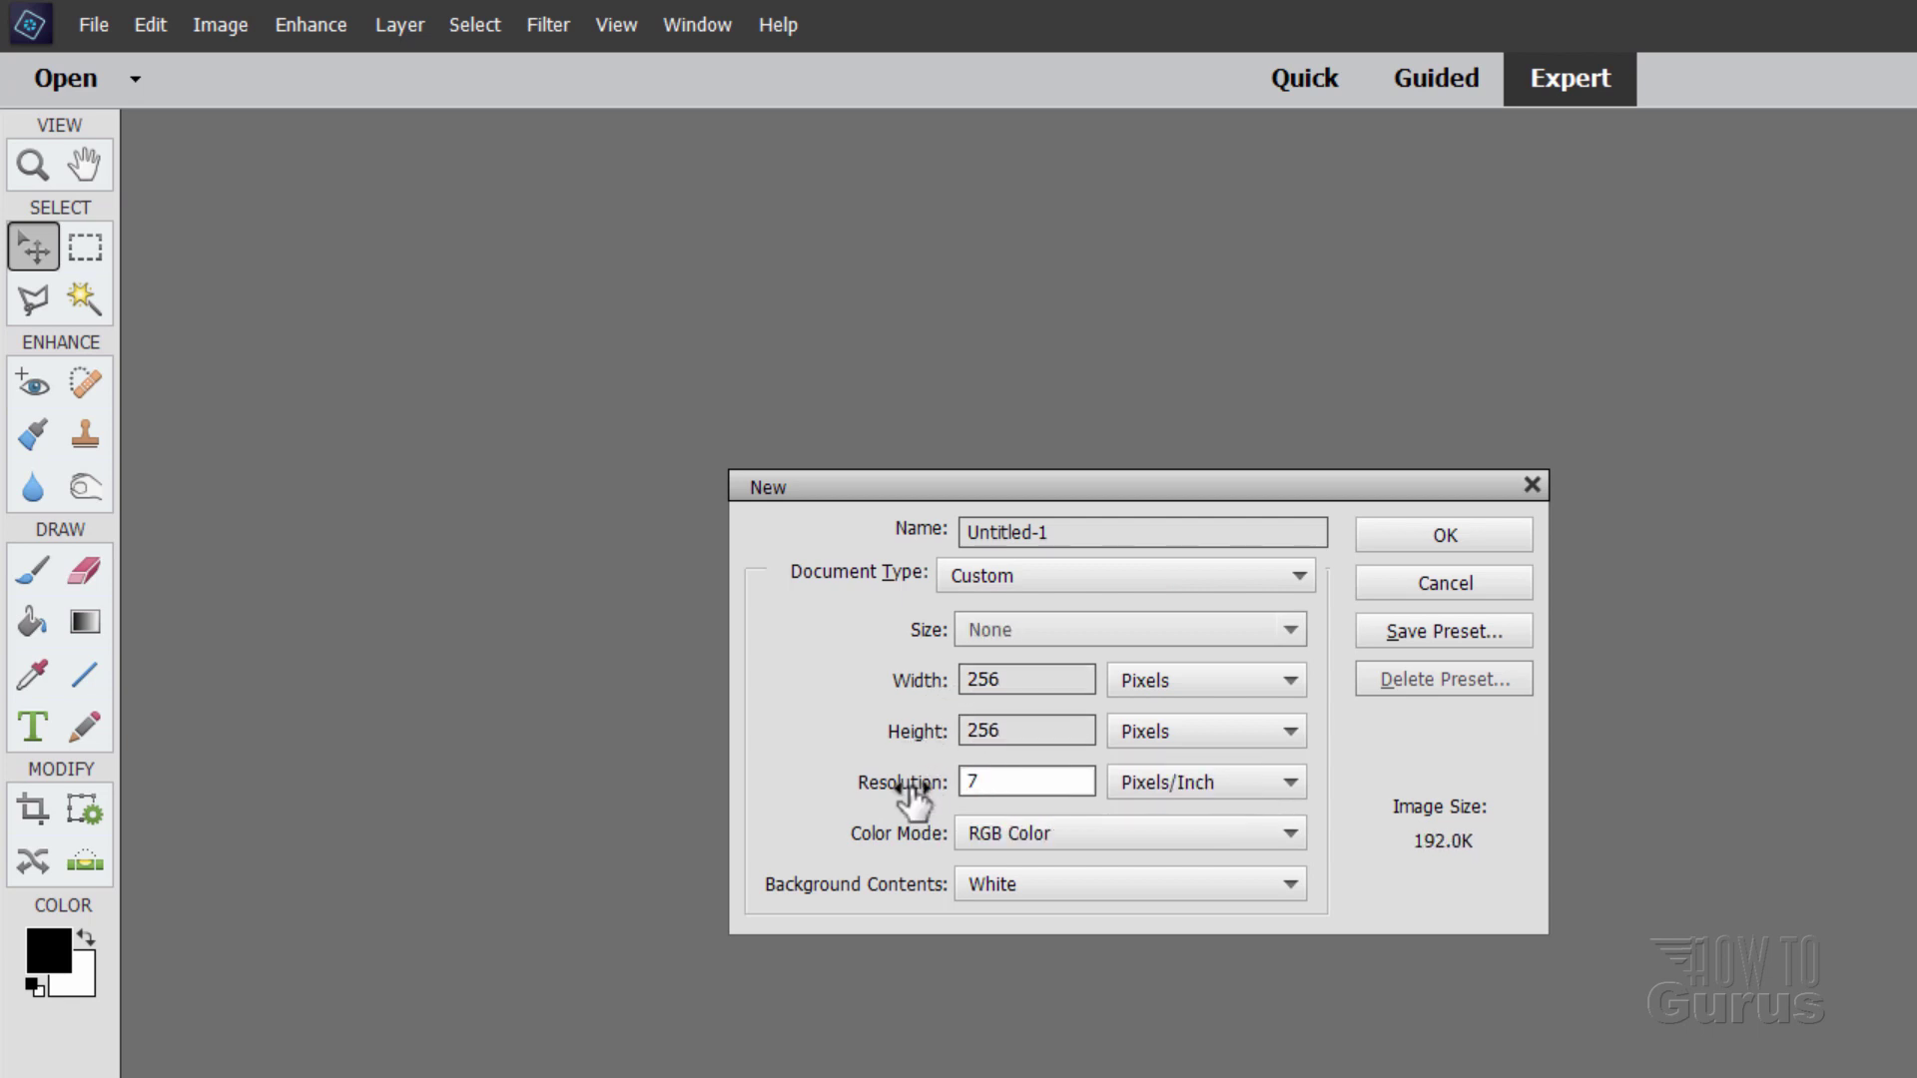
type("2")
left_click(1404, 544)
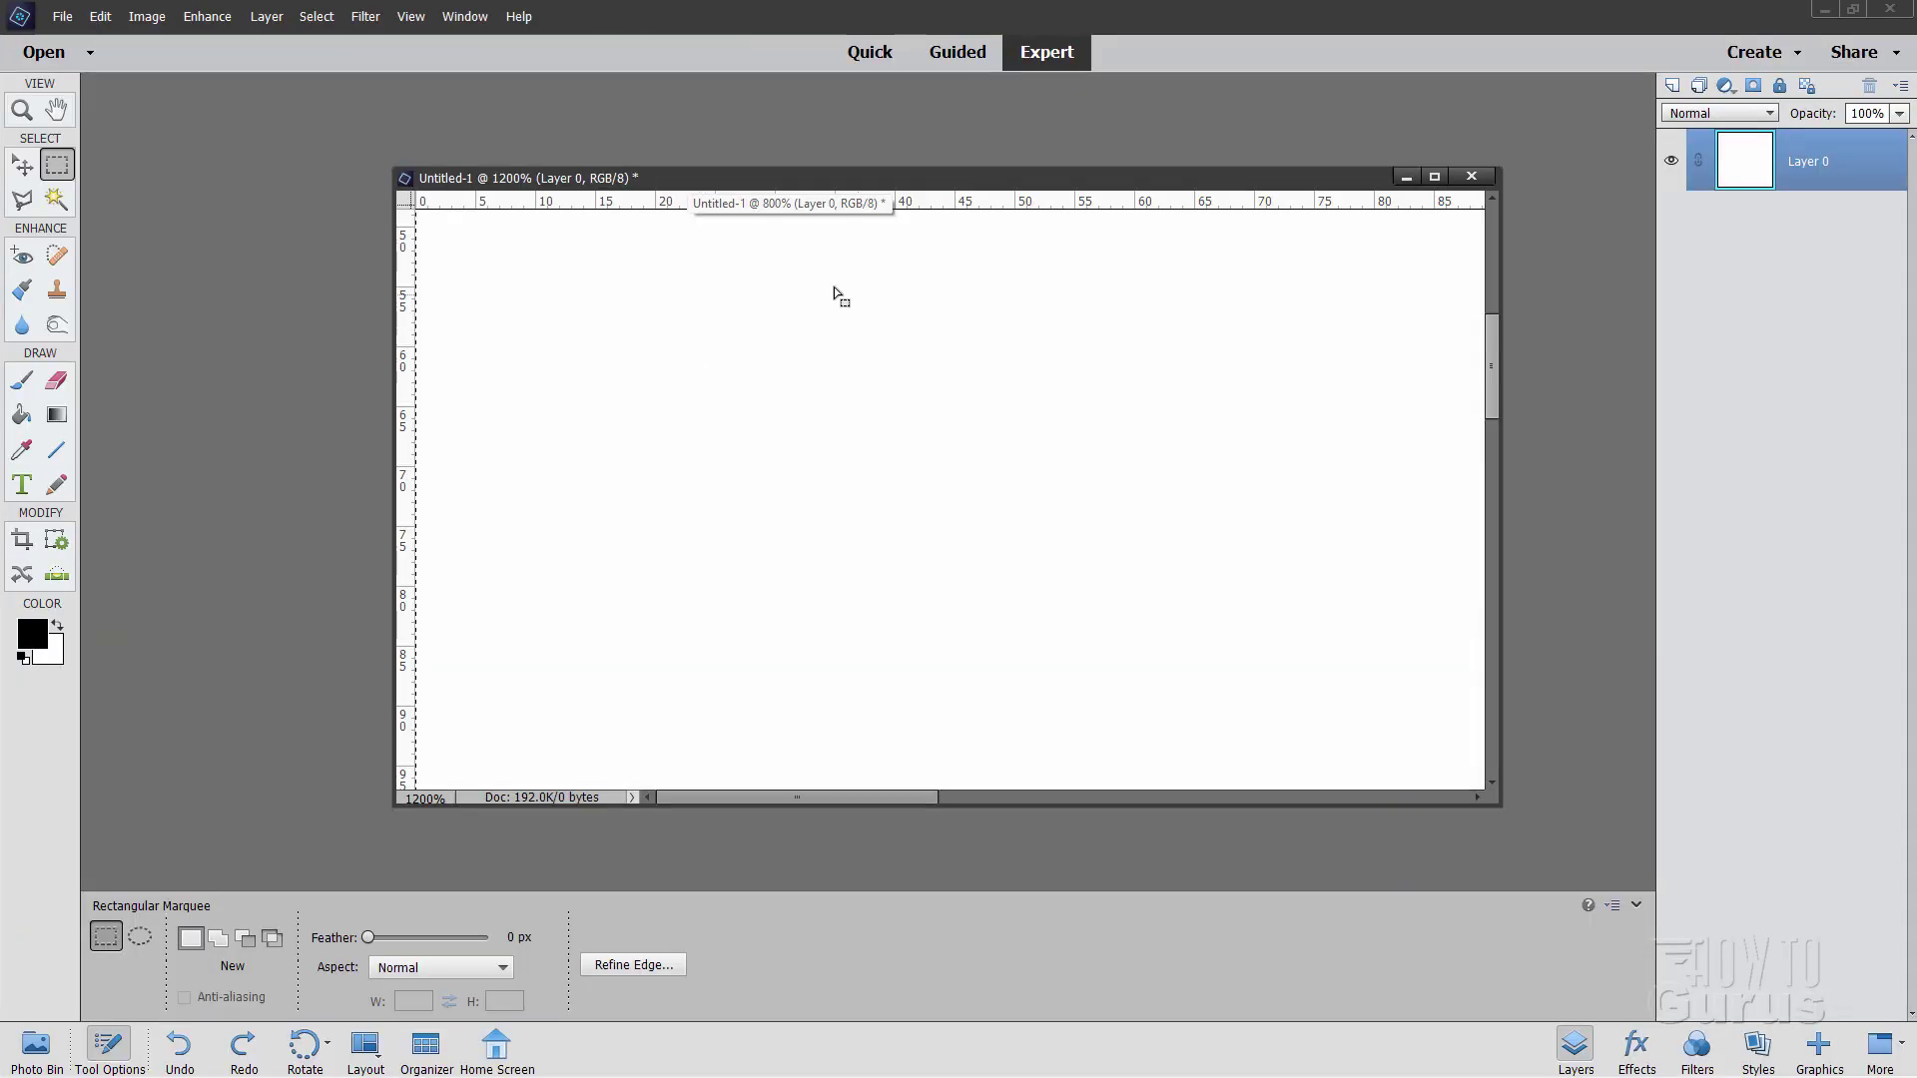
Add Layer 1, then marquee a narrow column down from the top of the canvas.
left_click(1672, 85)
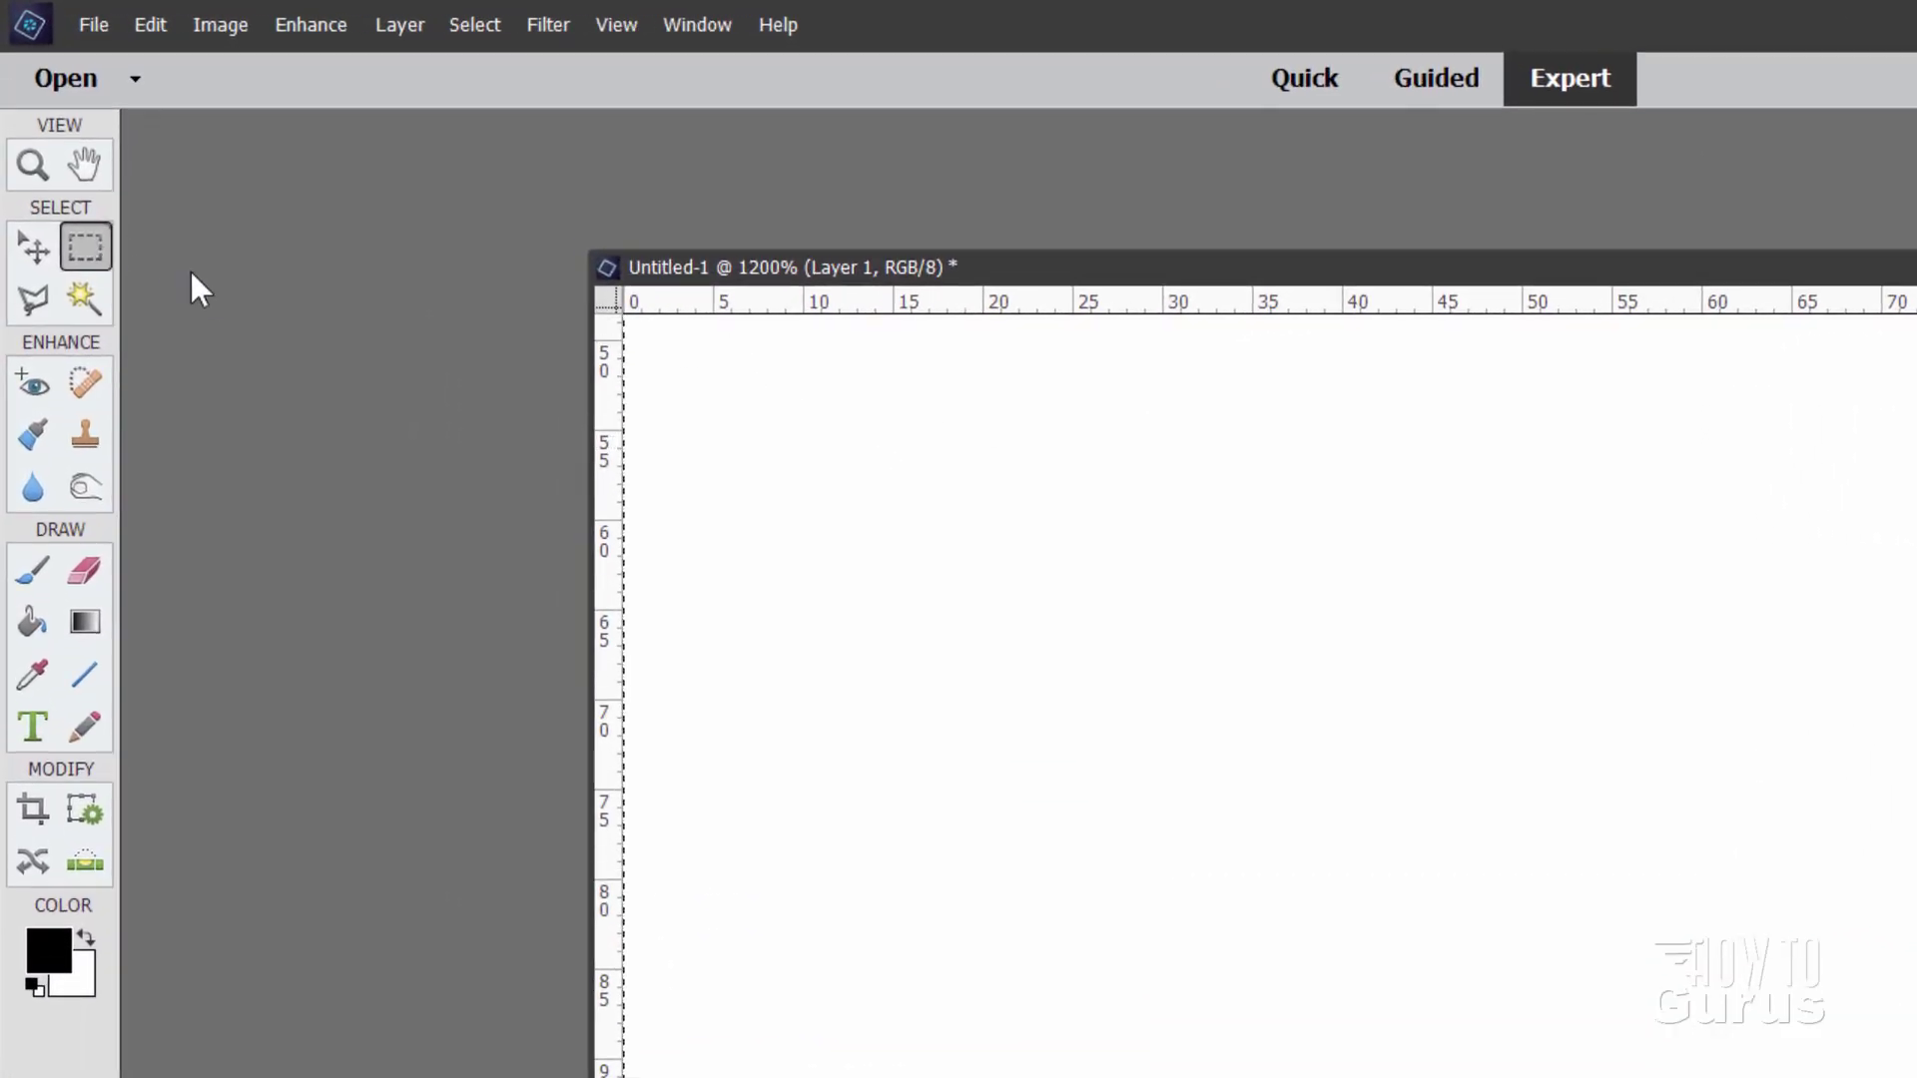
left_click_drag(735, 342, 747, 423)
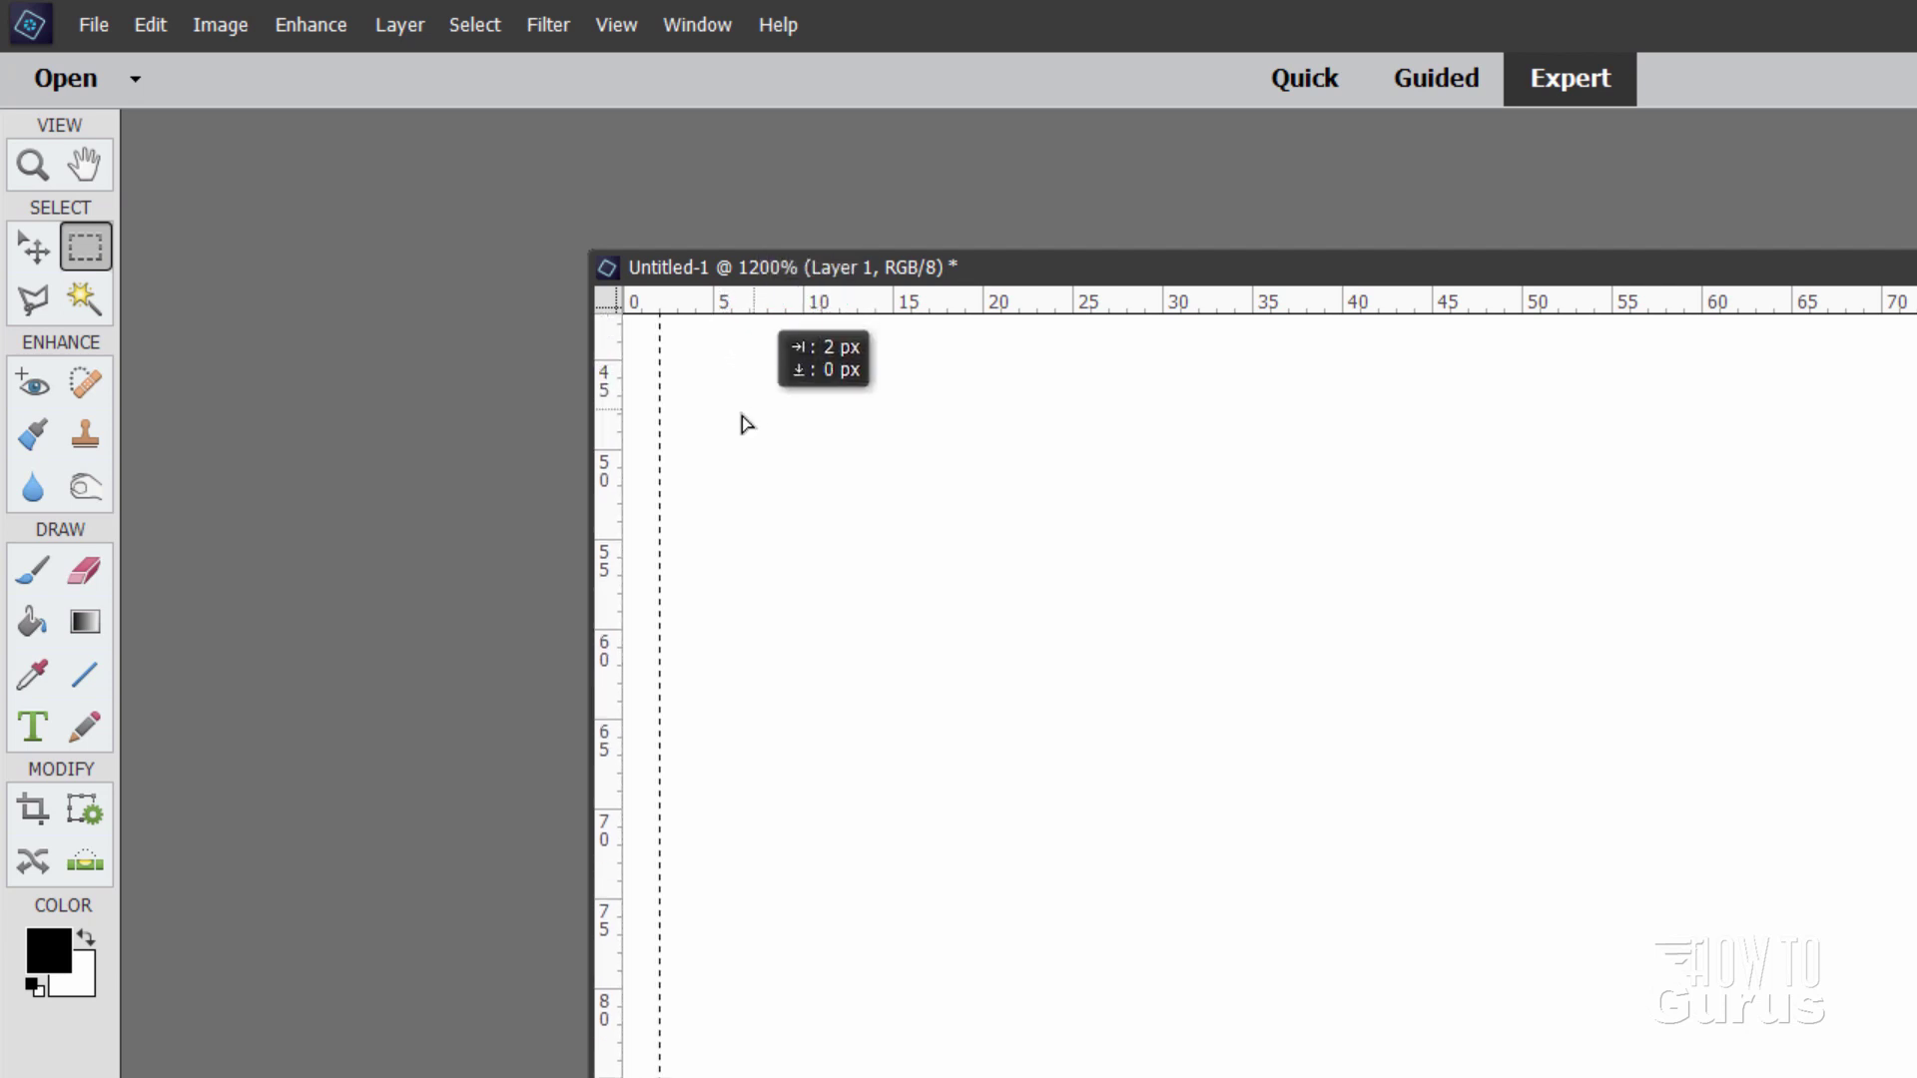
left_click(715, 325)
mouse_move(715, 325)
left_mouse_down()
mouse_move(774, 1015)
mouse_move(737, 1028)
left_mouse_up()
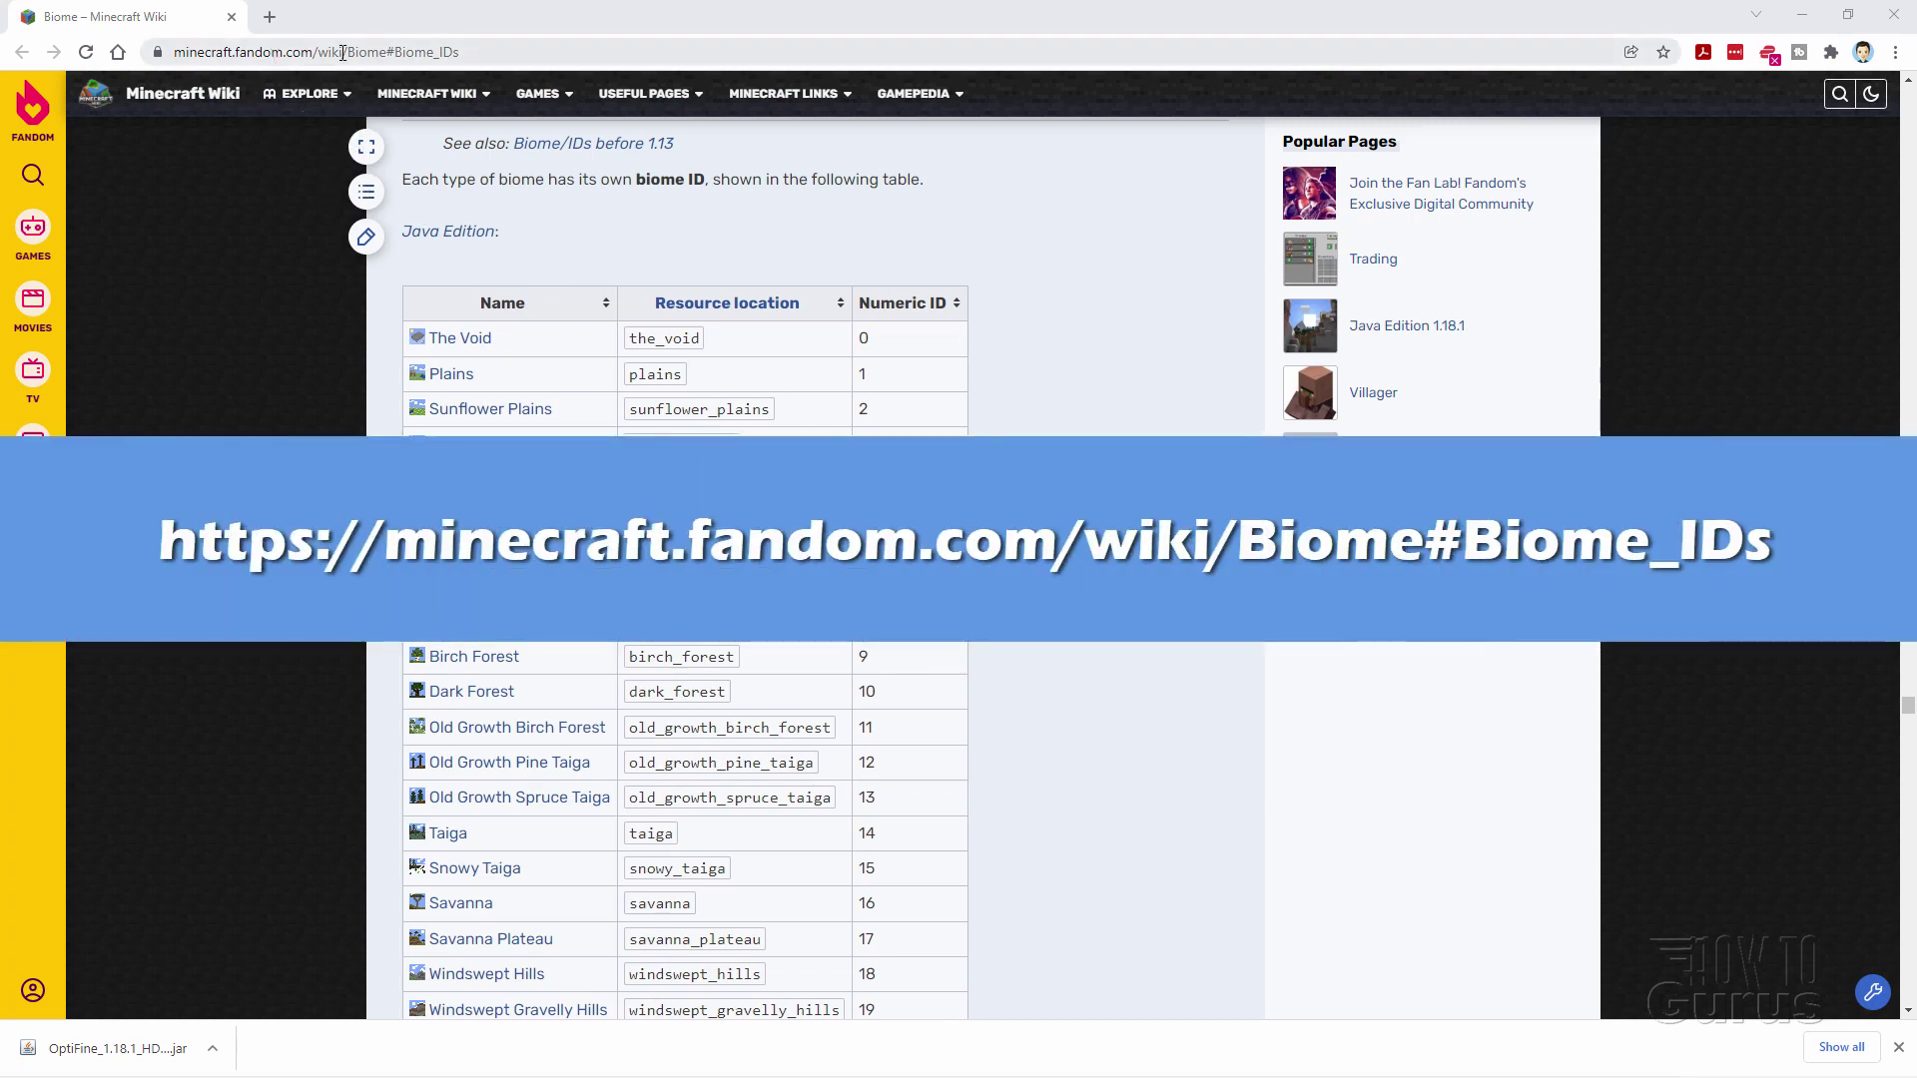
Scroll the Minecraft Wiki biome ID table and note Badlands' numeric ID 25.
left_click(558, 50)
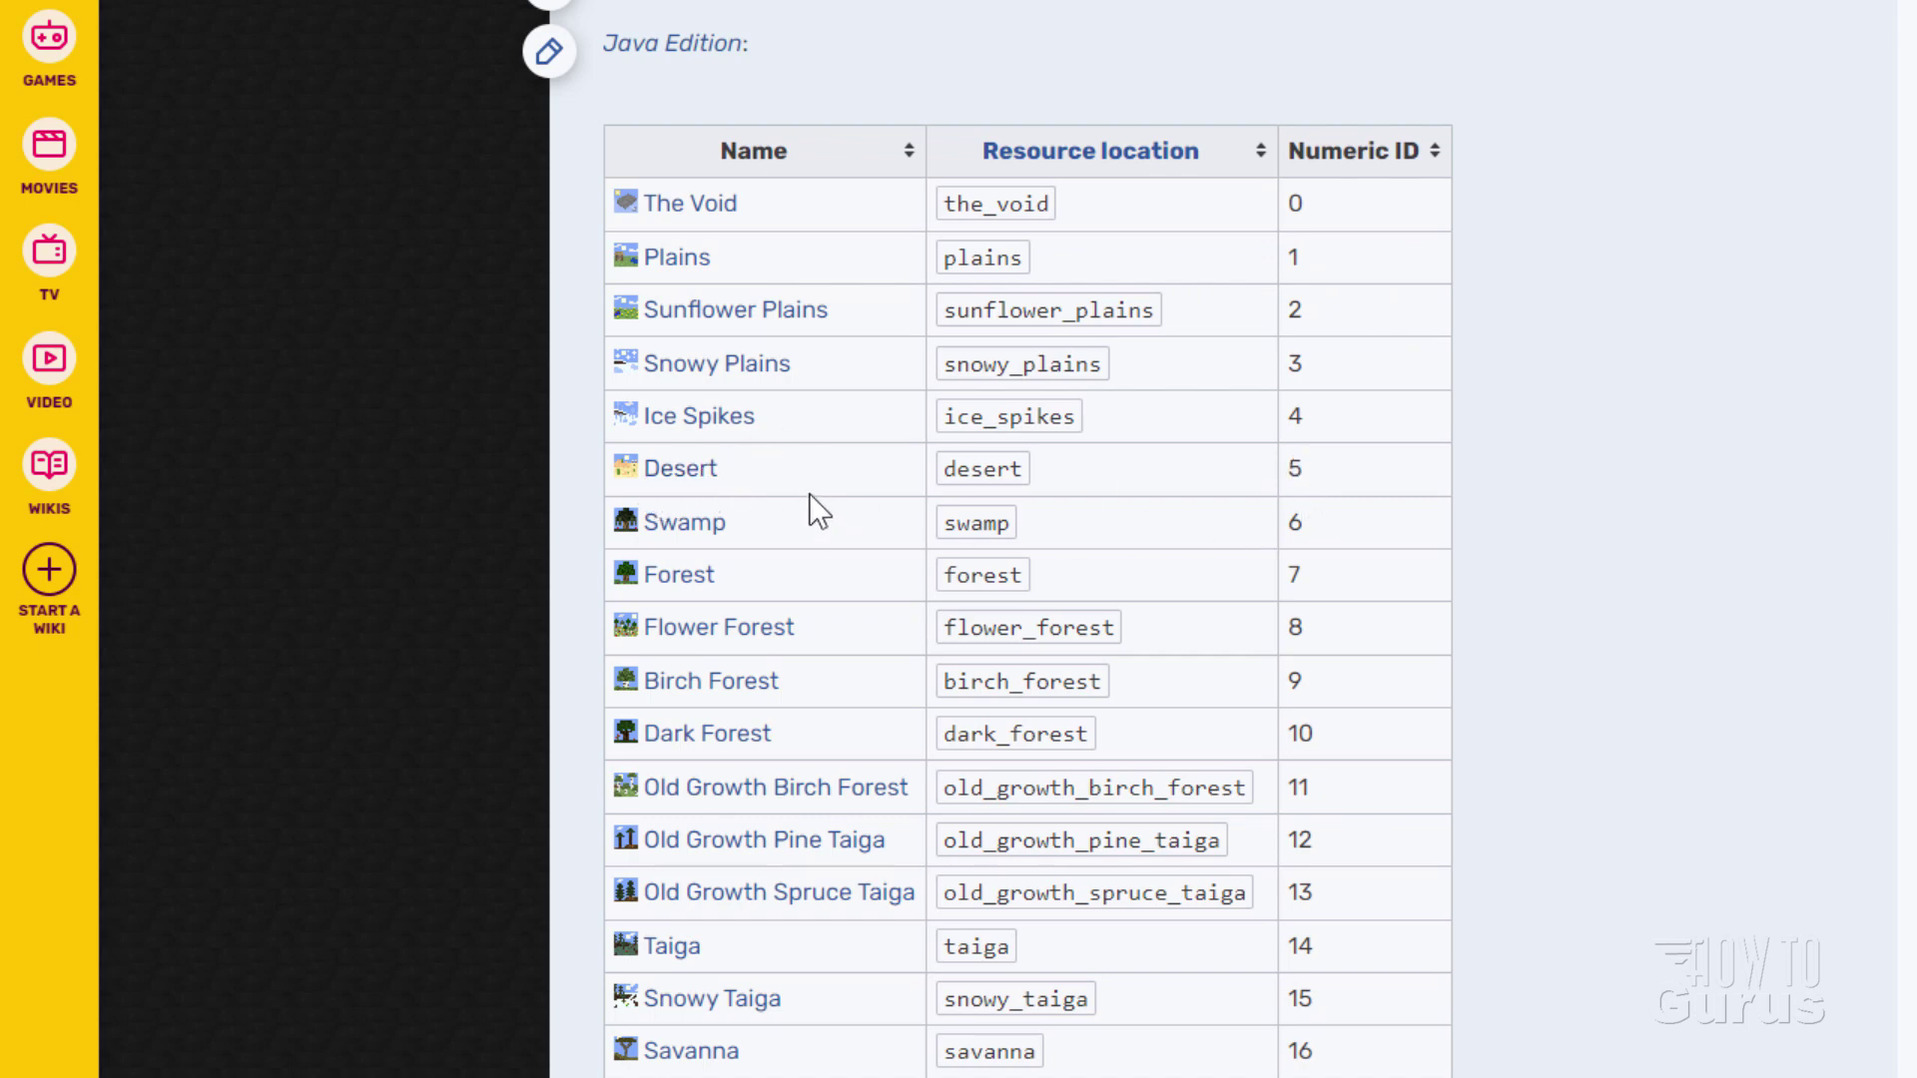
scroll(808, 493, "down", 5)
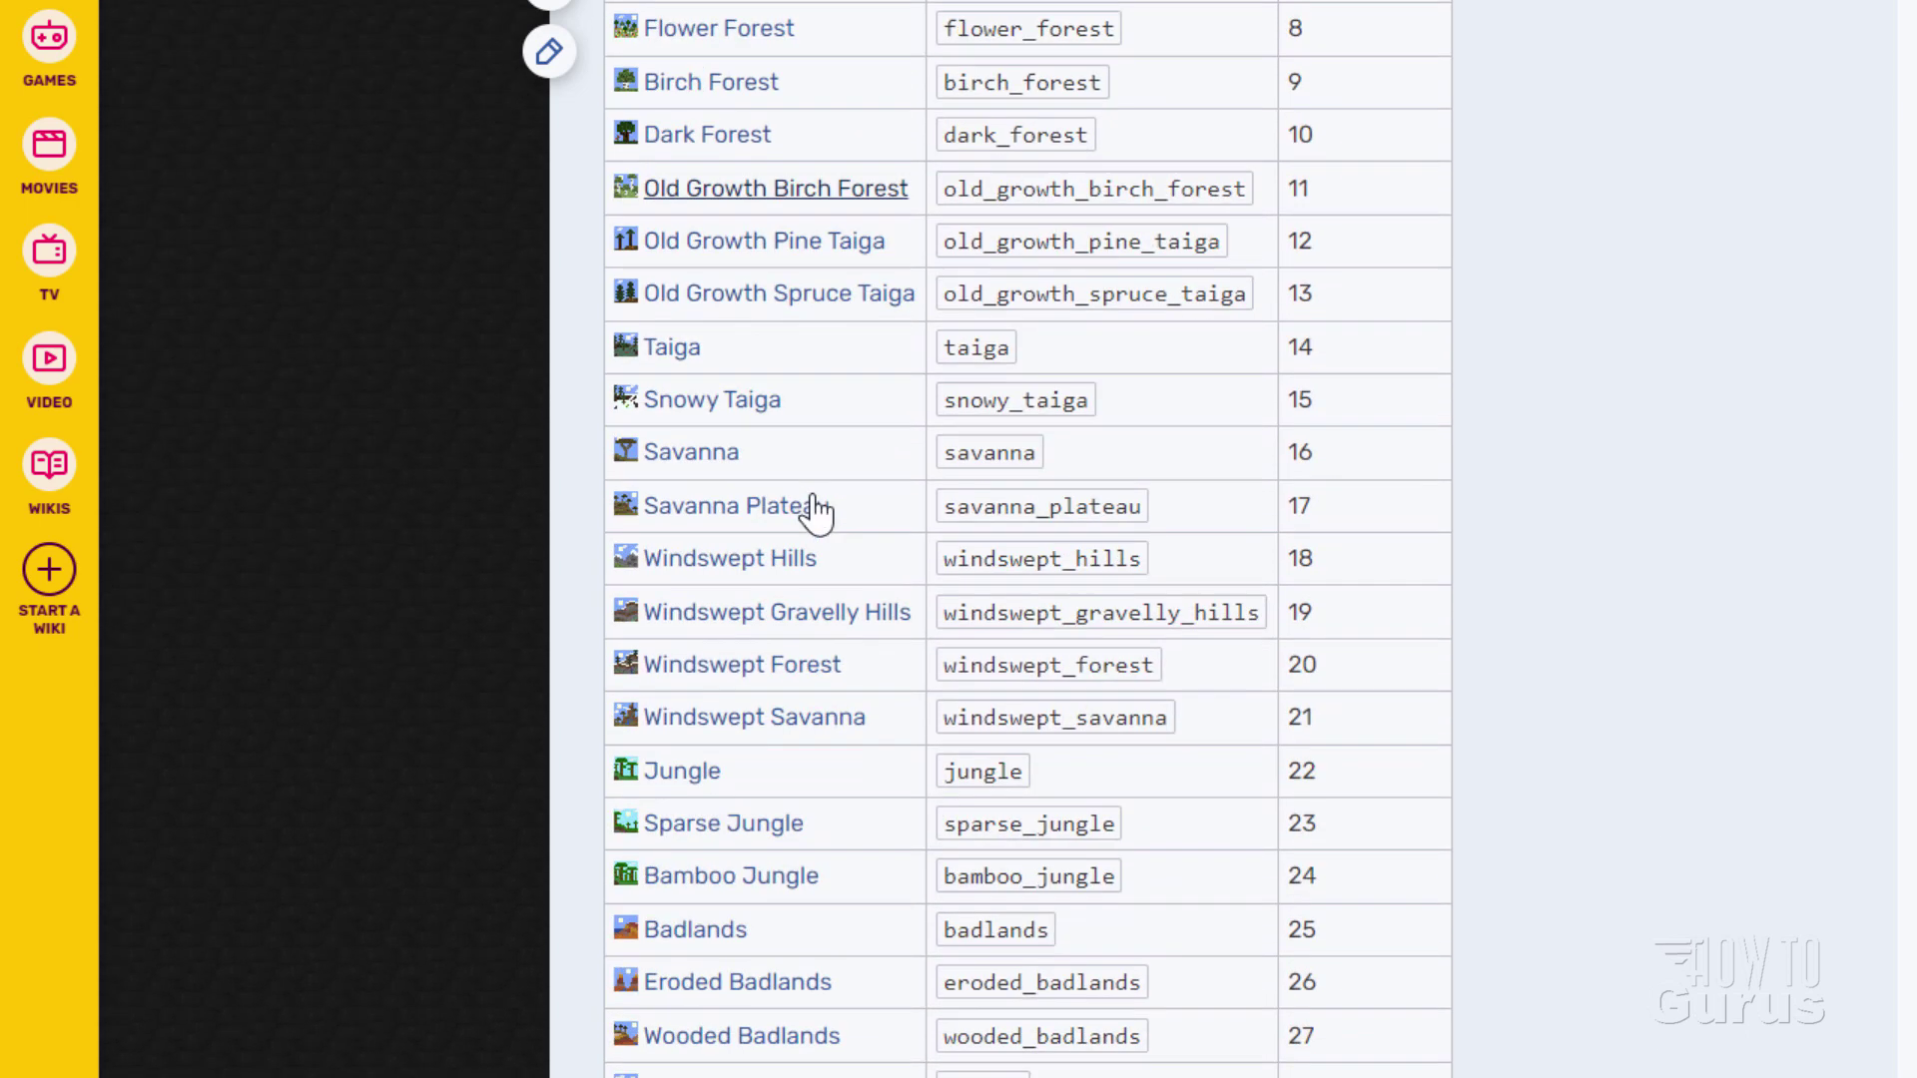
scroll(814, 511, "down", 1)
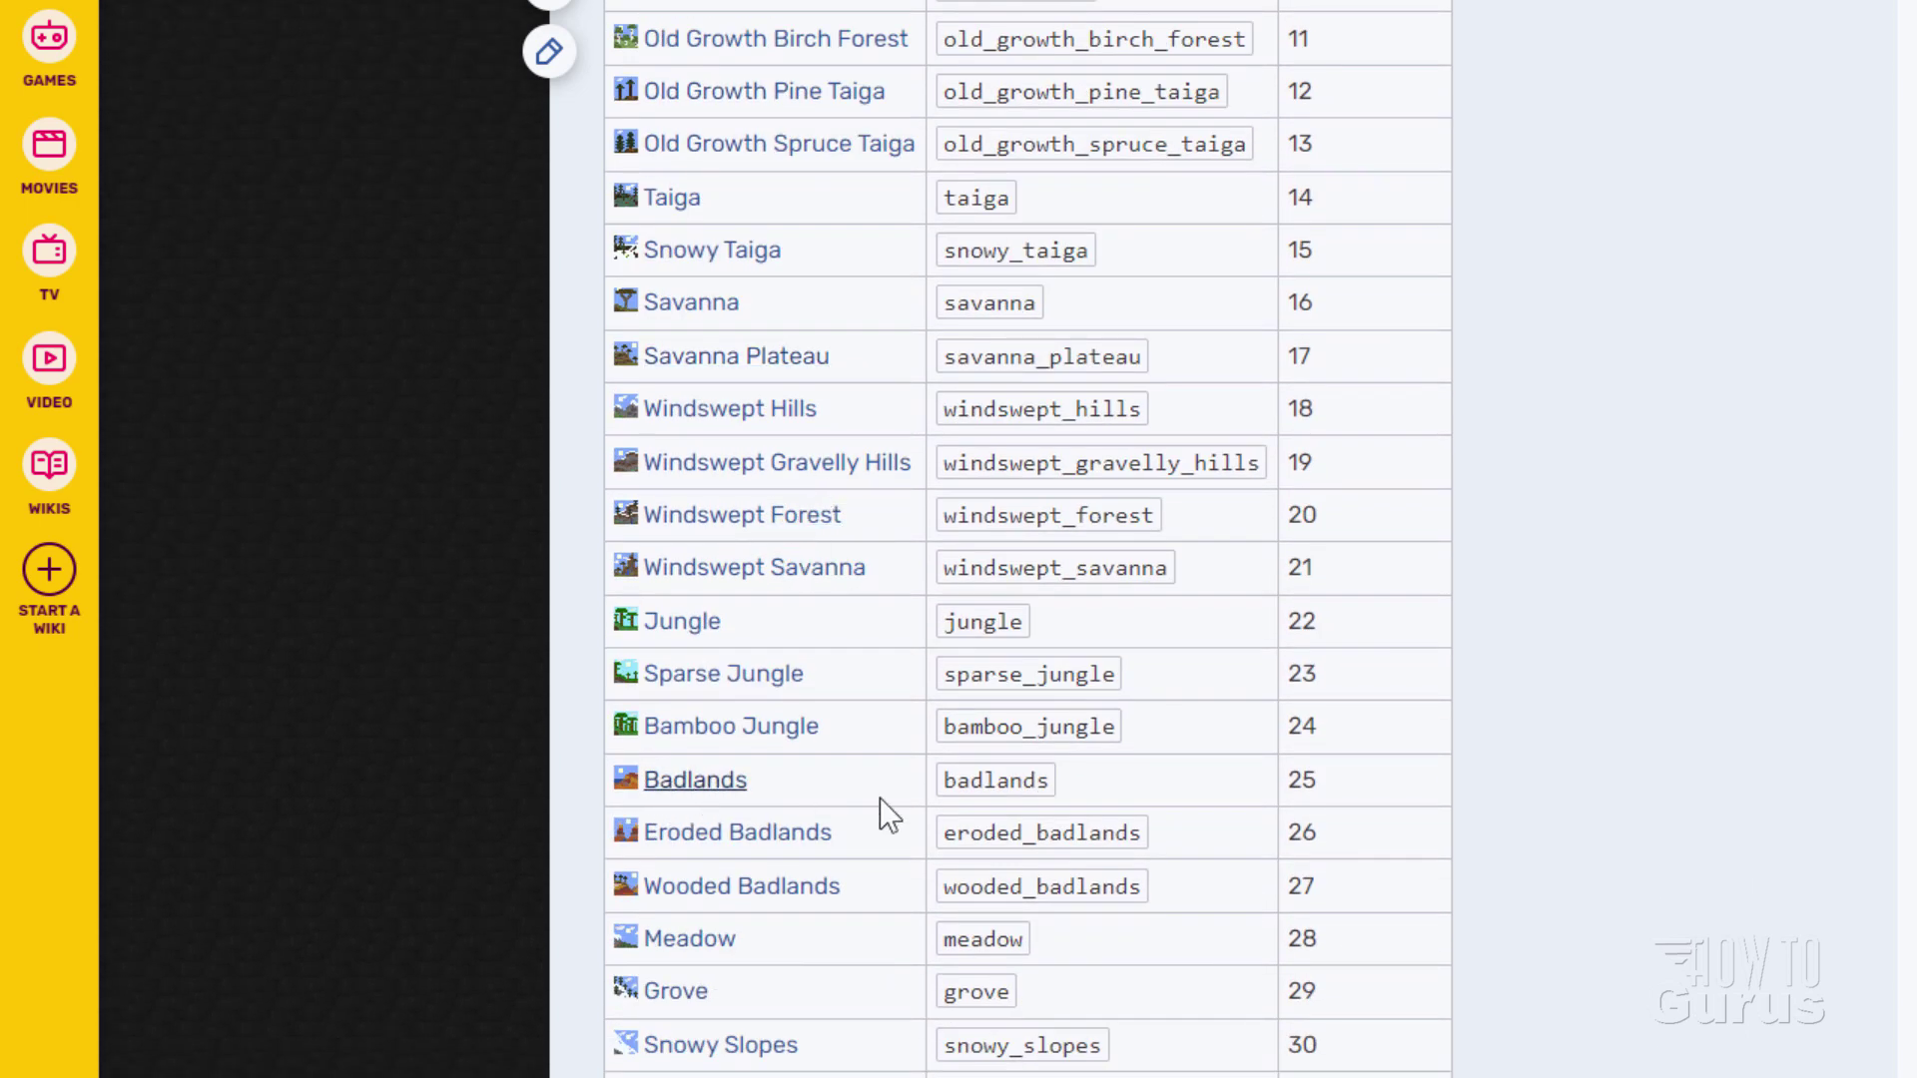
double_click(1321, 785)
left_click(1321, 781)
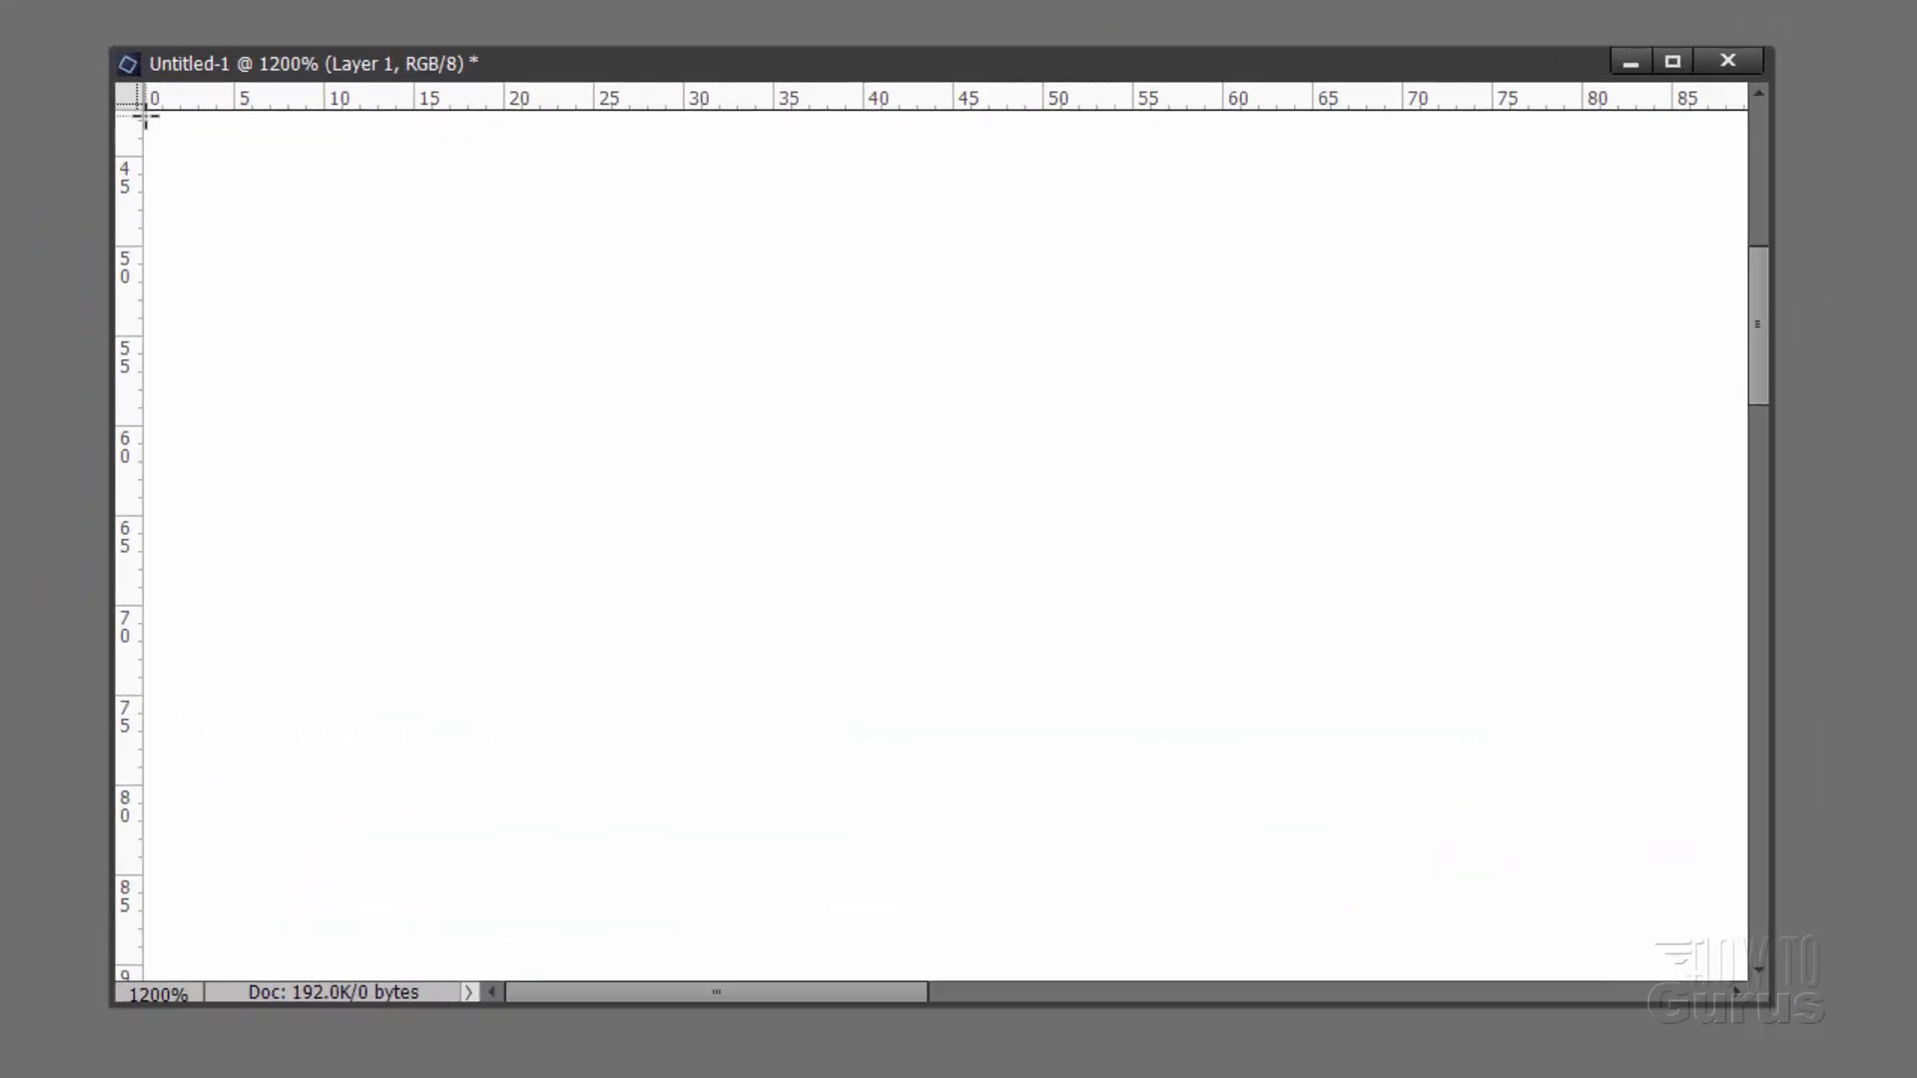
Select a 1-pixel-wide, full-height strip at the canvas's left edge.
scroll(415, 323, "up", 5)
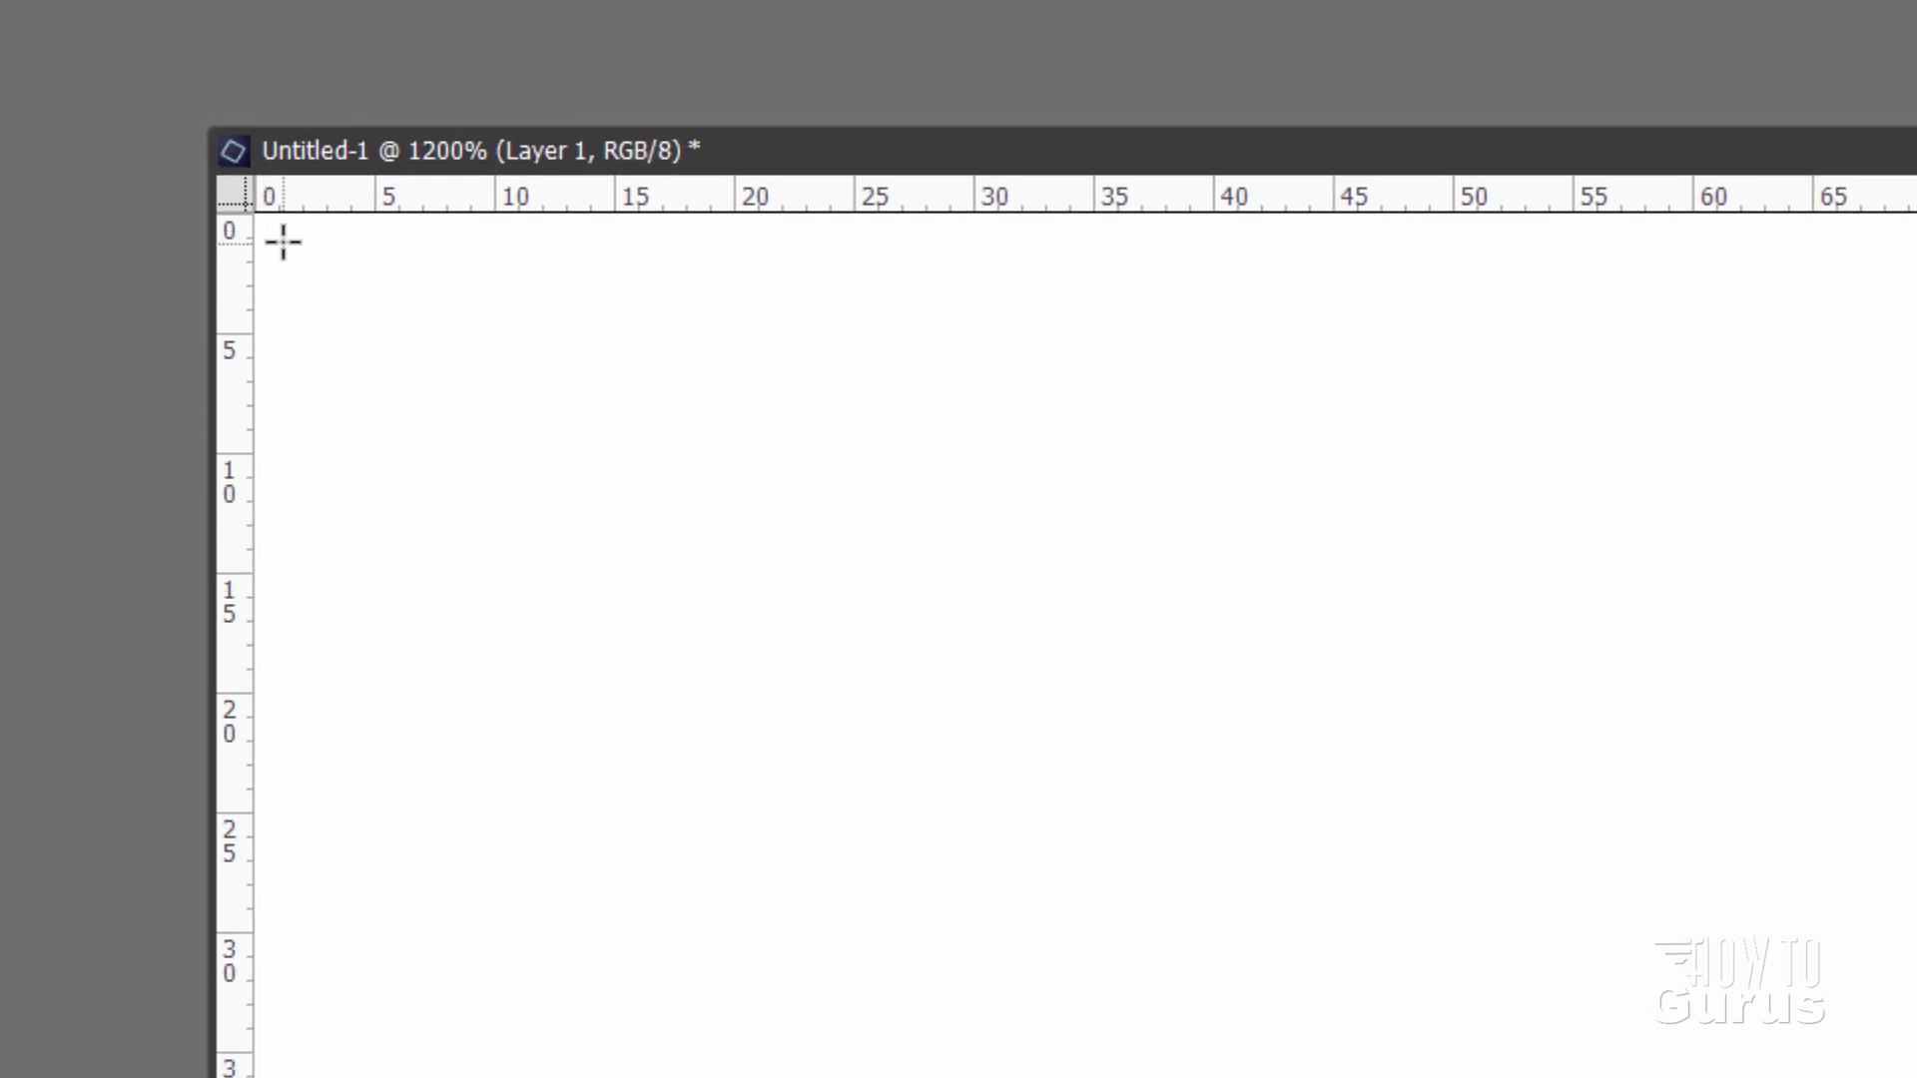
left_click_drag(280, 228, 400, 1077)
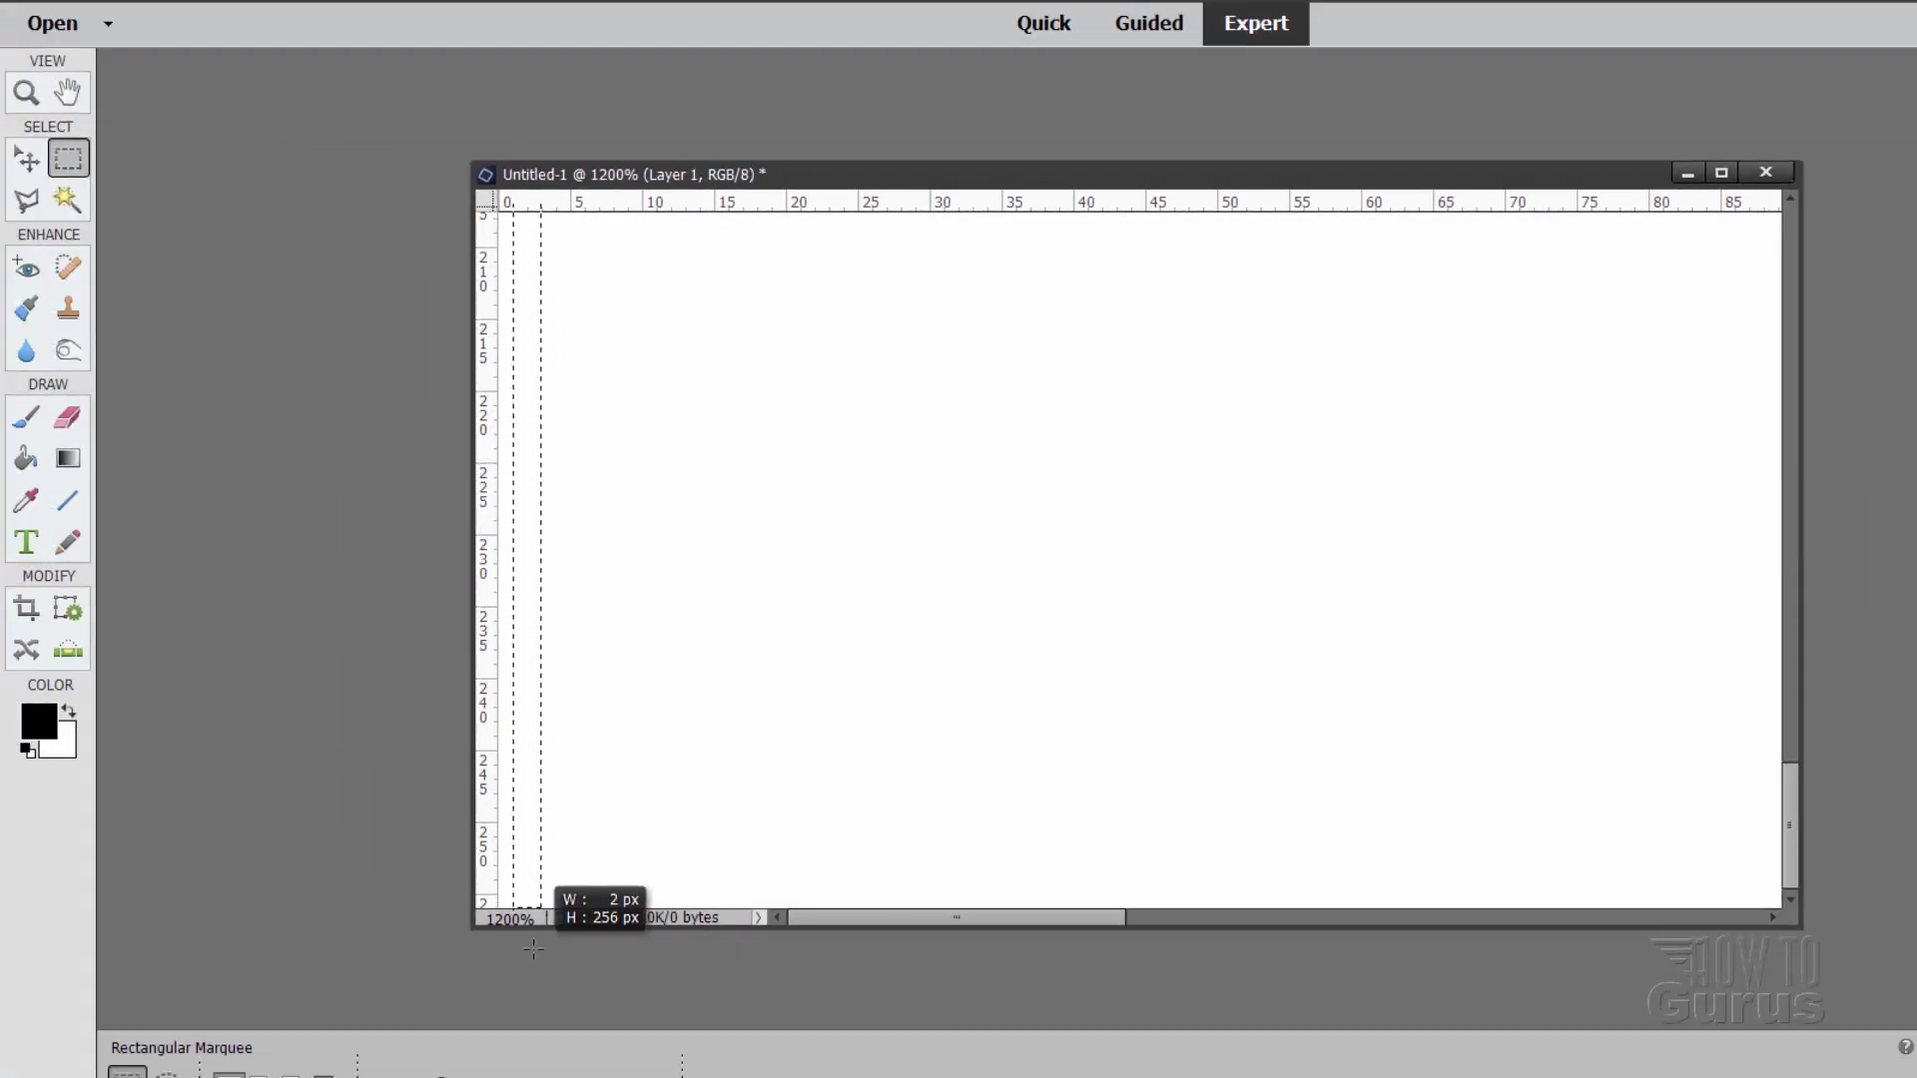
left_click_drag(533, 950, 522, 921)
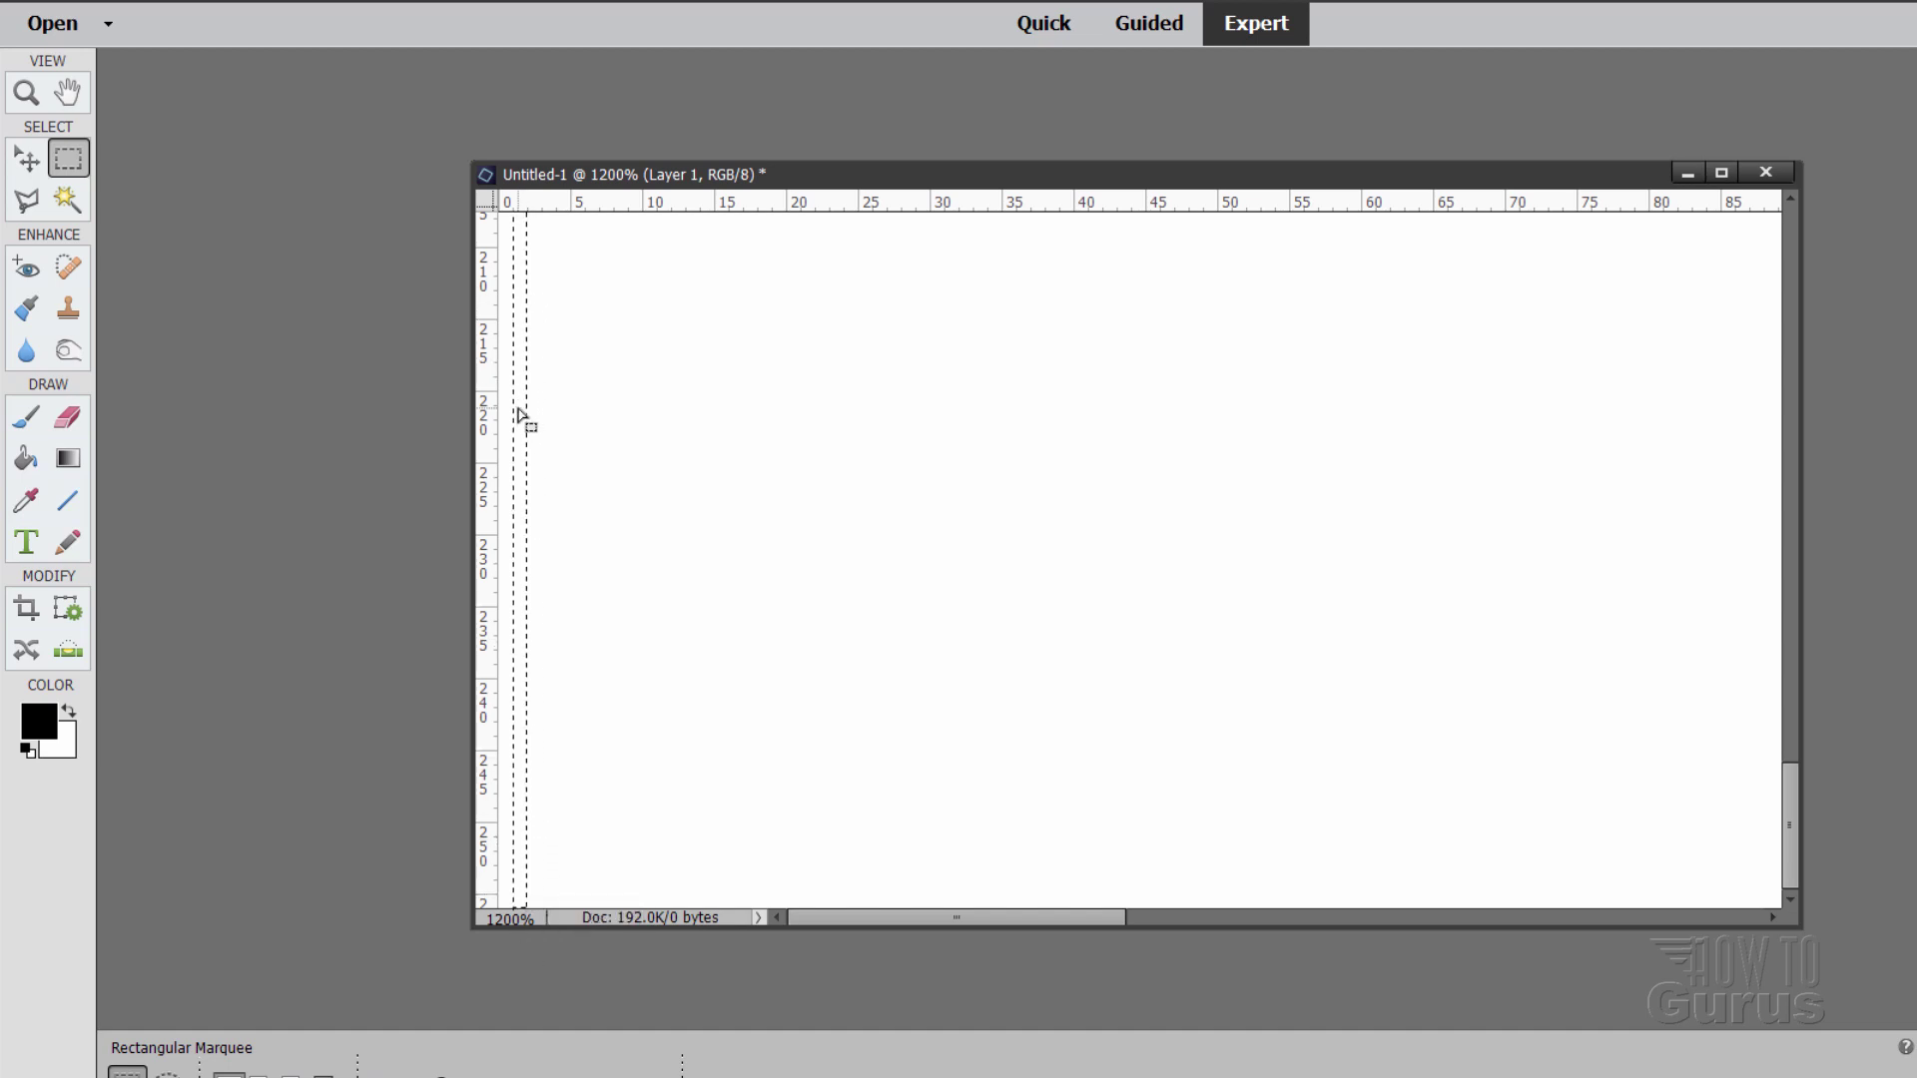
Set the foreground colour to blue #0390e1 and fill the strip with the Paint Bucket.
left_click(48, 726)
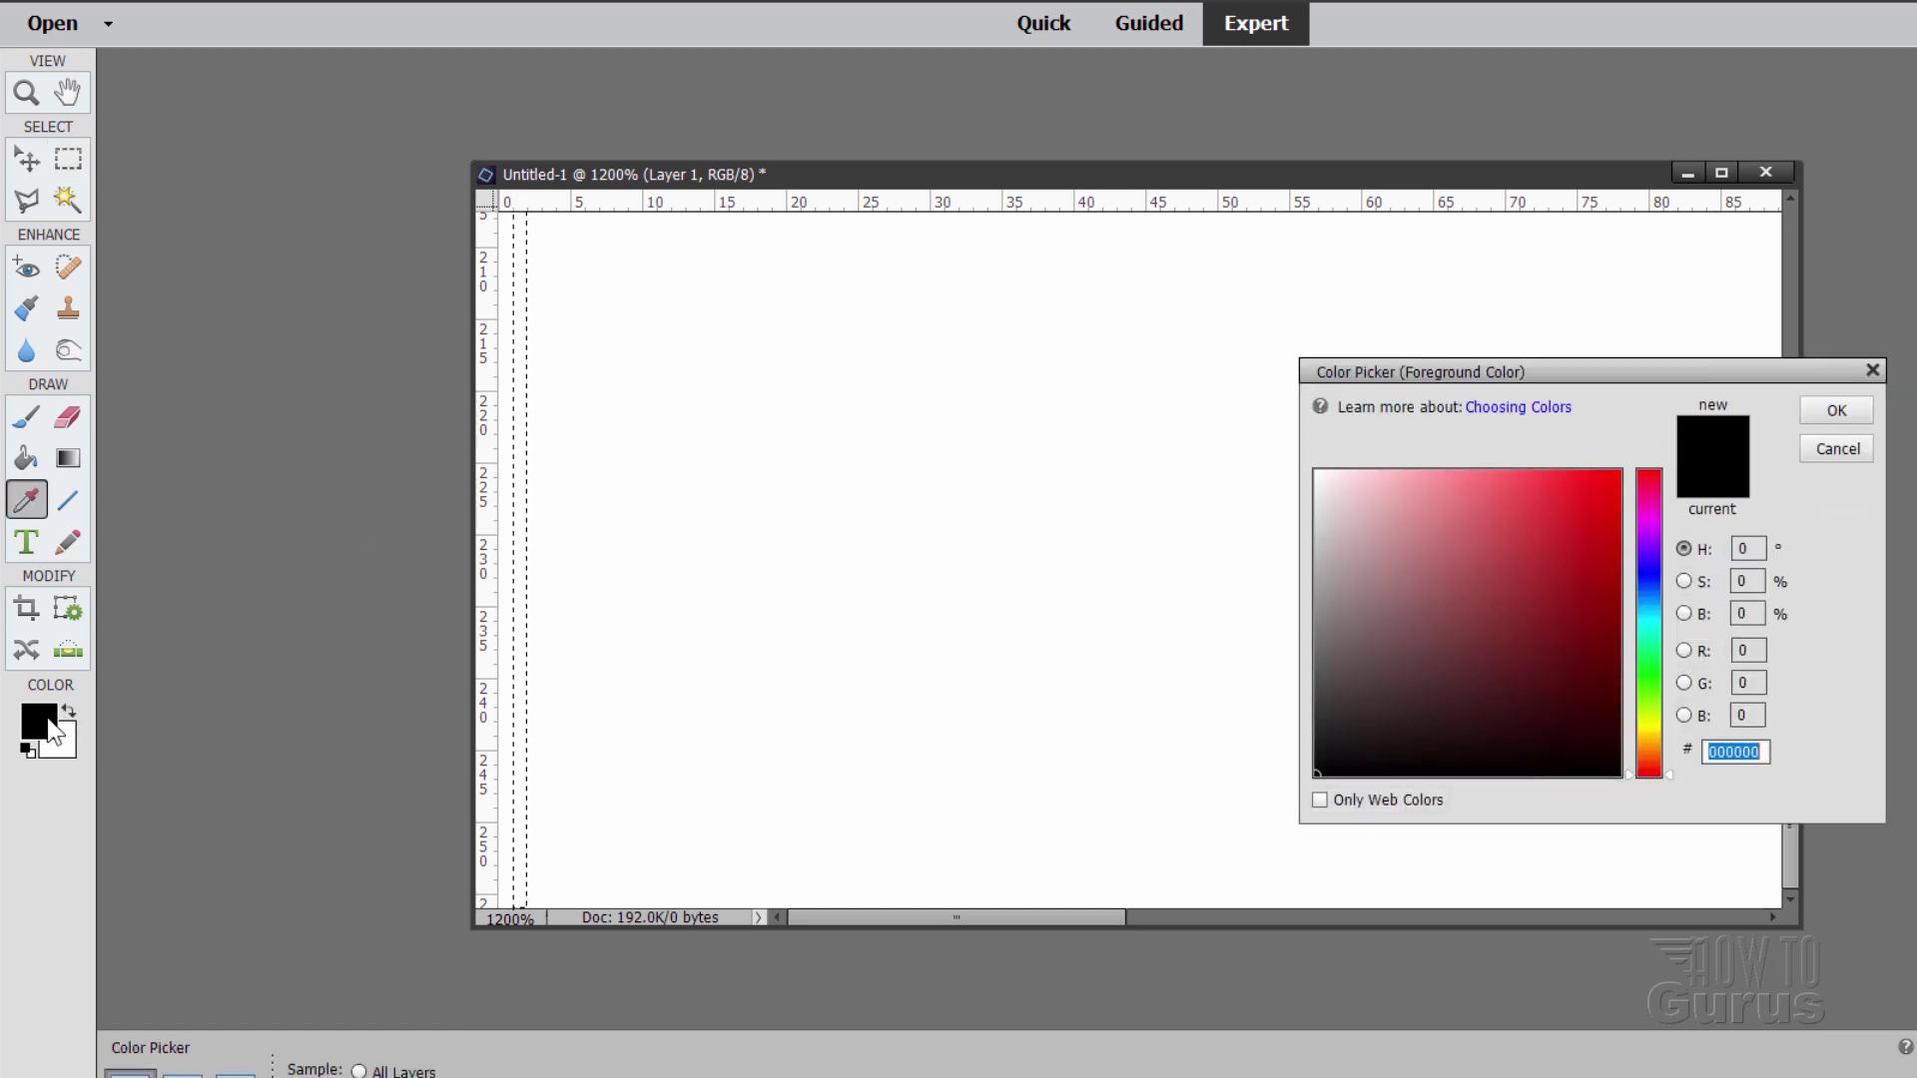
left_click(1649, 604)
left_click(1619, 529)
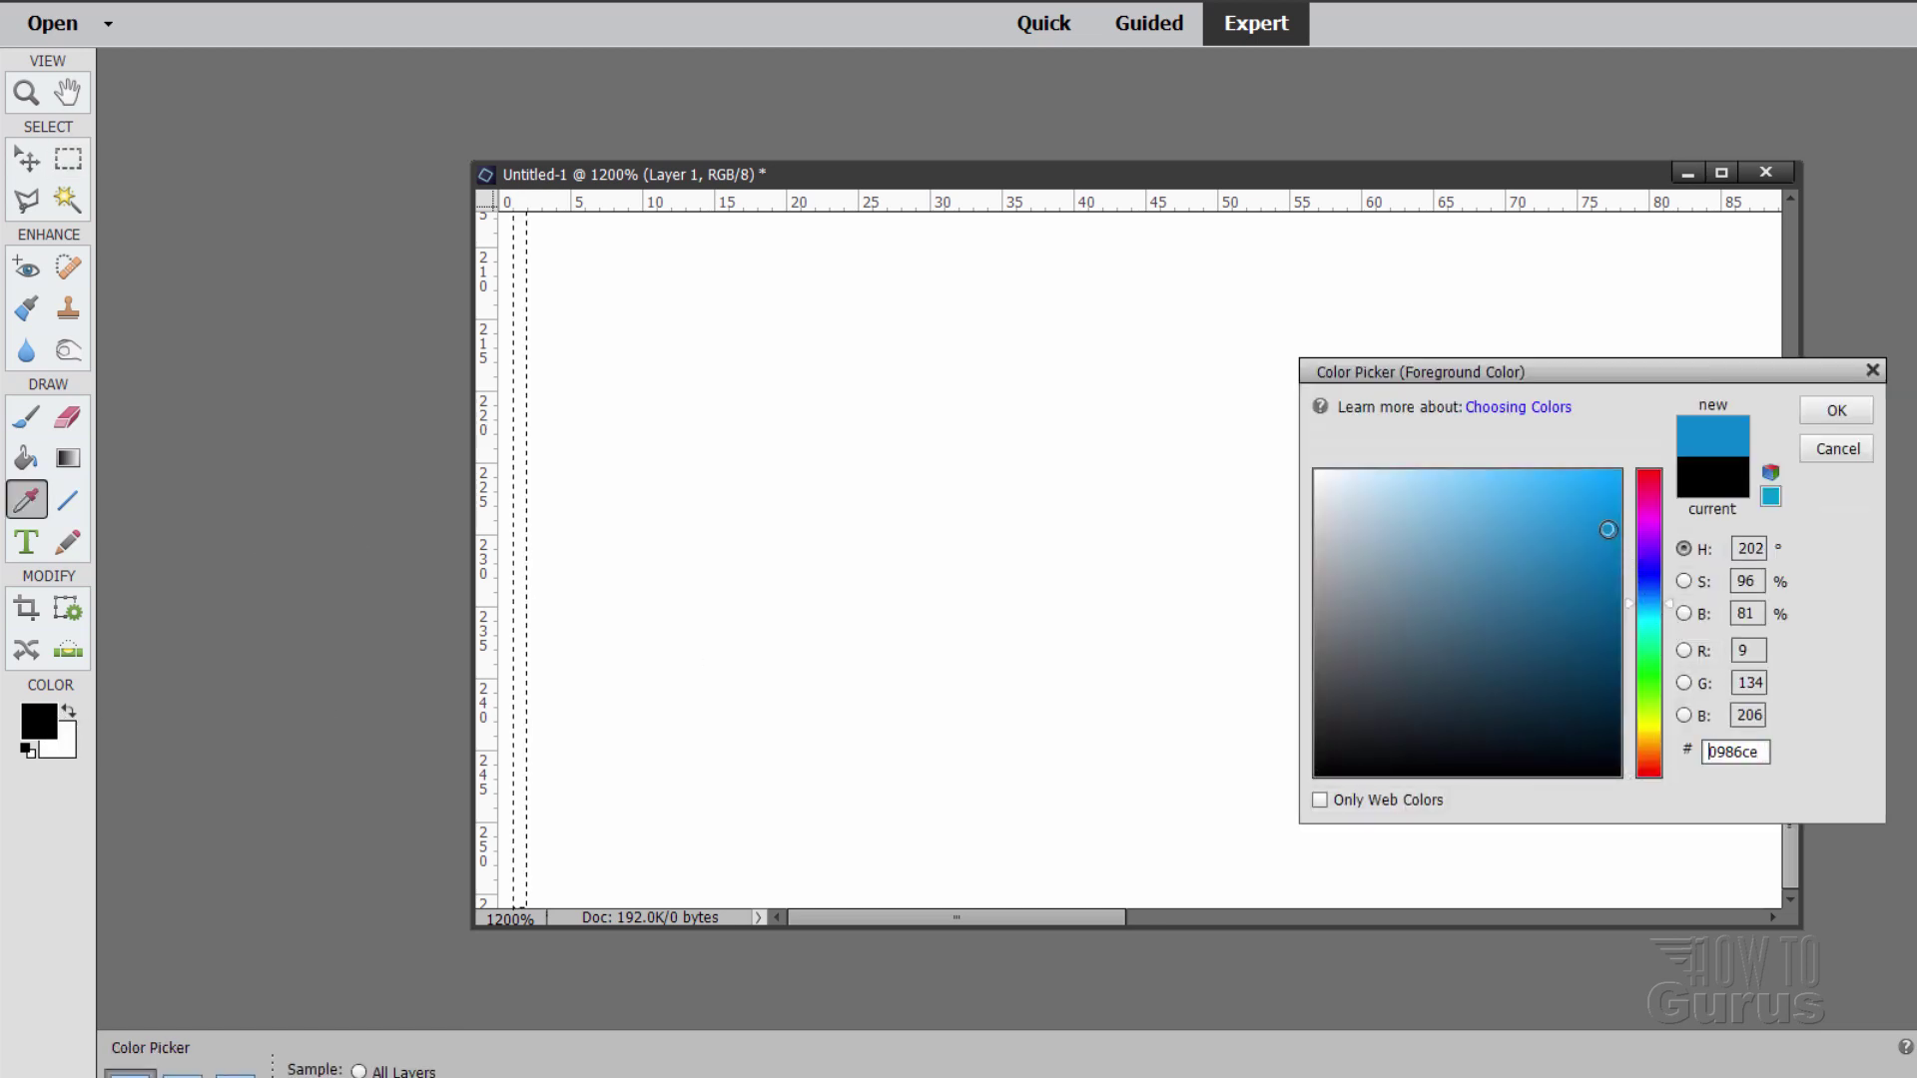
left_click(1837, 410)
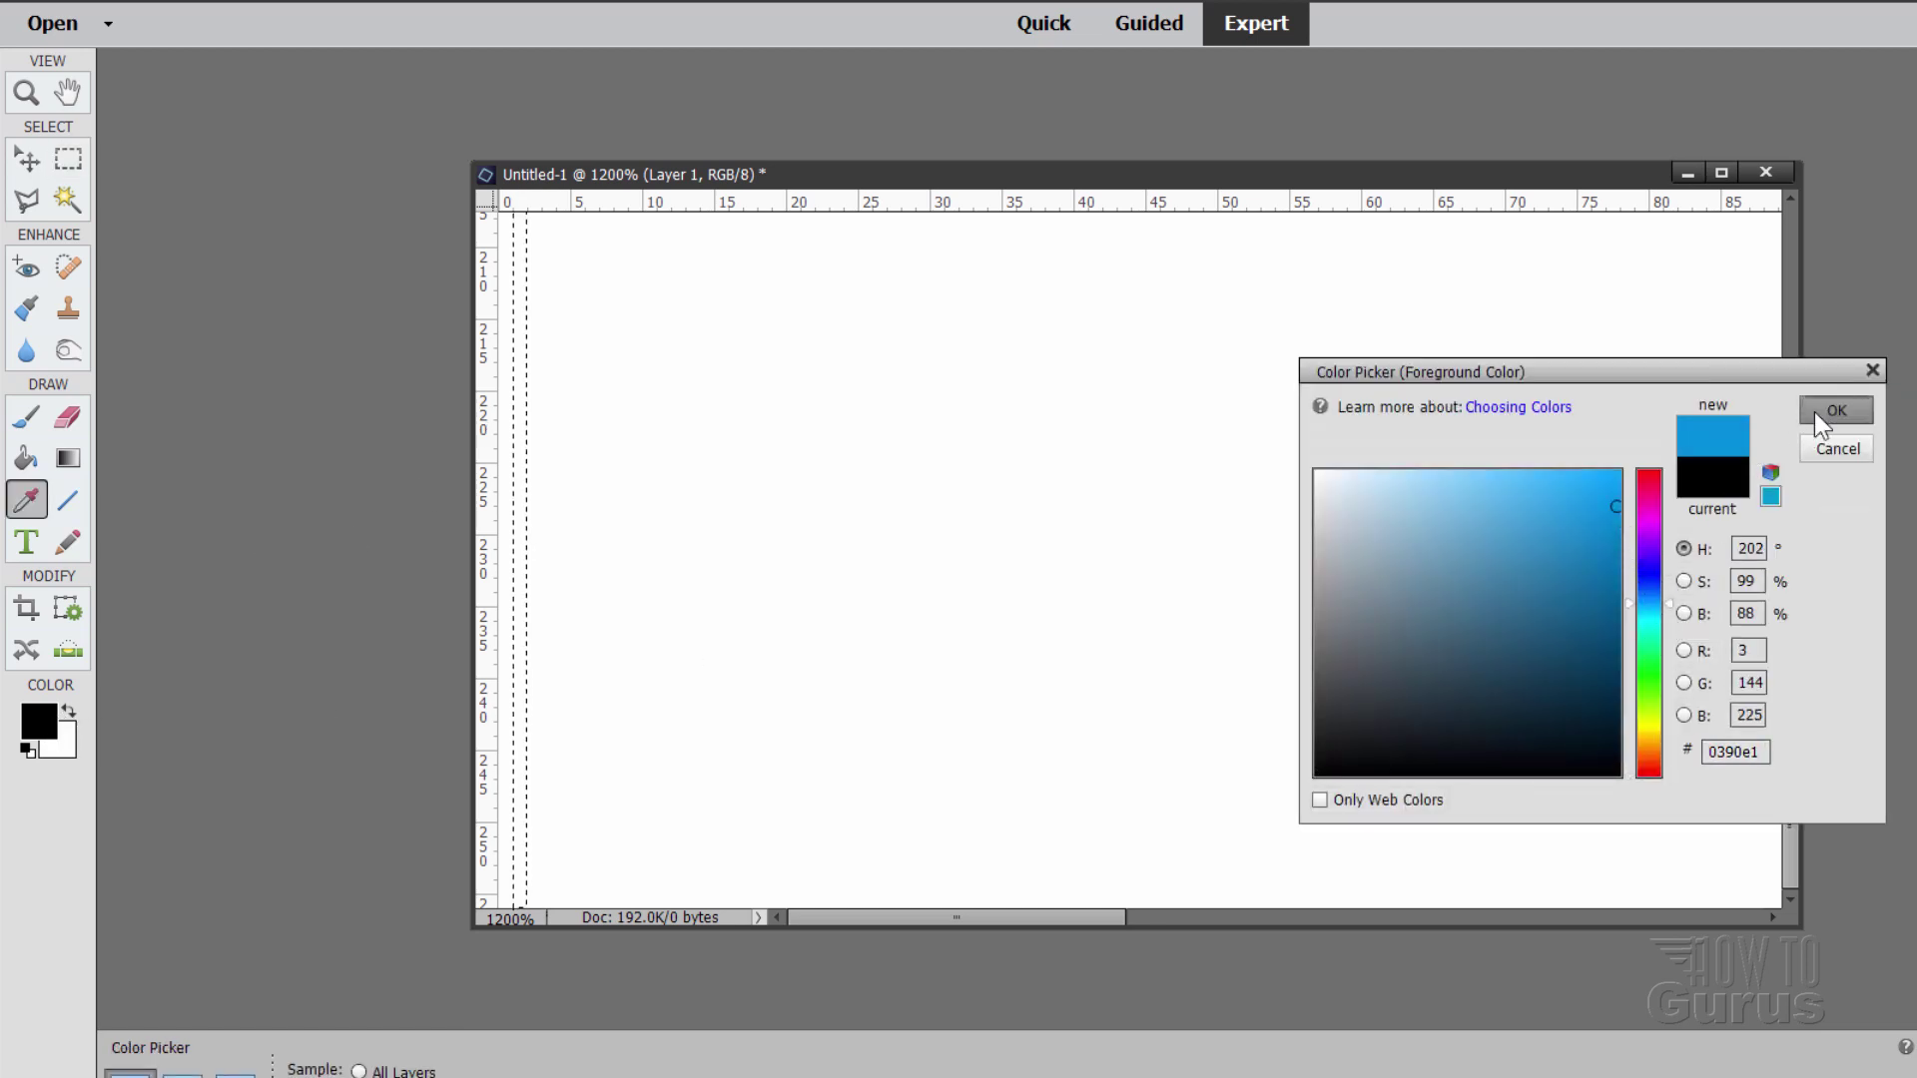
left_click(26, 458)
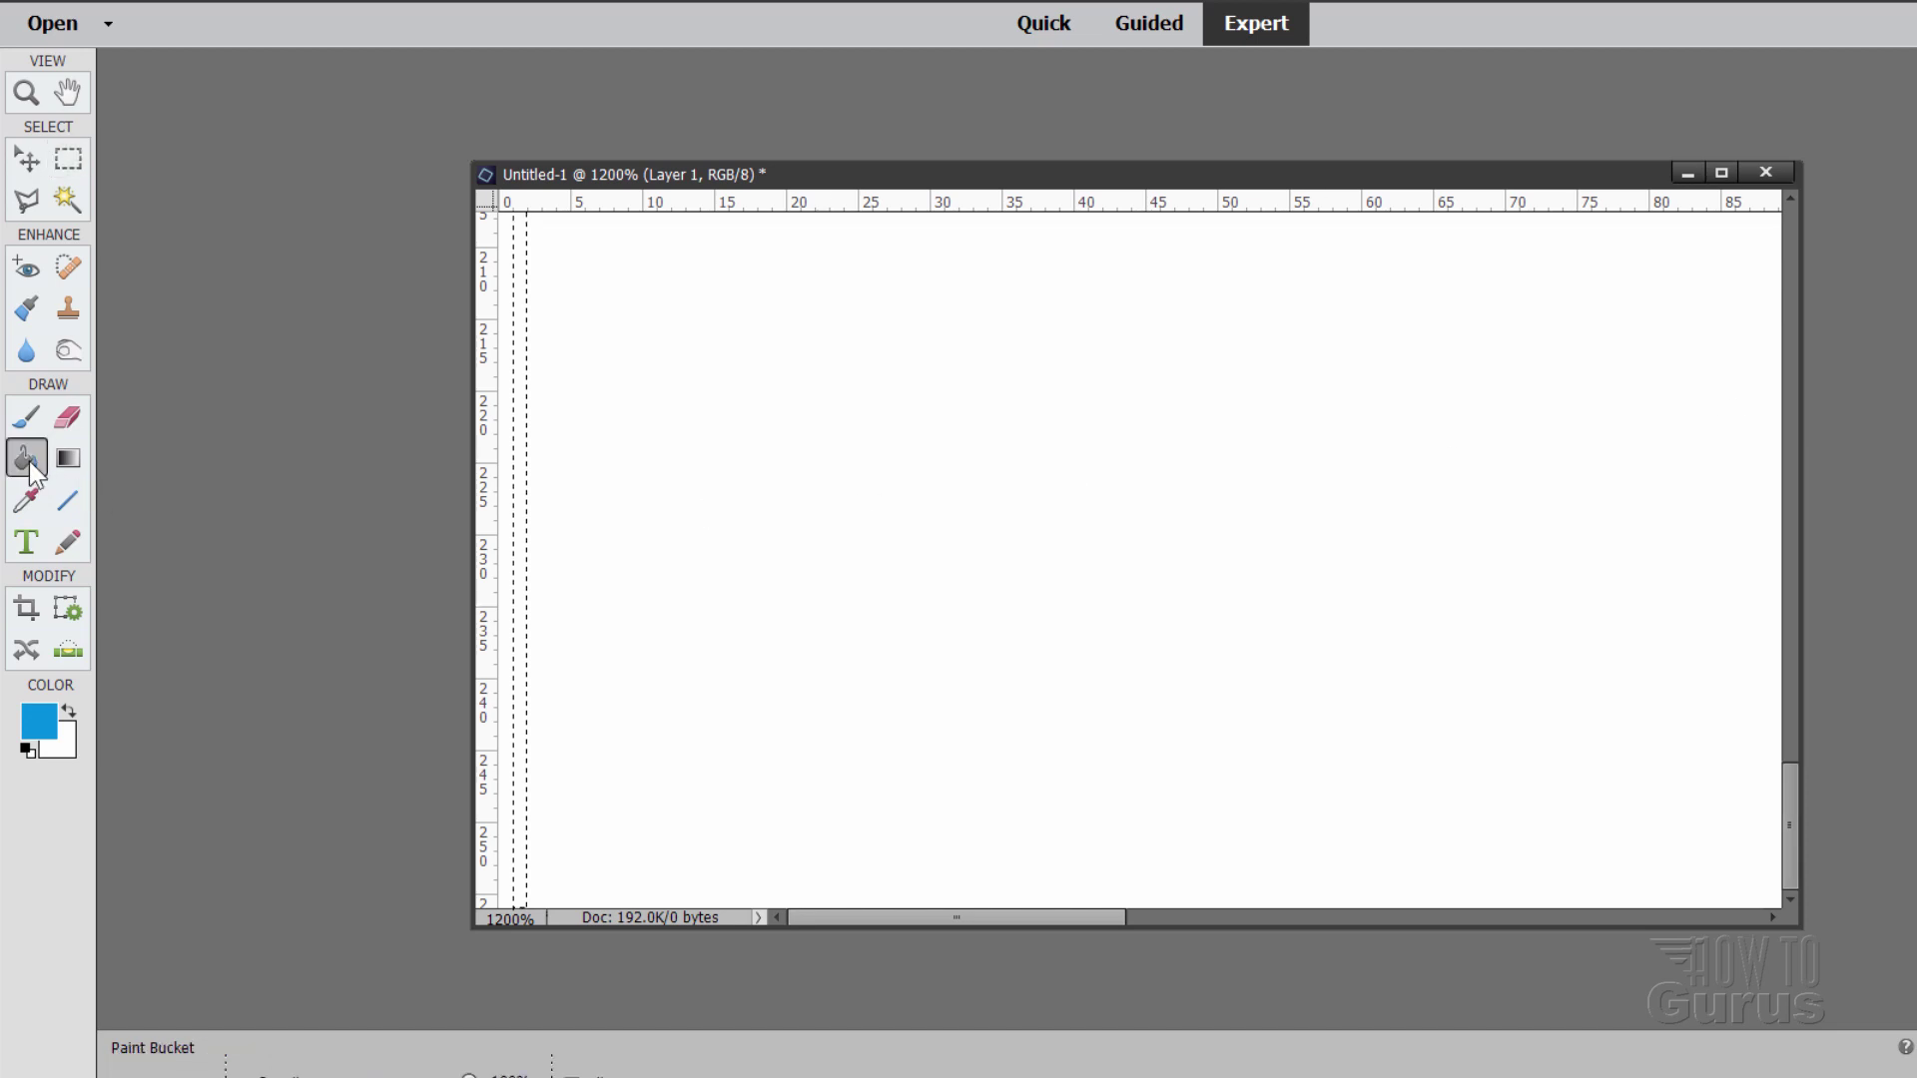
left_click(521, 516)
left_click_drag(1797, 794, 1787, 295)
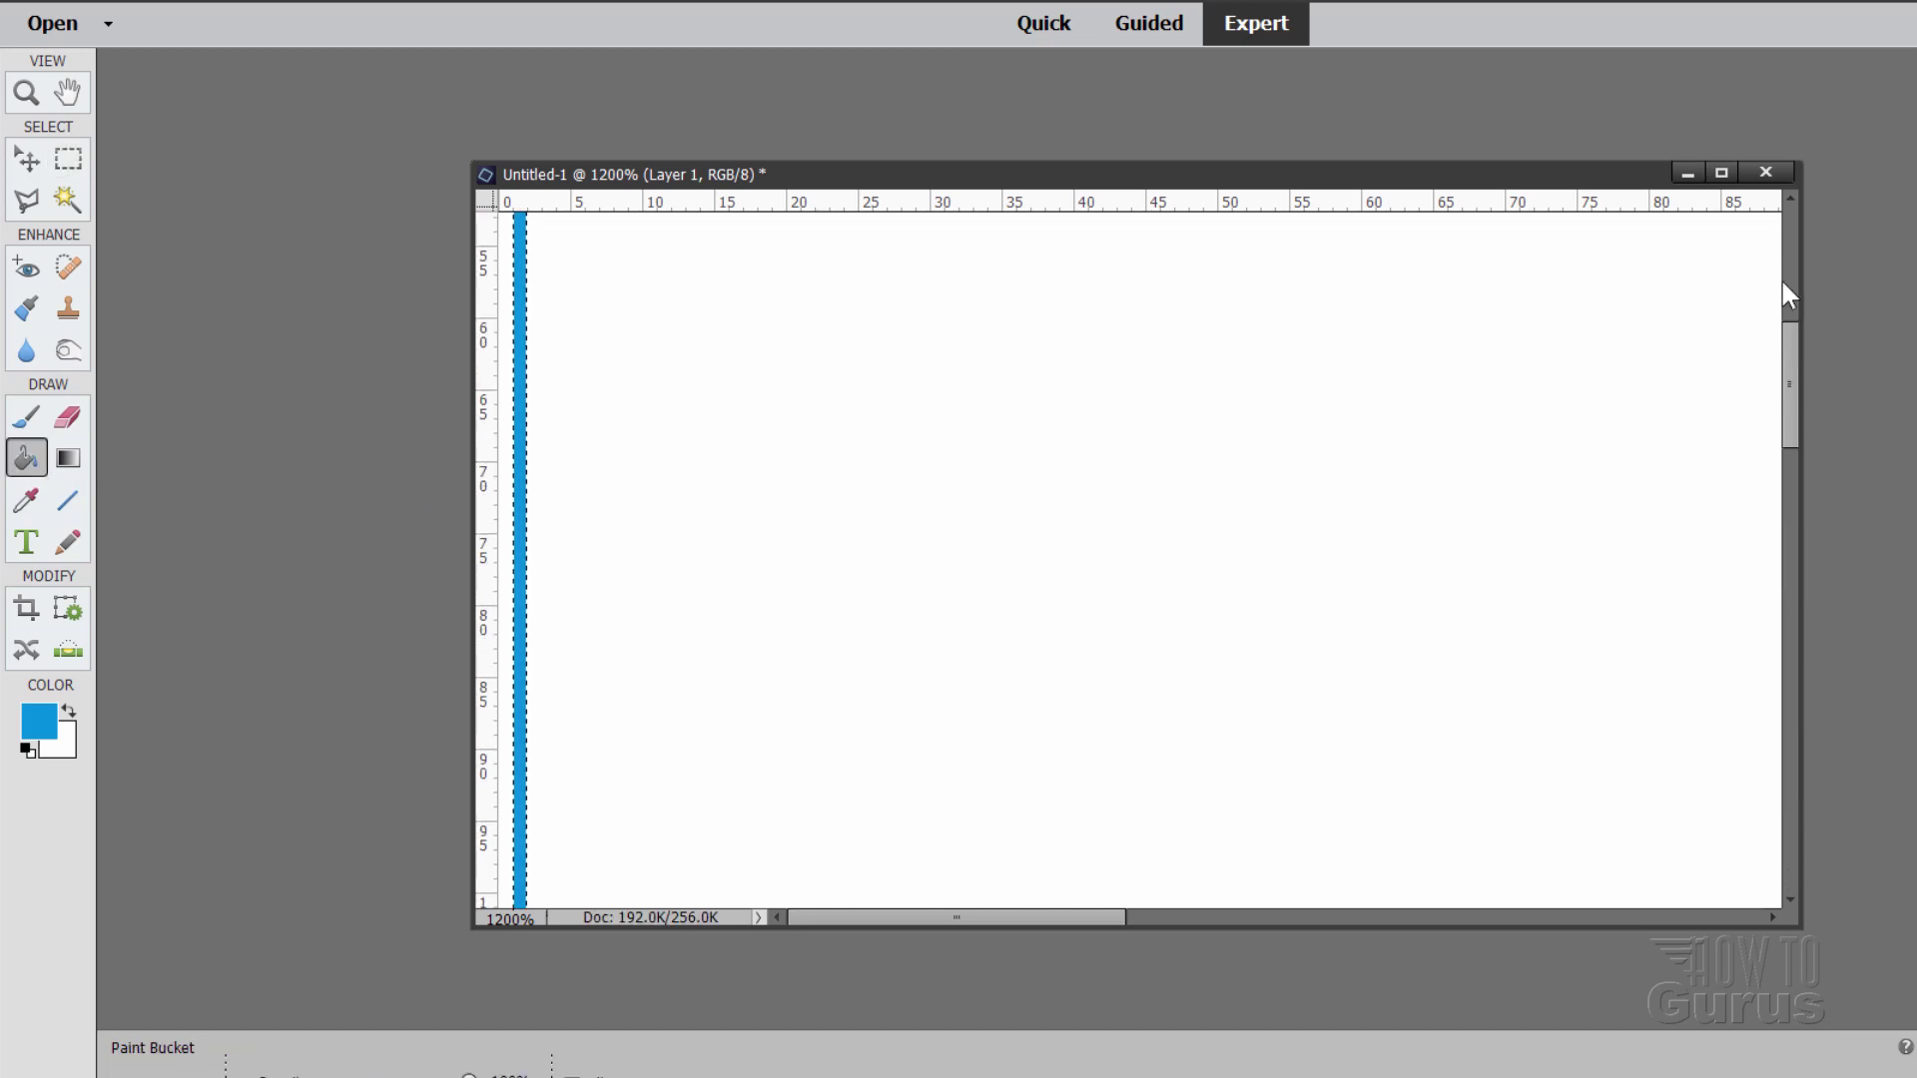
left_click(1786, 289)
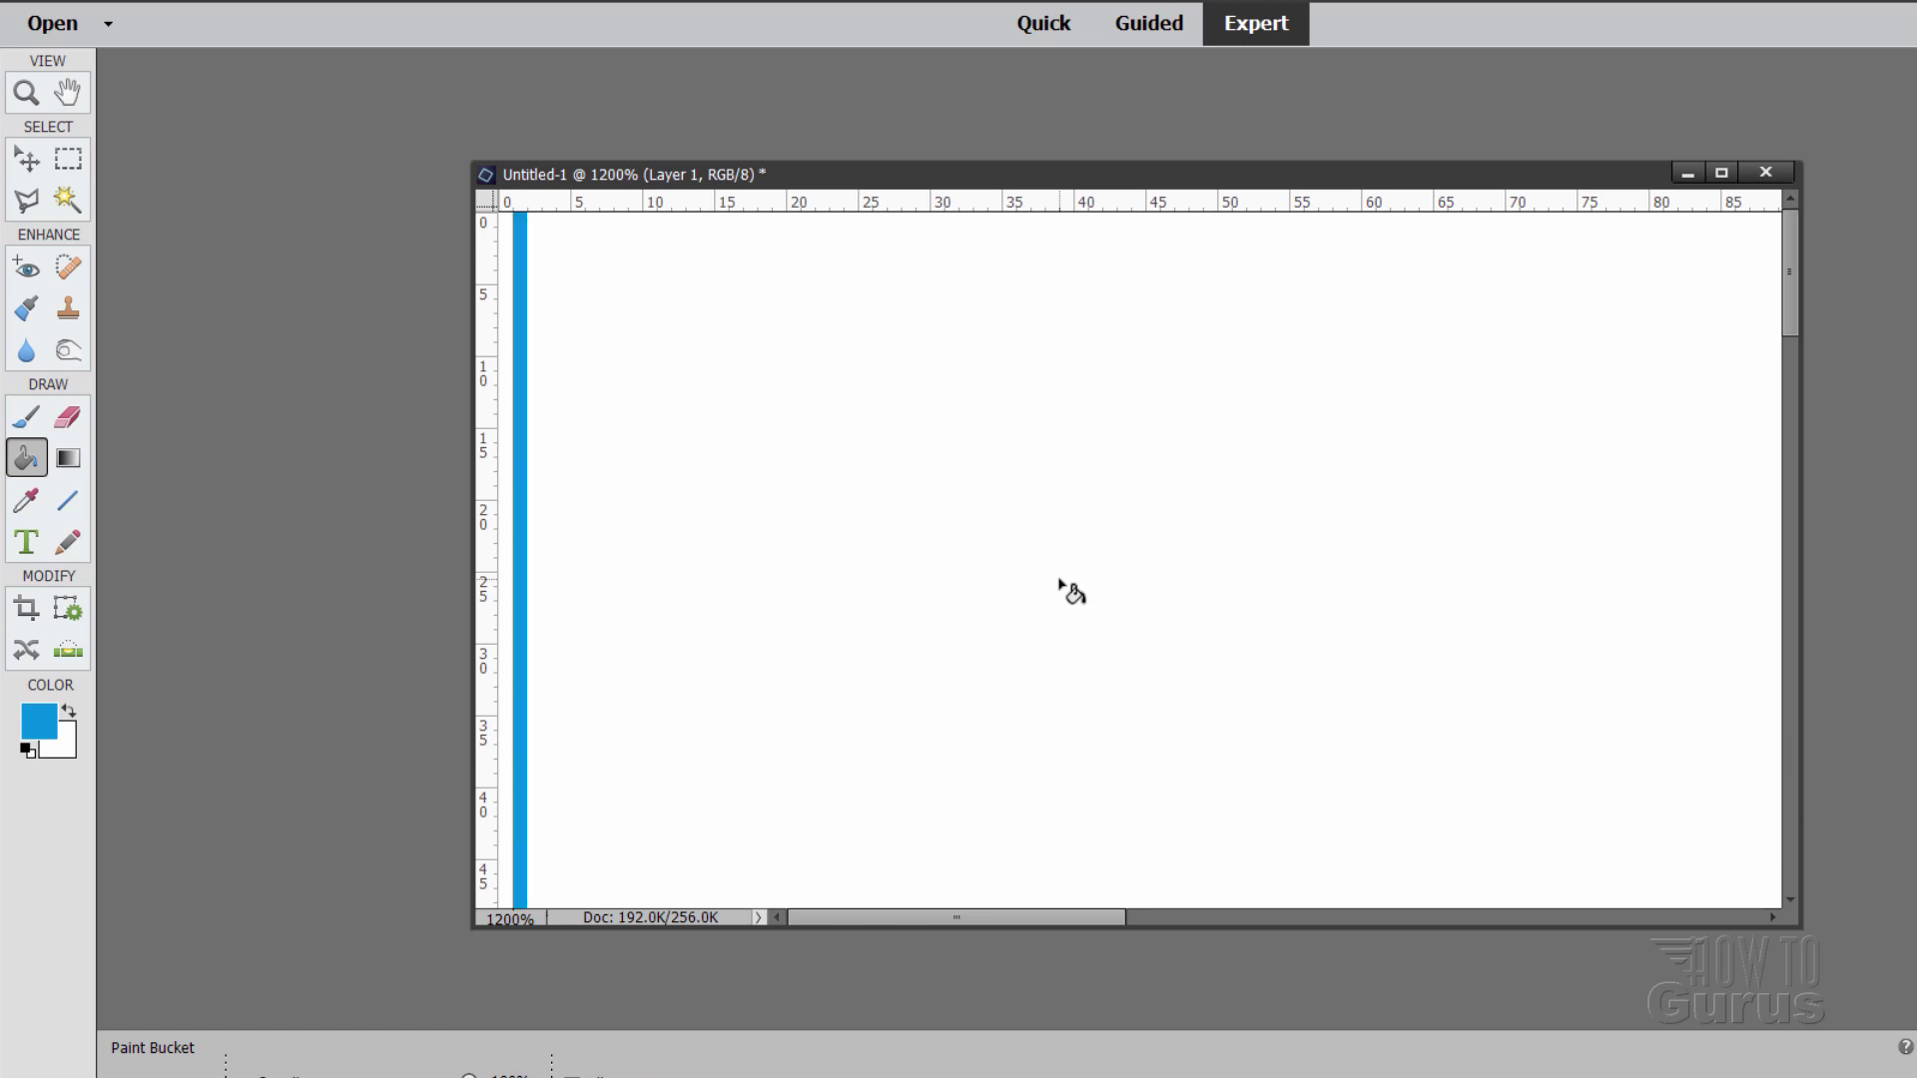
Select a 1-pixel-wide, full-height strip at x 5 with the Rectangular Marquee.
left_click(77, 165)
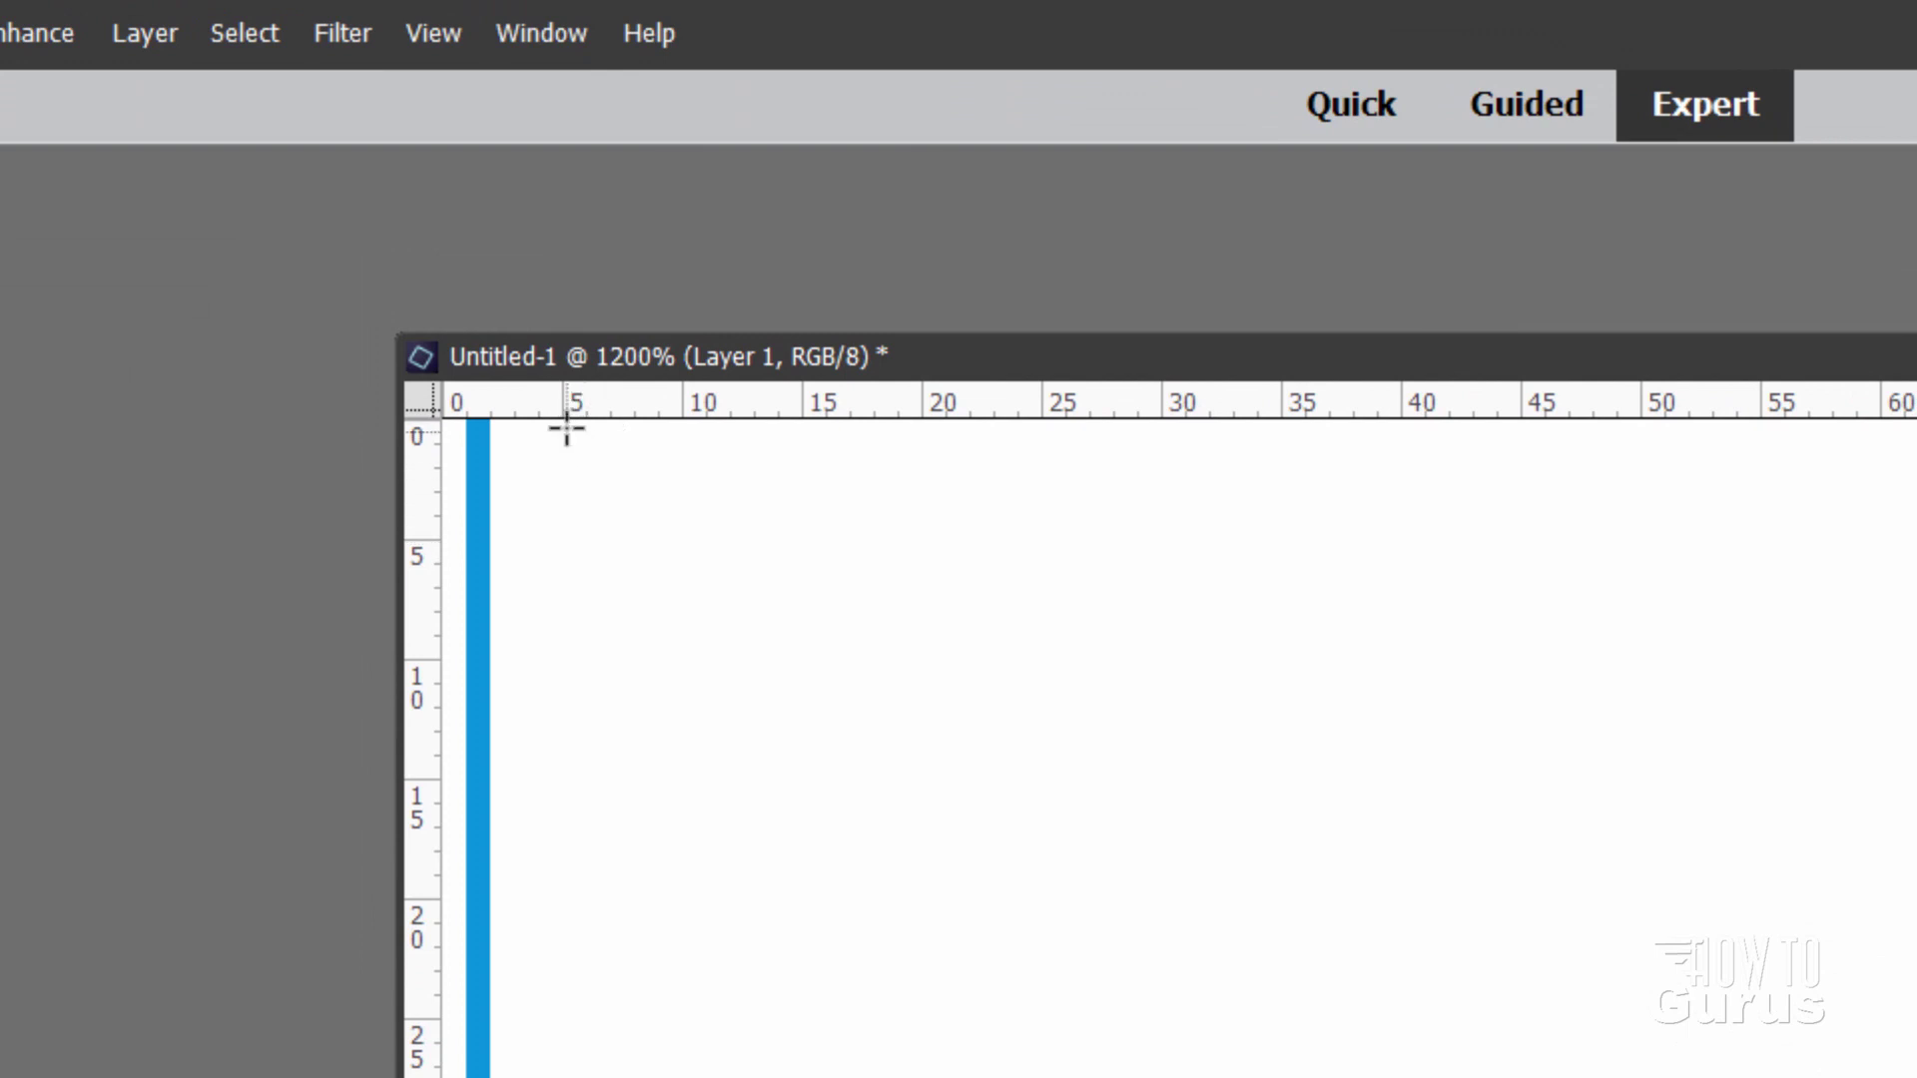
left_click_drag(566, 428, 632, 1077)
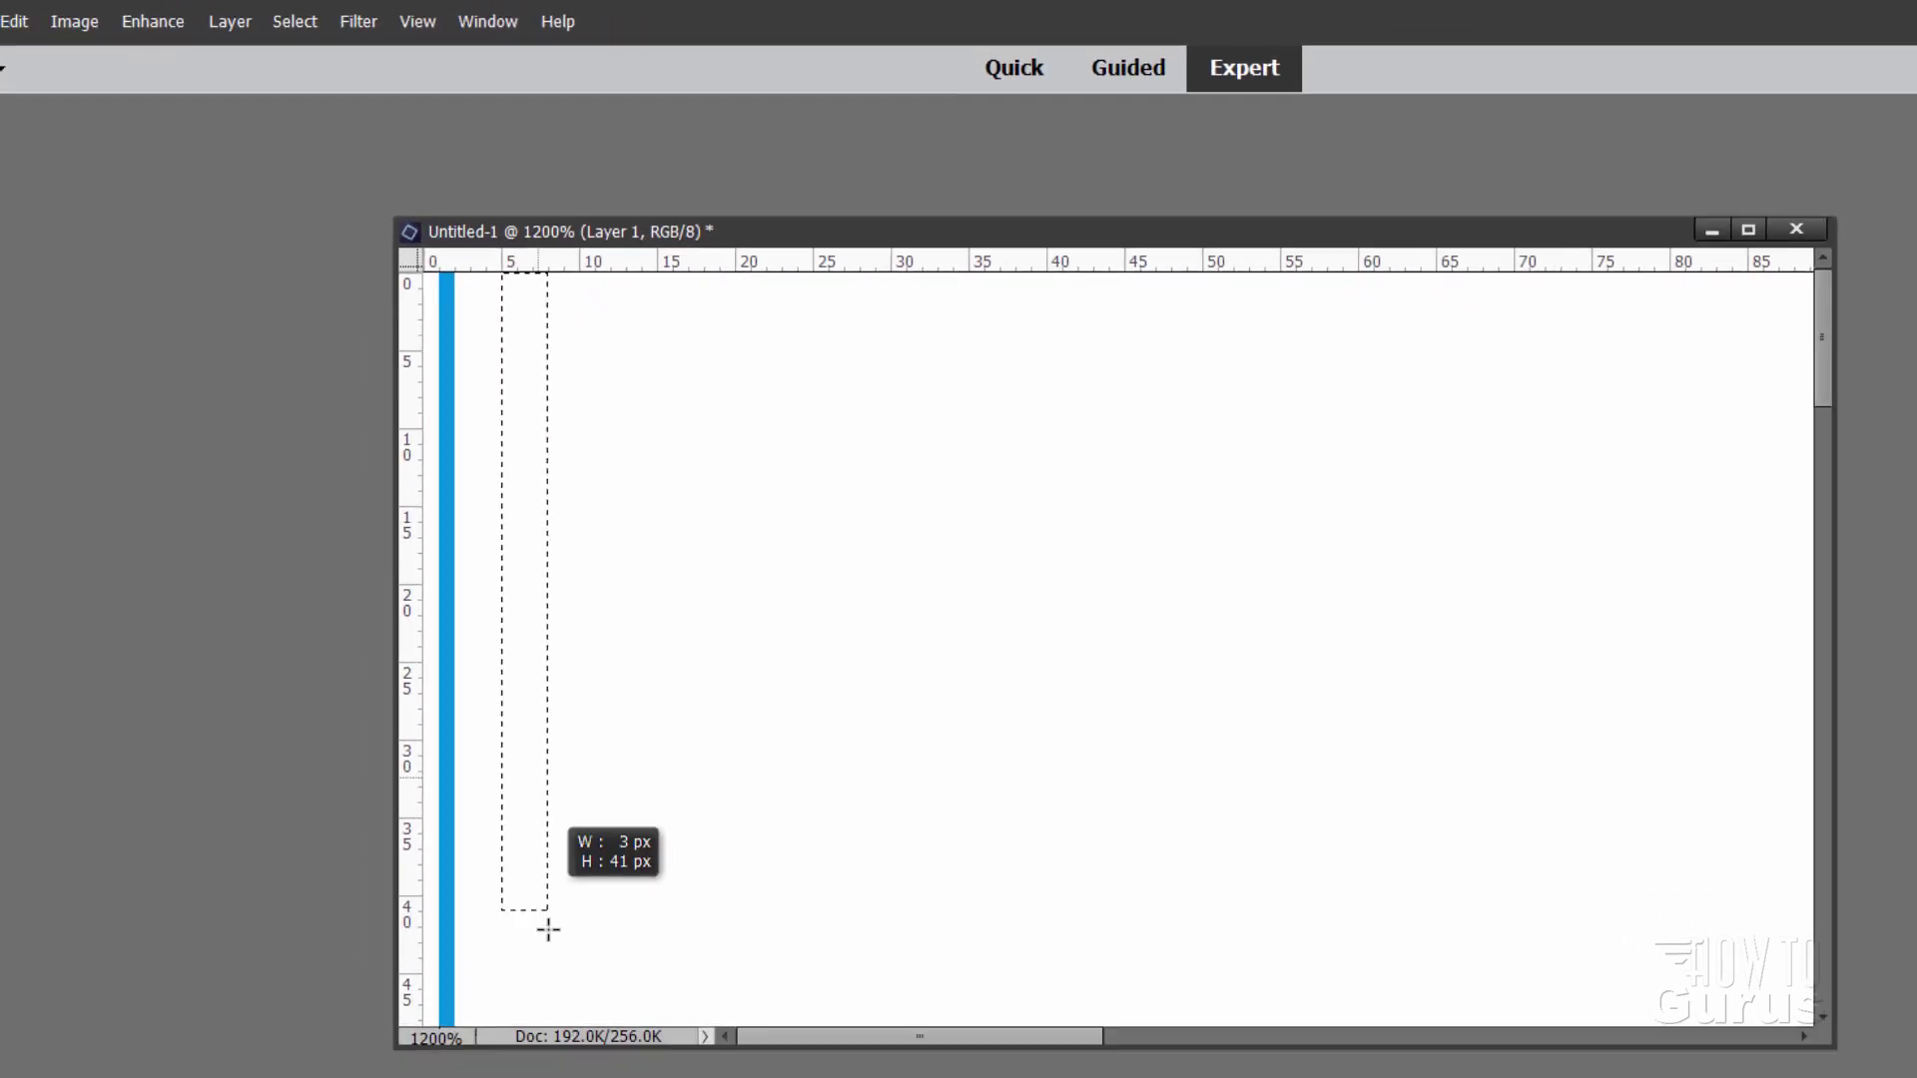
left_click_drag(549, 929, 550, 1077)
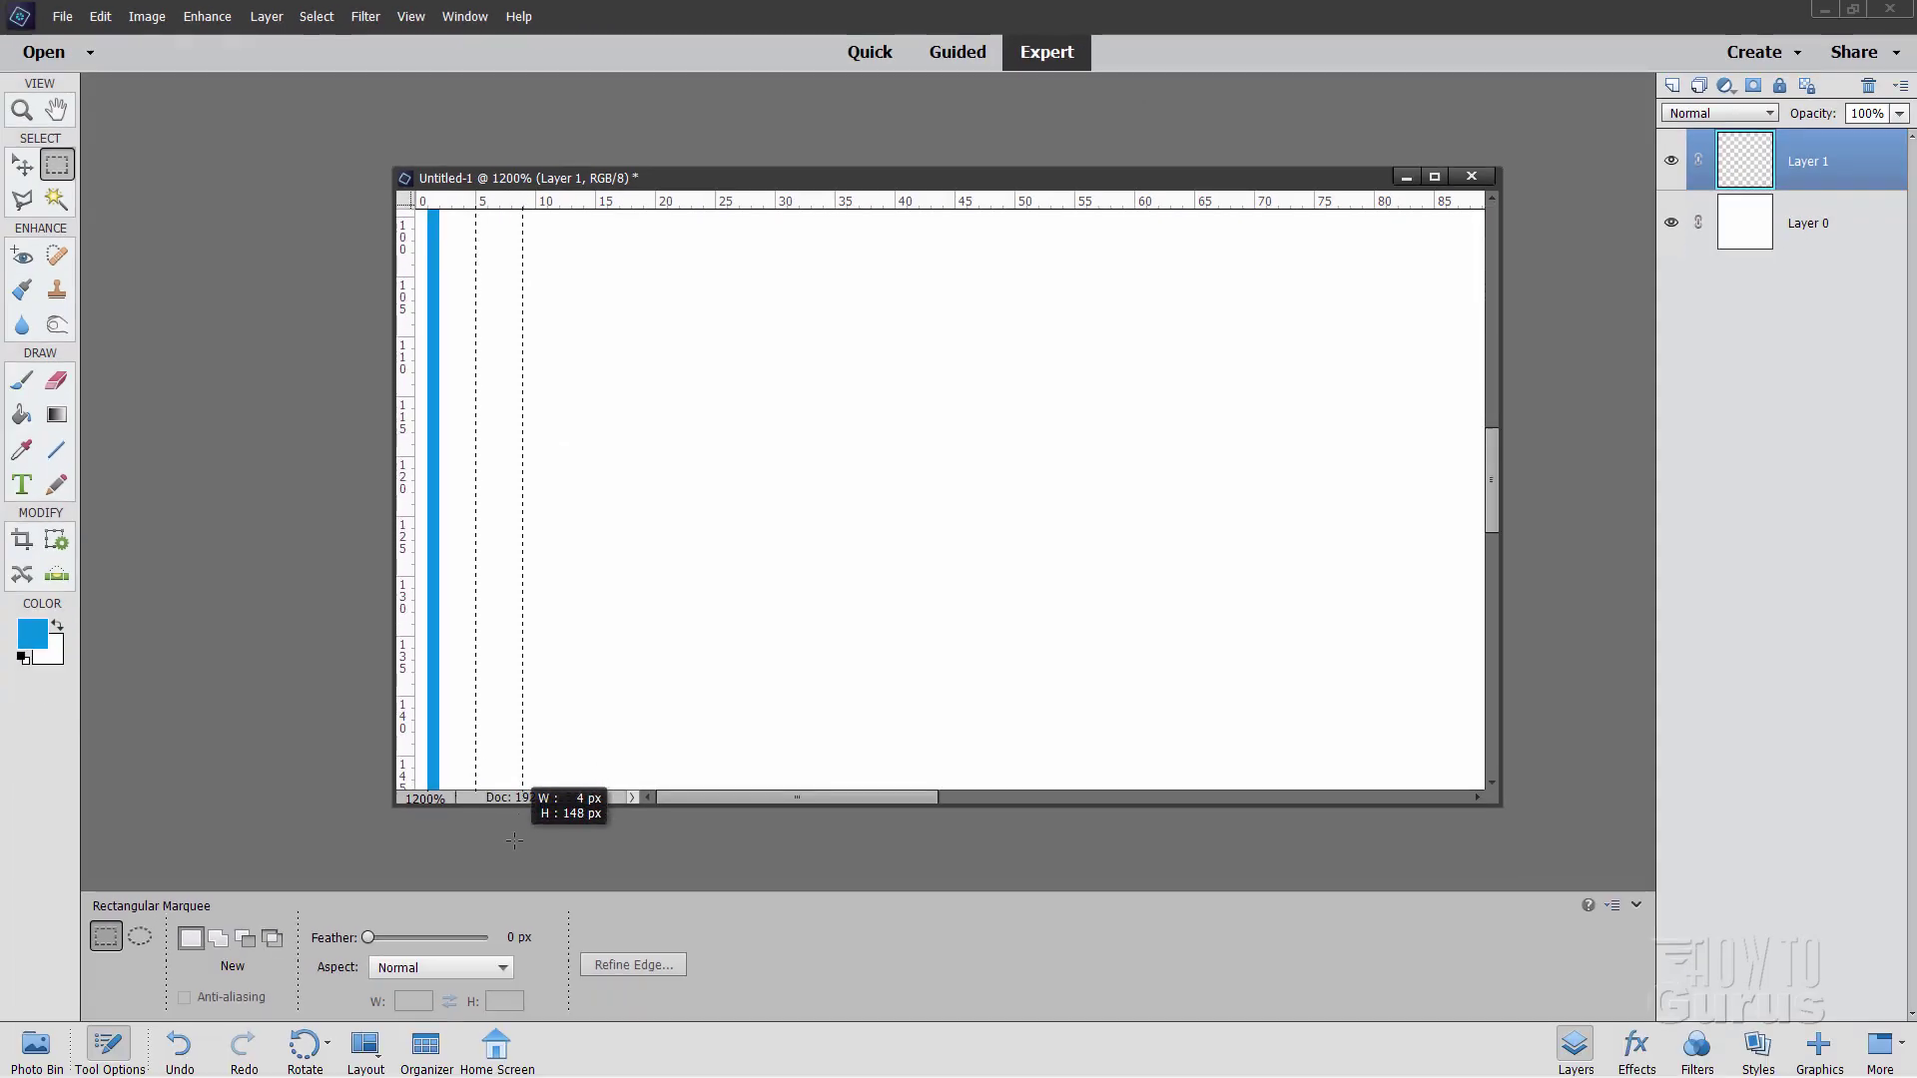
left_click_drag(514, 841, 485, 840)
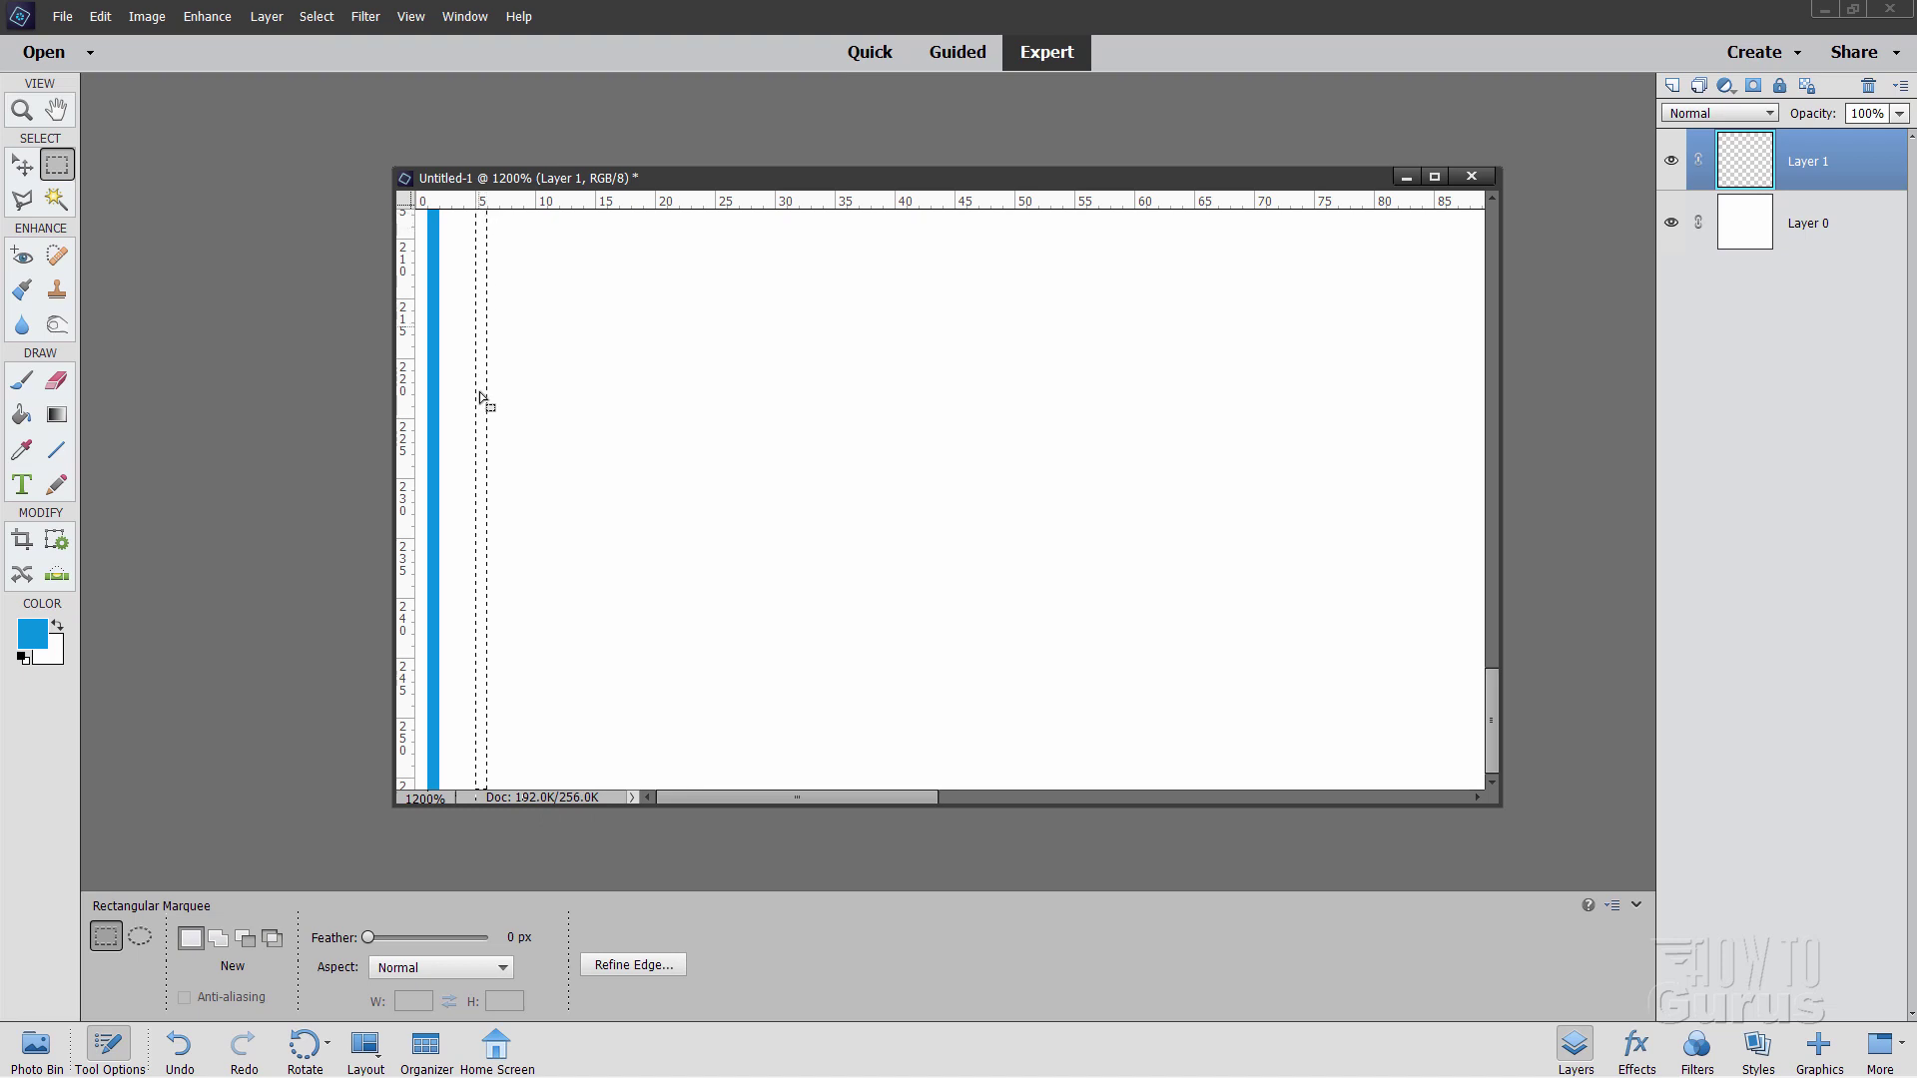
Fill the strip with brown 9b6e01, deselect, then select a 1-pixel full-height strip at x 25.
left_click(46, 635)
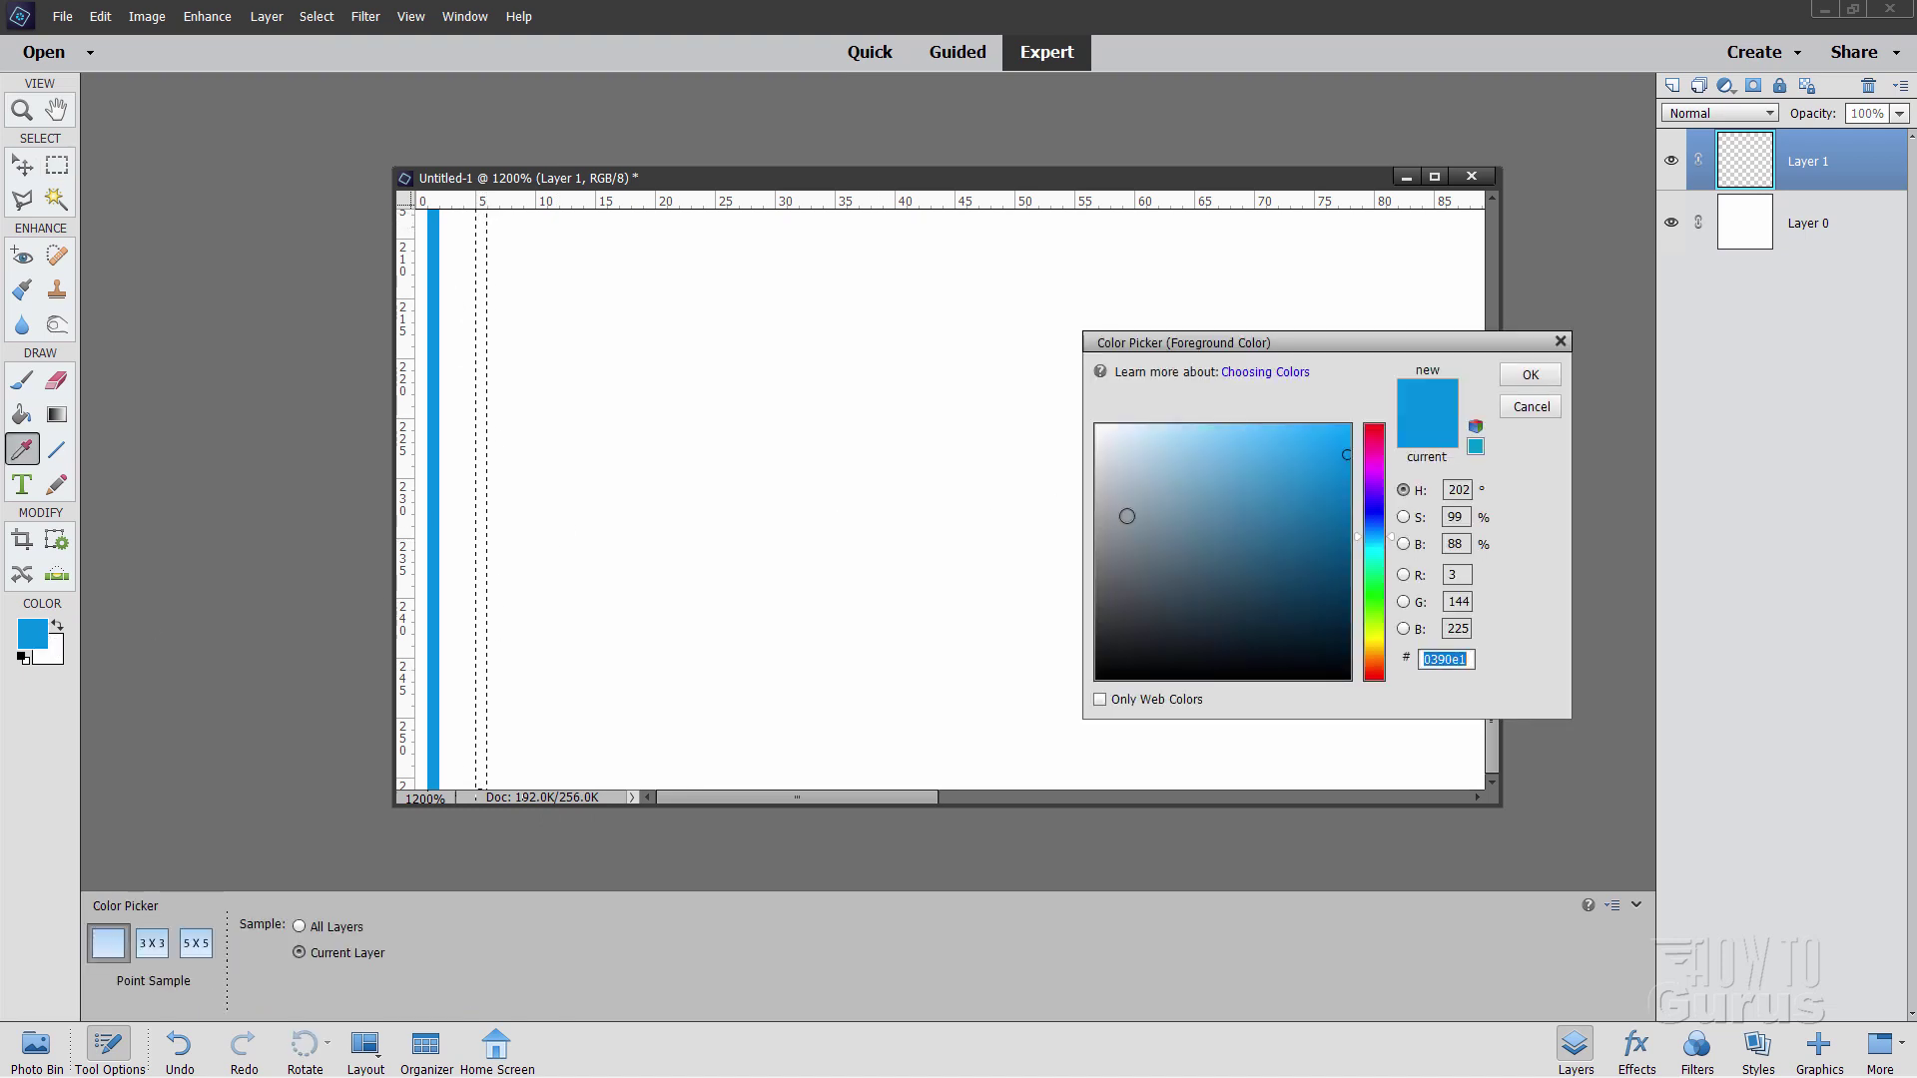
left_click(1373, 647)
left_click(1350, 526)
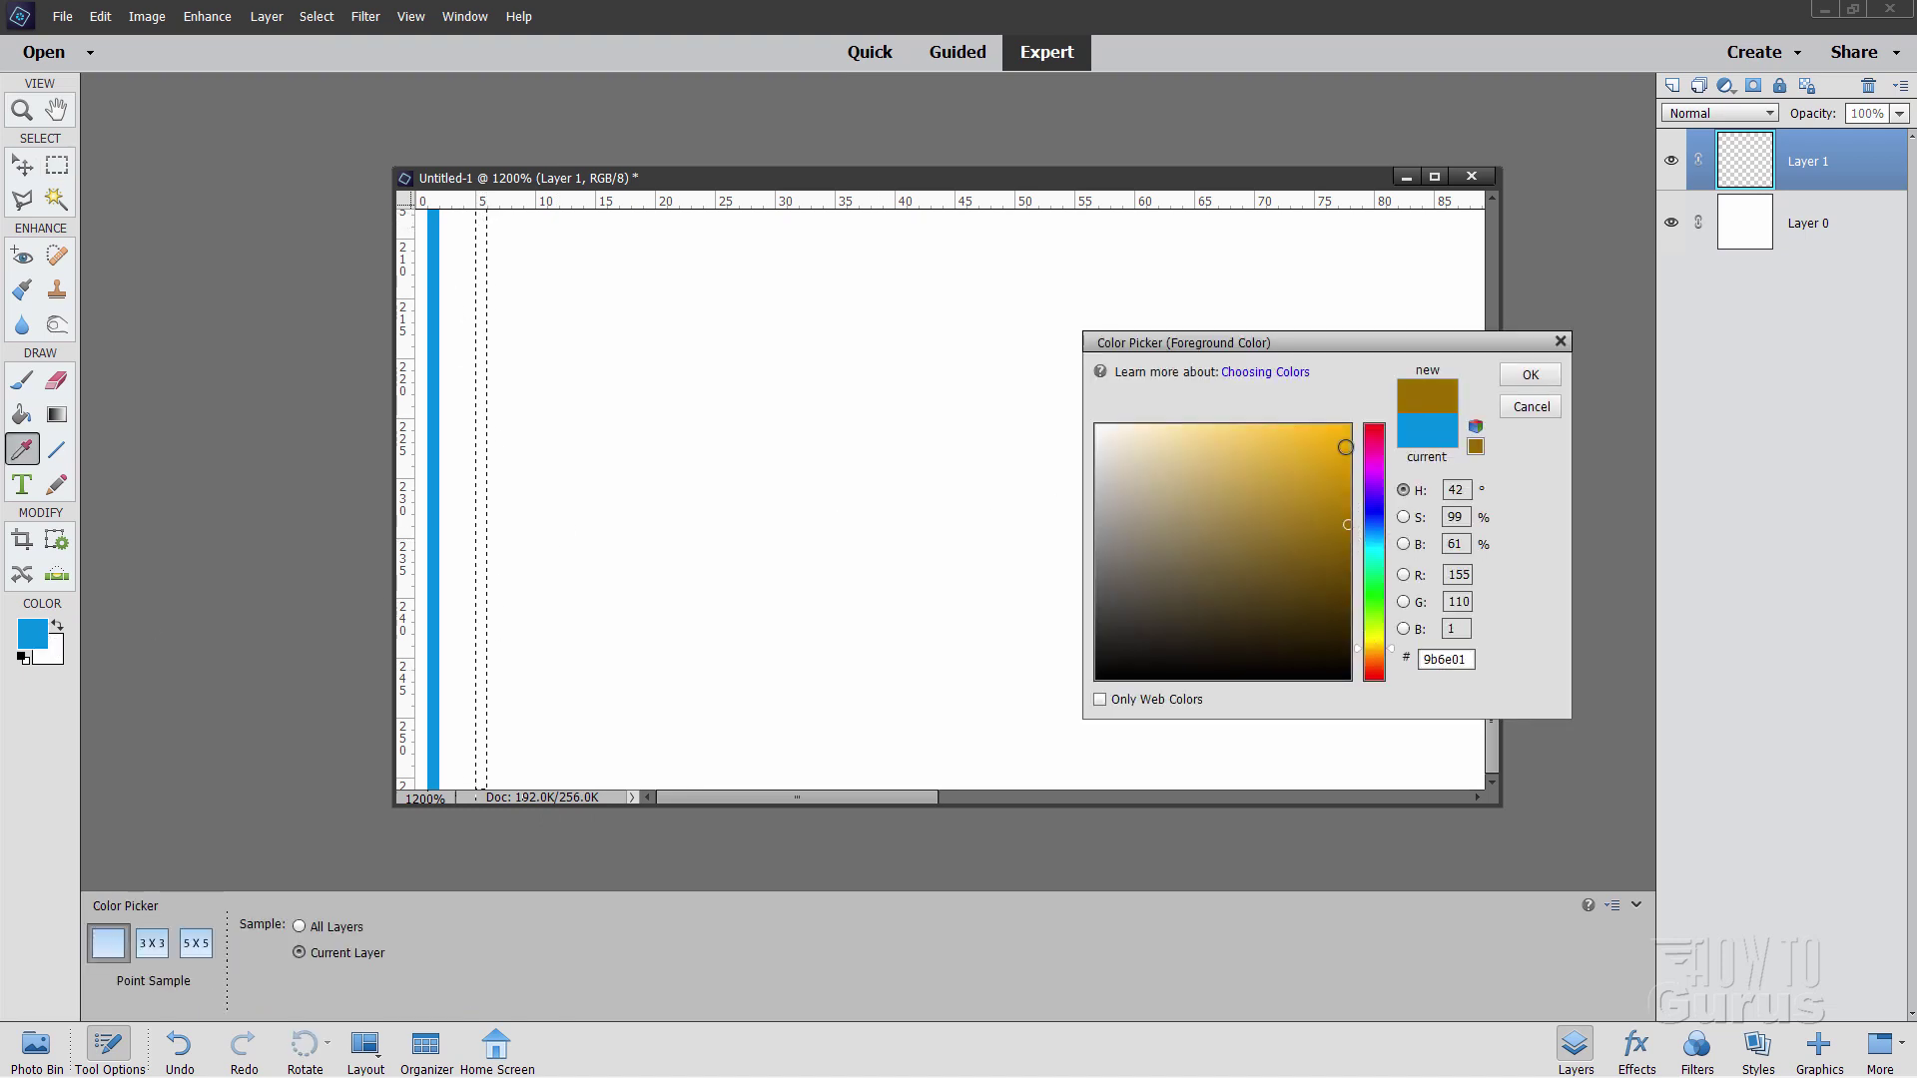
left_click(1528, 379)
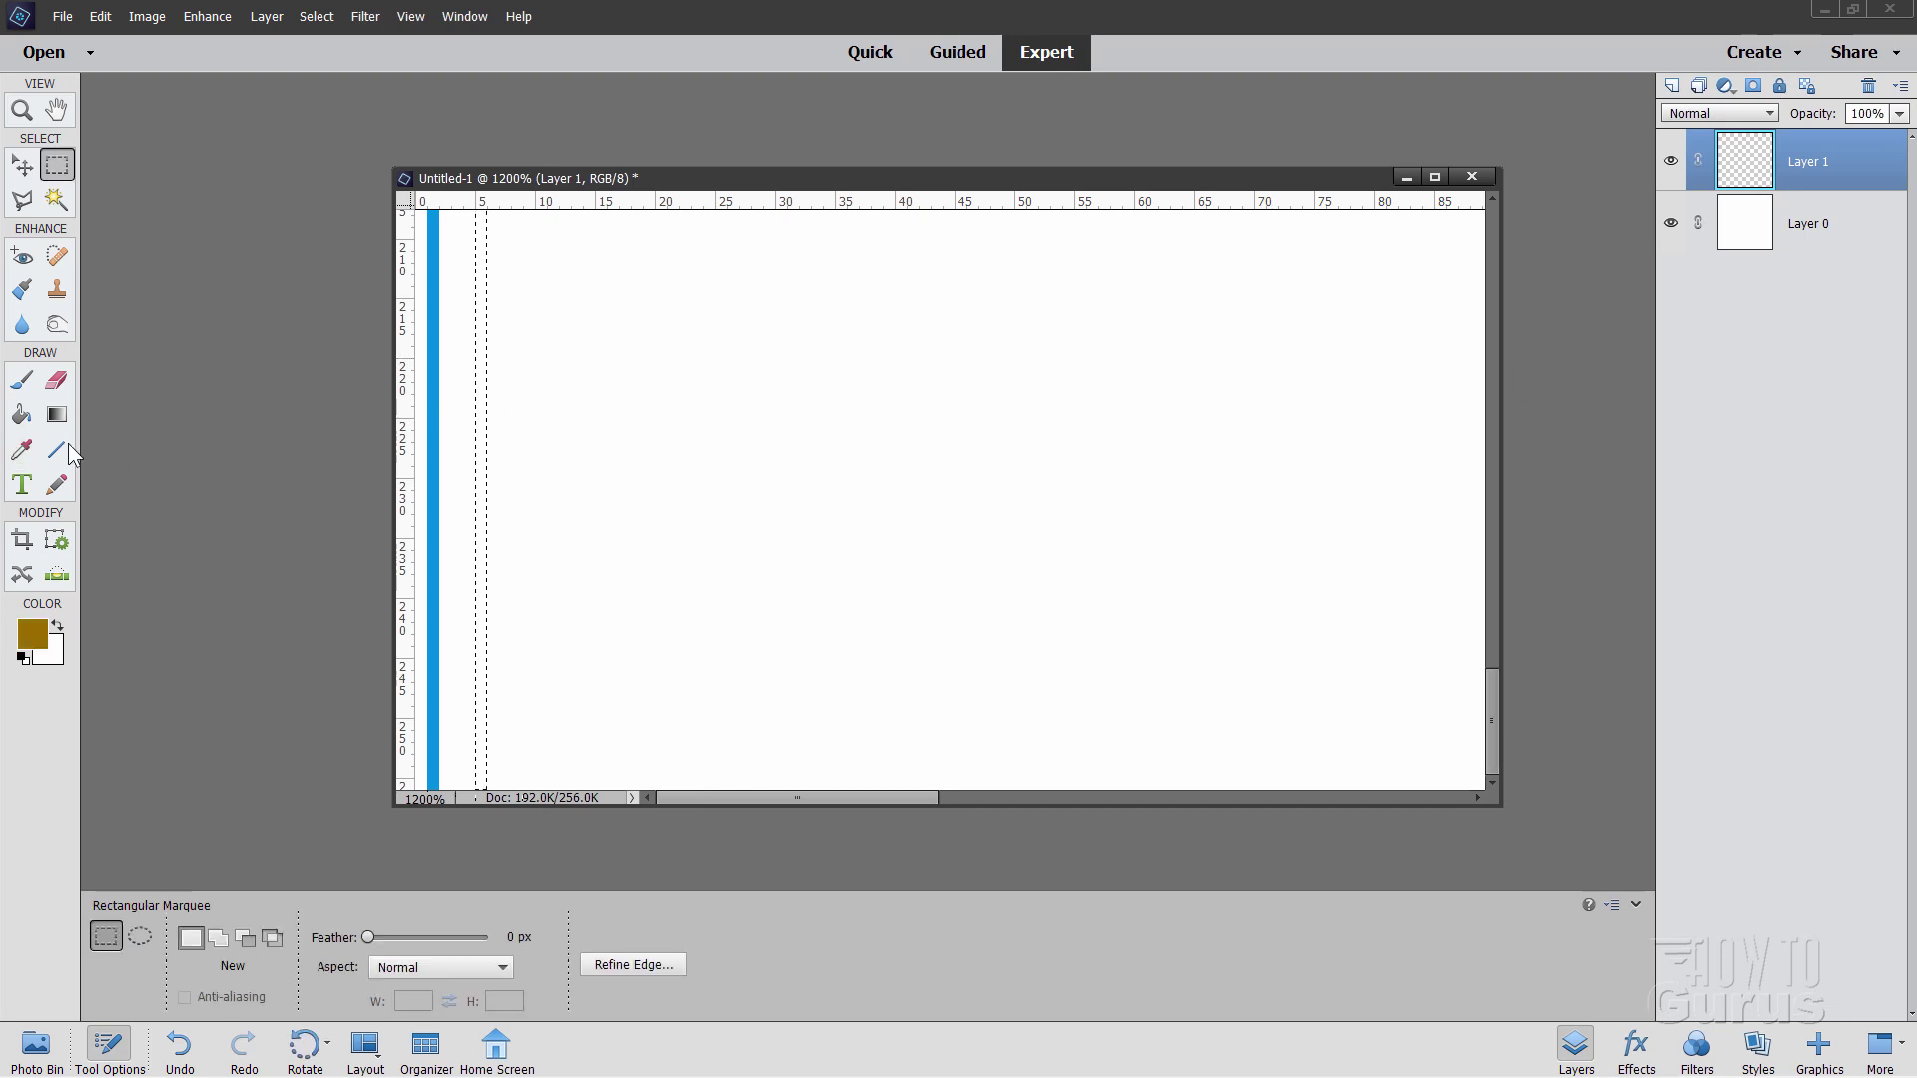
left_click(21, 415)
left_click(481, 459)
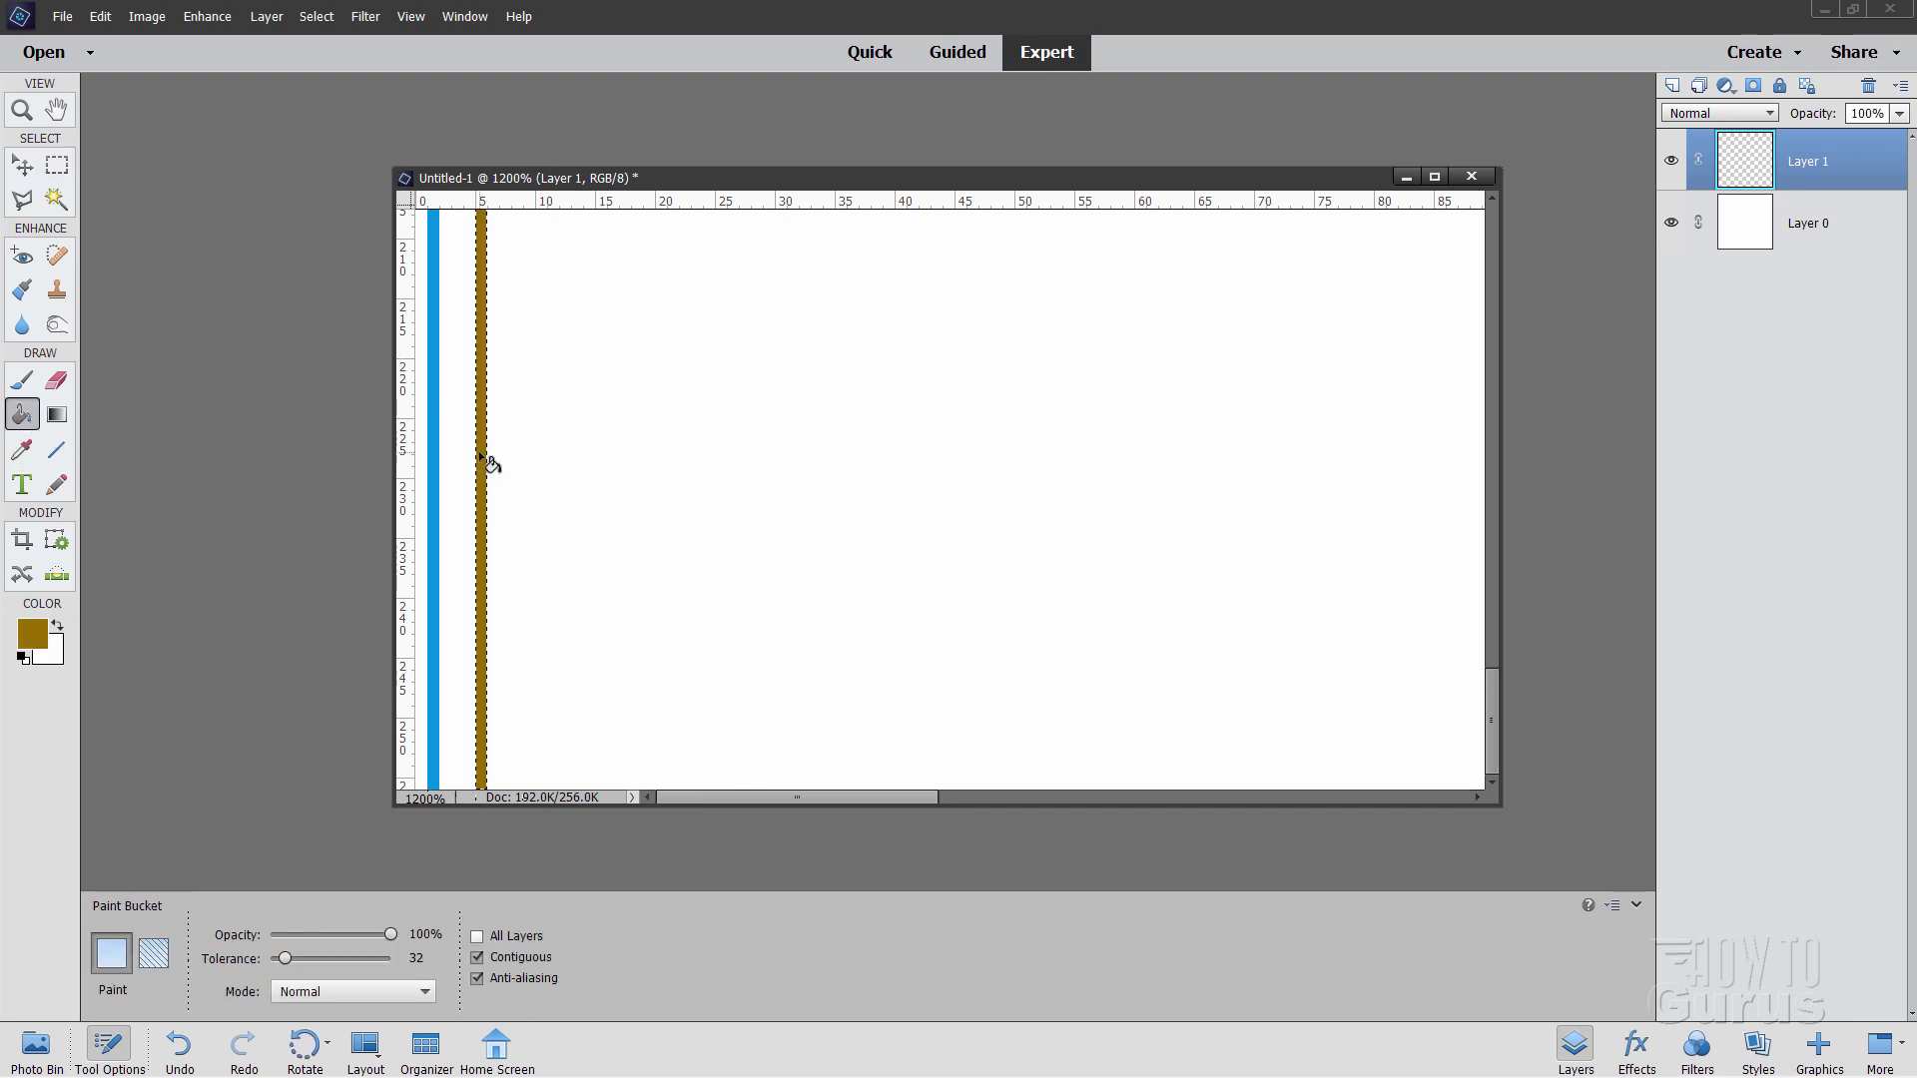
key("ctrl+d")
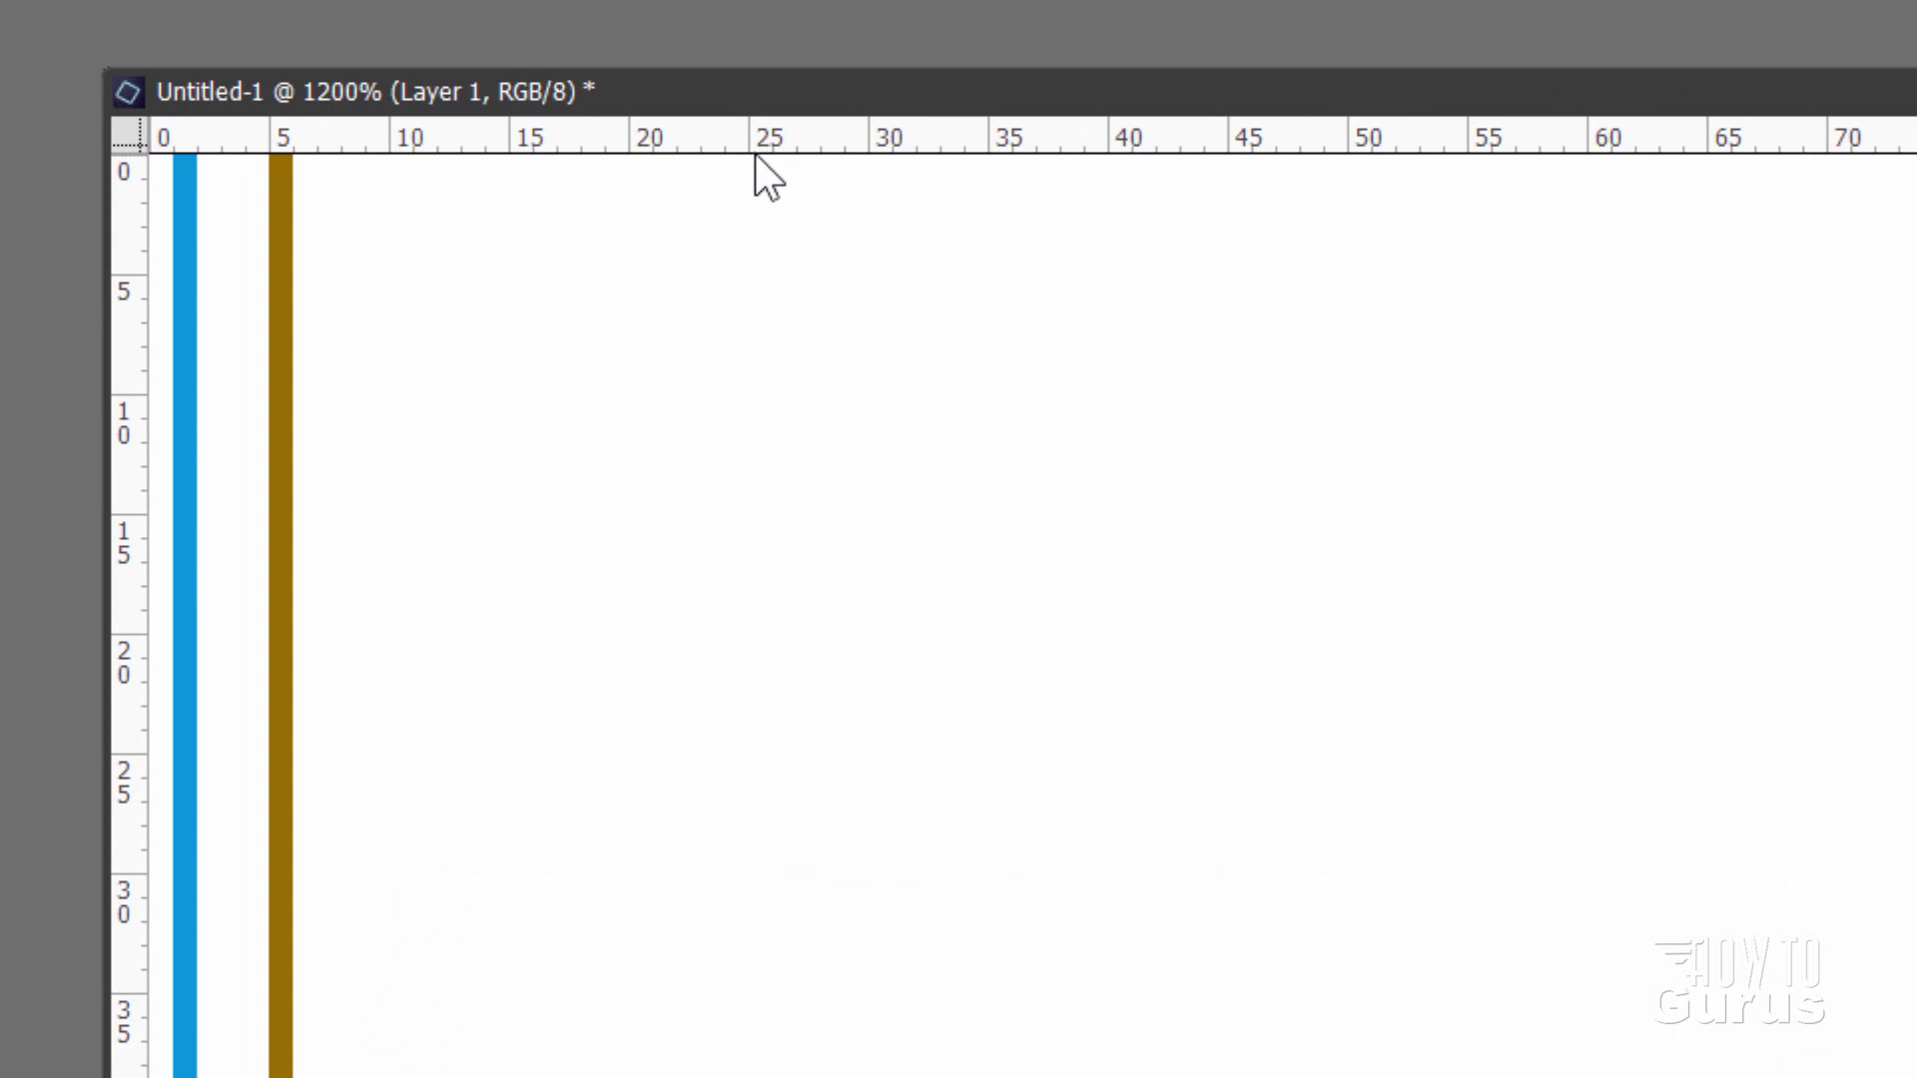
left_click_drag(758, 158, 771, 1077)
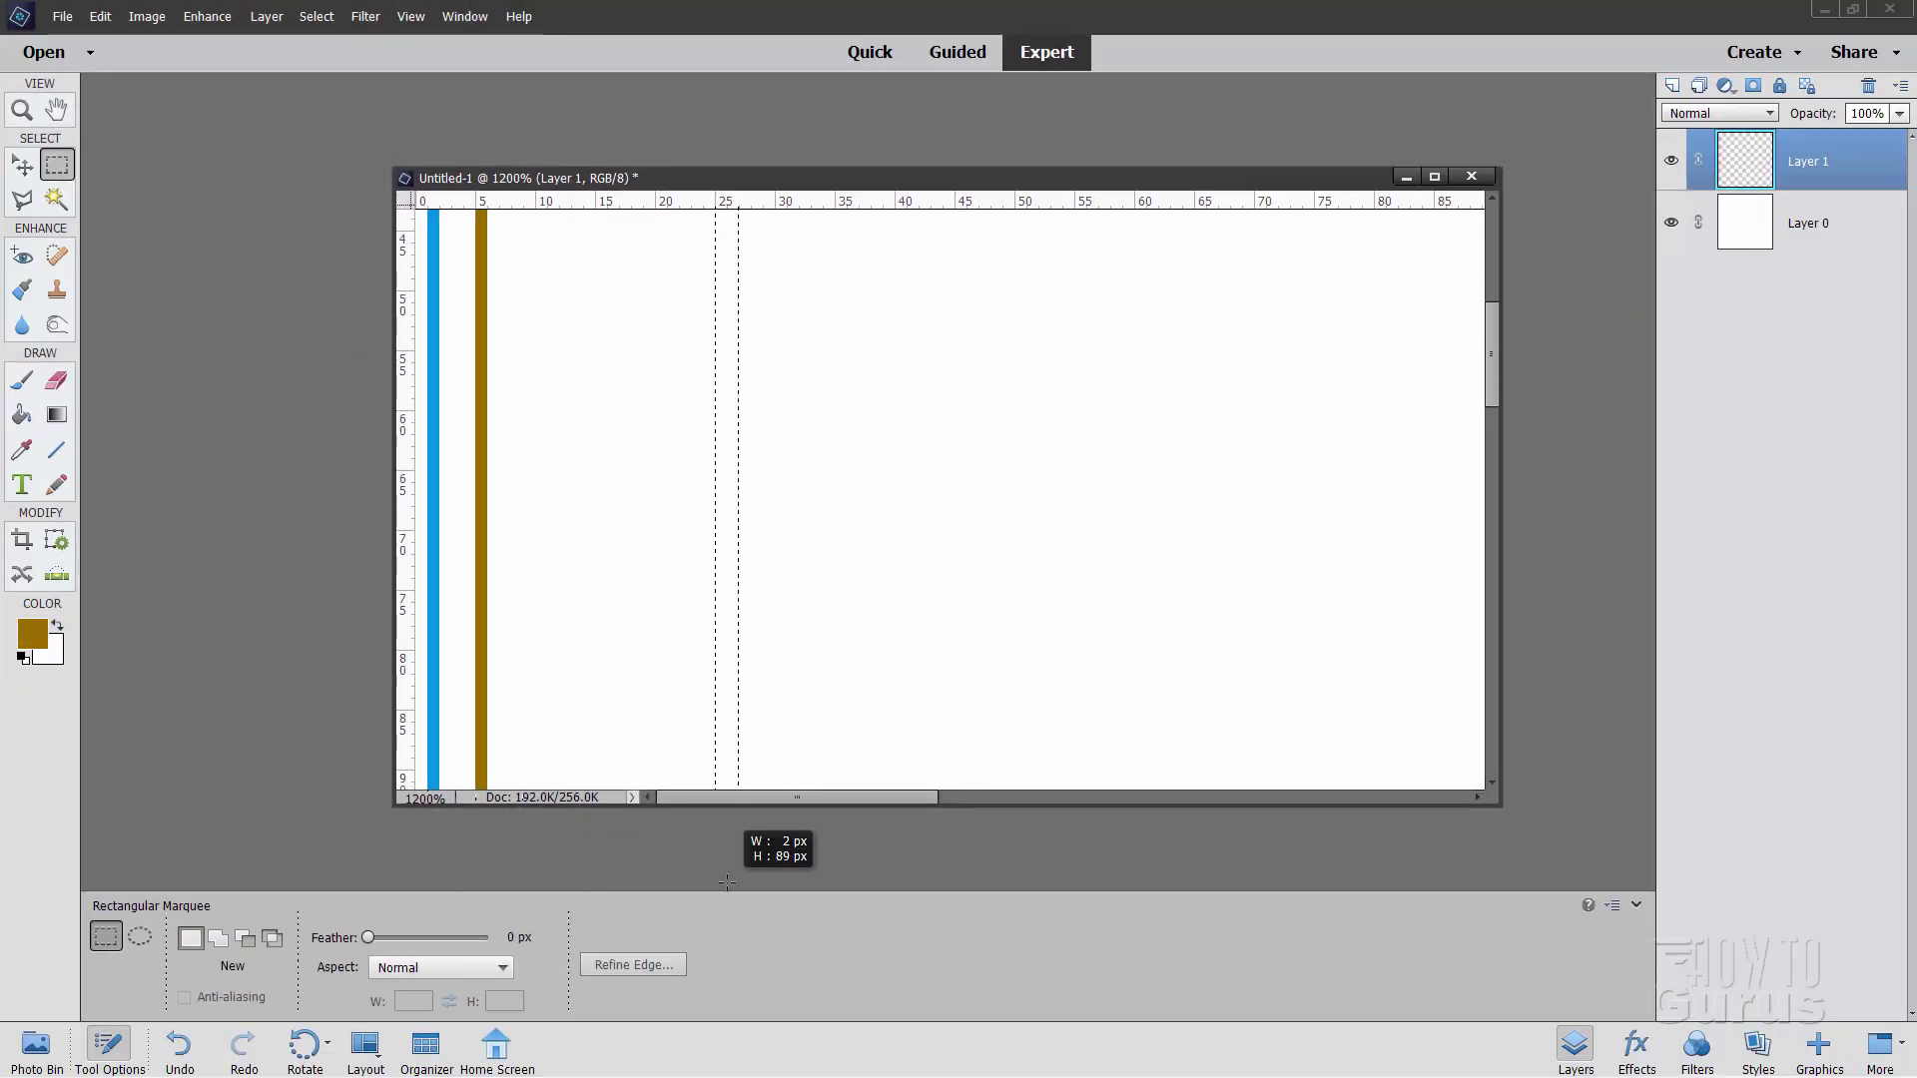
left_click_drag(727, 882, 718, 883)
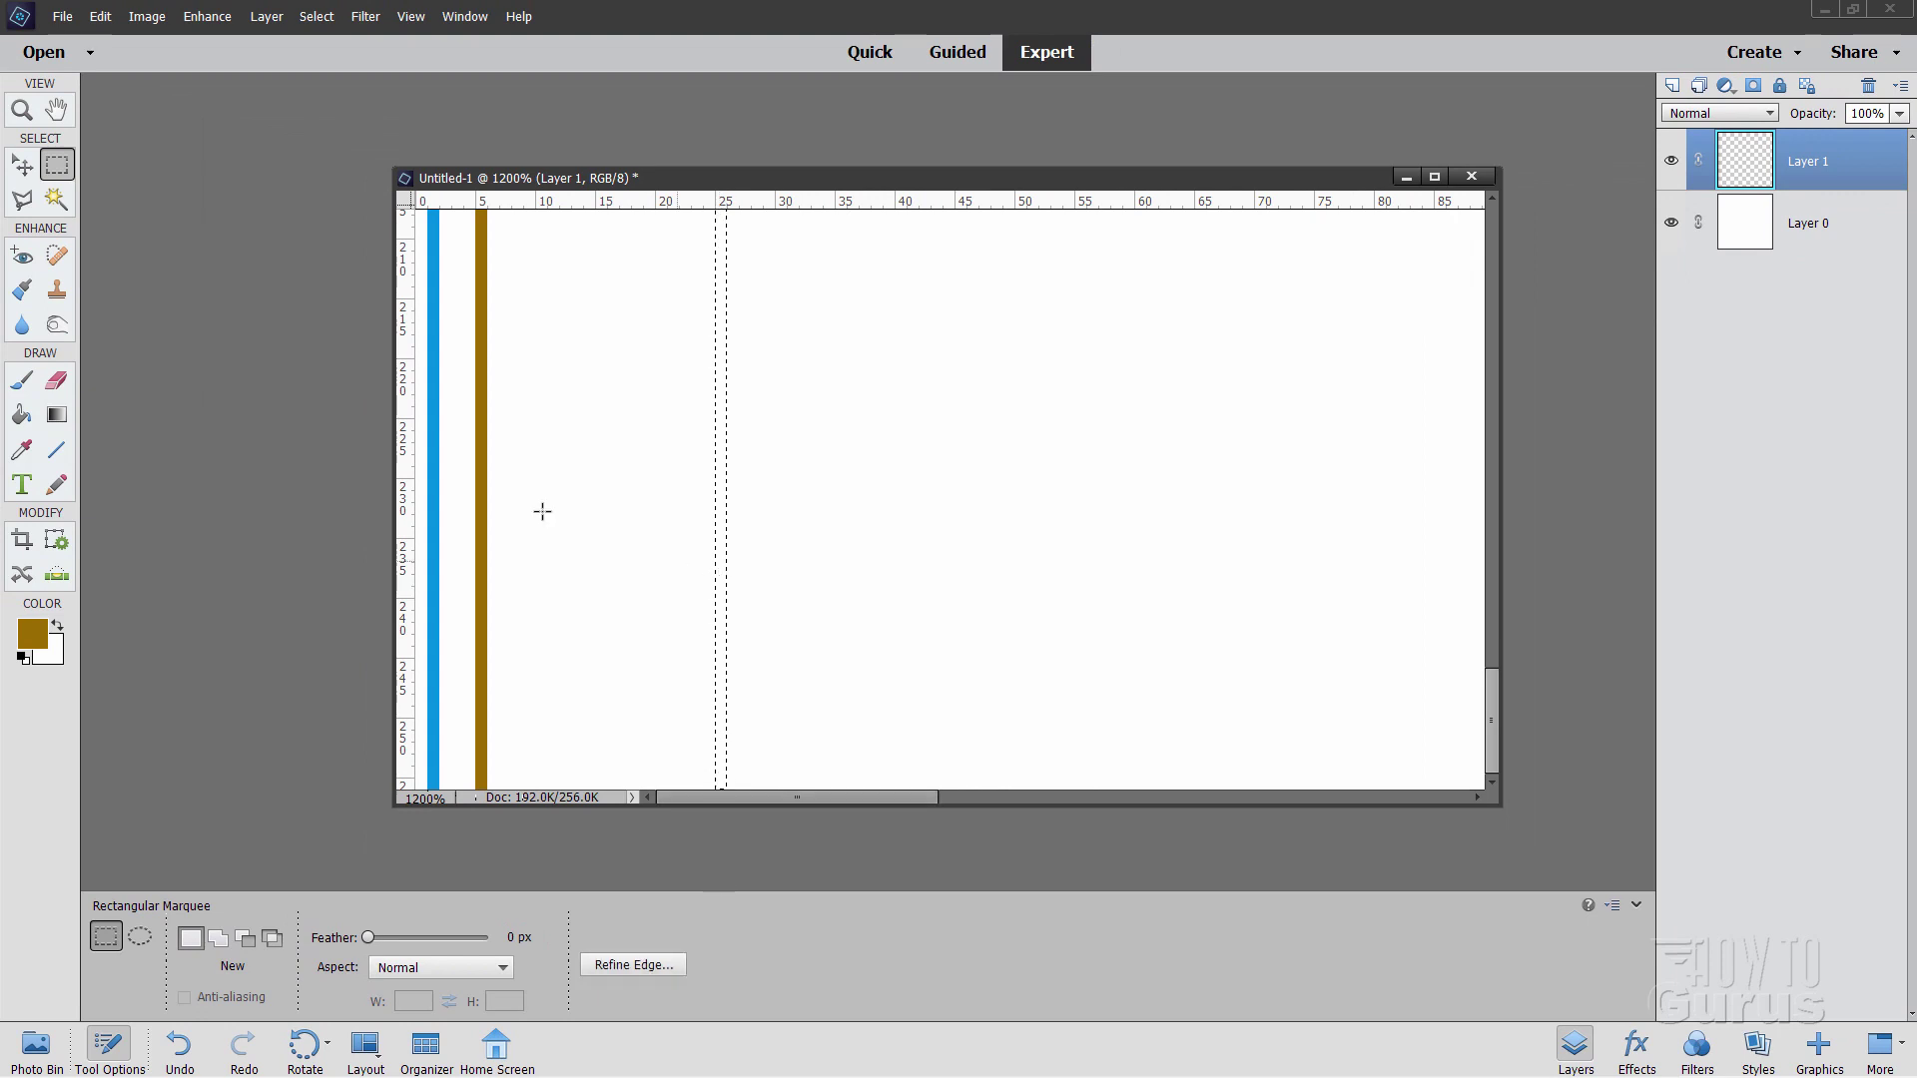
Fill the x 25 strip with magenta using the Paint Bucket, then deselect.
left_click(30, 641)
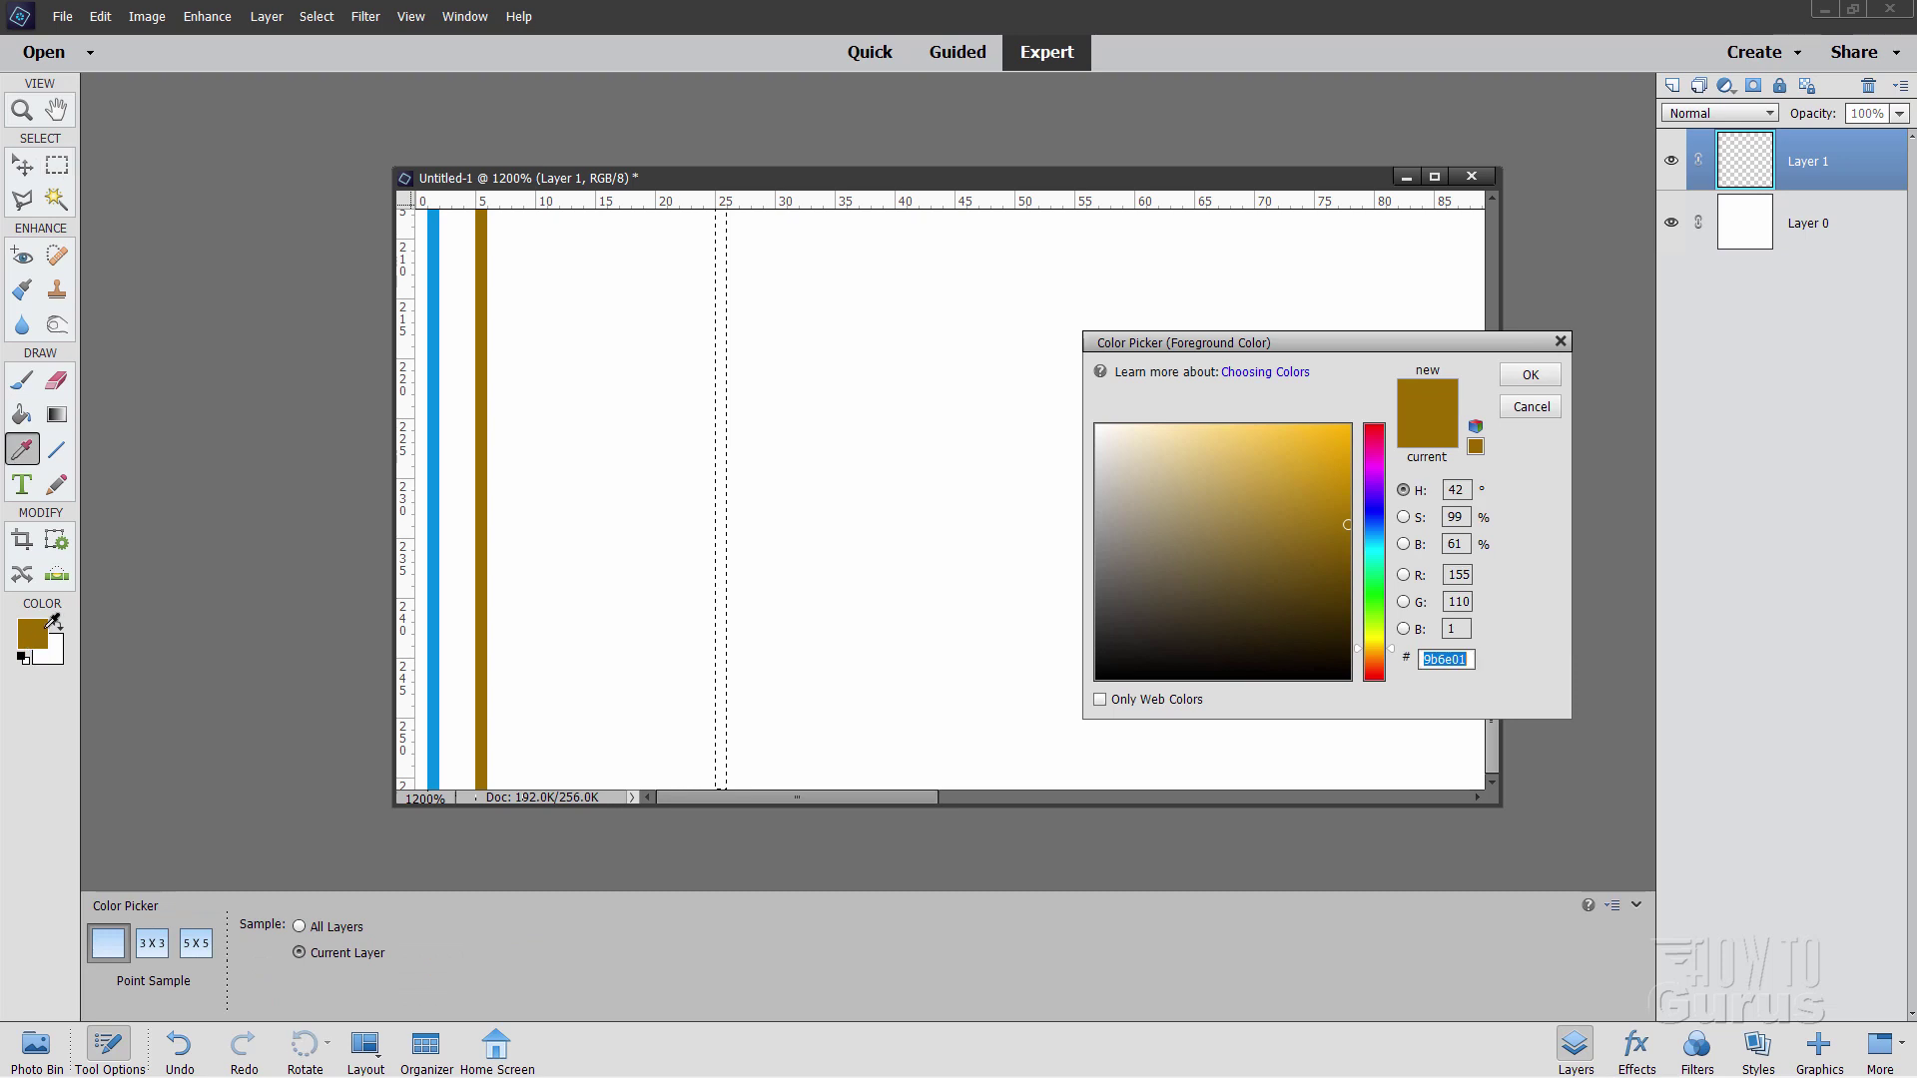
left_click(1374, 463)
left_click_drag(1333, 439, 1363, 414)
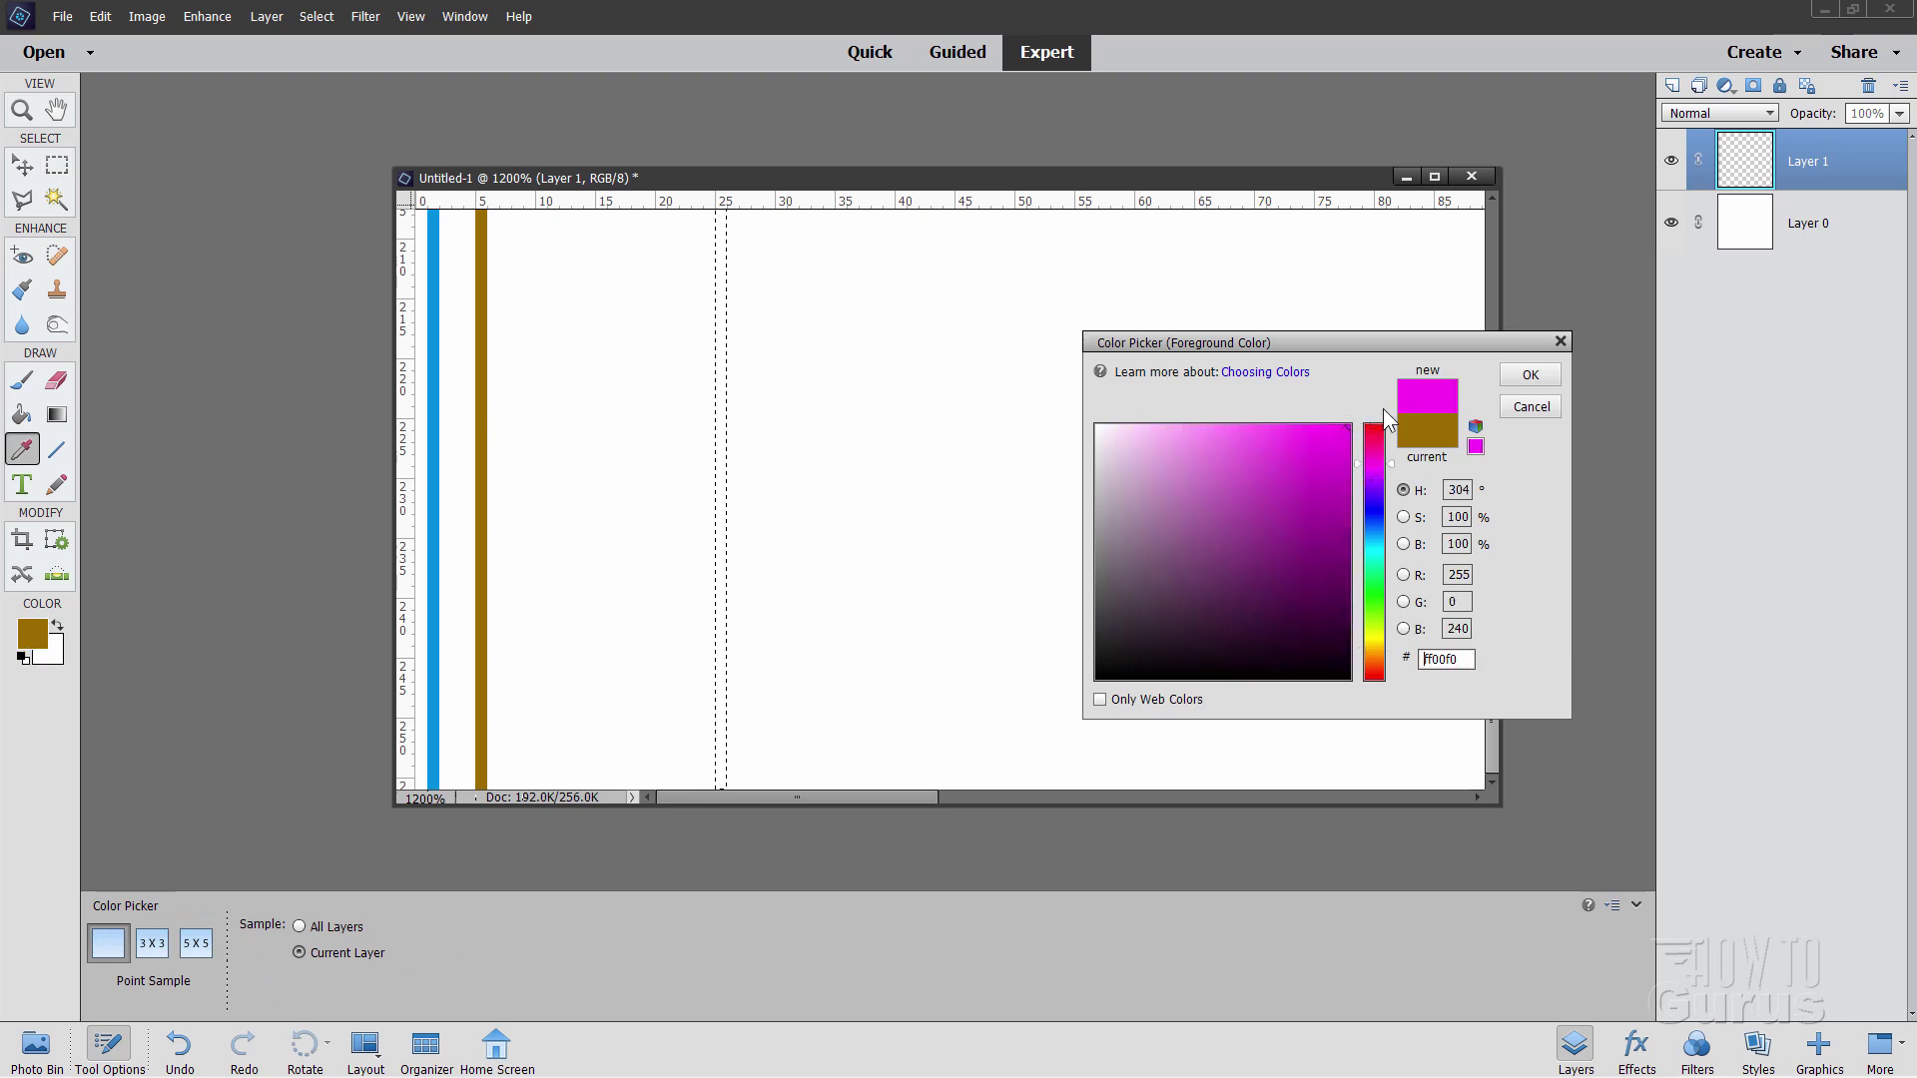
left_click(1348, 446)
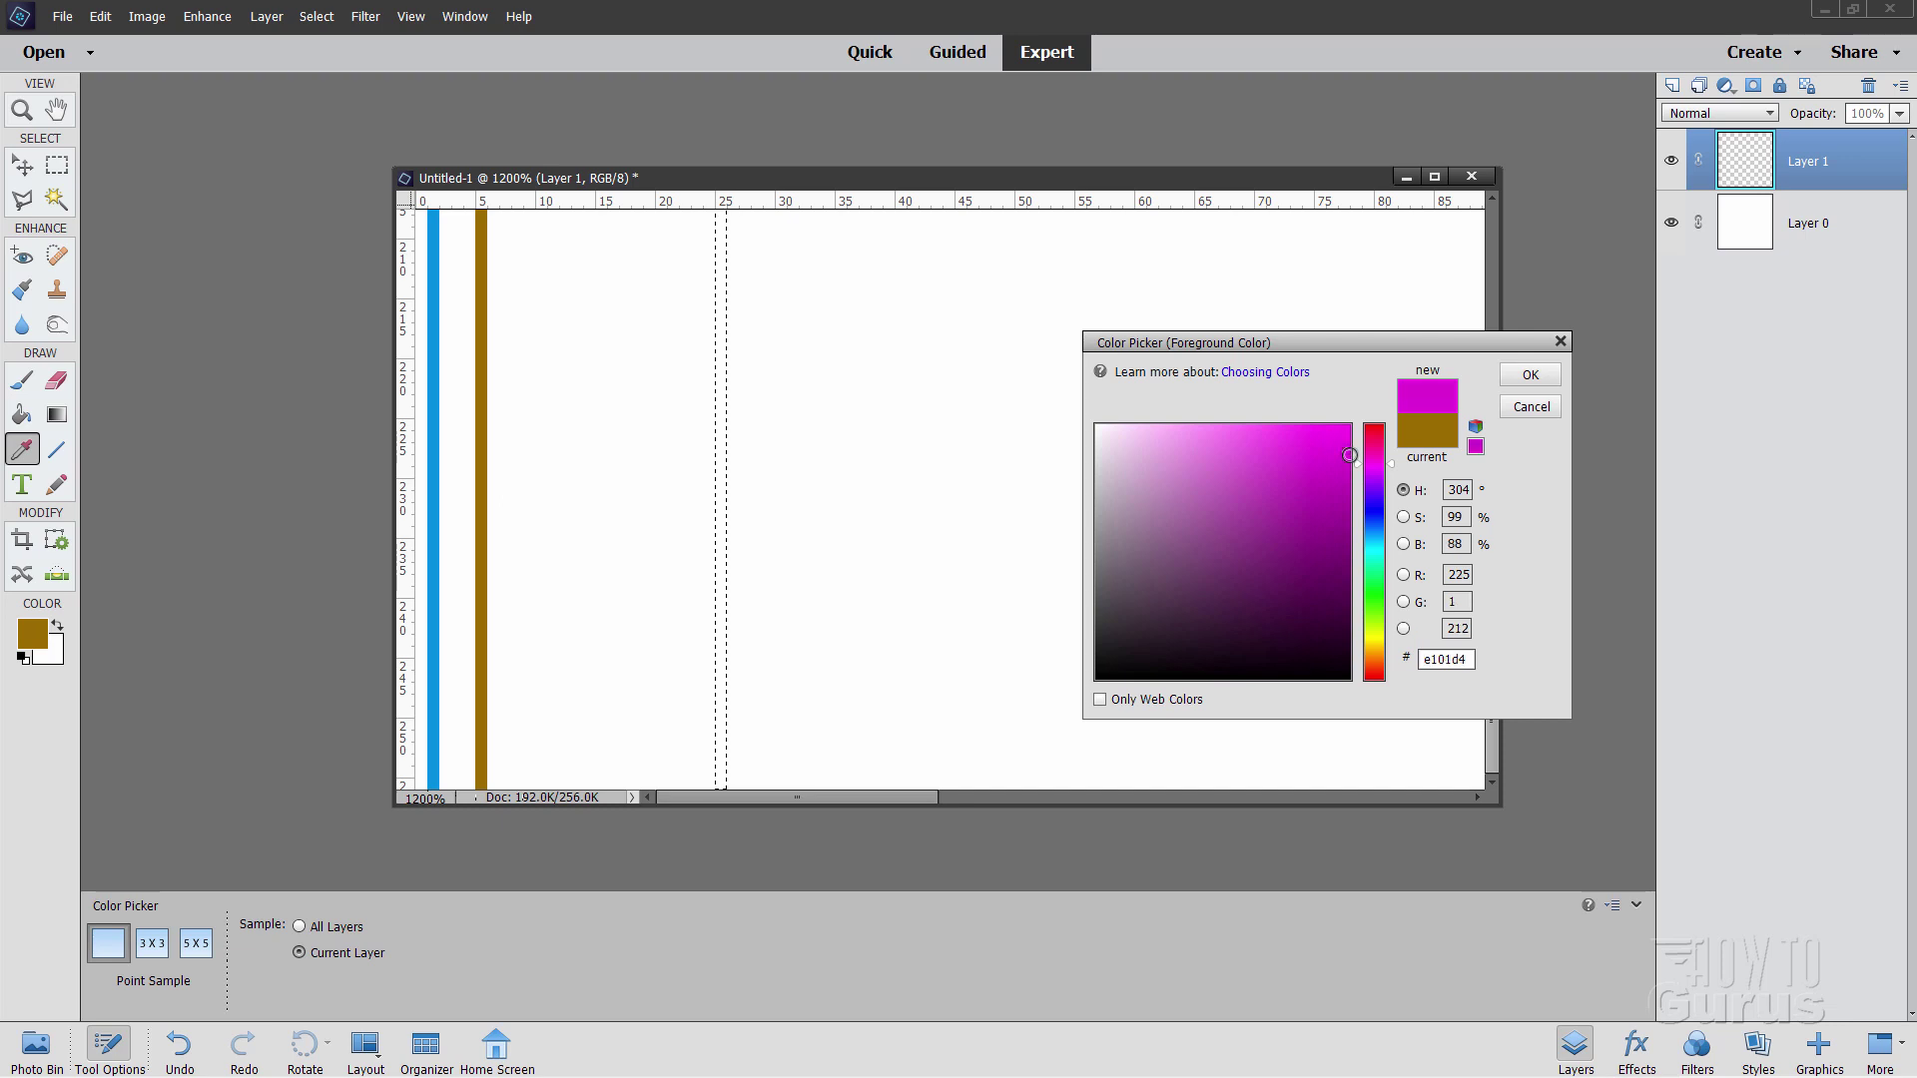
key("Return")
key("m")
left_click(21, 414)
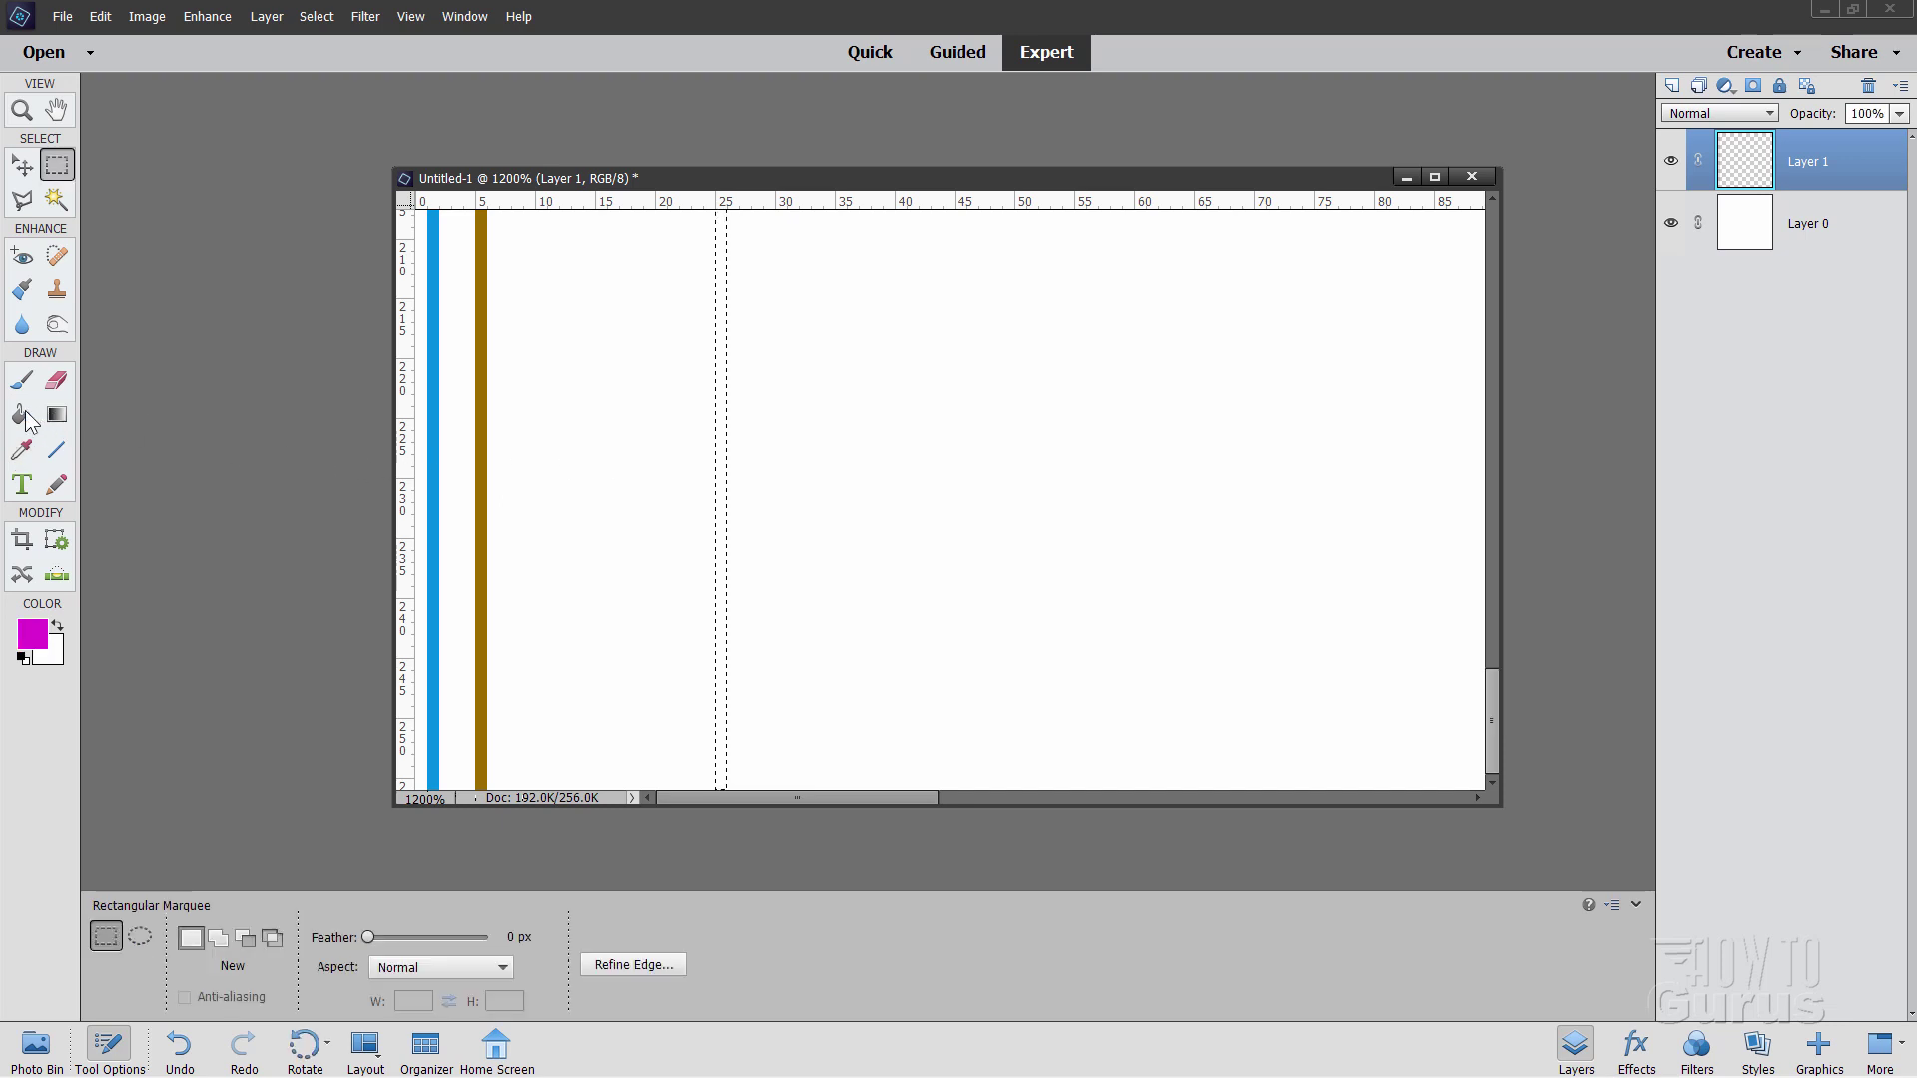
left_click(722, 440)
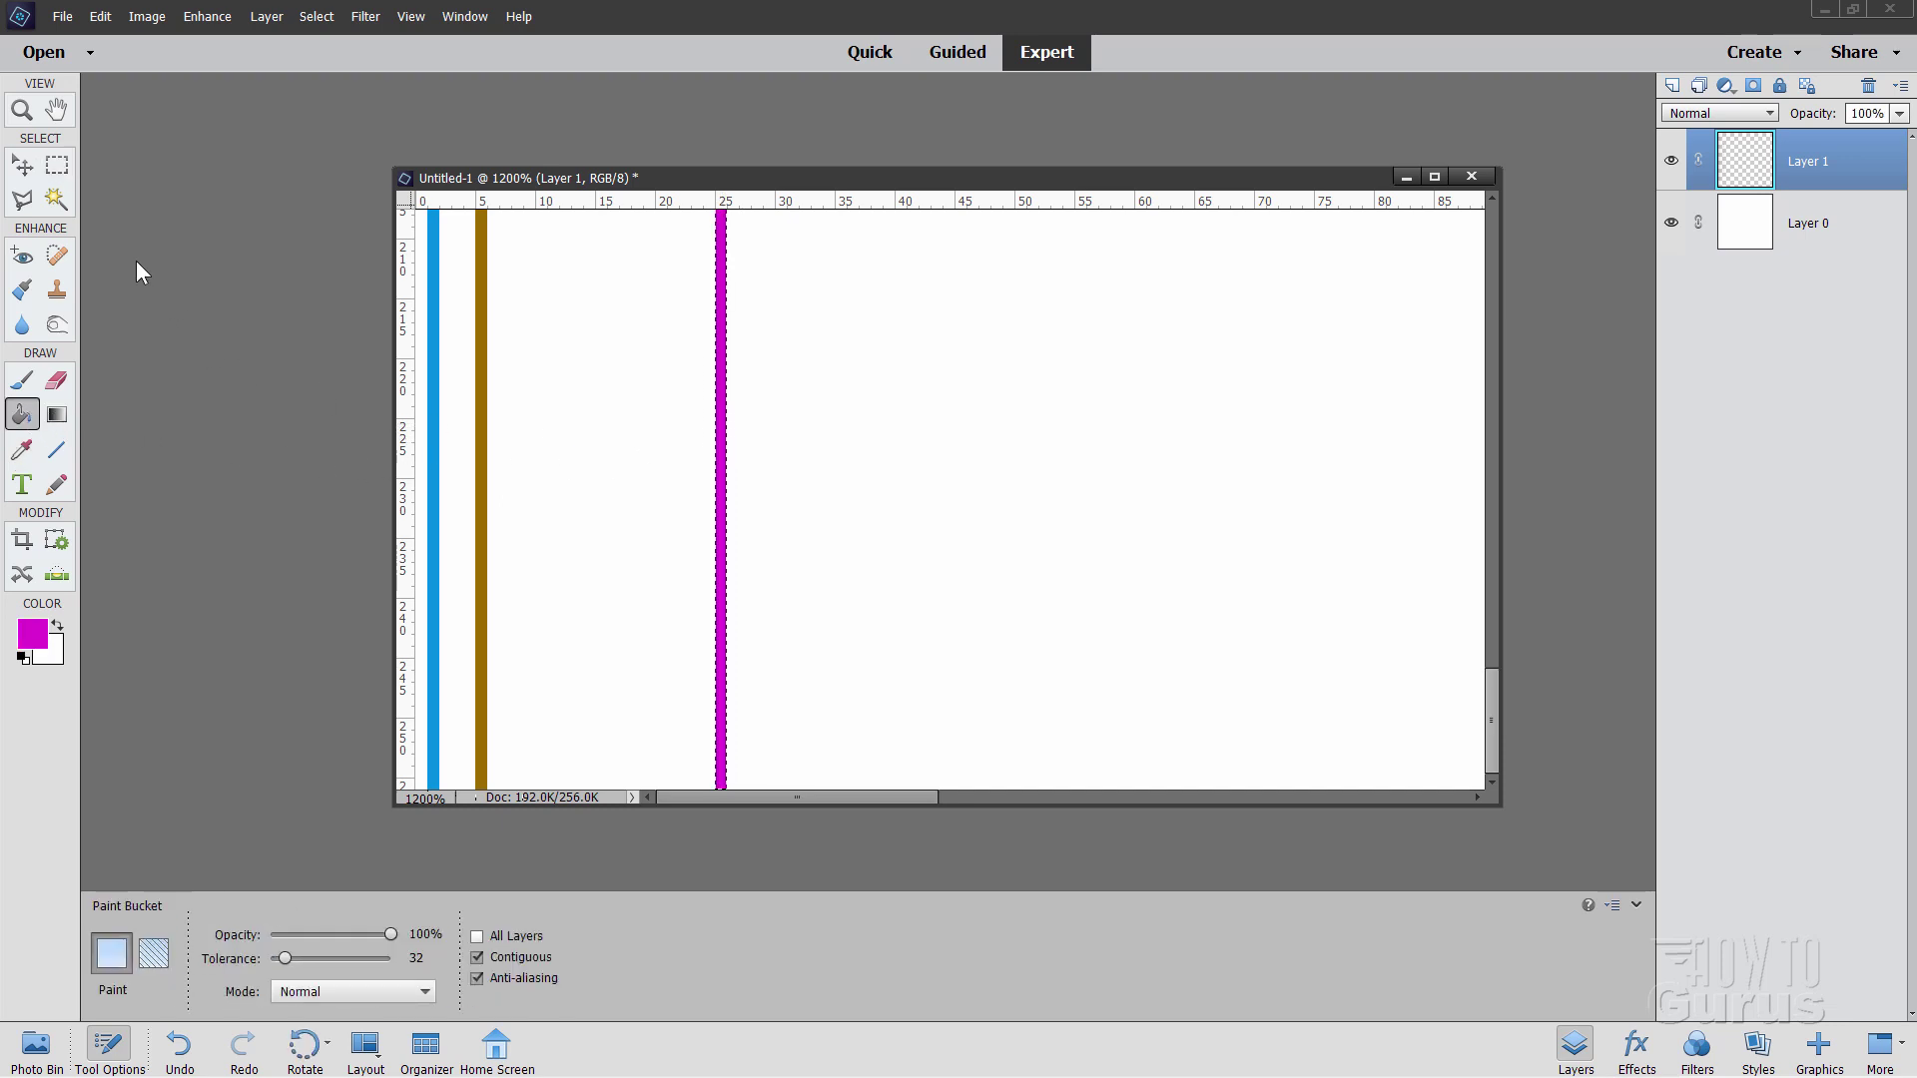
key("ctrl+d")
Zoom out with the Zoom slider to see the whole canvas.
key("v")
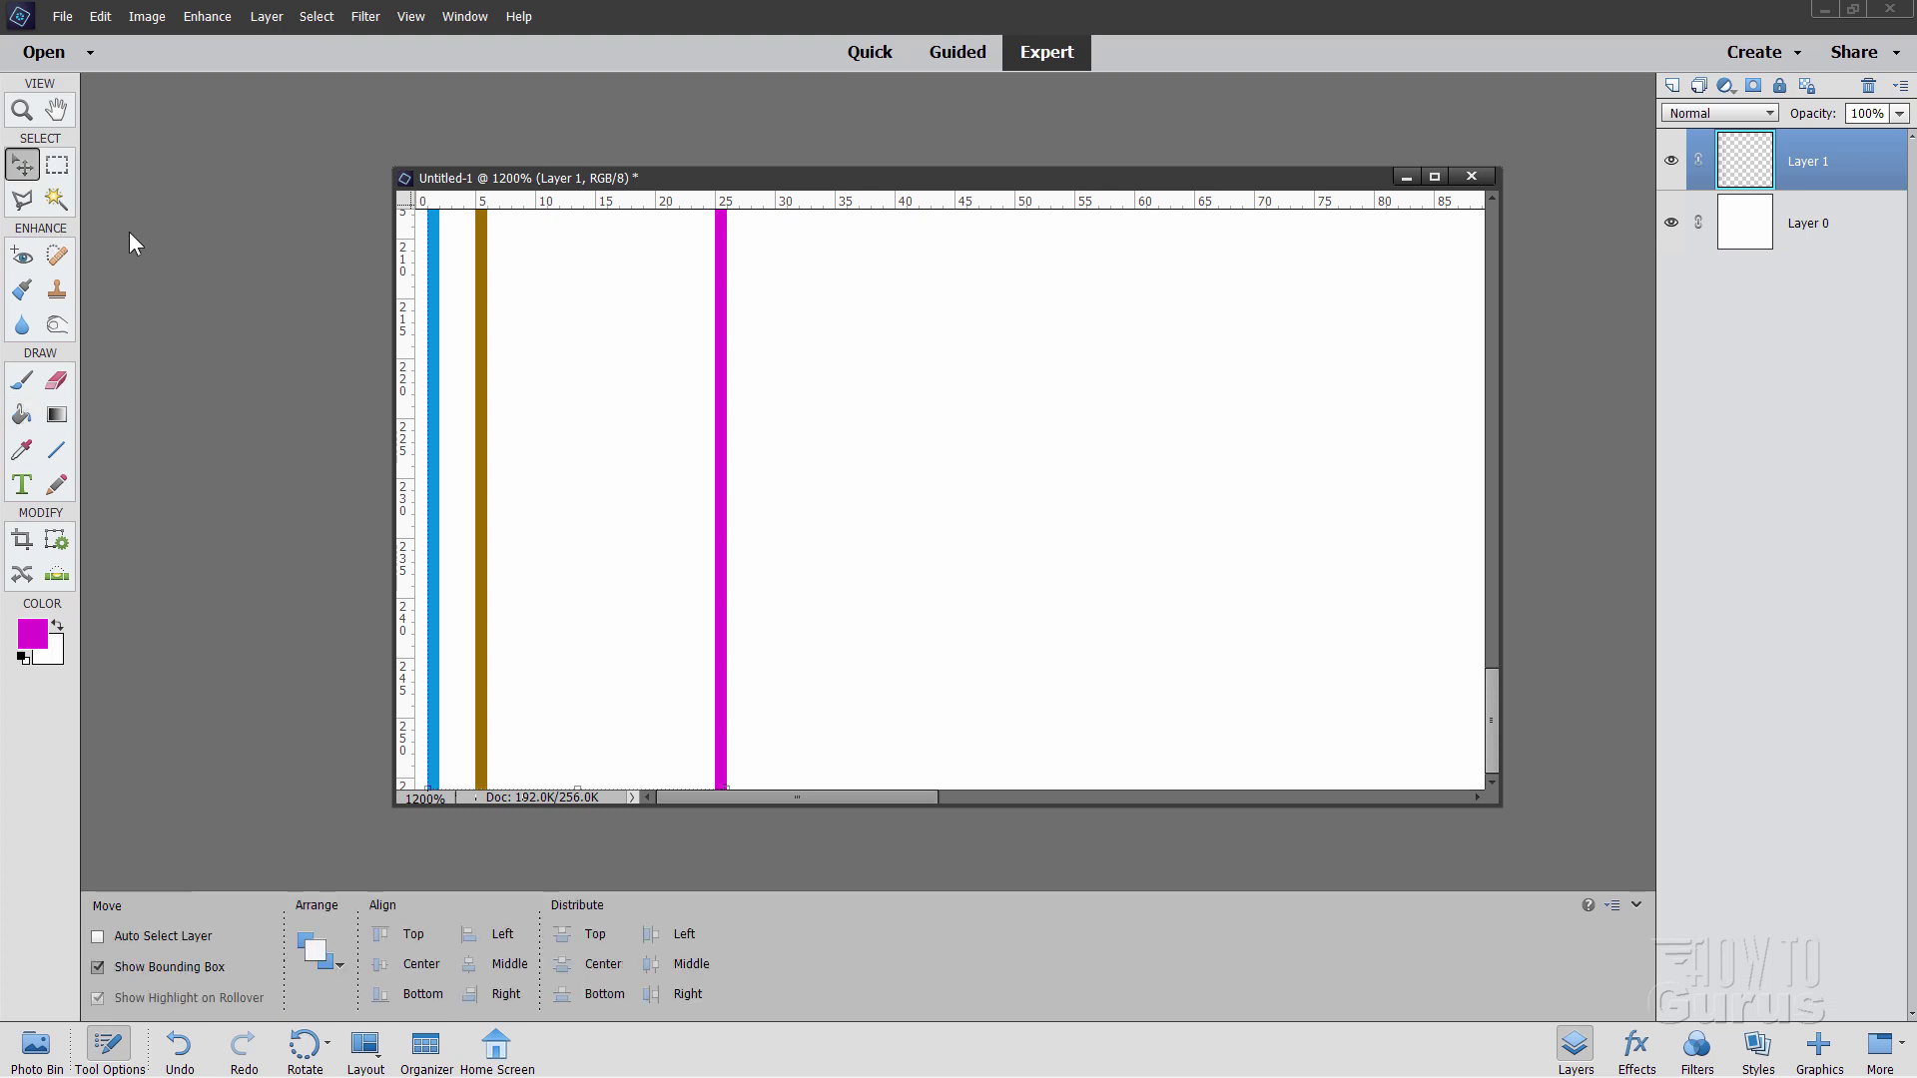
key("z")
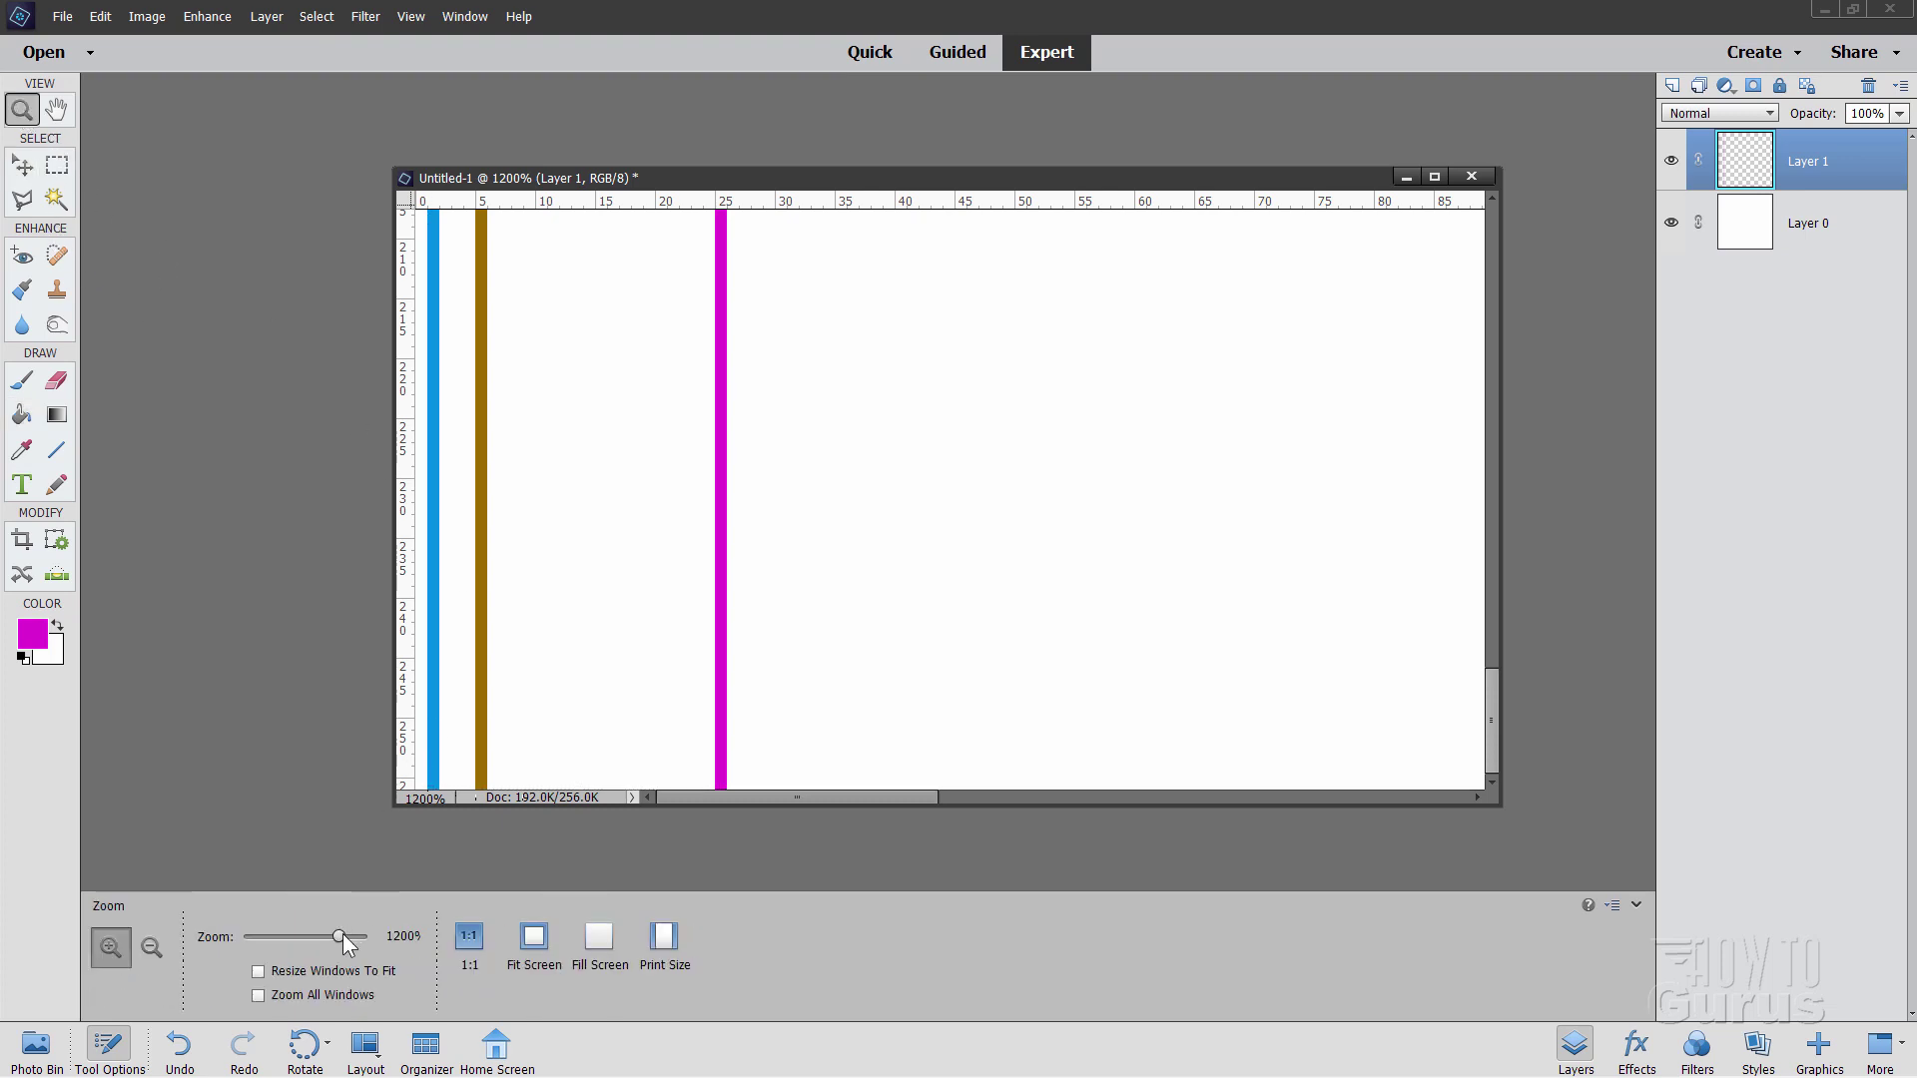
left_click_drag(339, 936, 320, 937)
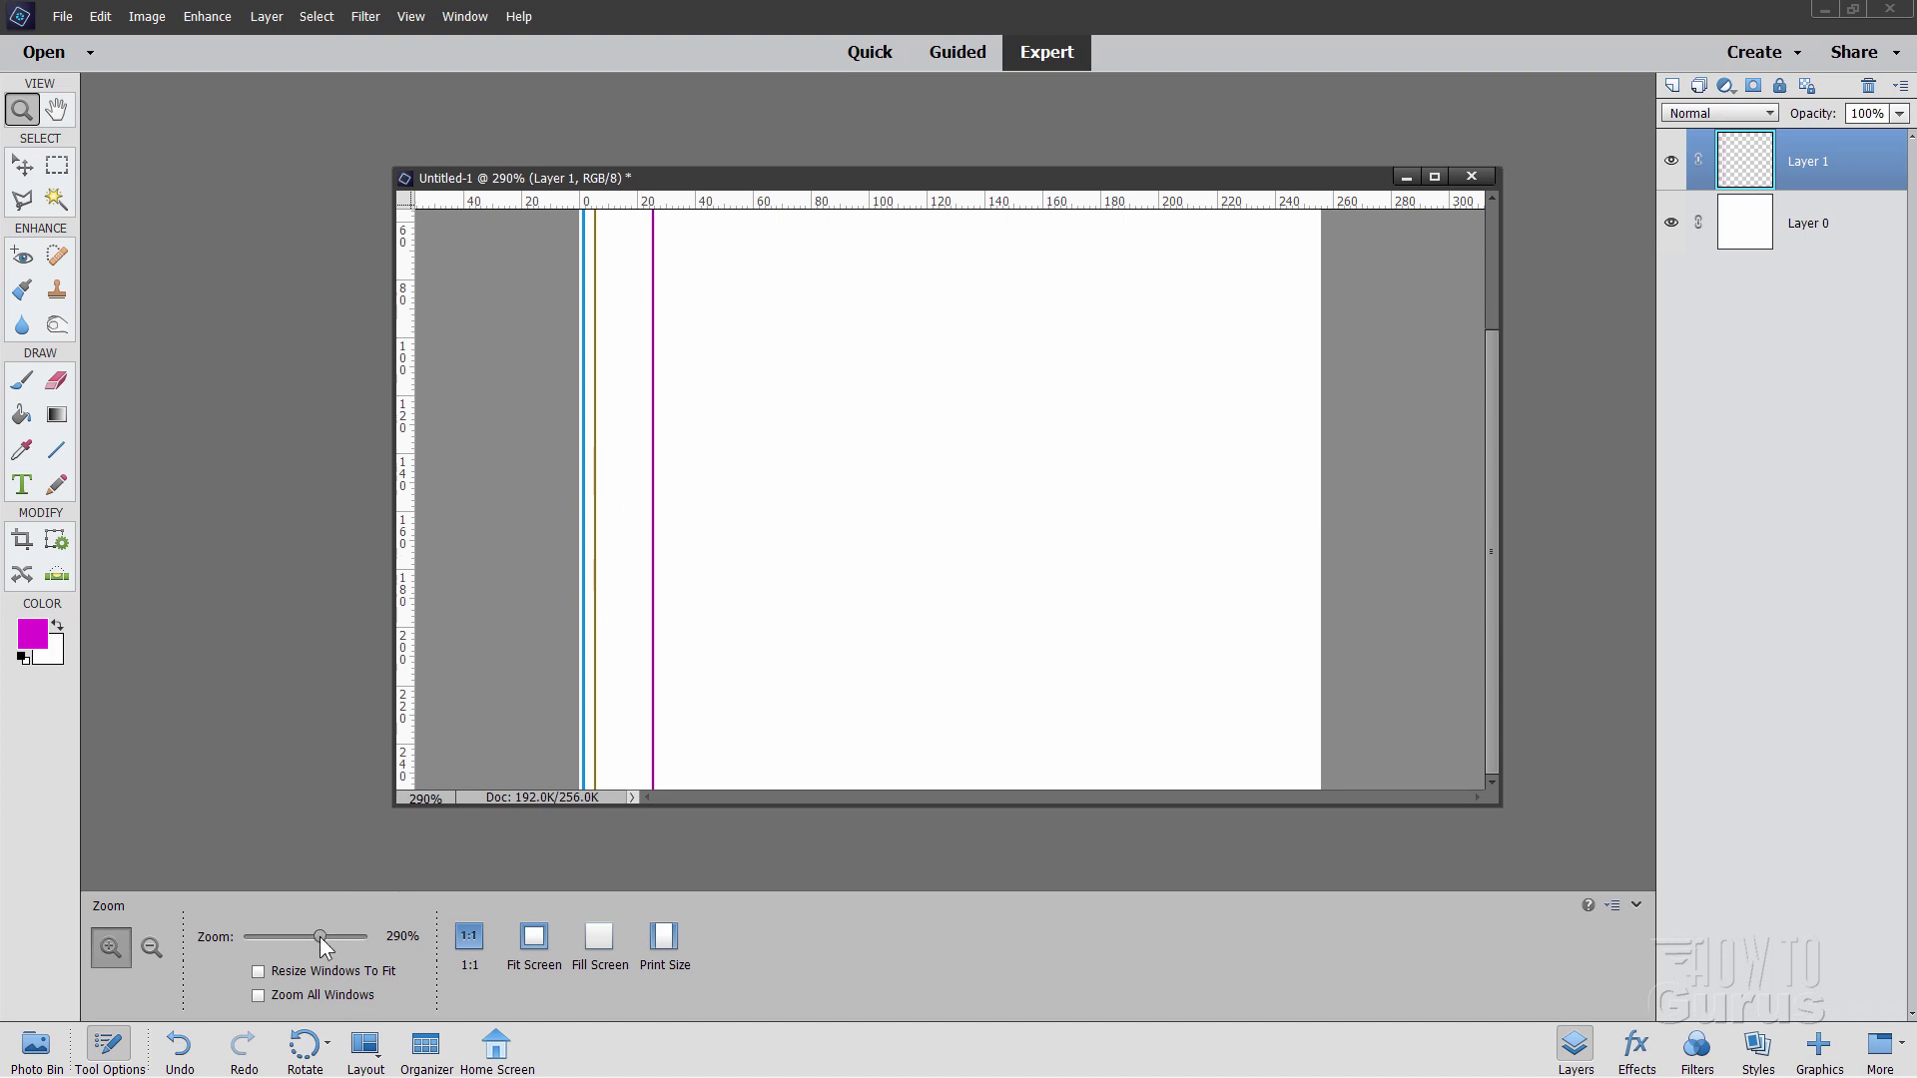
left_click_drag(319, 936, 313, 938)
Paint Bucket the white background layer with blue 0160e1, then return to the Move tool.
left_click(24, 166)
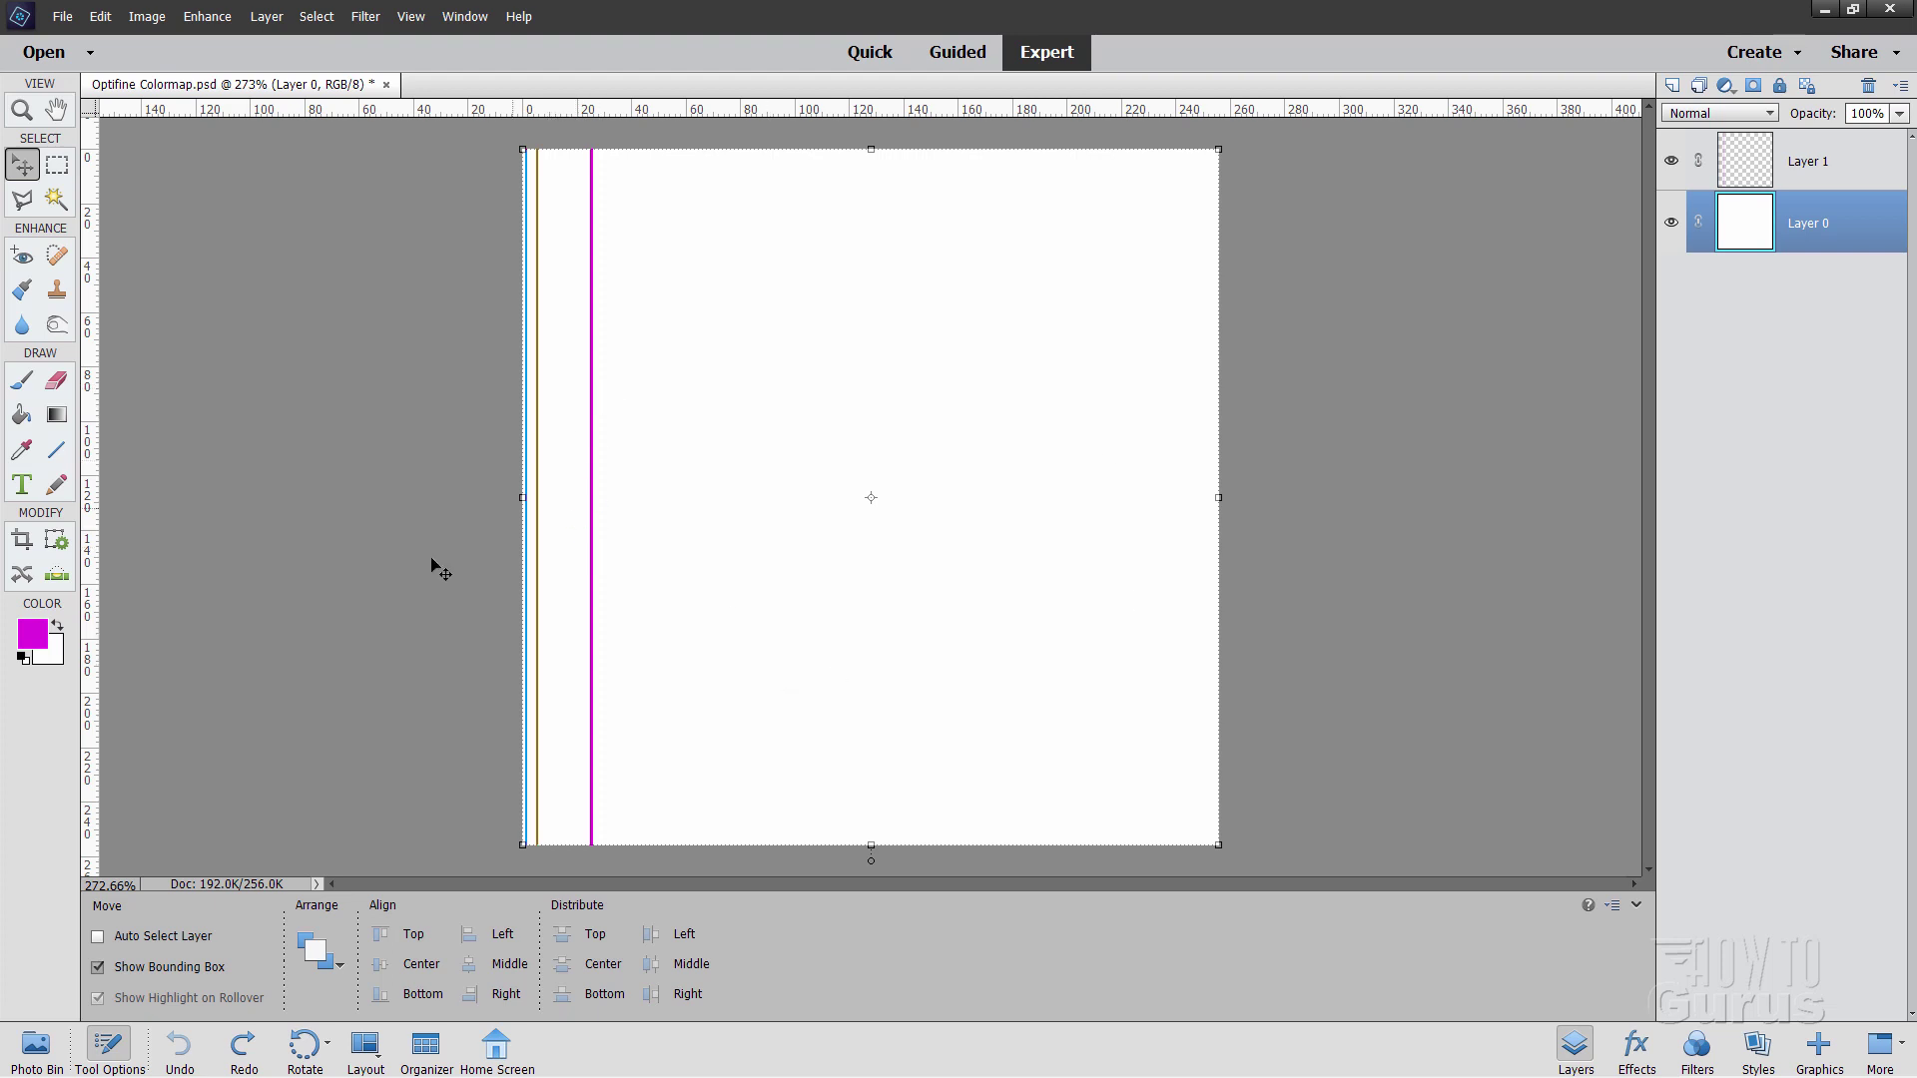
left_click(38, 640)
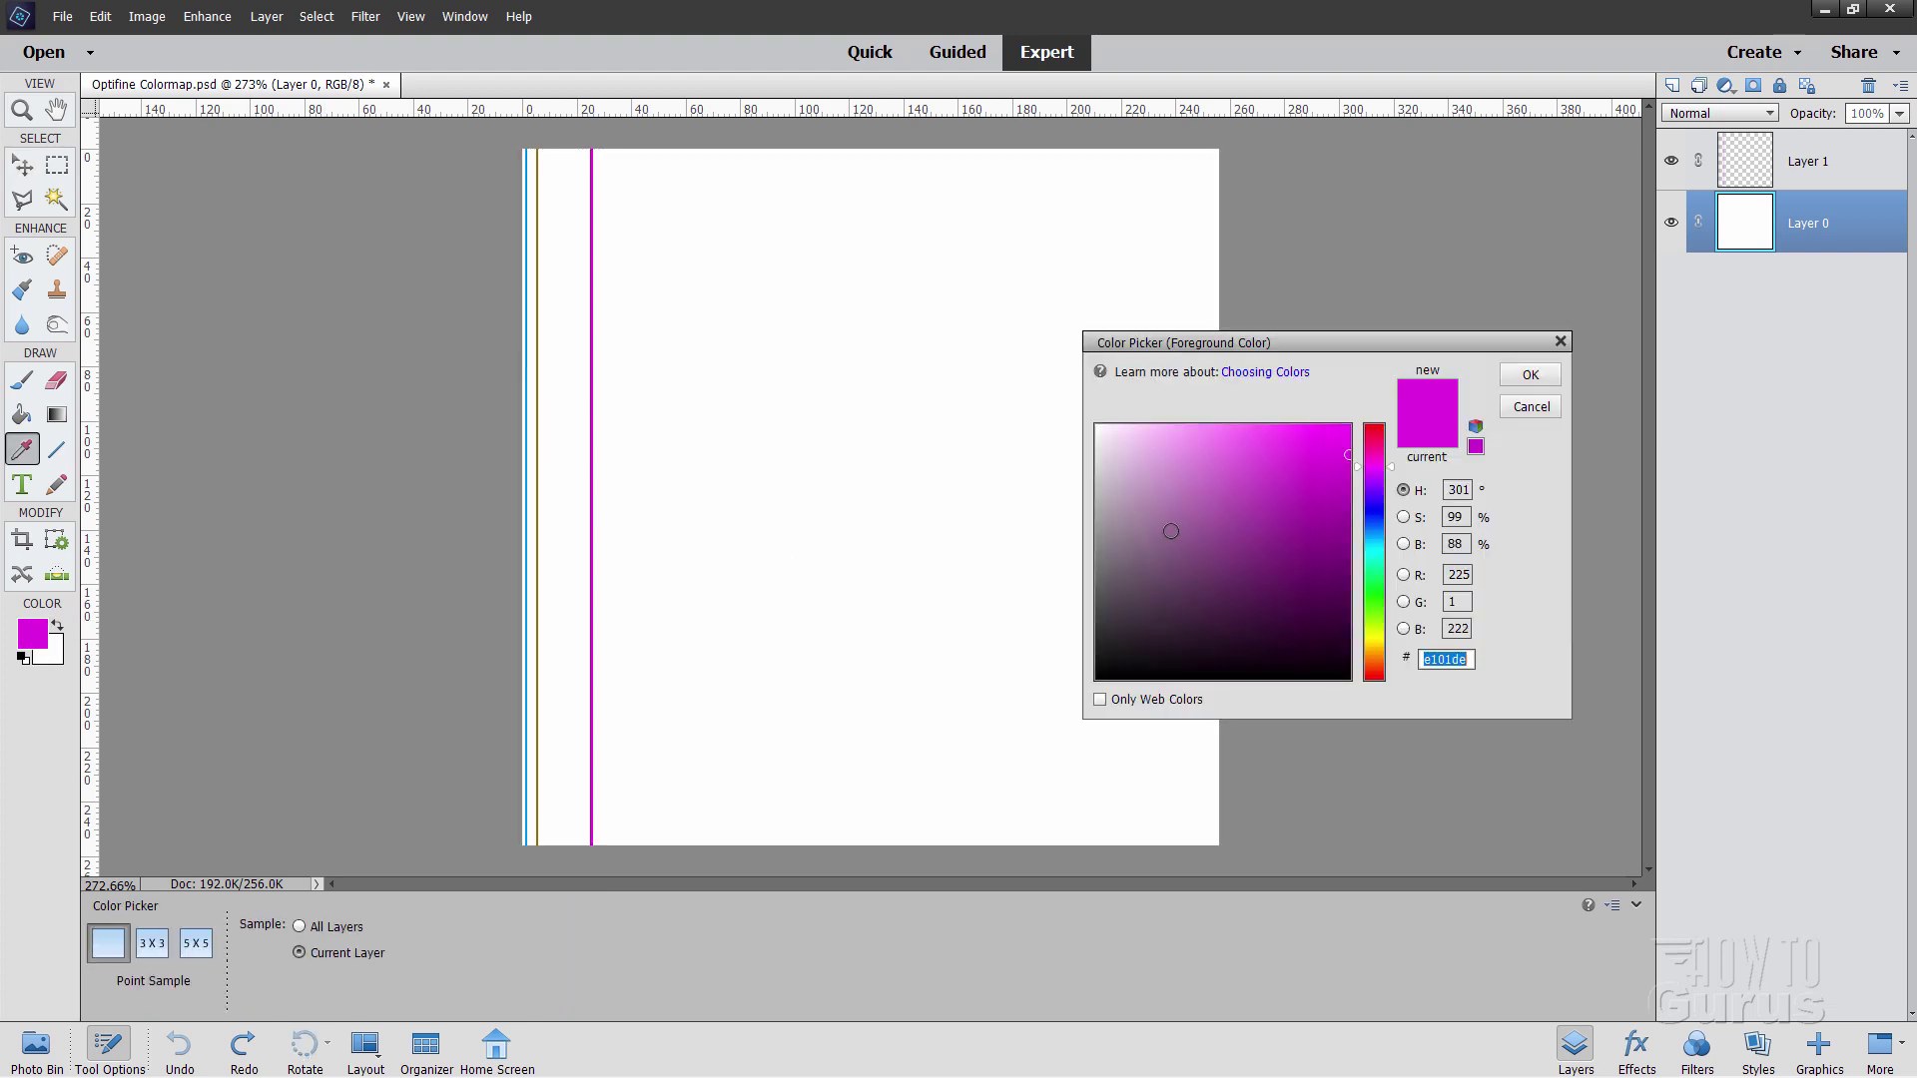
left_click(1375, 533)
left_click_drag(1375, 529, 1383, 498)
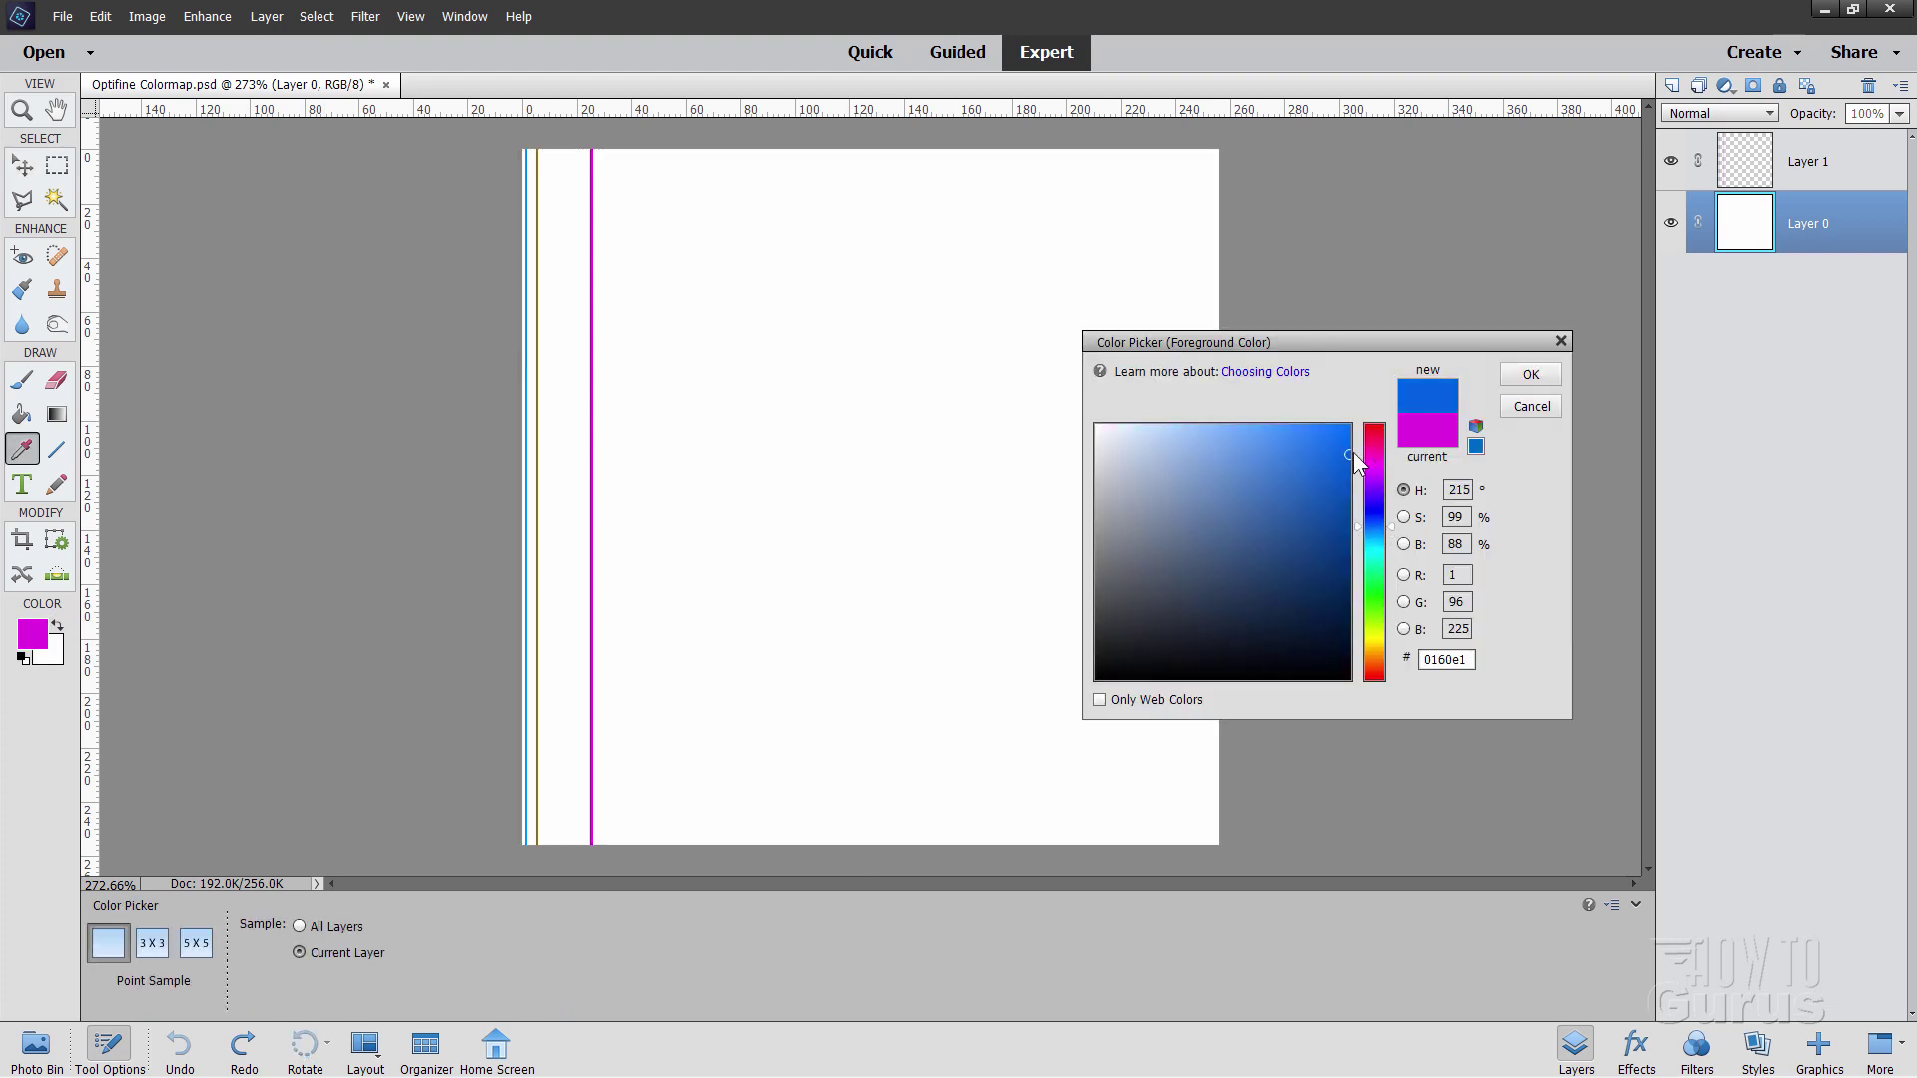
left_click(1531, 375)
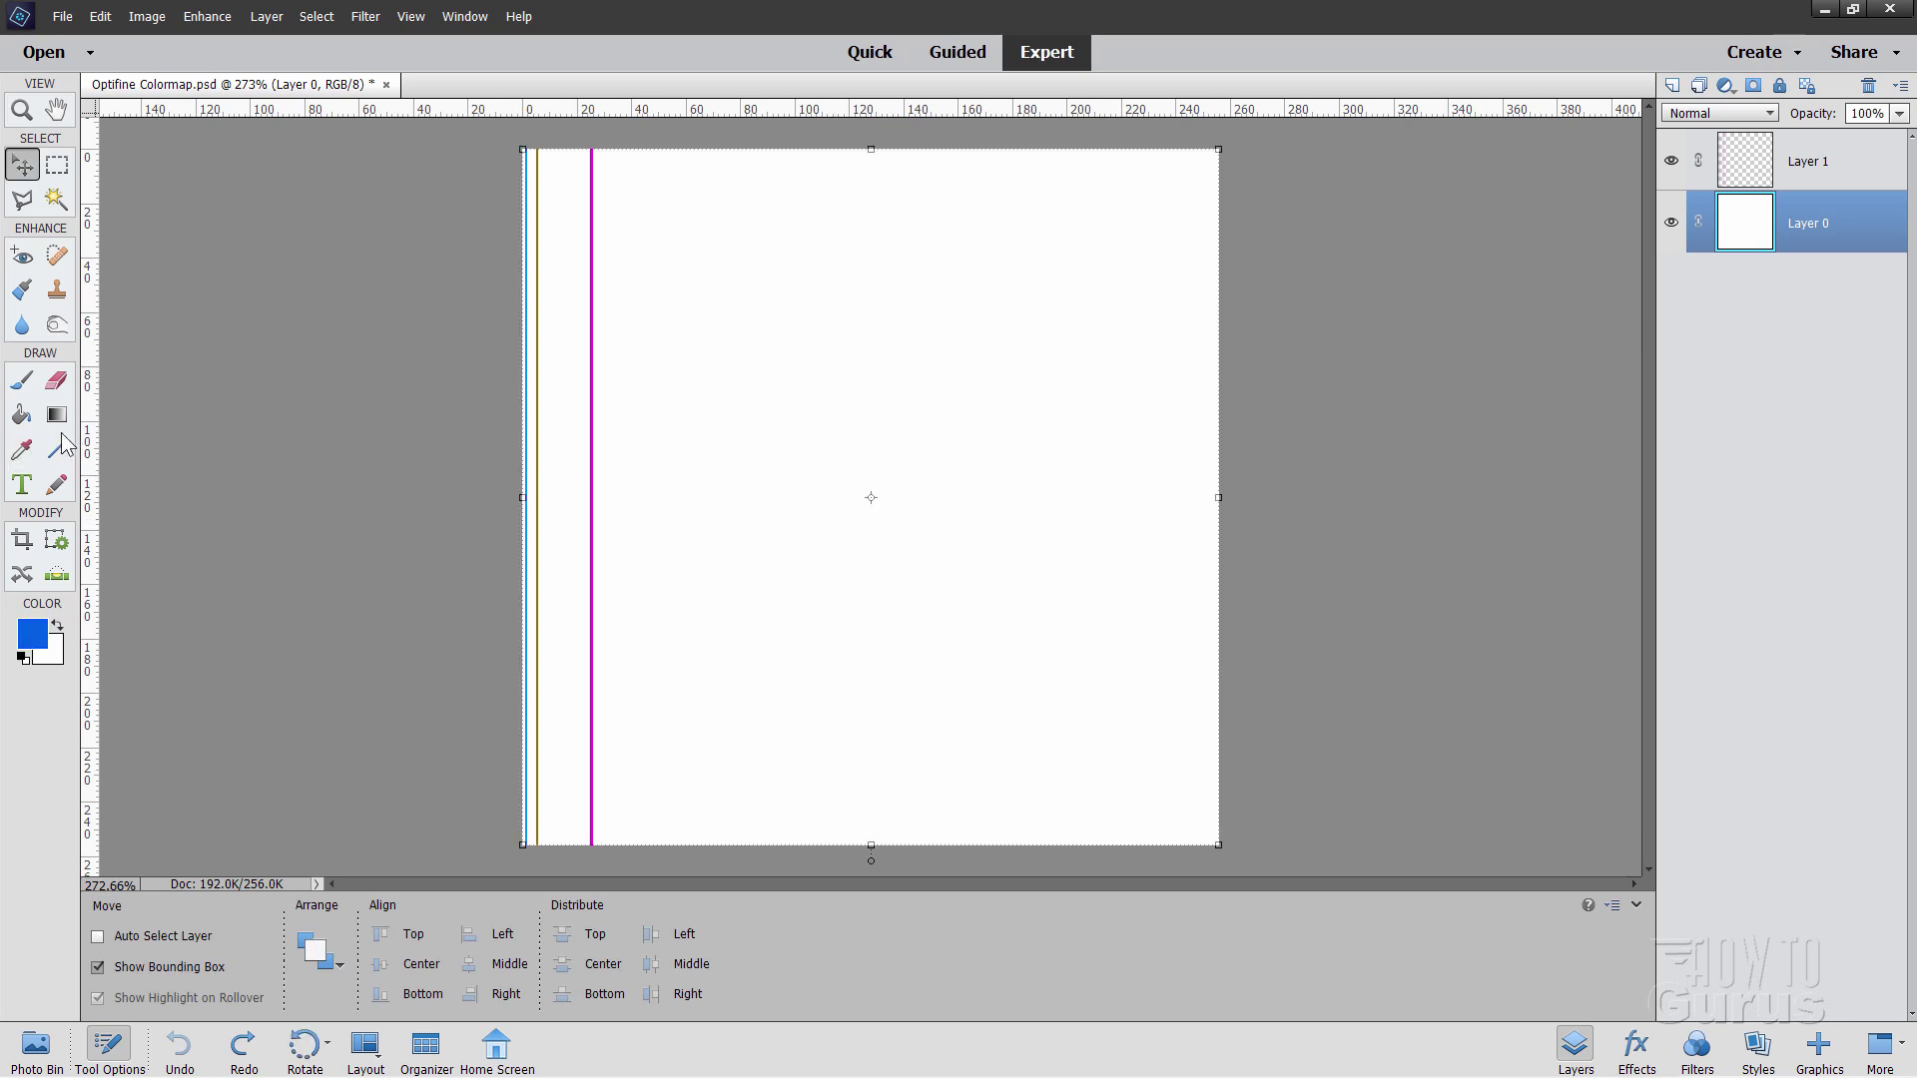
left_click(21, 414)
left_click(789, 483)
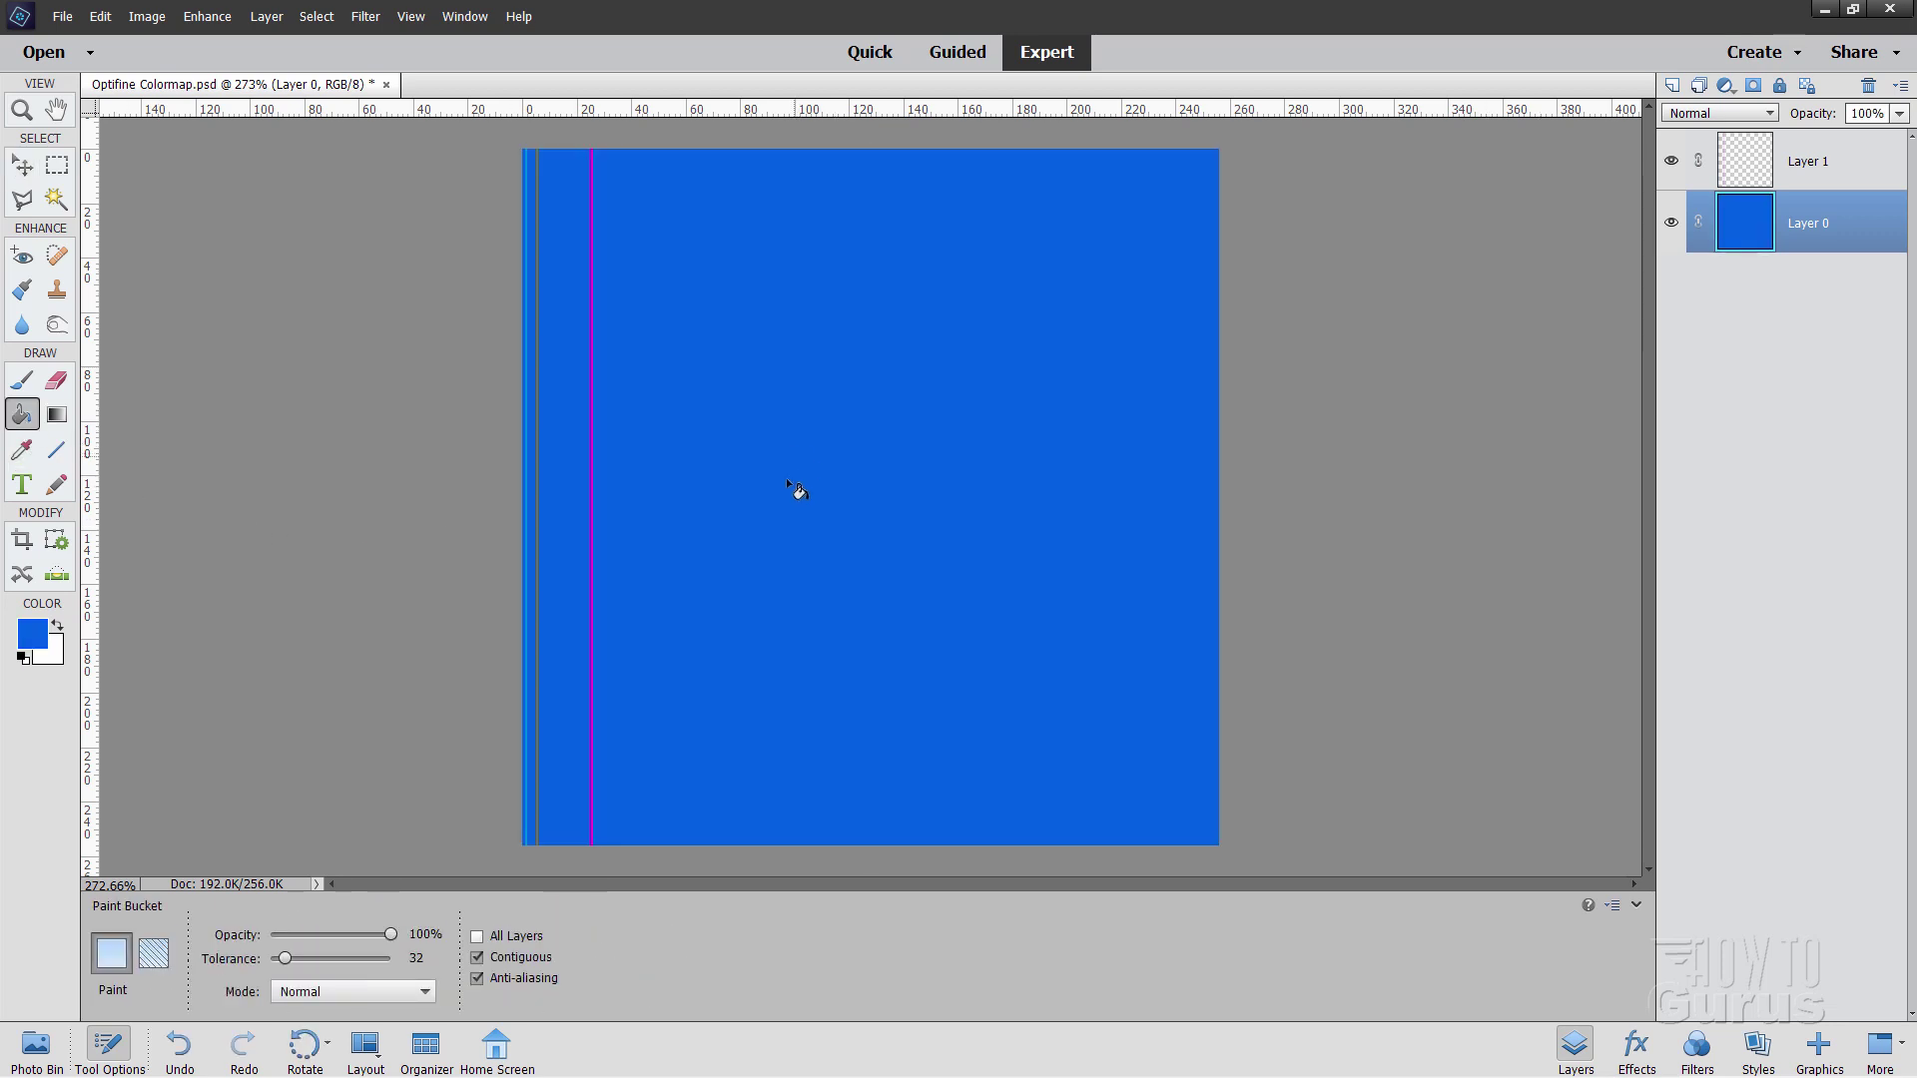
left_click(22, 165)
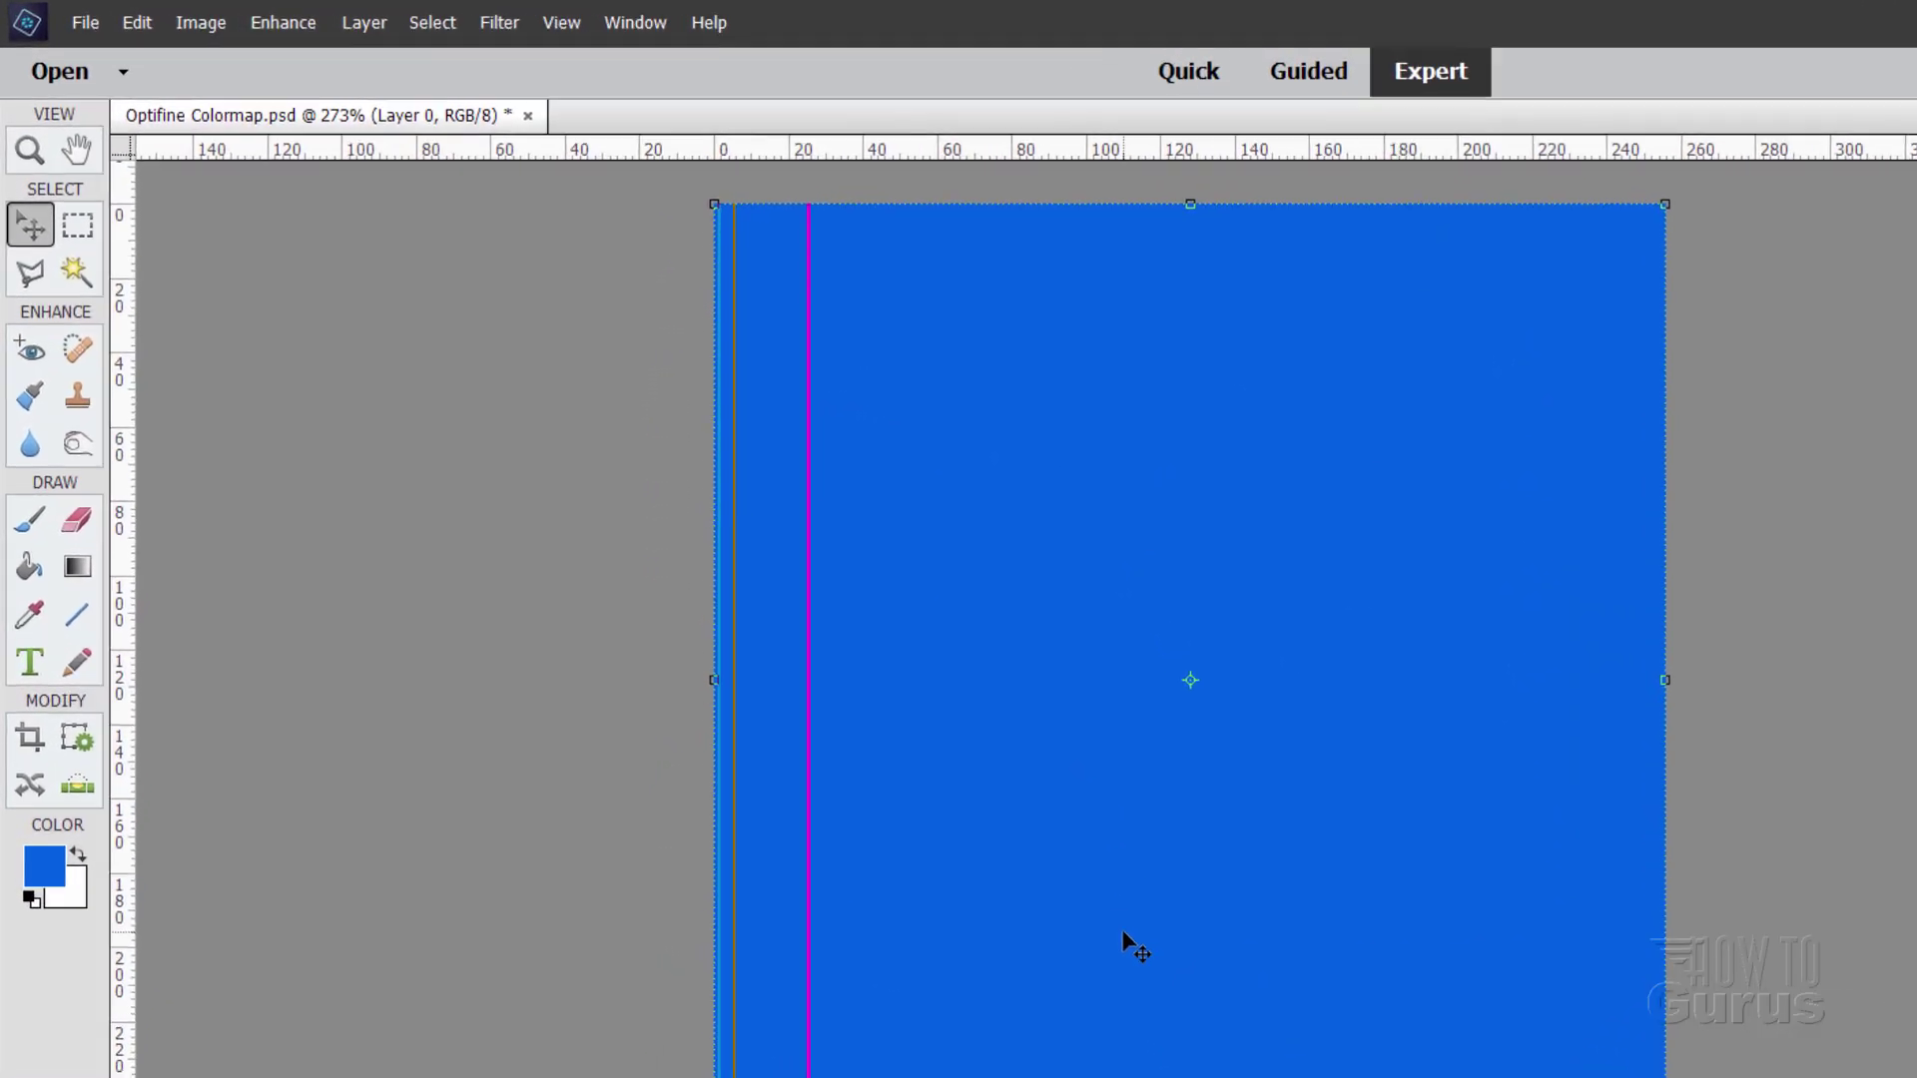
Save the document as Optifine Colormap.psd in the Packs folder.
left_click(98, 43)
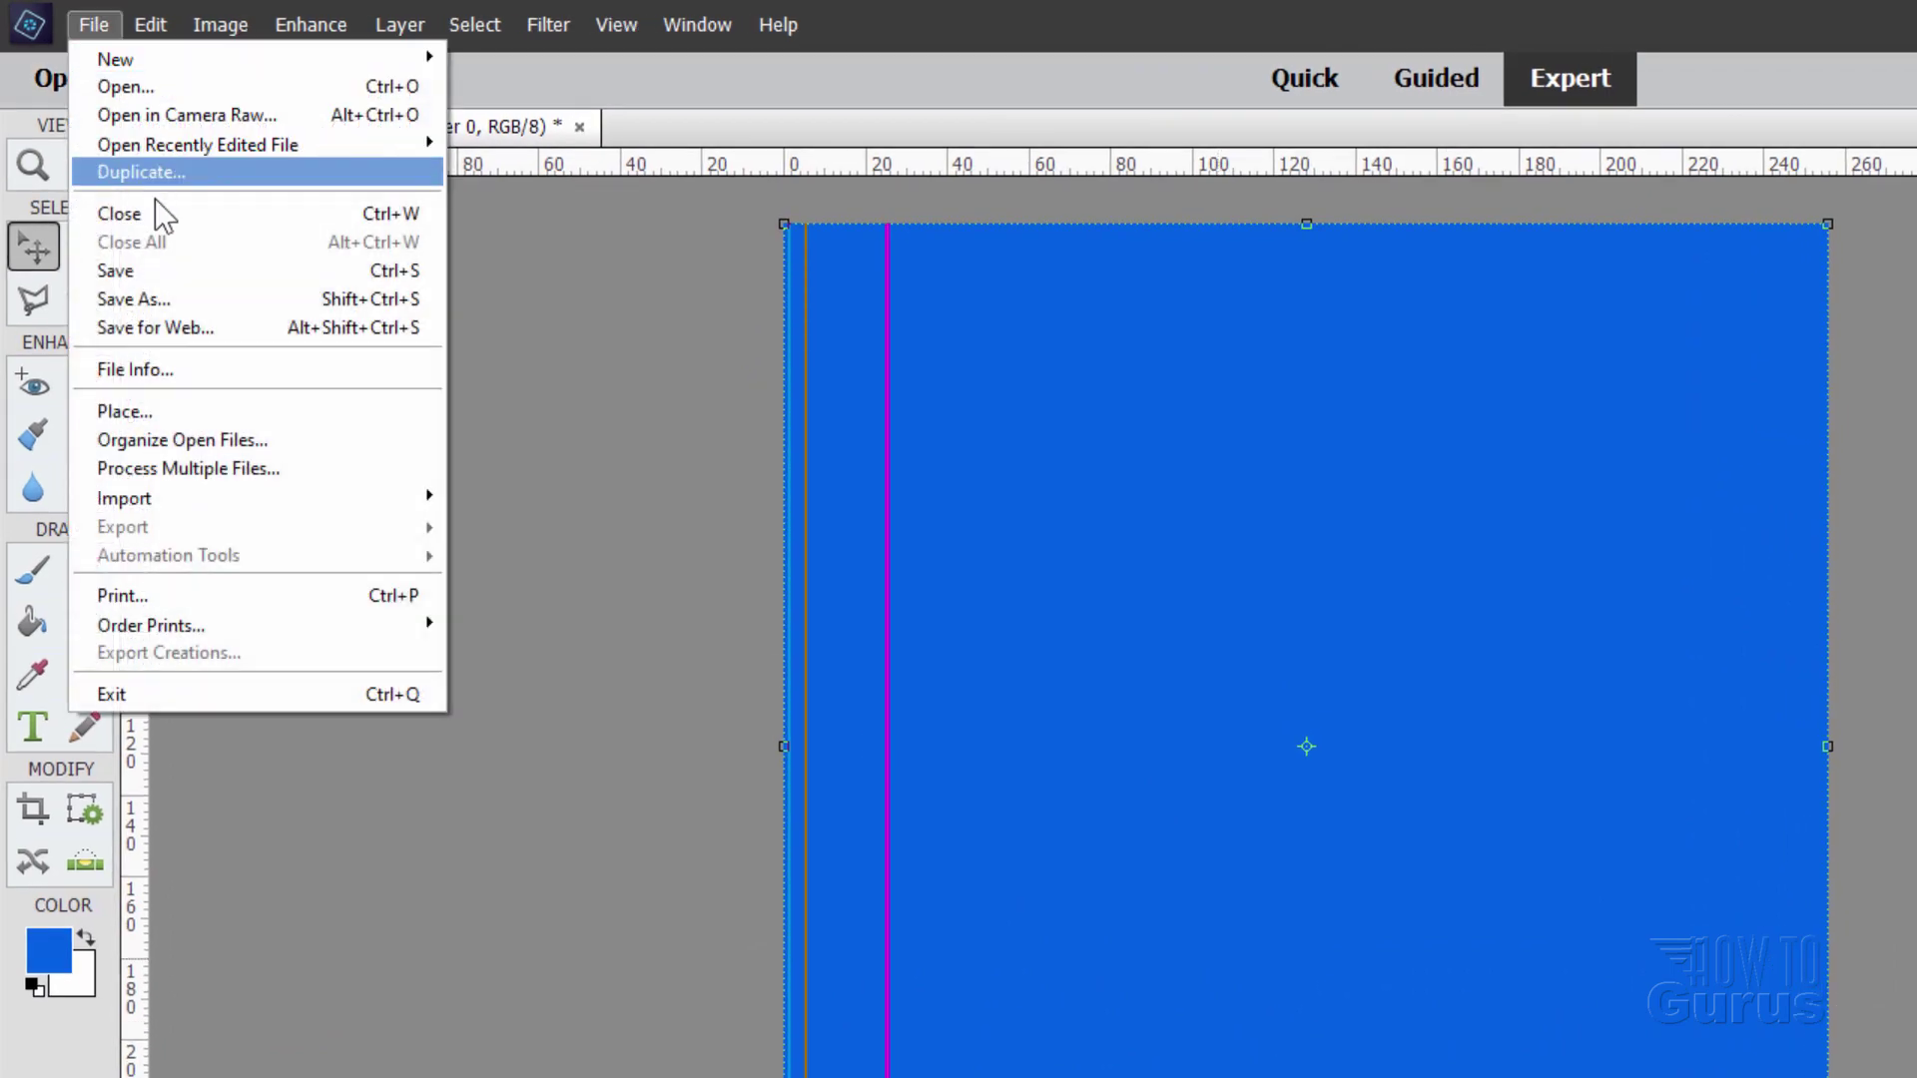
left_click(160, 263)
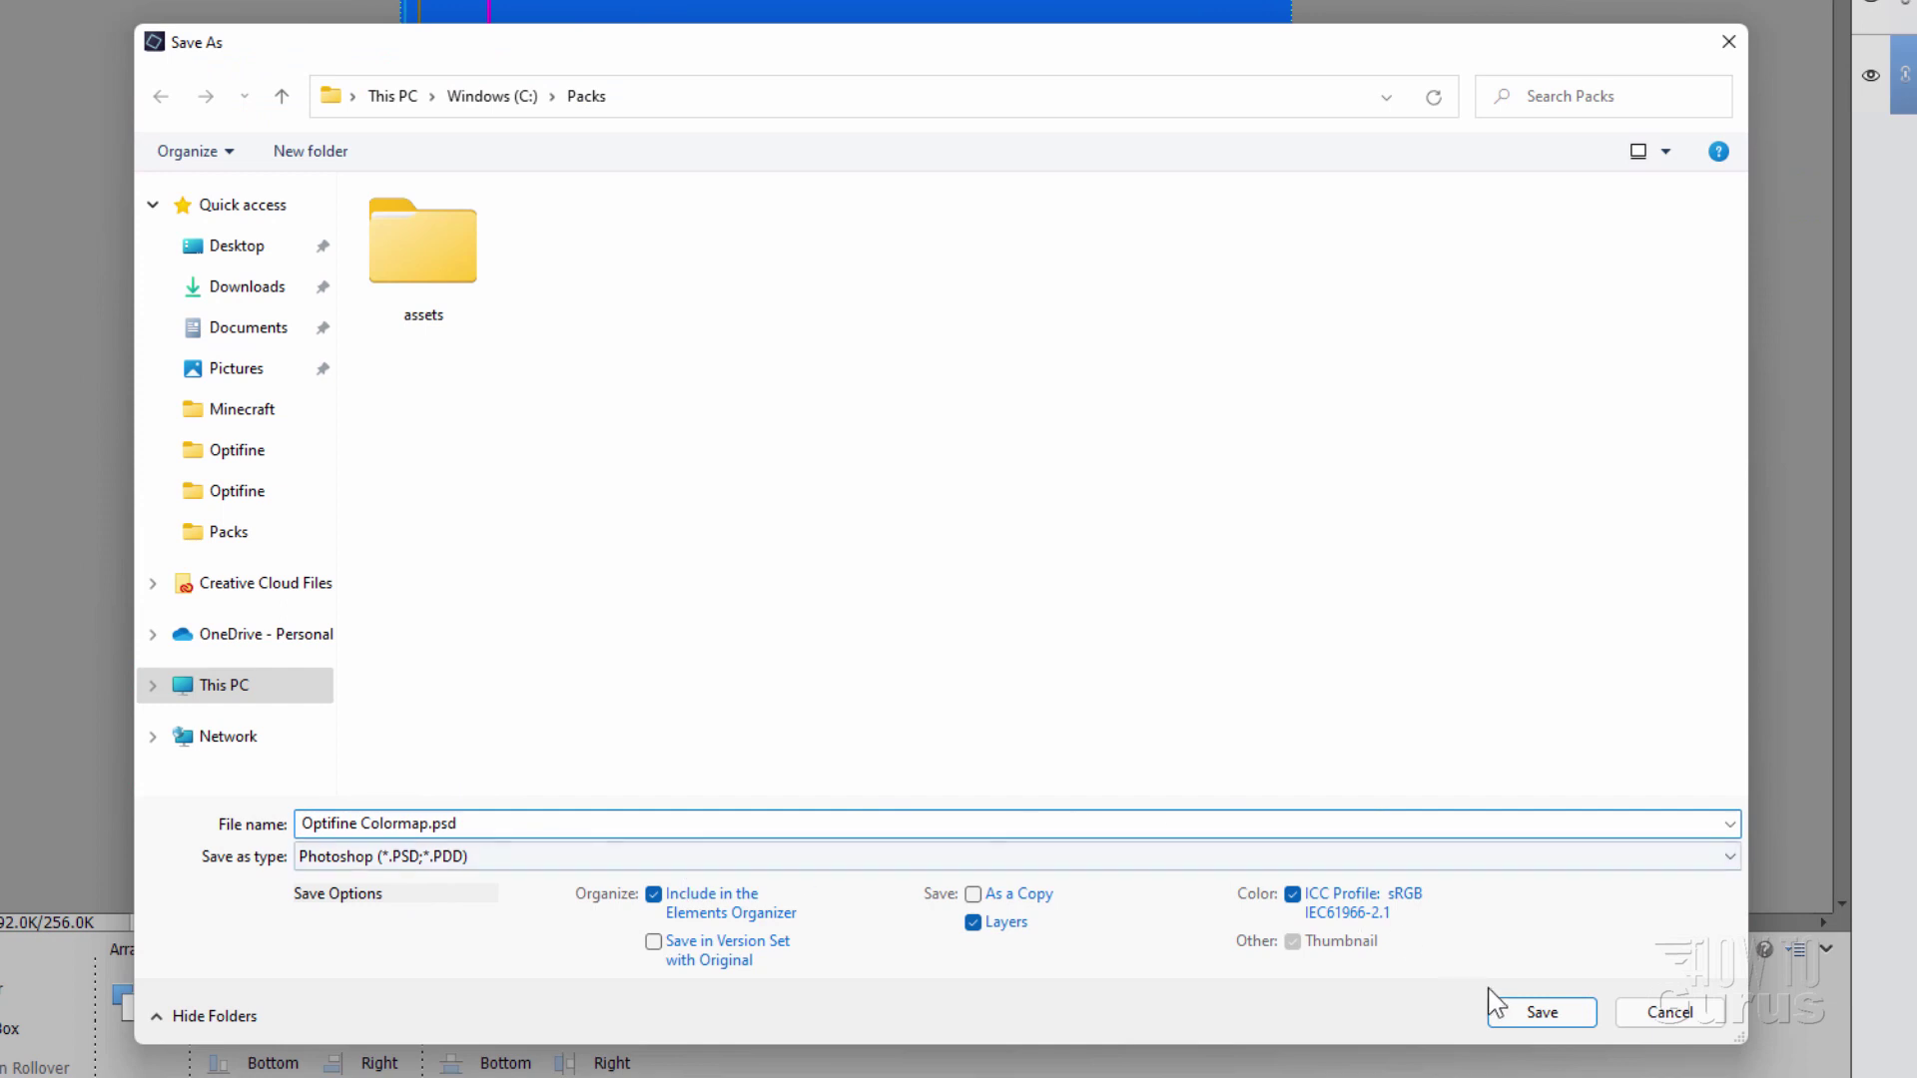
left_click(1522, 1008)
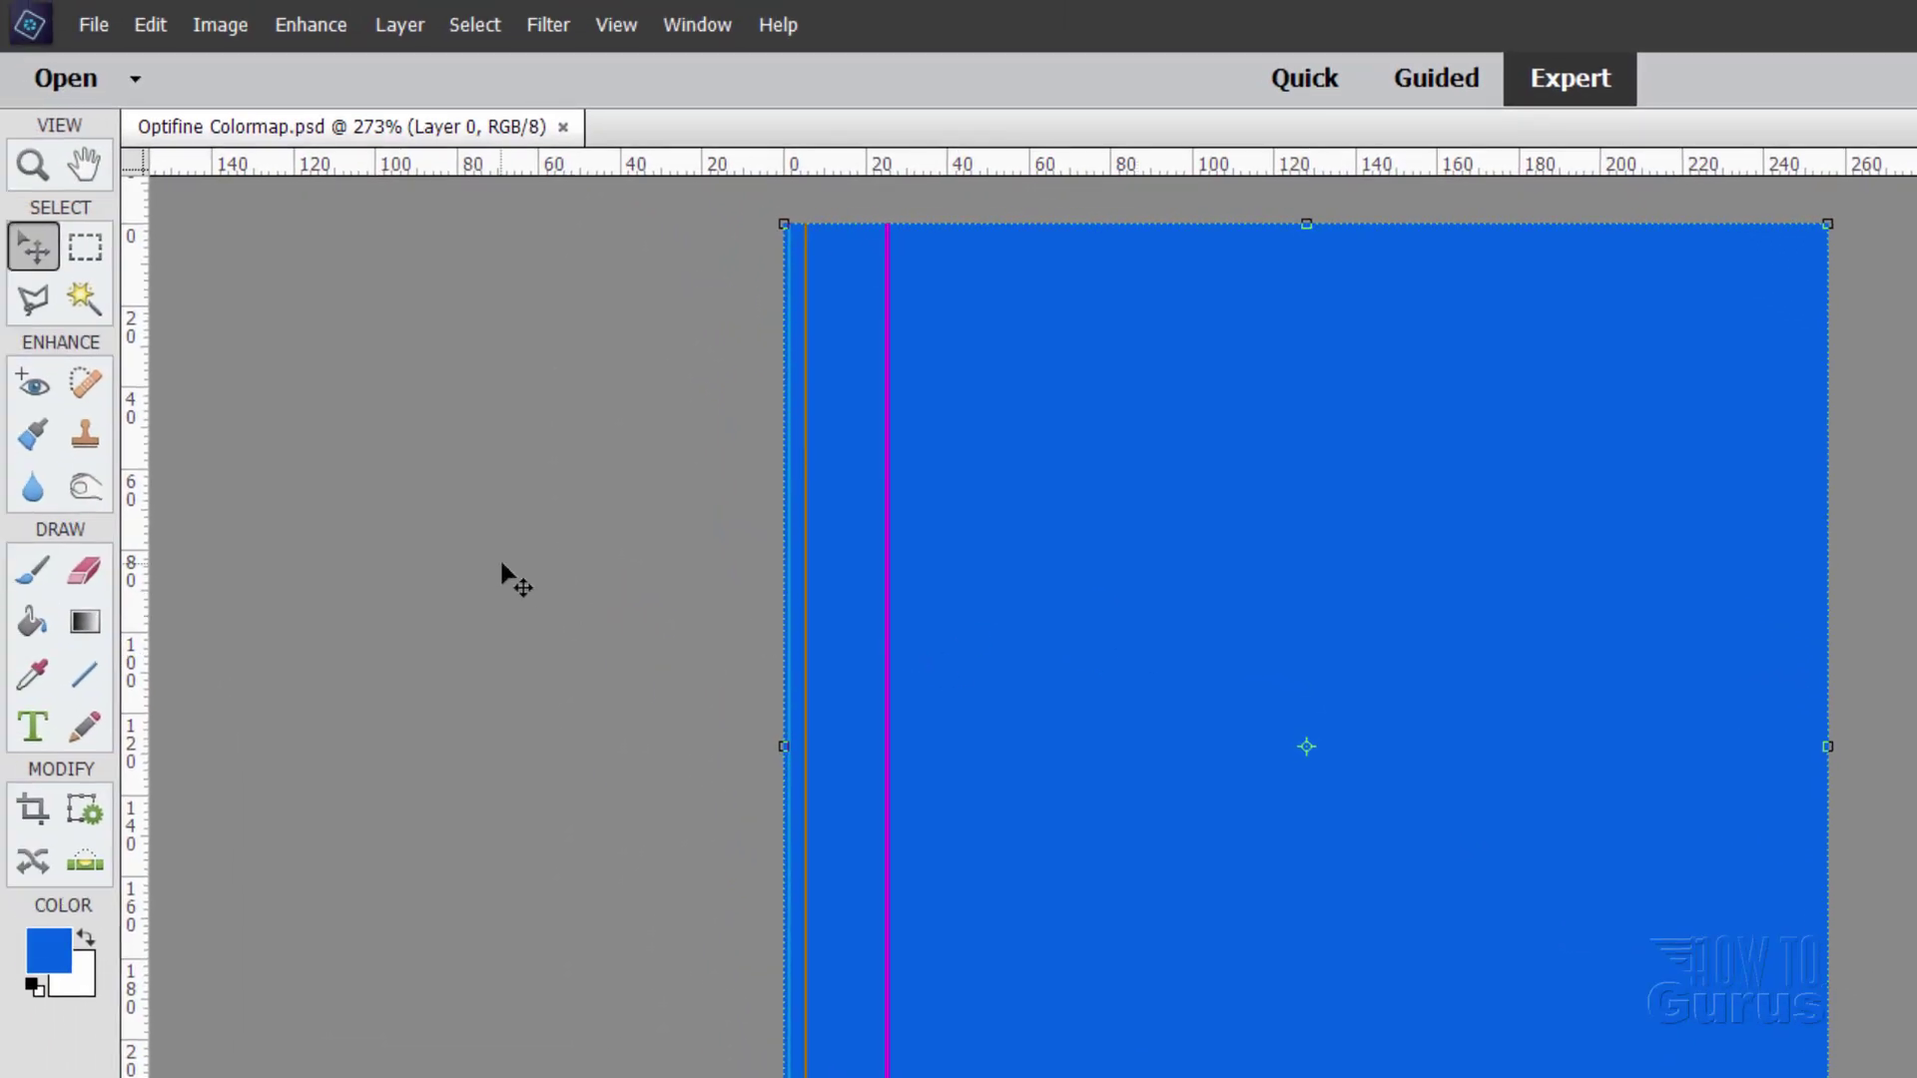
Save a PNG copy named water.png in assets/minecraft/optifine/colormap, accepting the PNG options.
left_click(94, 24)
left_click(192, 298)
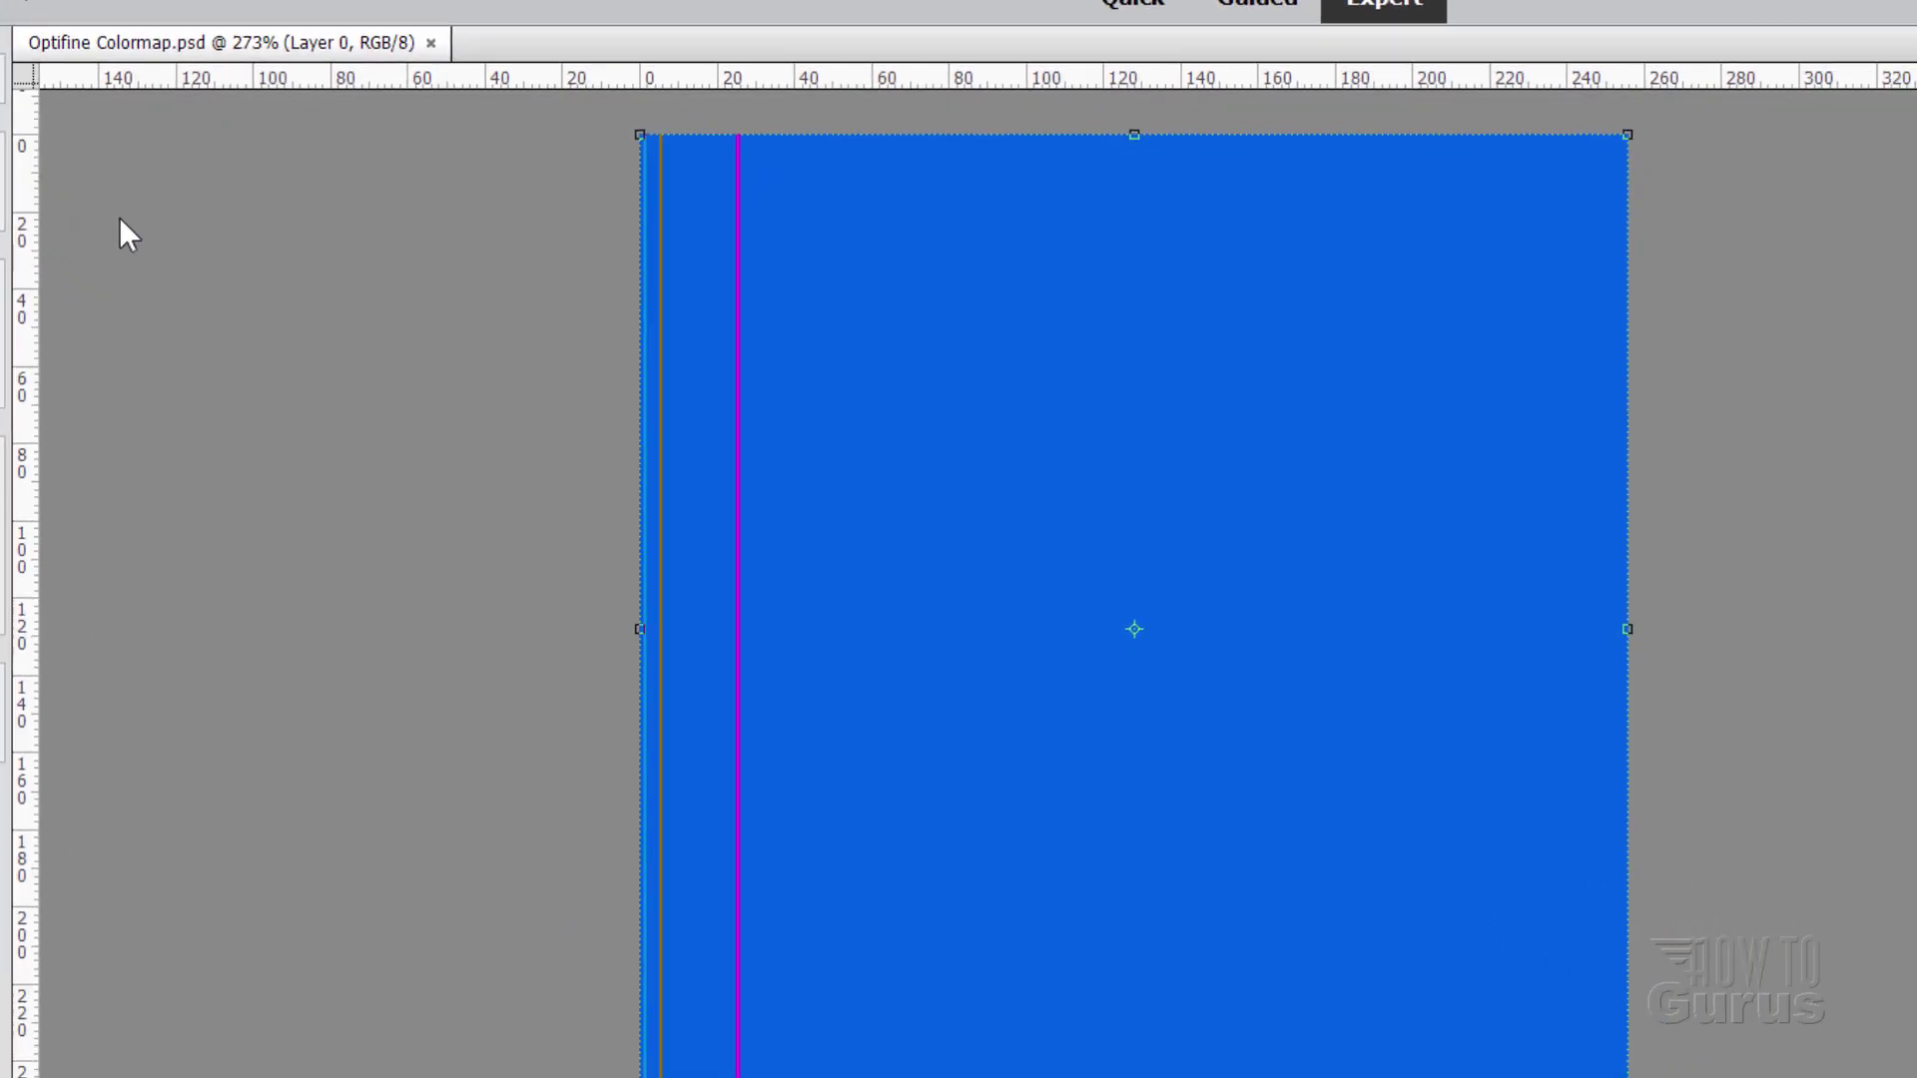
double_click(403, 250)
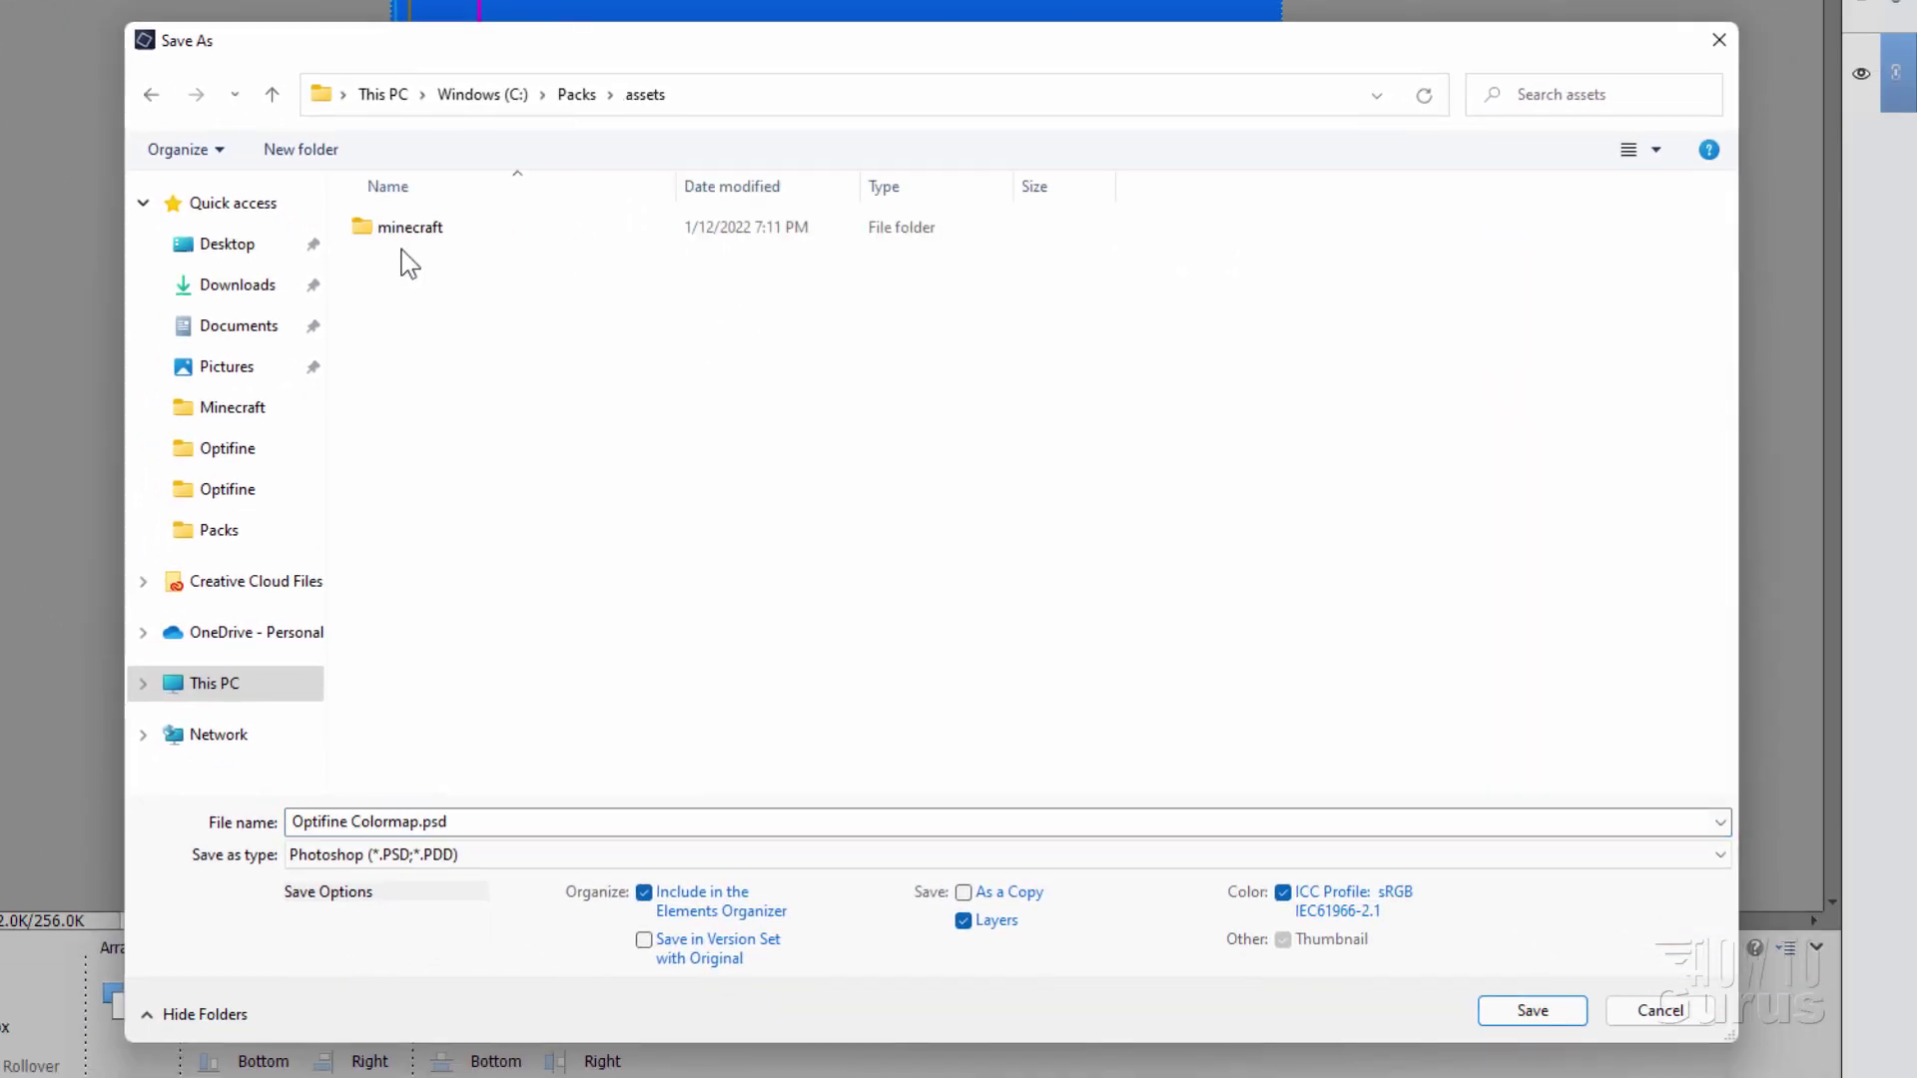
double_click(395, 232)
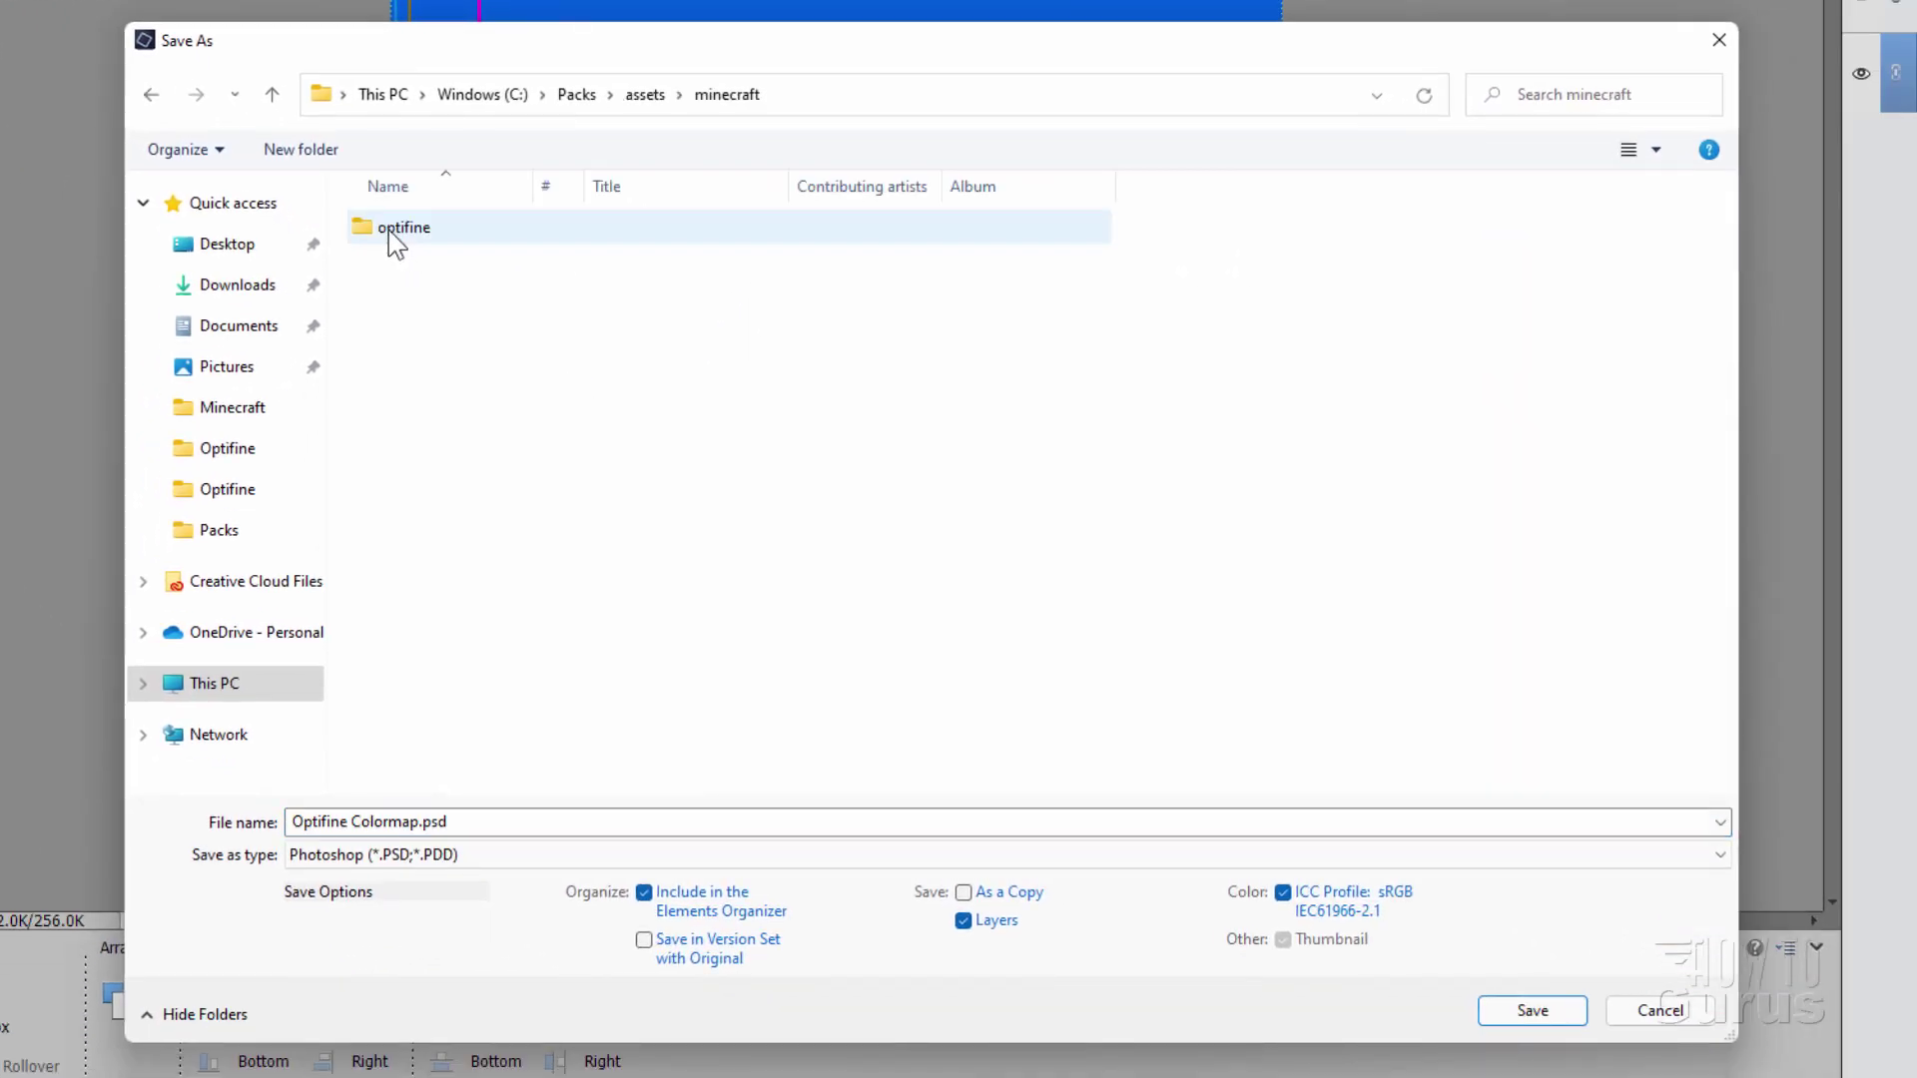
double_click(387, 230)
double_click(381, 230)
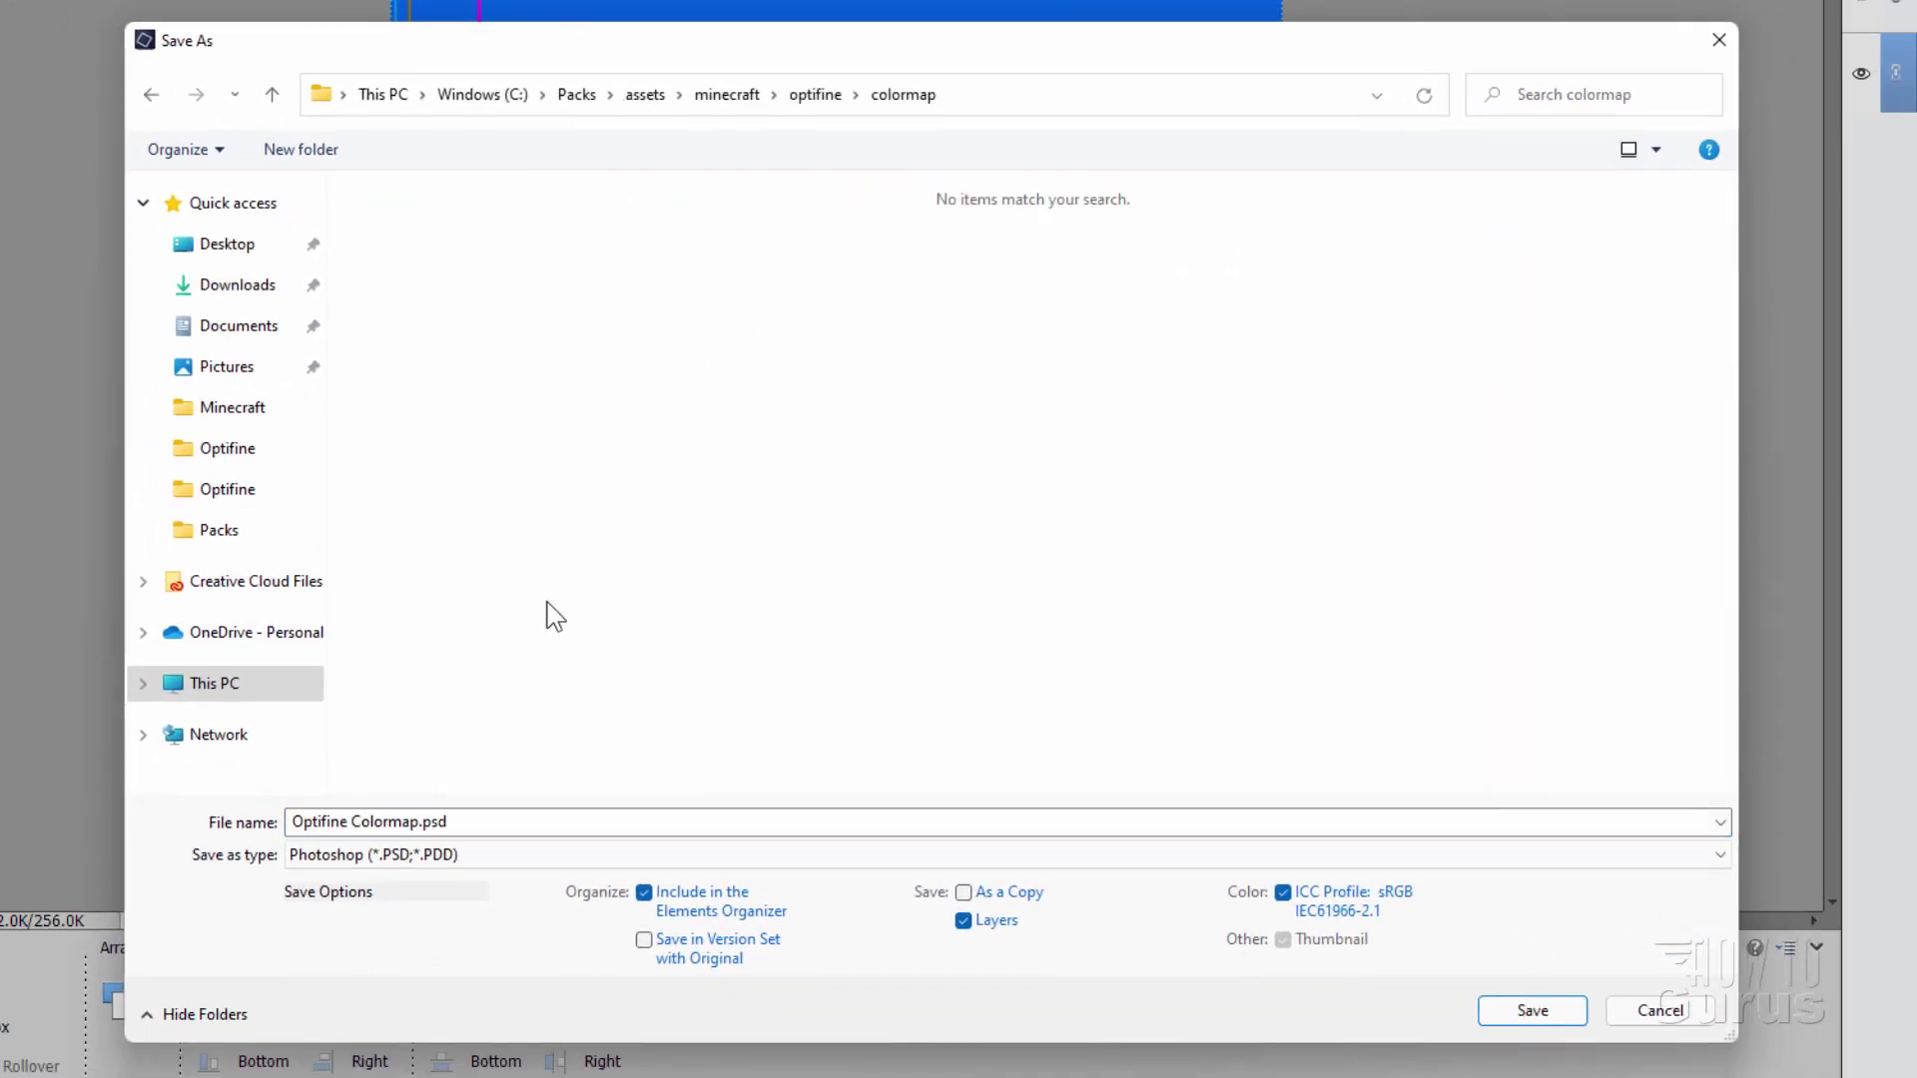
left_click(432, 855)
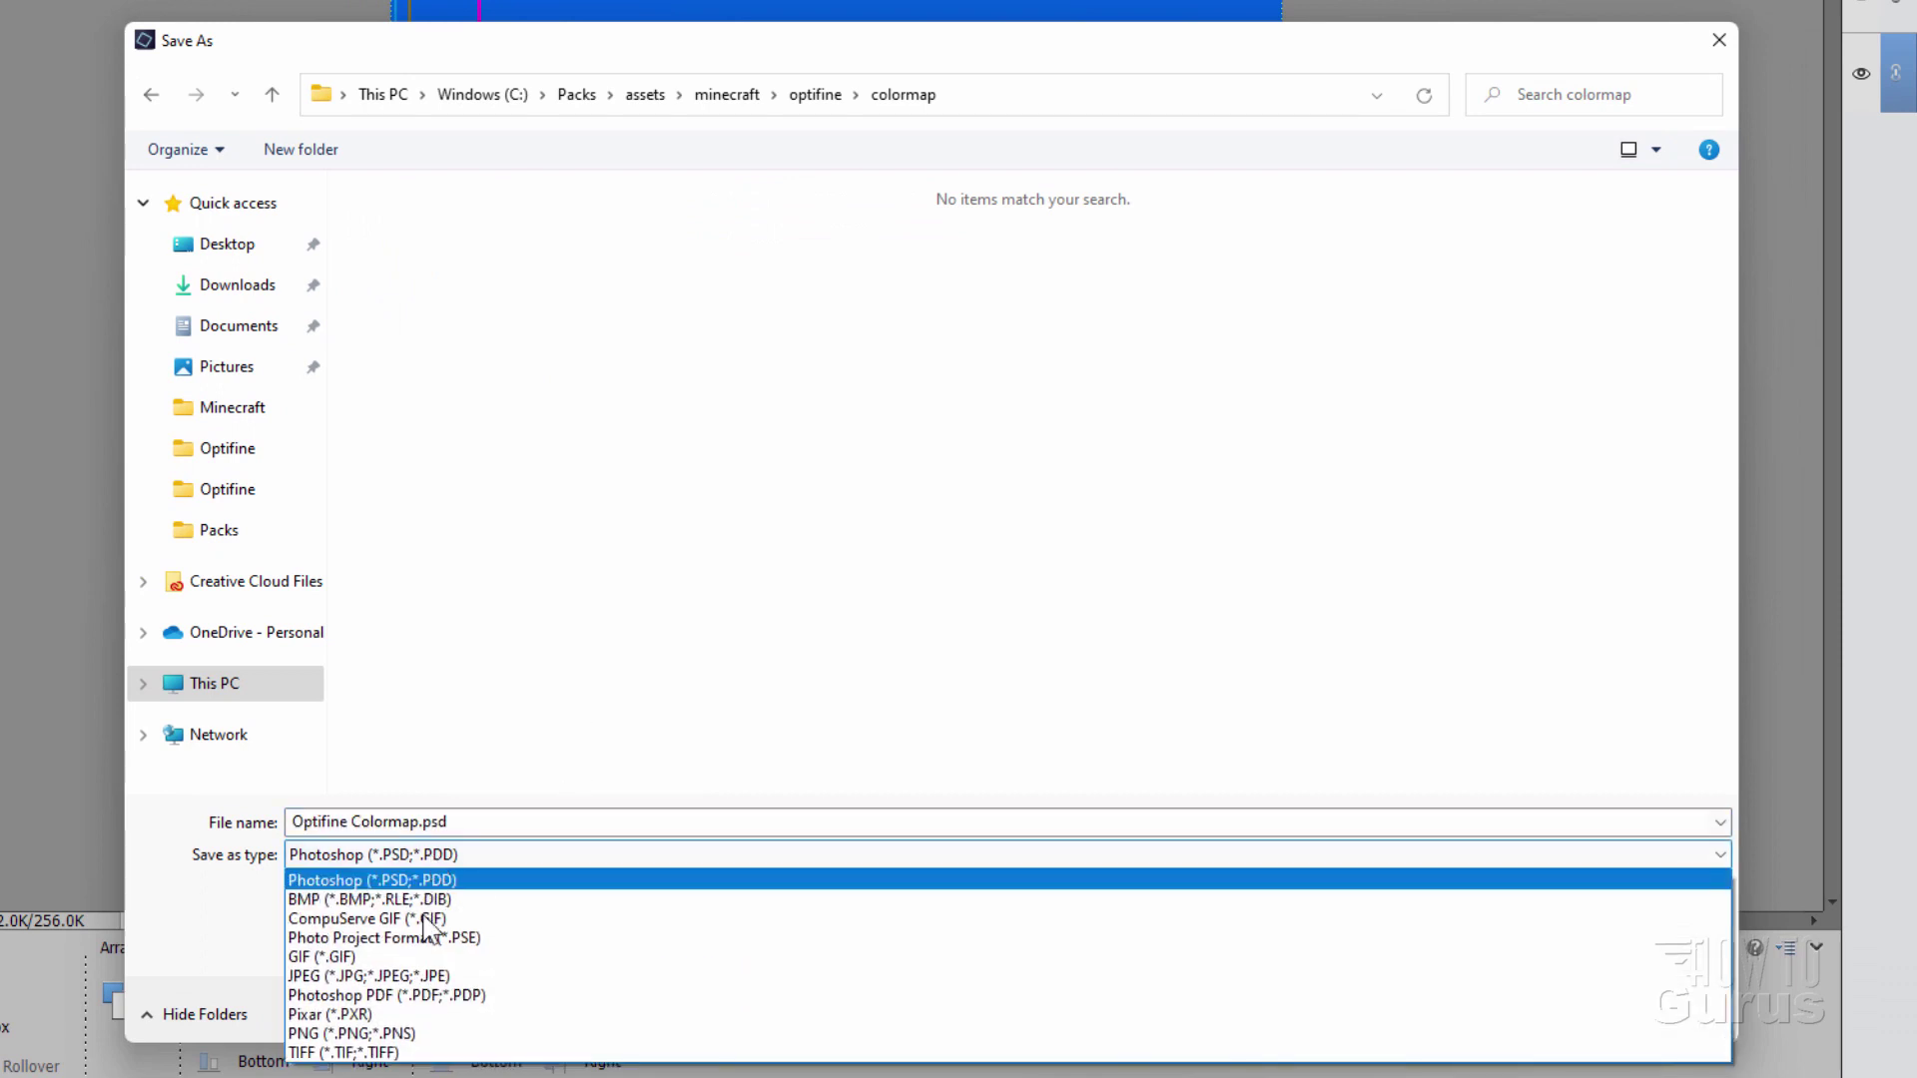
left_click(429, 1031)
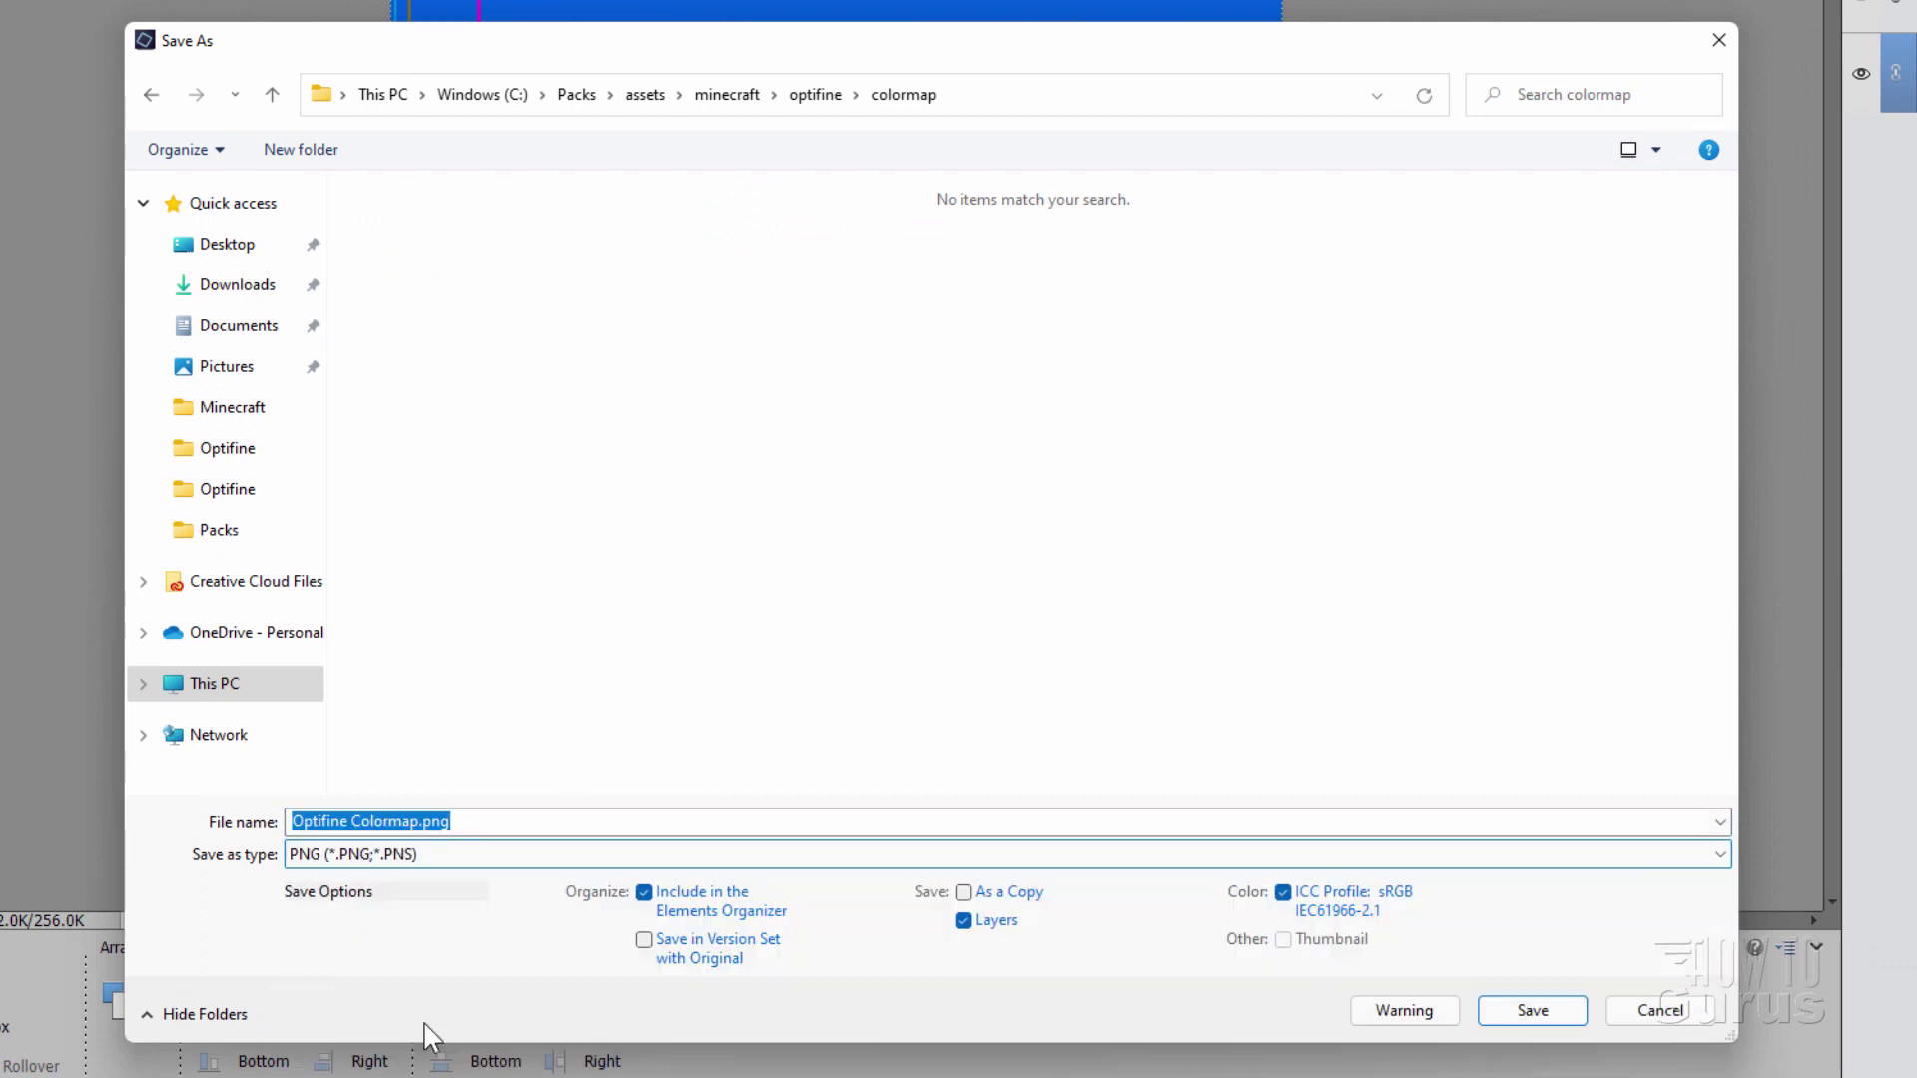
left_click(466, 819)
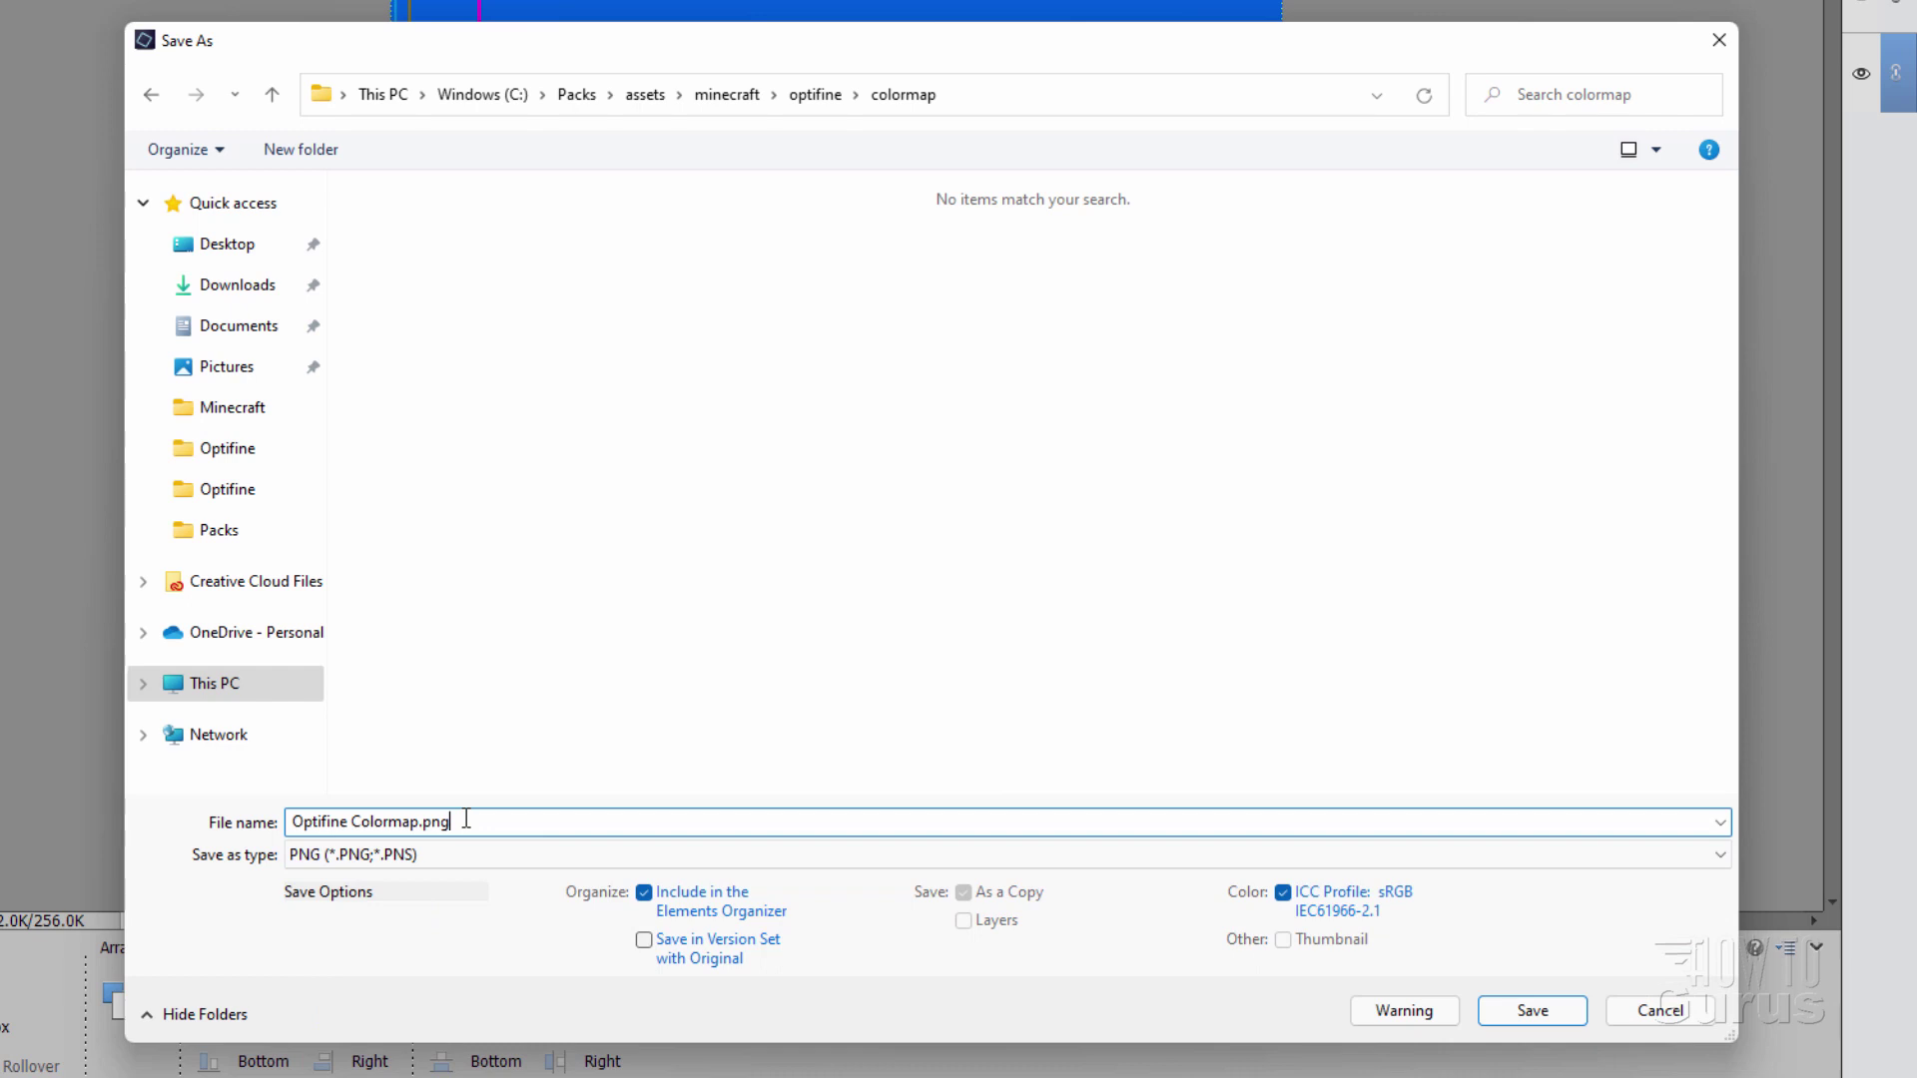
key("BackSpace")
key("BackSpace")
key("BackSpace")
key("BackSpace")
key("BackSpace")
key("BackSpace")
key("BackSpace")
key("BackSpace")
key("BackSpace")
key("BackSpace")
key("BackSpace")
key("BackSpace")
key("BackSpace")
key("BackSpace")
key("BackSpace")
key("BackSpace")
key("BackSpace")
type("water")
left_click(1519, 1013)
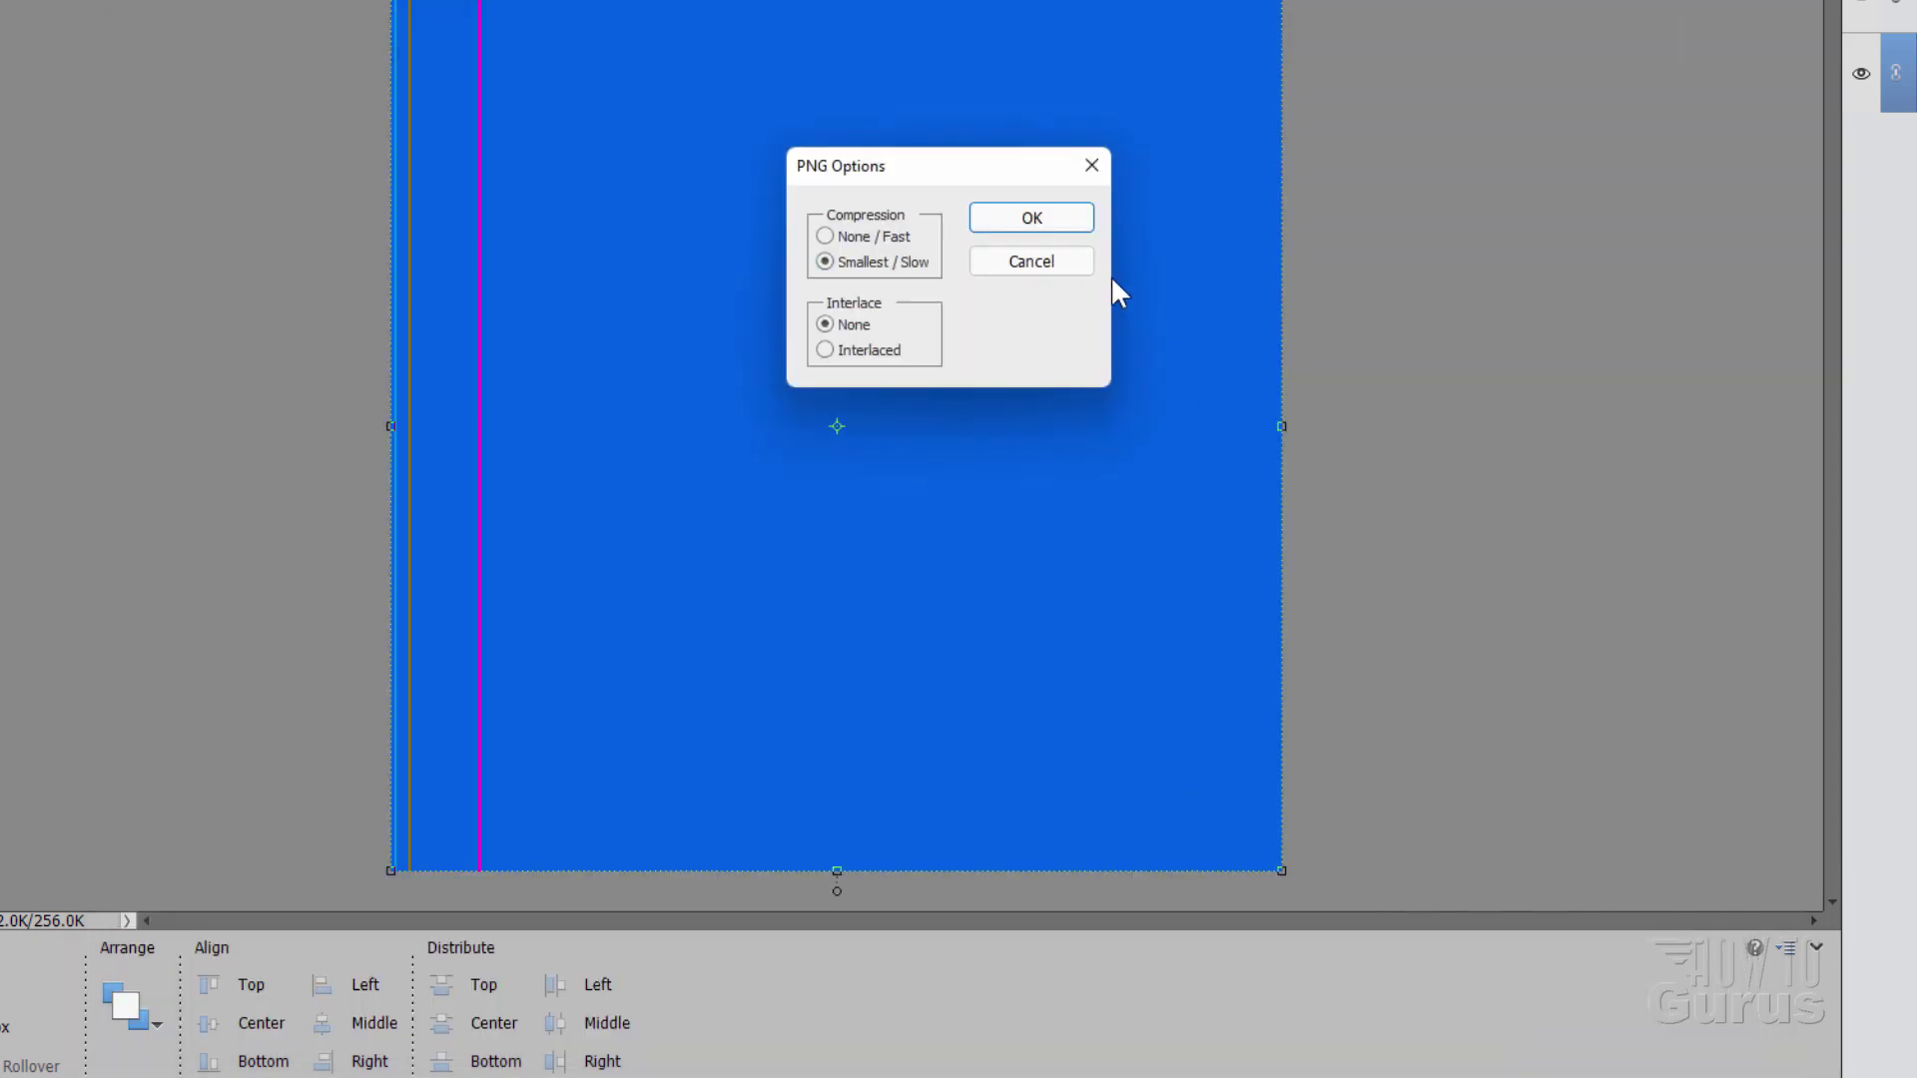
left_click(1064, 218)
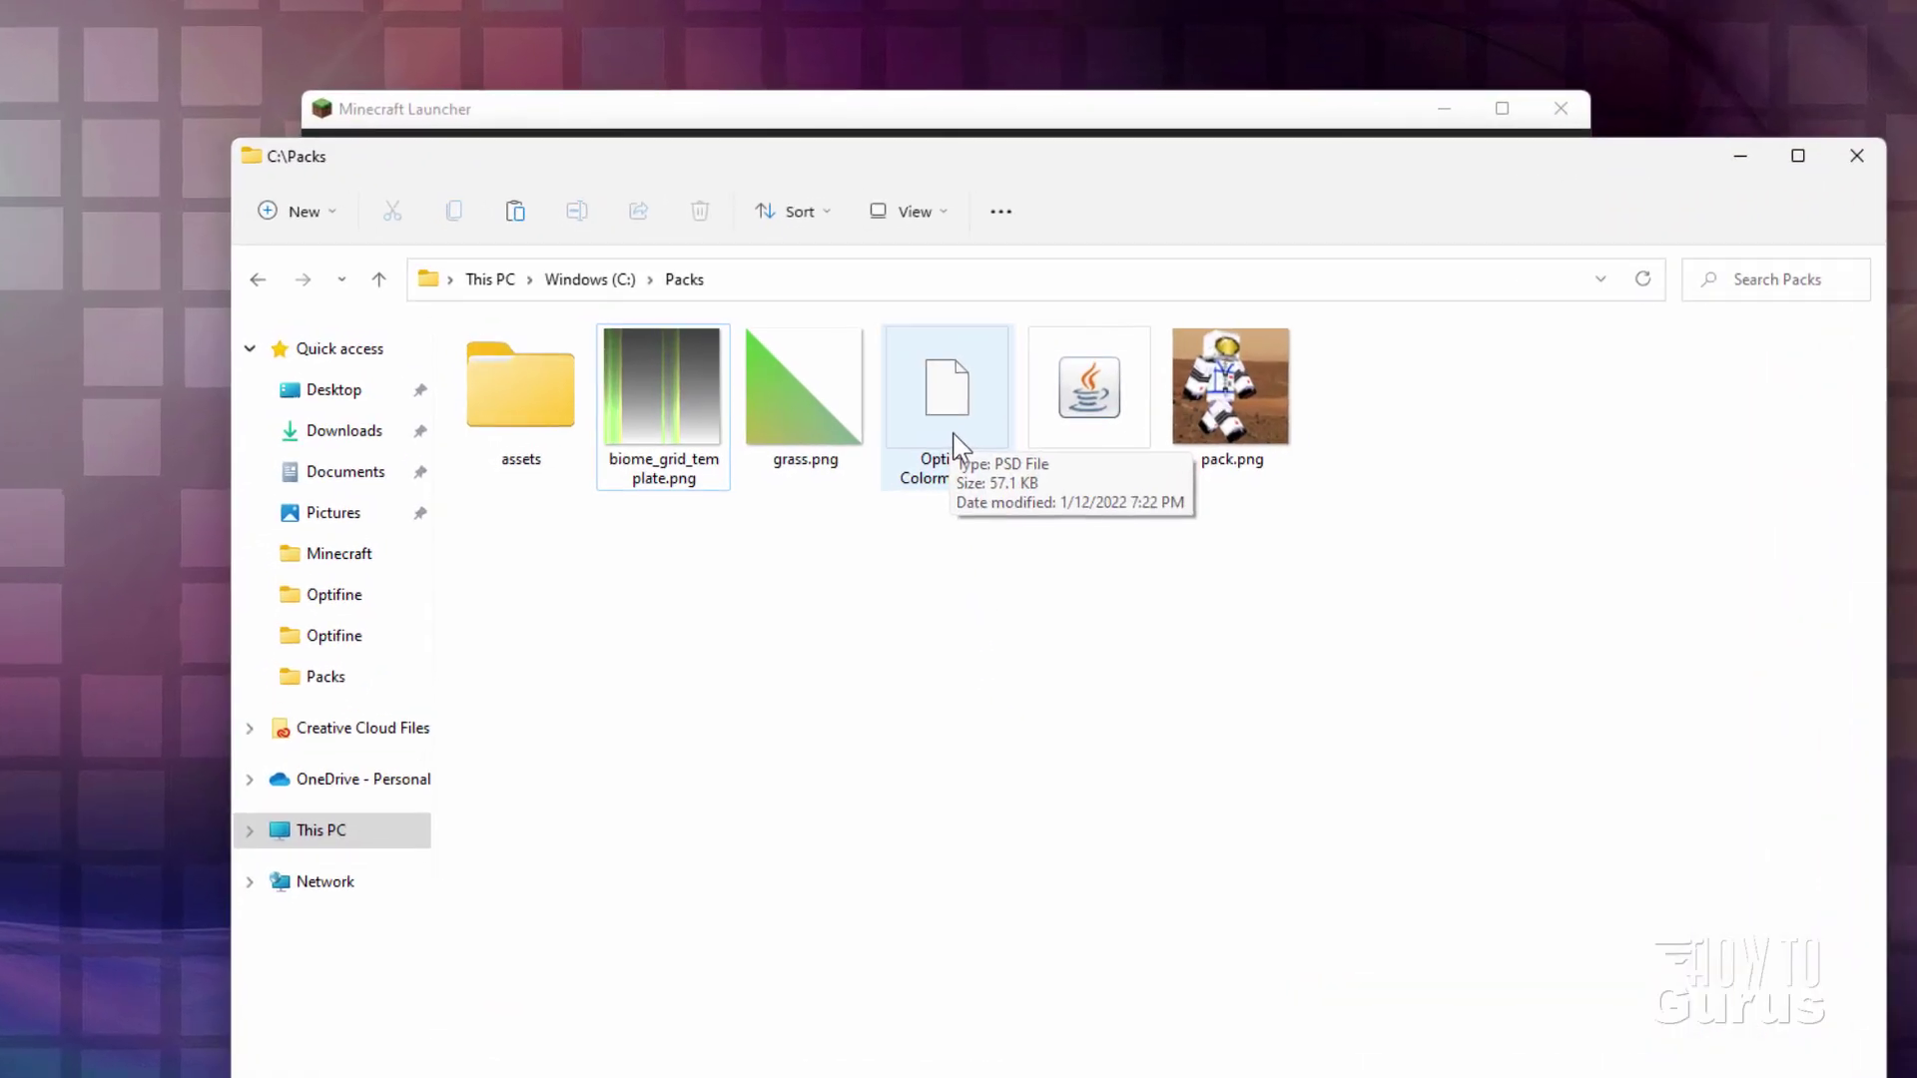
Browse to assets > minecraft > optifine > colormap to confirm water.png, then go back to optifine.
left_click(558, 395)
double_click(473, 430)
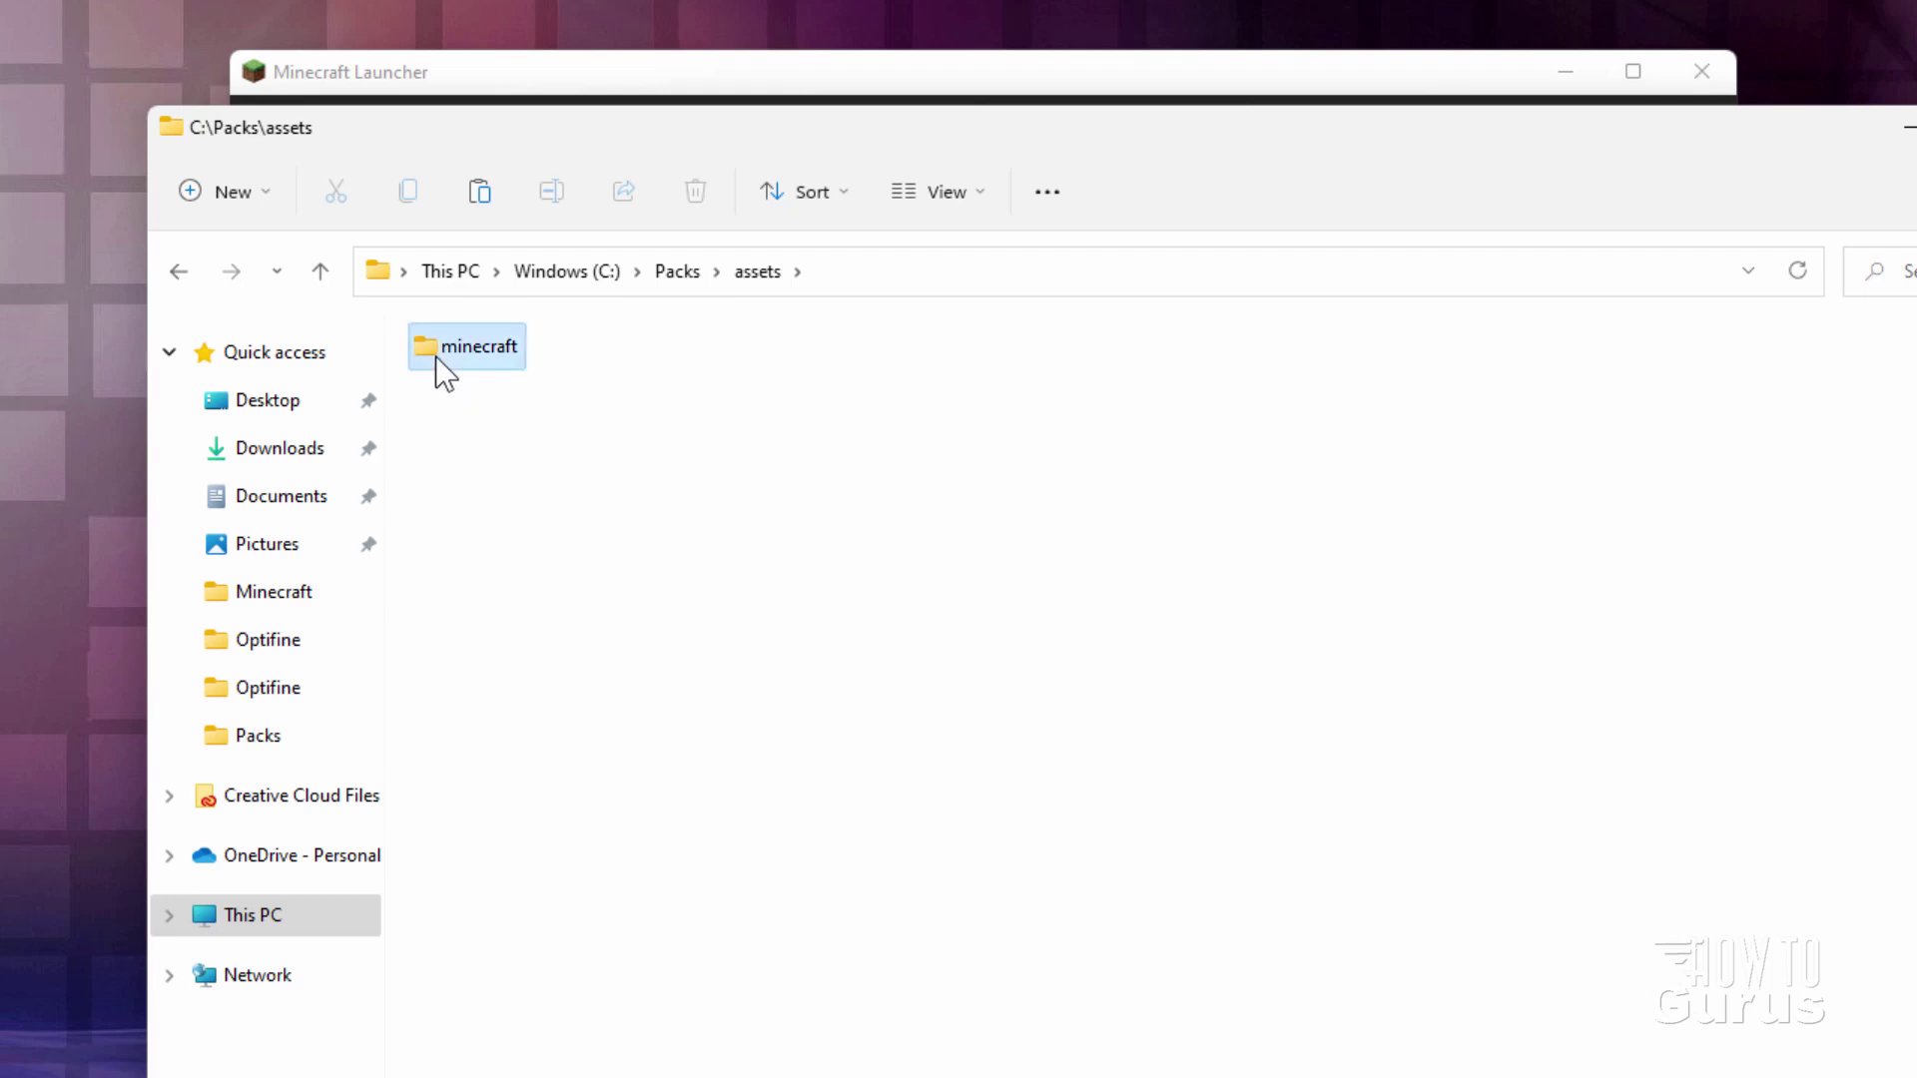
double_click(435, 355)
double_click(433, 351)
double_click(459, 382)
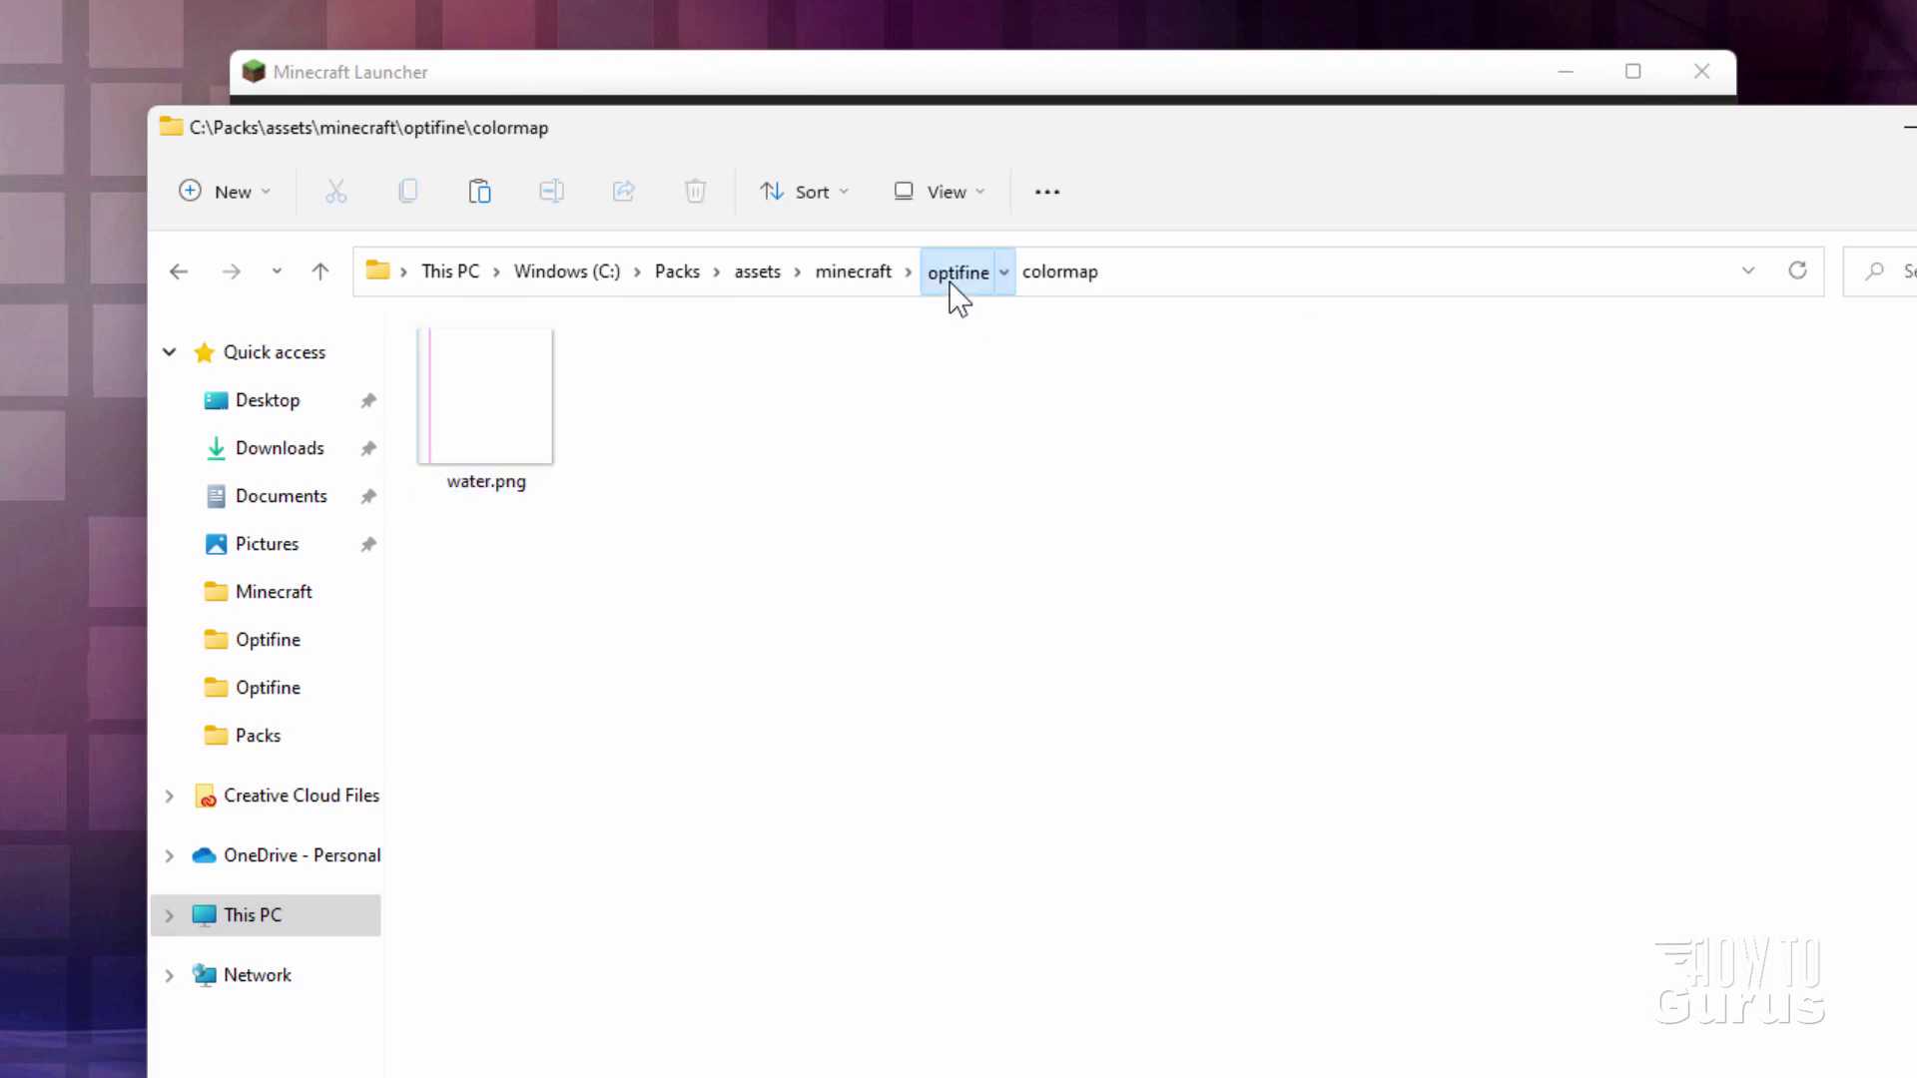
left_click(956, 272)
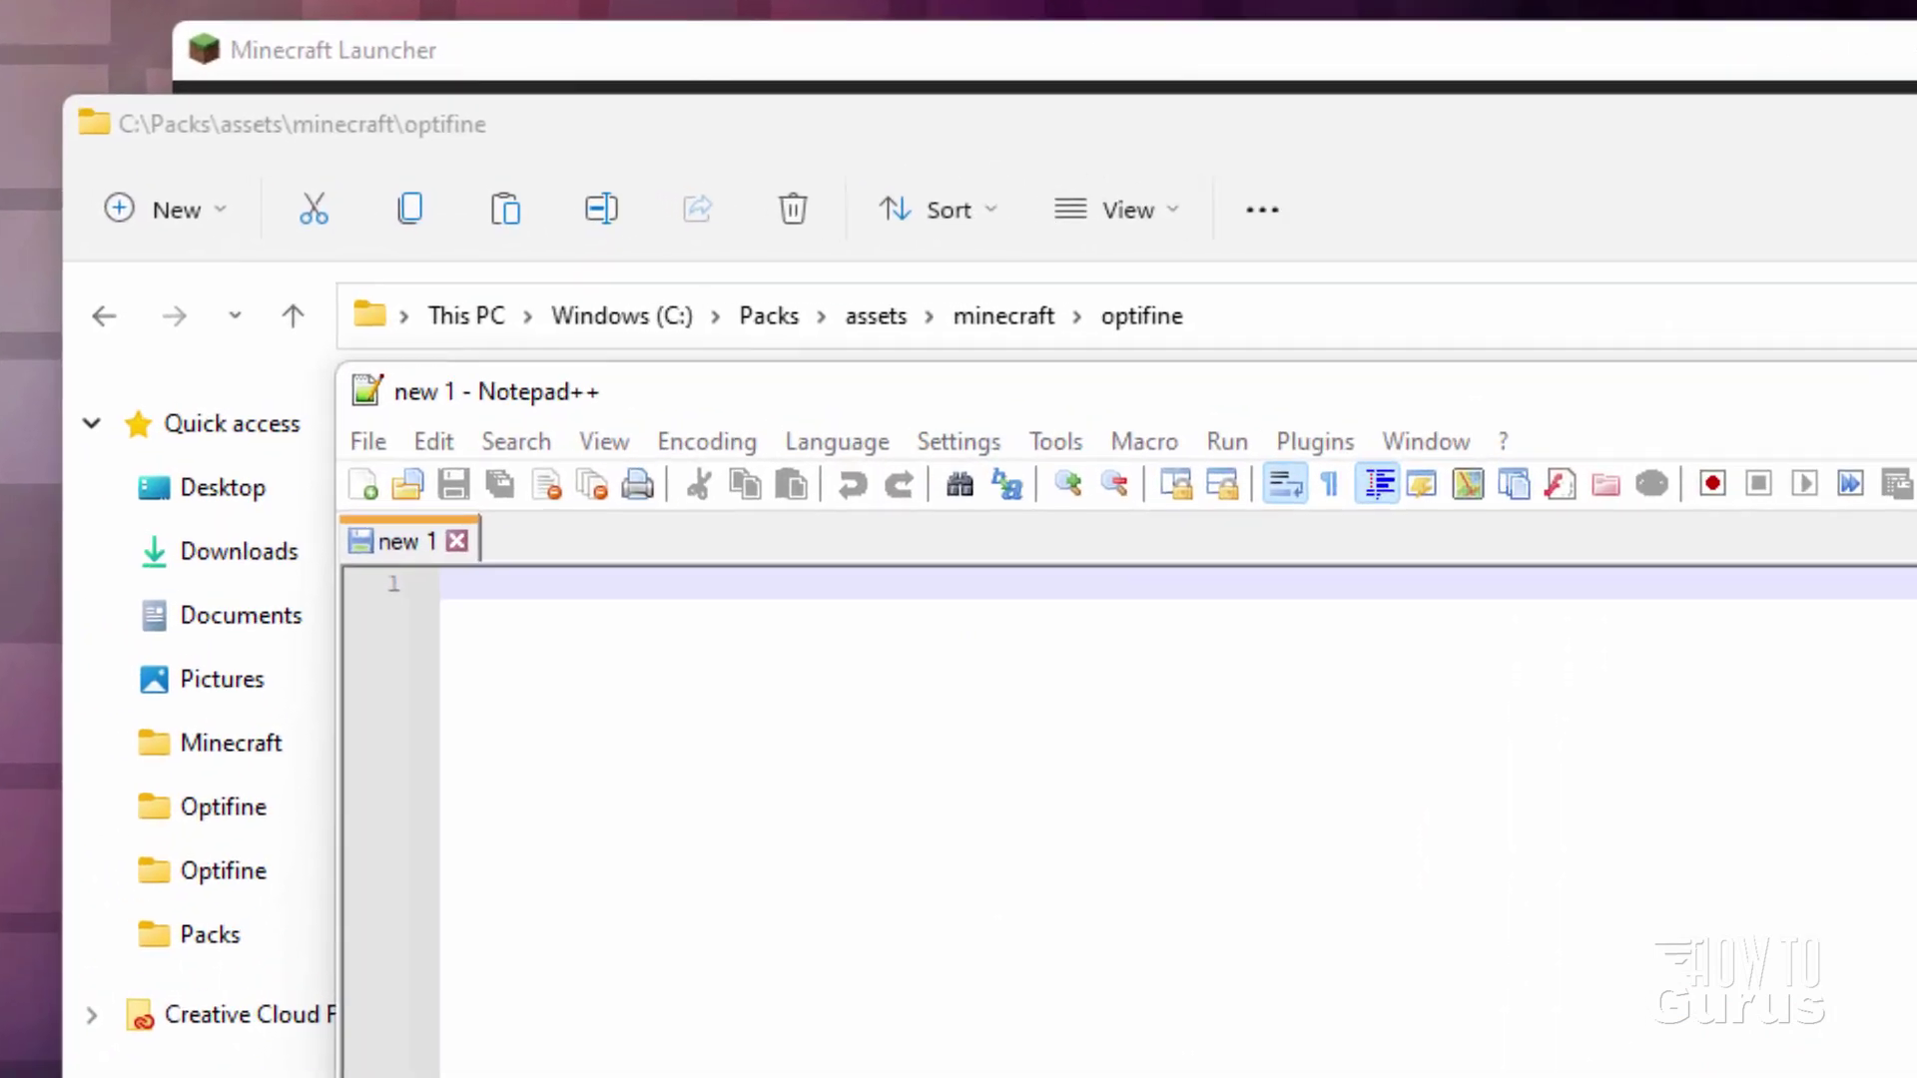
Enter the line palette.format=grid and set the encoding to ANSI.
key("ctrl+v")
type("pal")
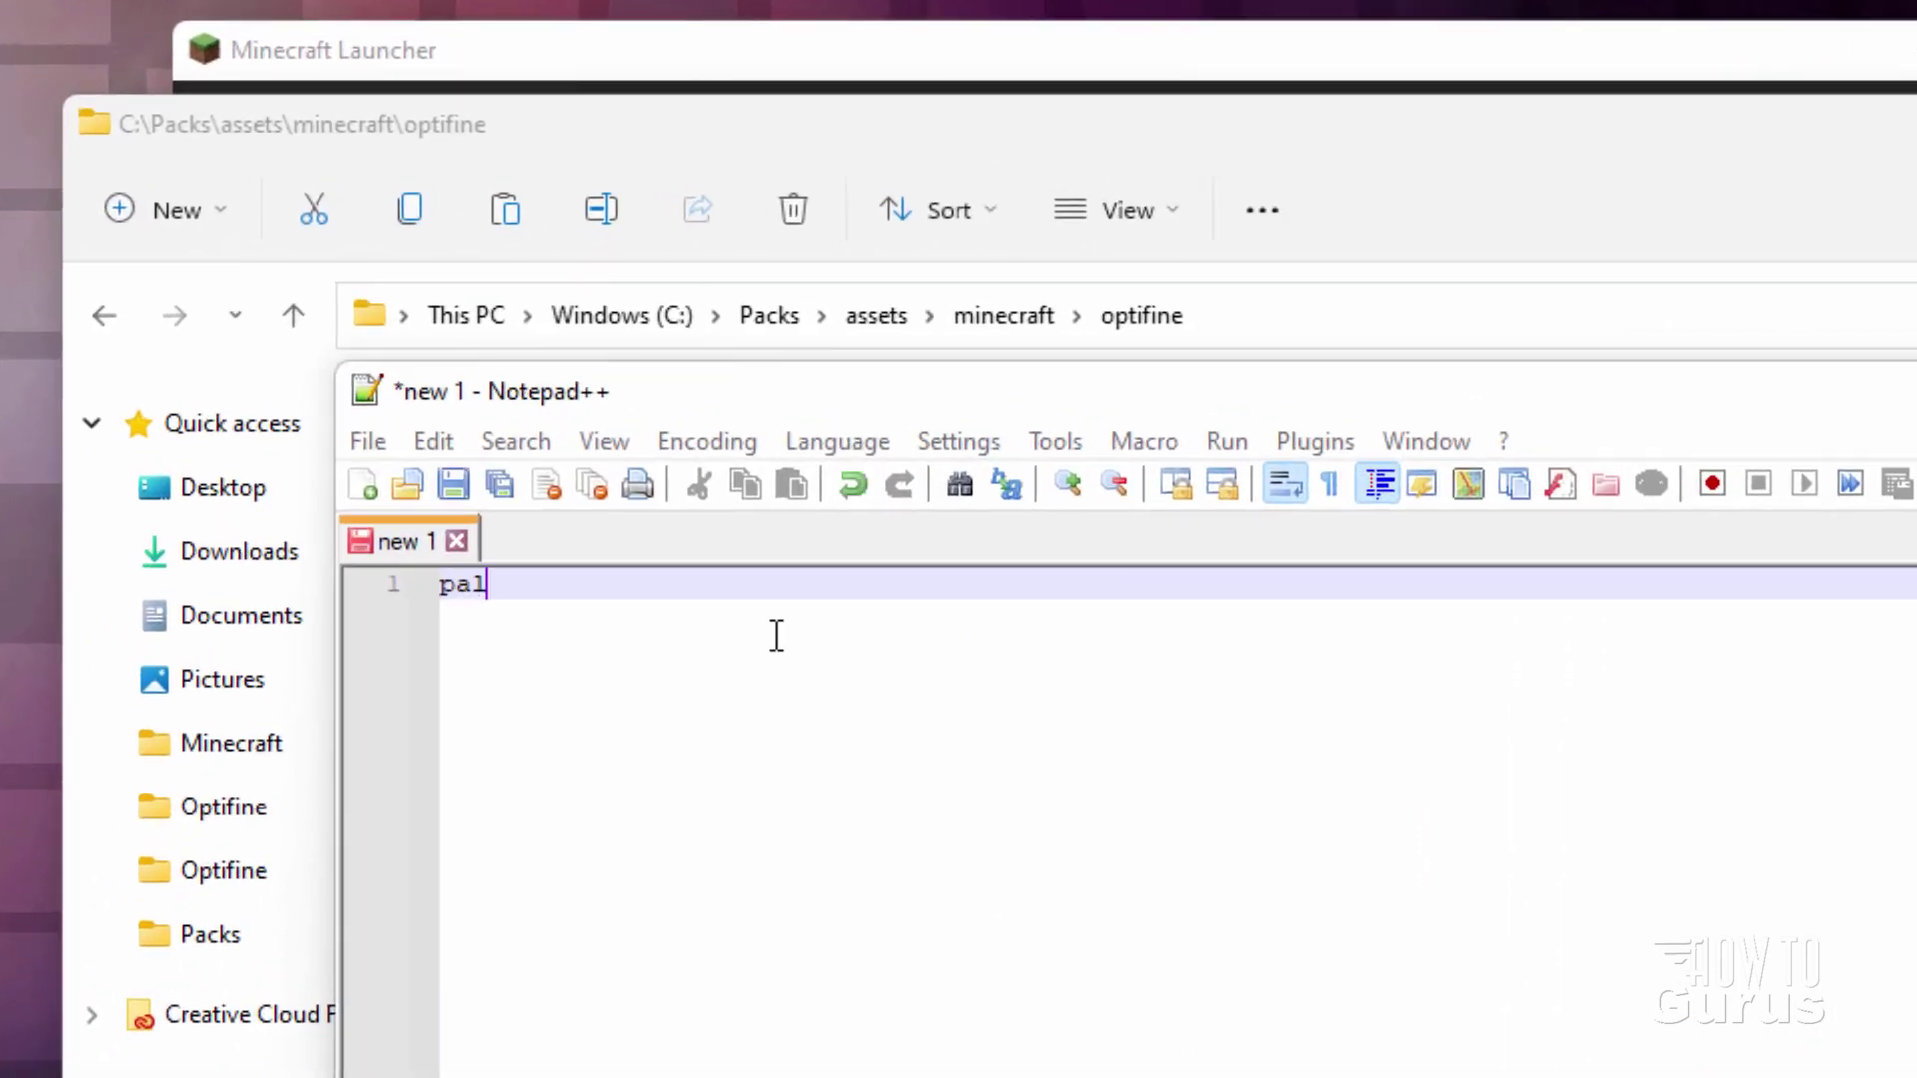
type("ette.format=")
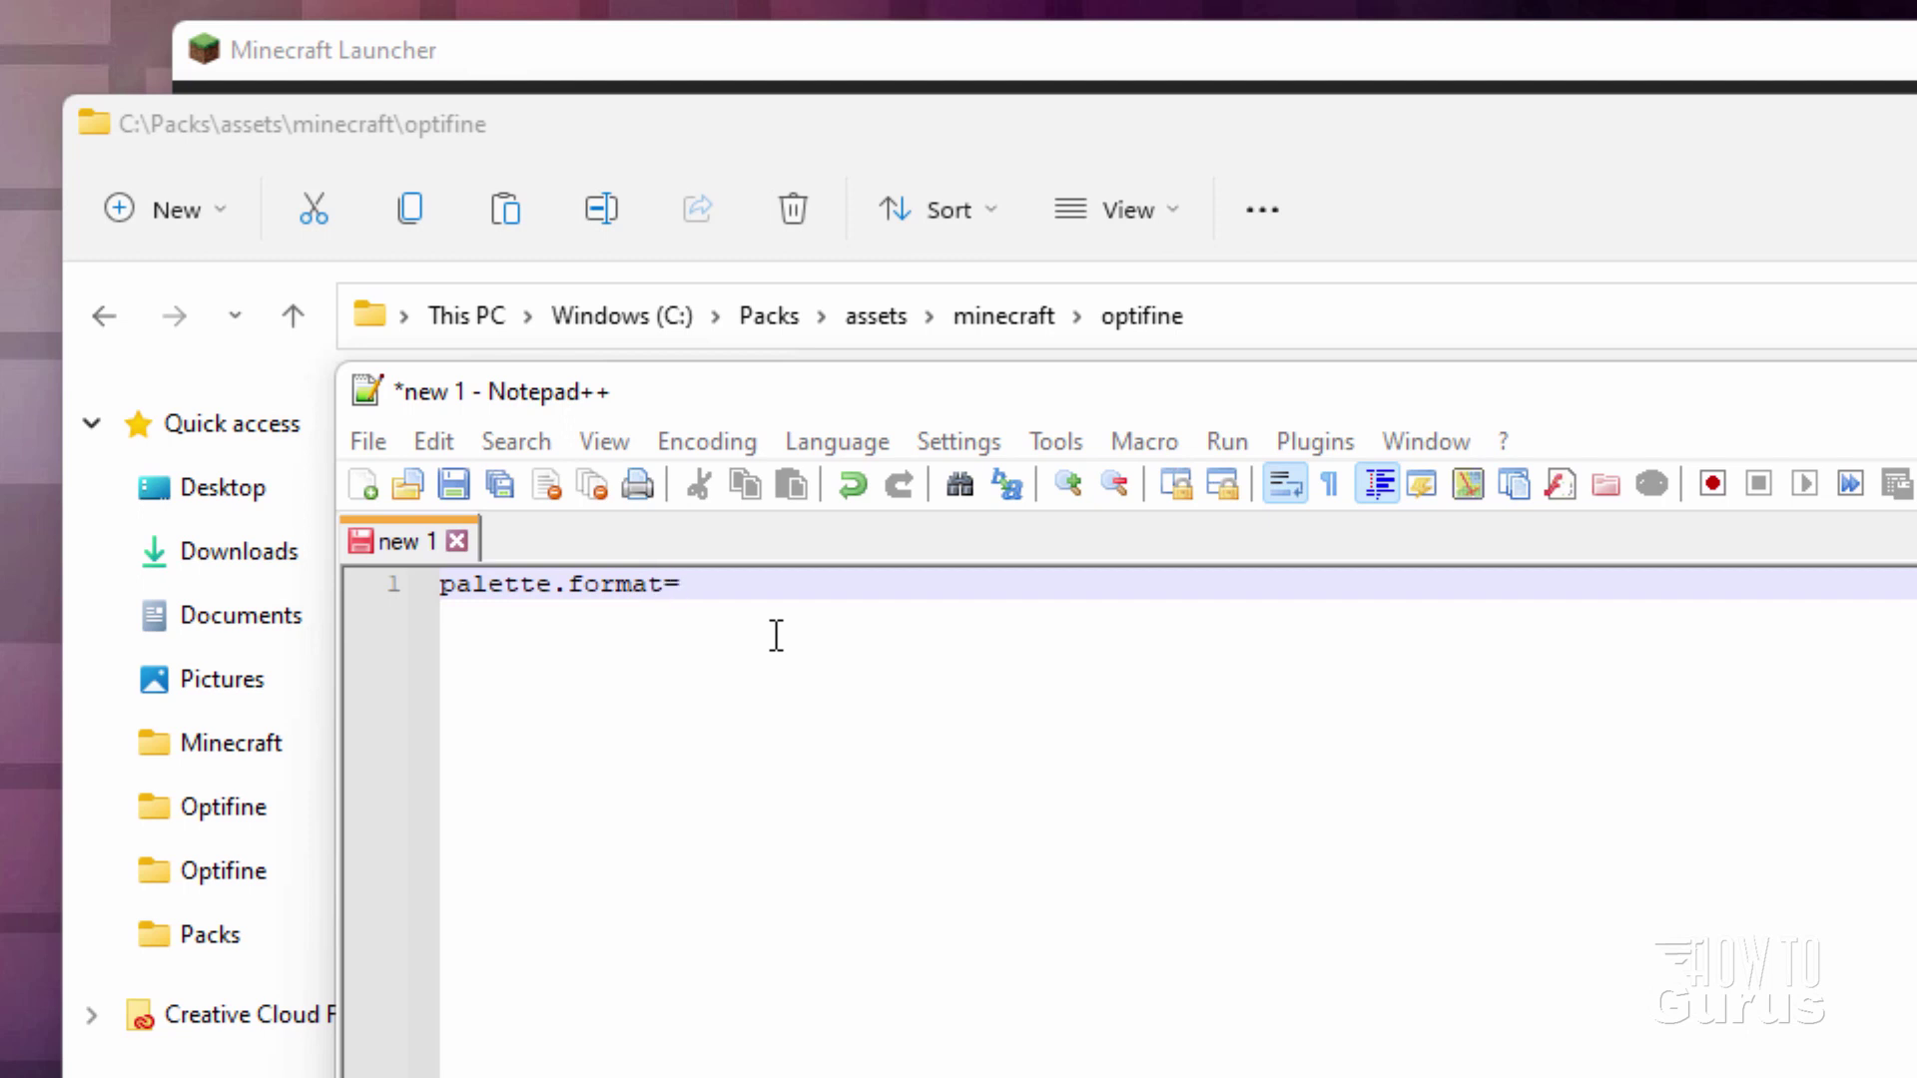
type("grid")
left_click(695, 443)
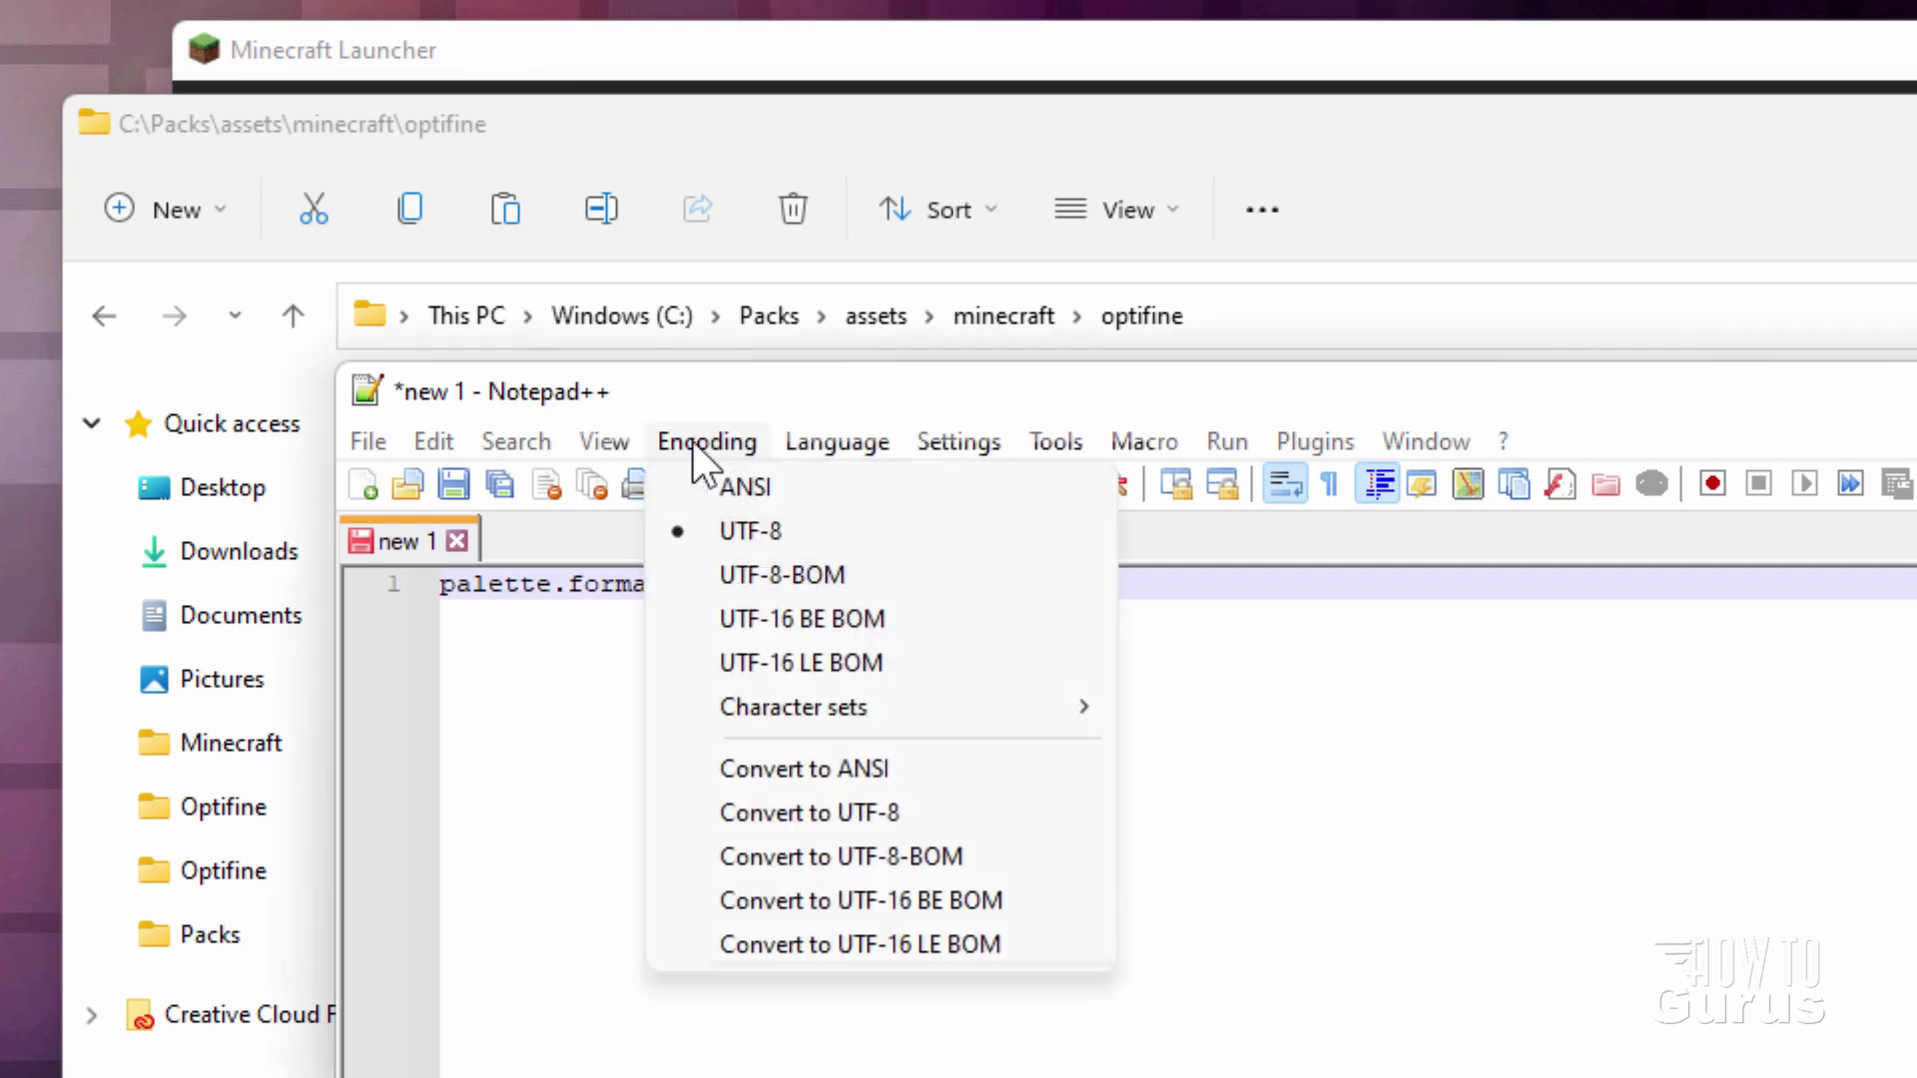
left_click(776, 486)
Save the file as color.properties in the optifine folder and close Notepad++.
left_click(371, 439)
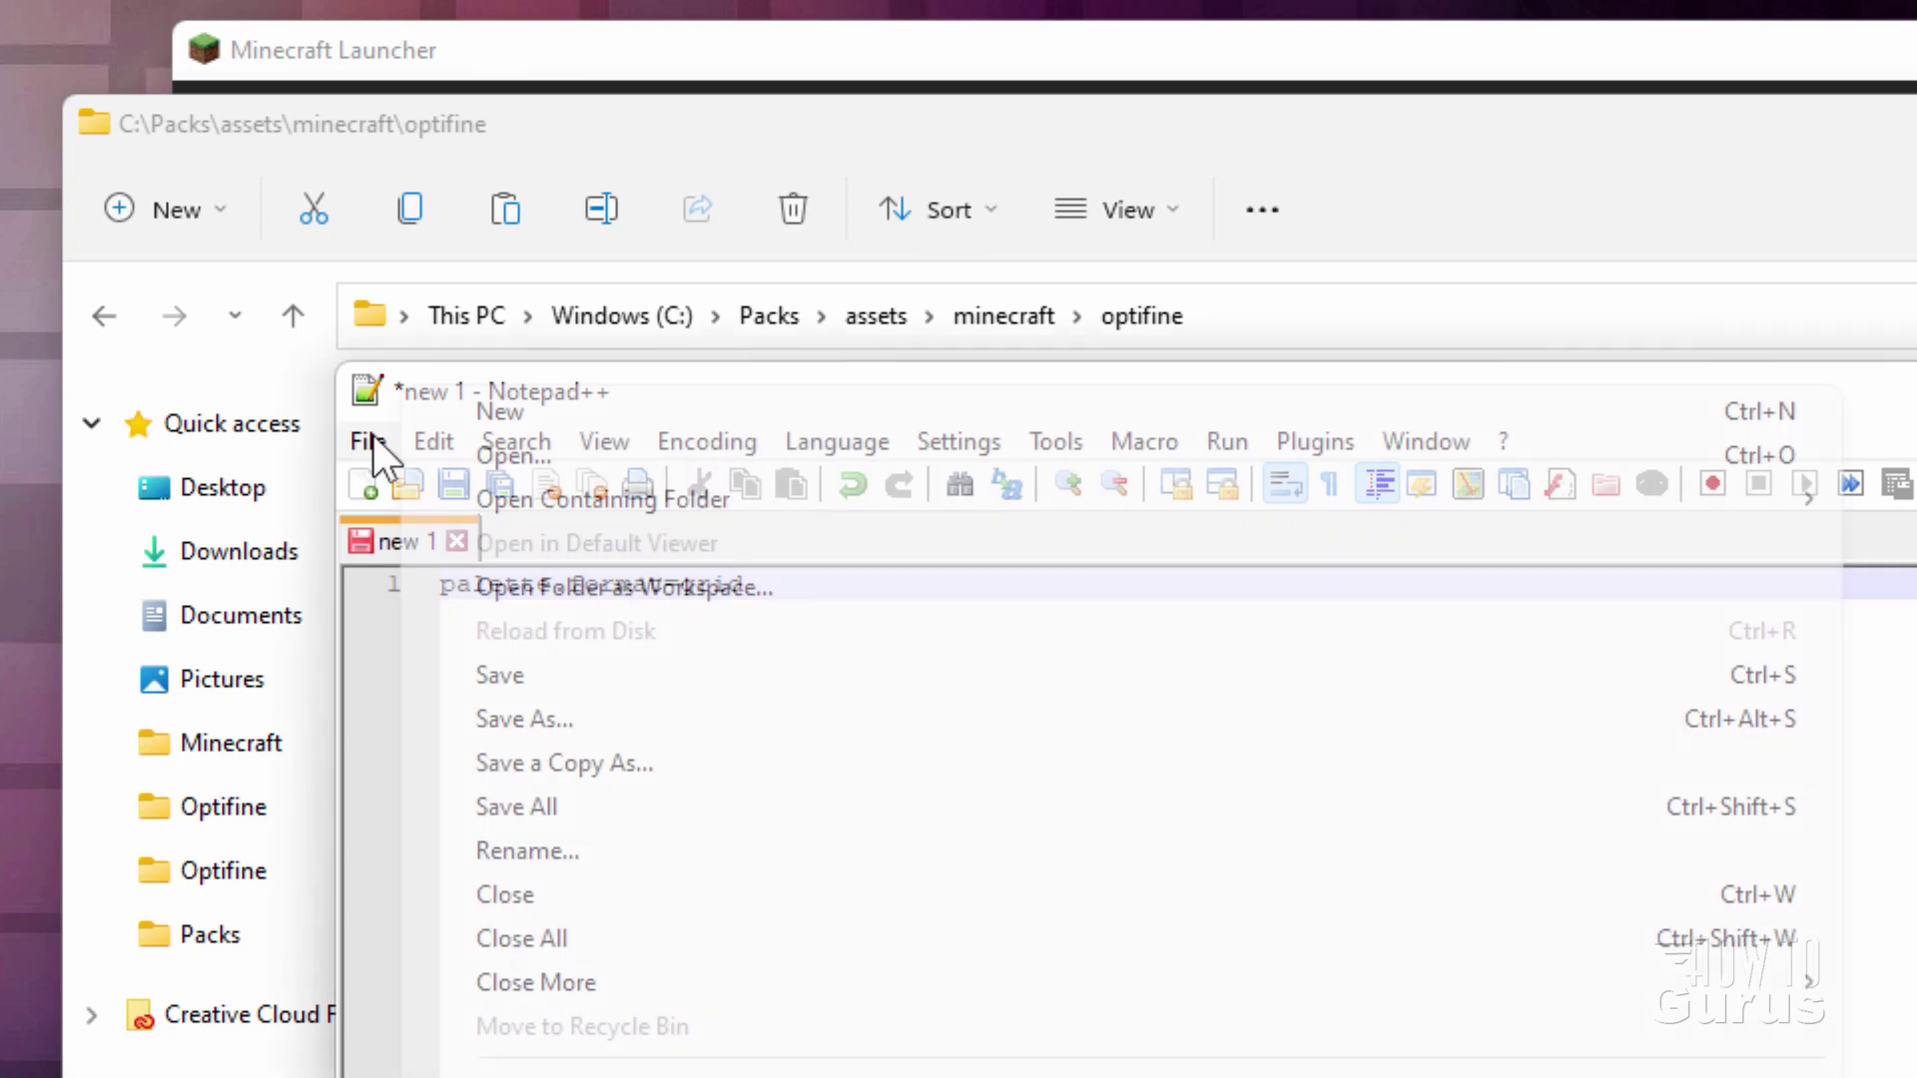
left_click(524, 718)
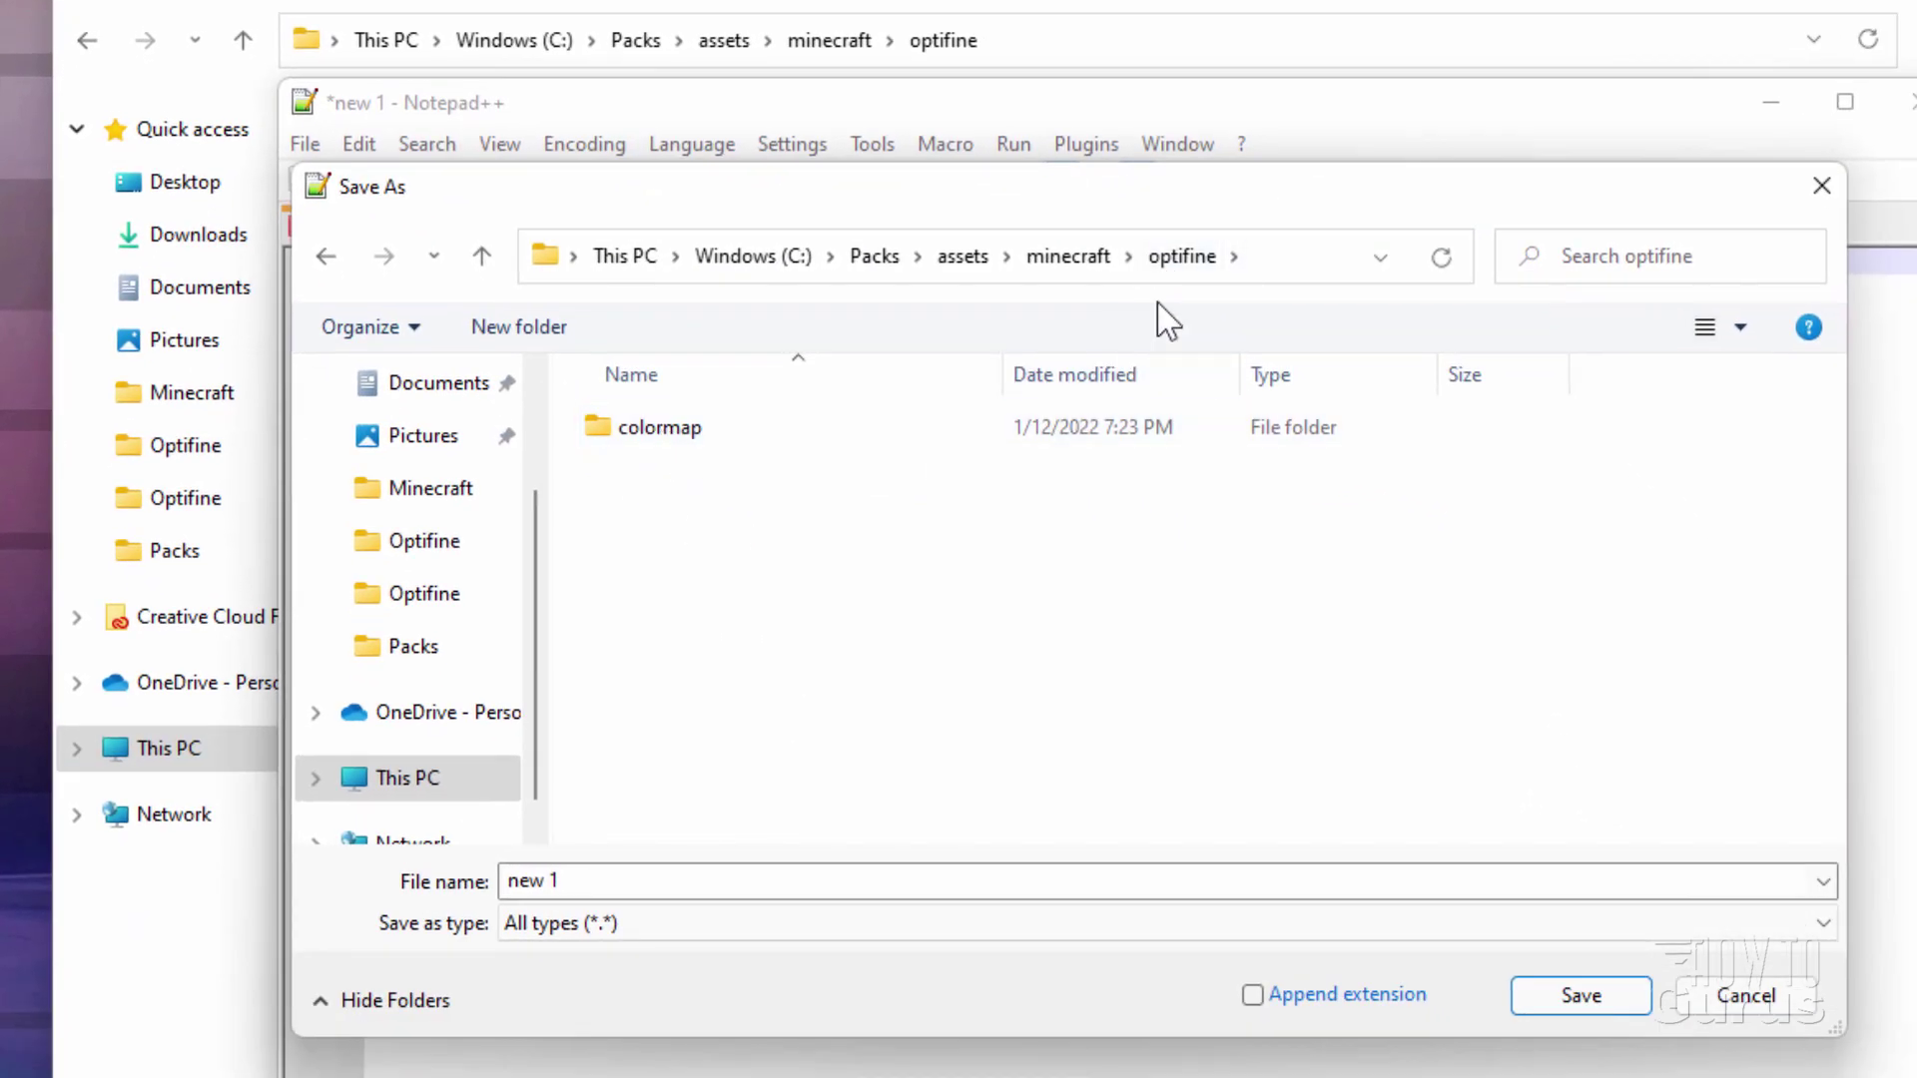
left_click(724, 871)
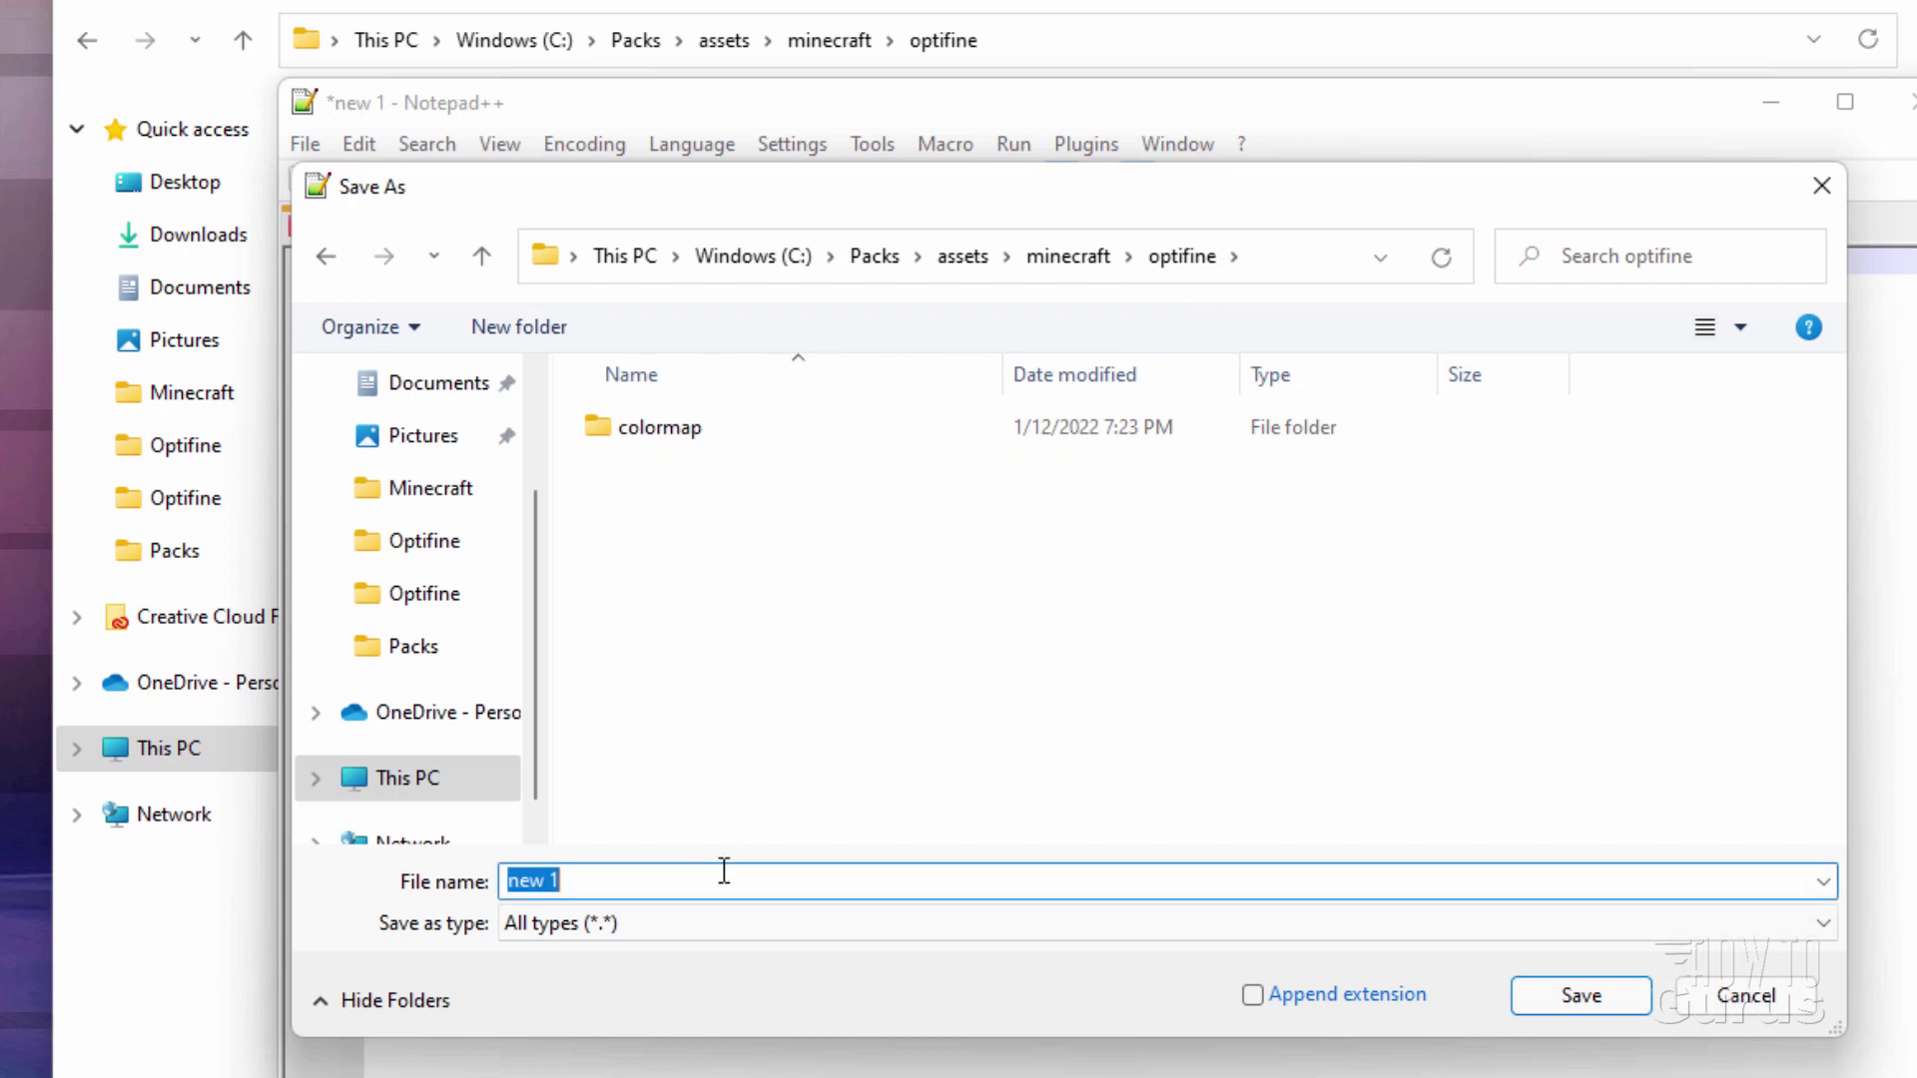
type("color")
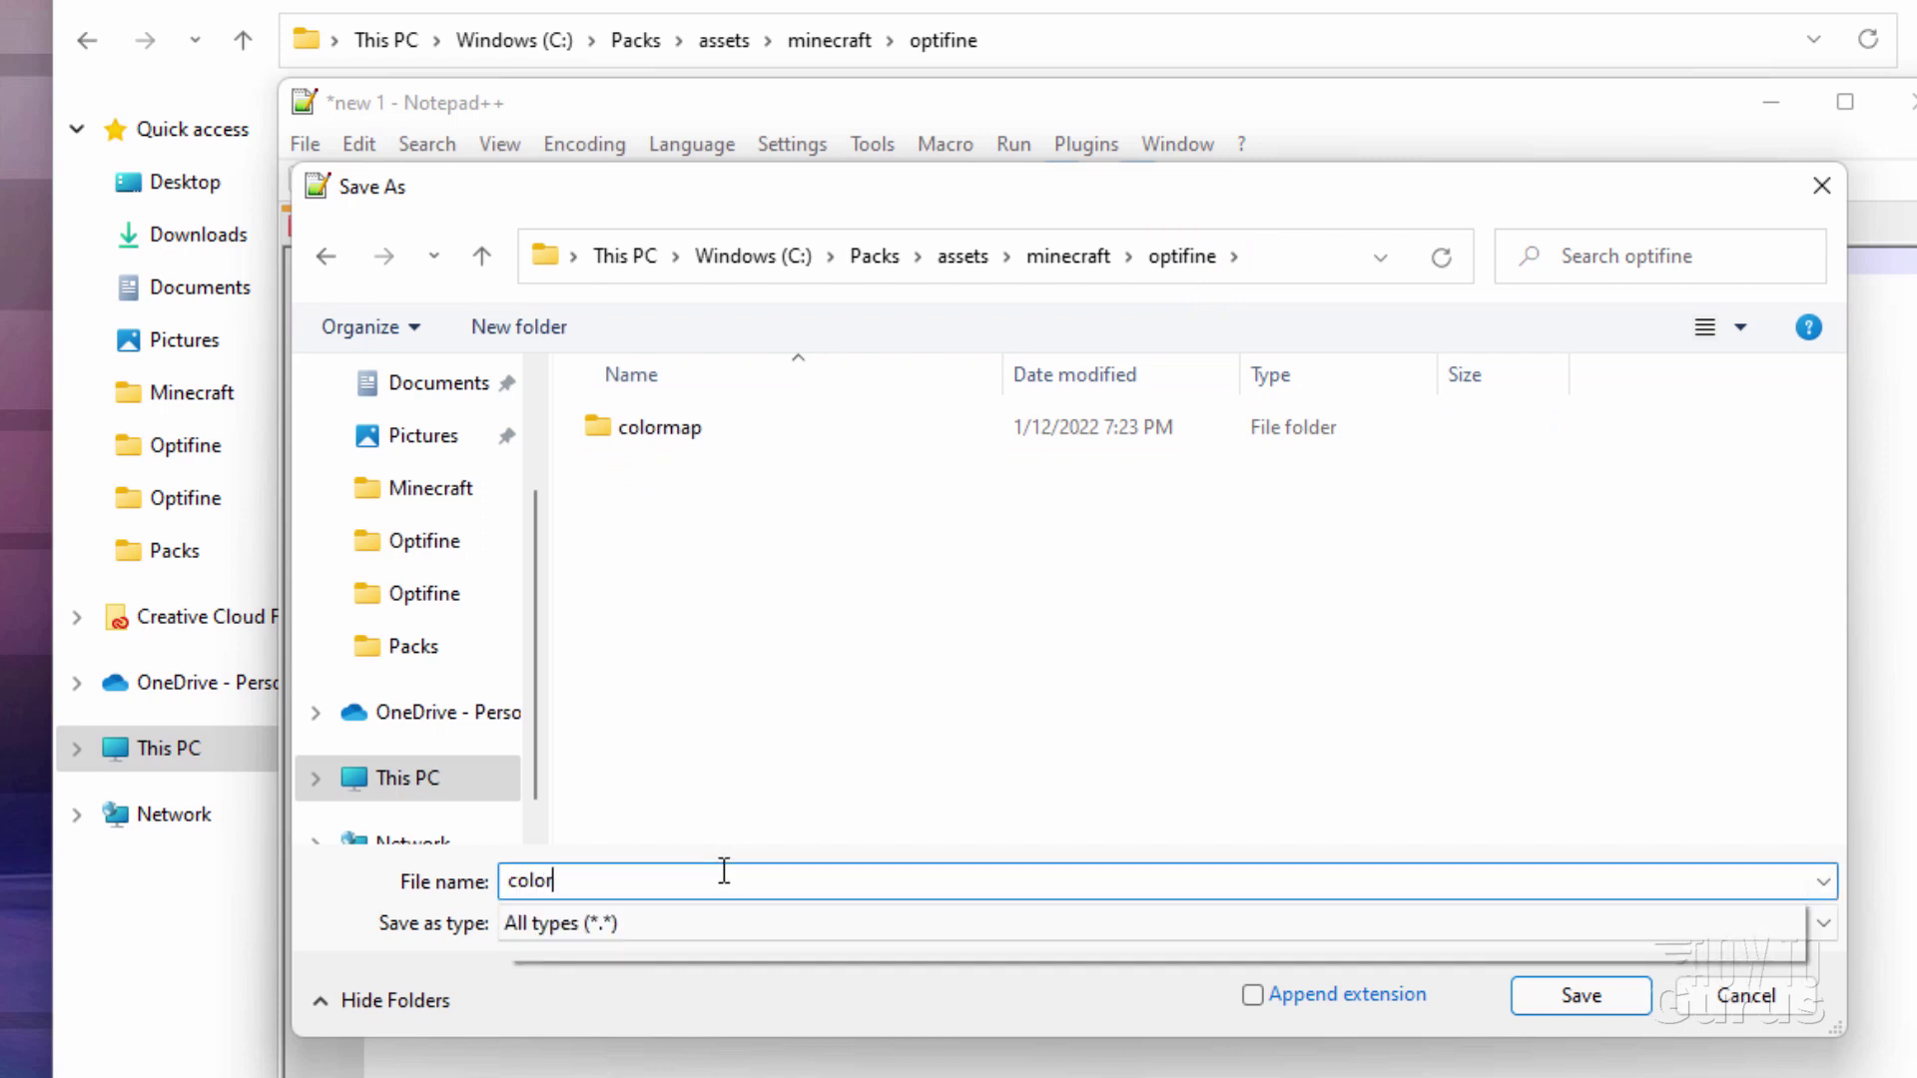
type(".properties")
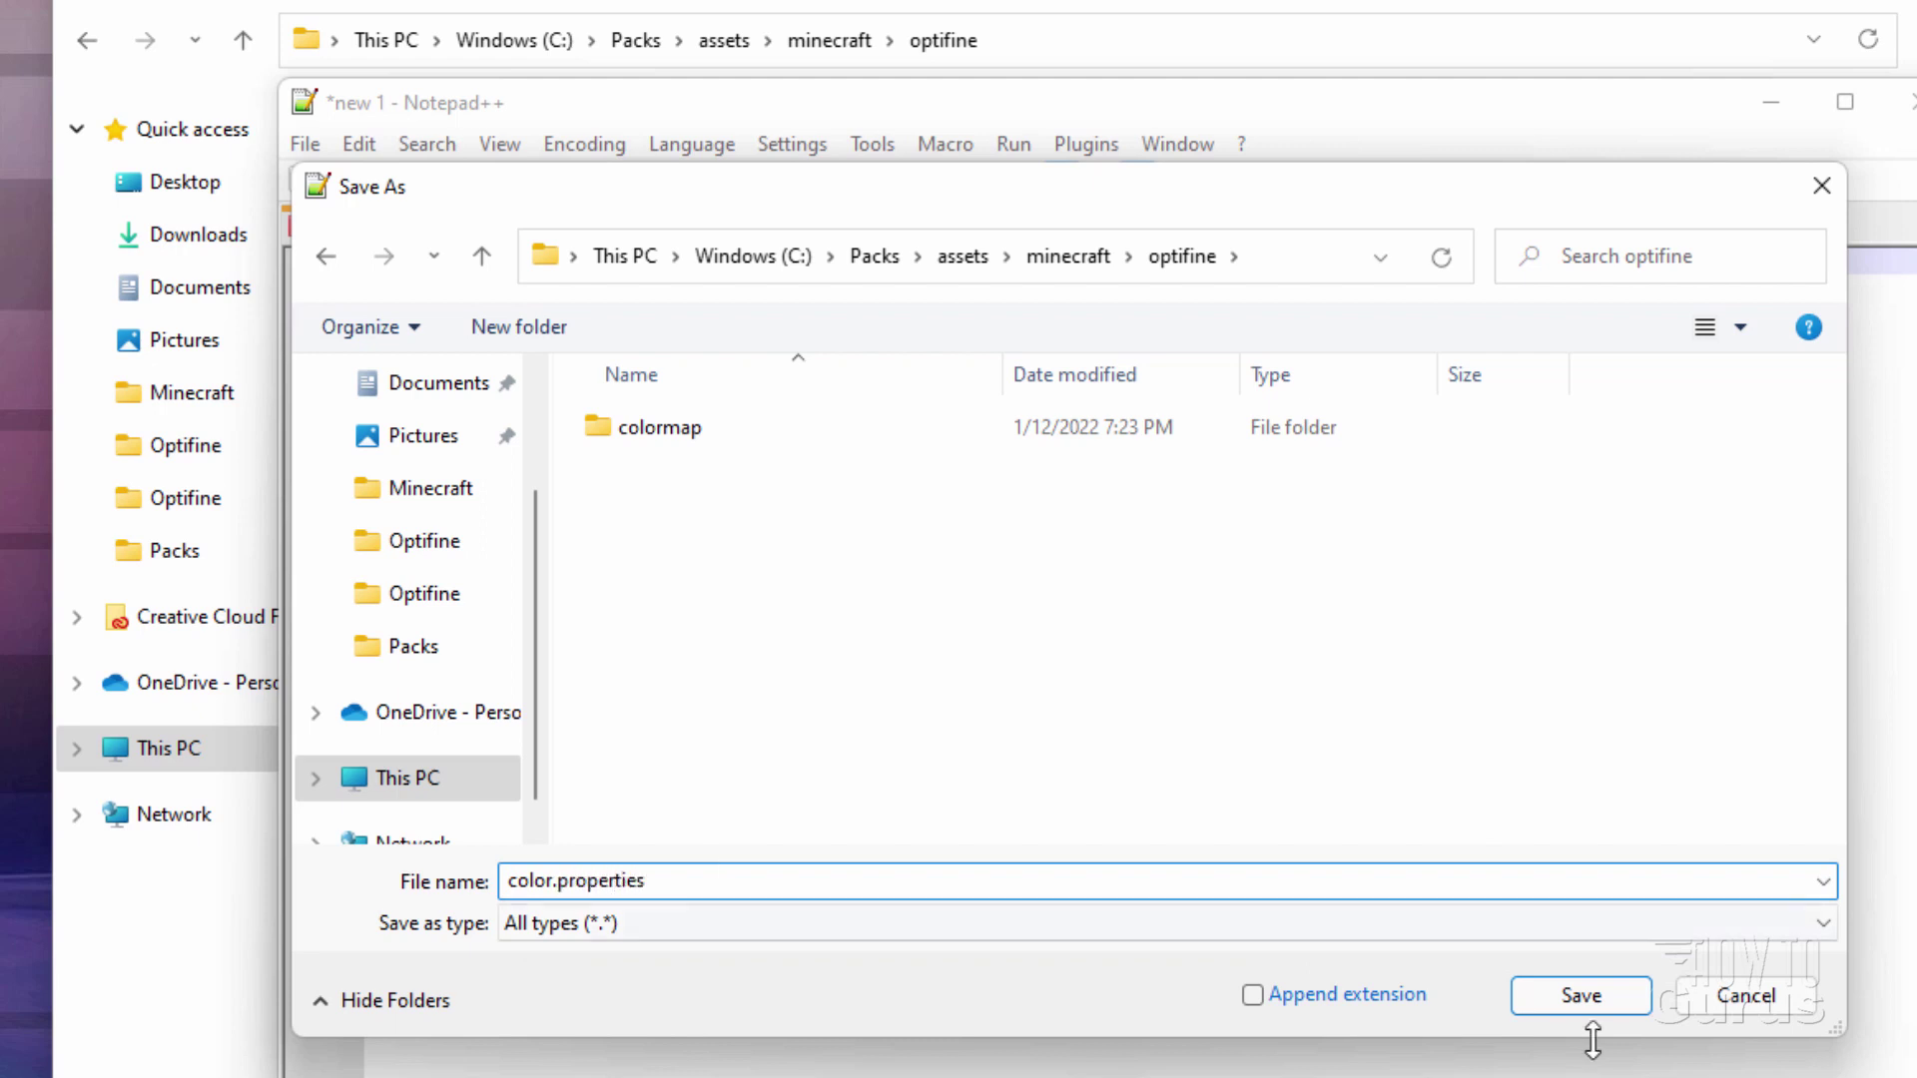
left_click(1588, 1002)
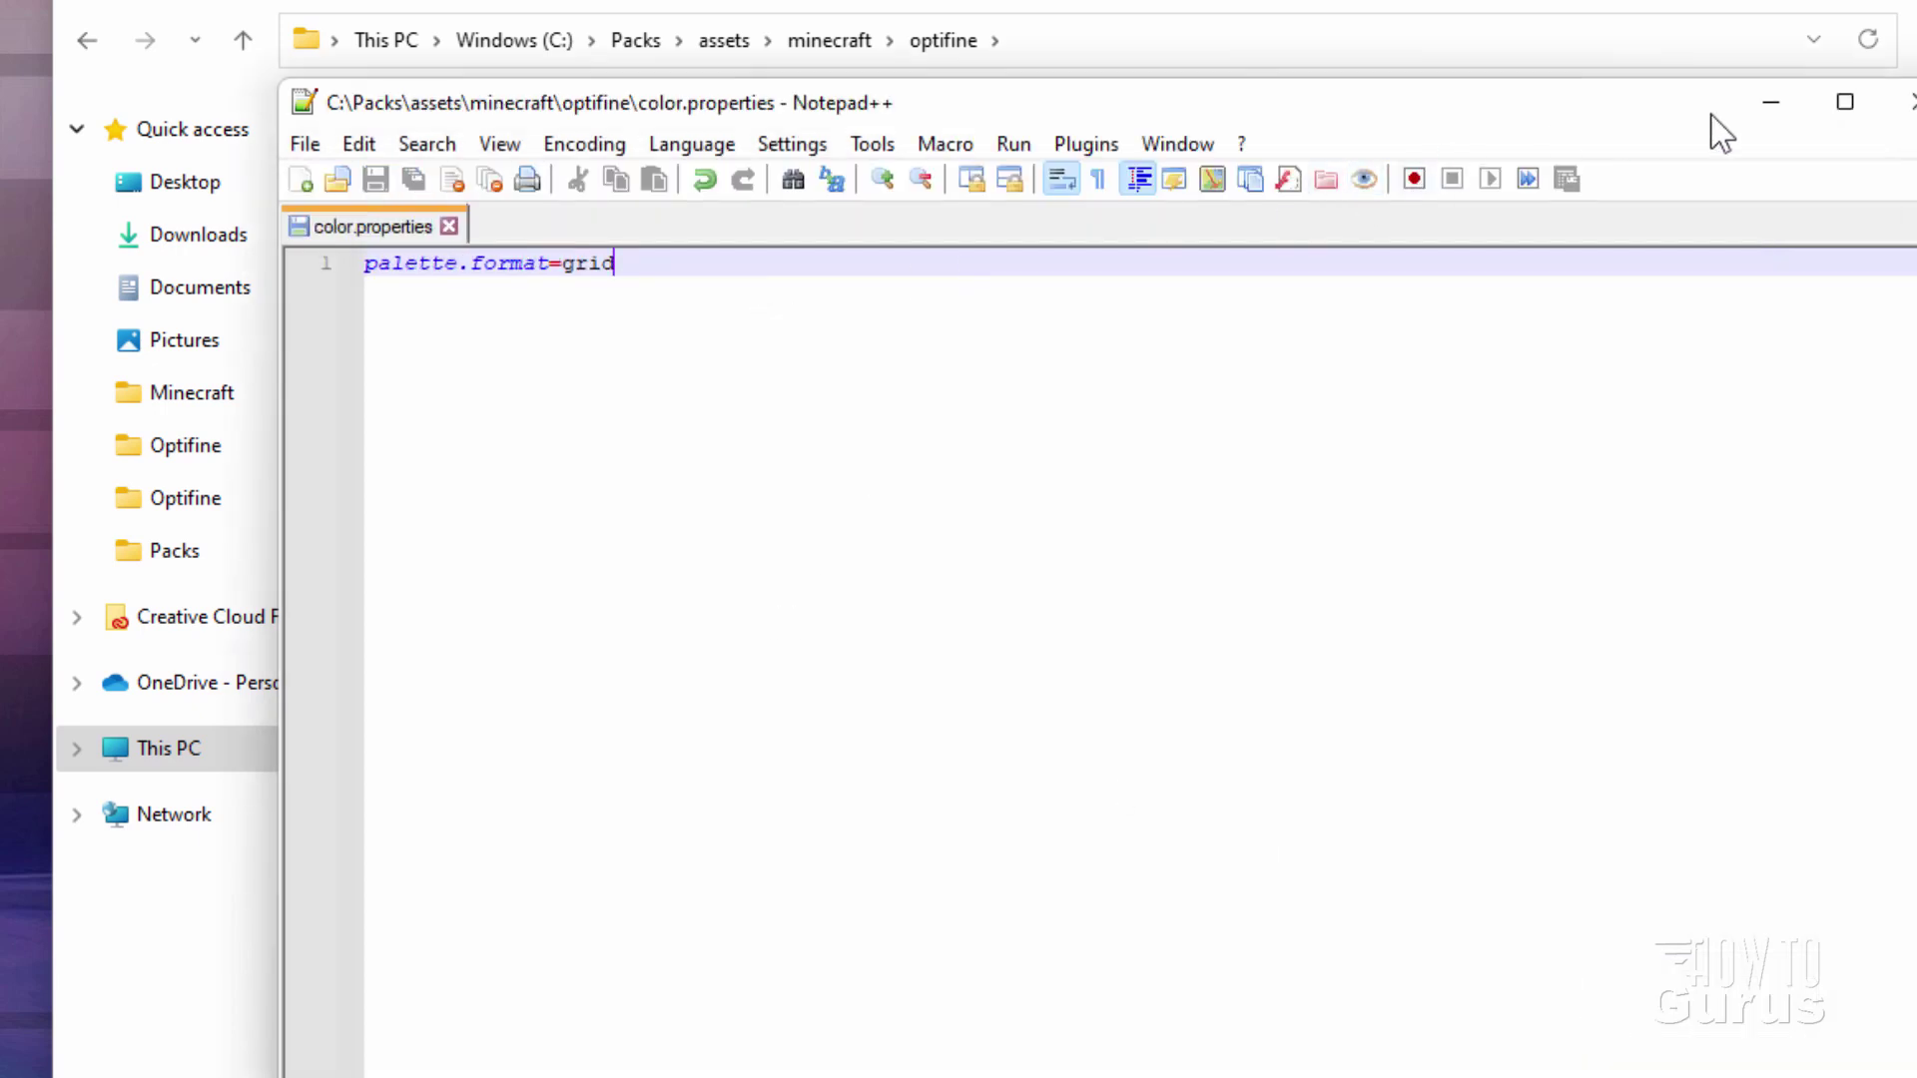
left_click(1902, 102)
Check color.properties in the optifine folder, then navigate up to the Packs folder.
left_click(385, 212)
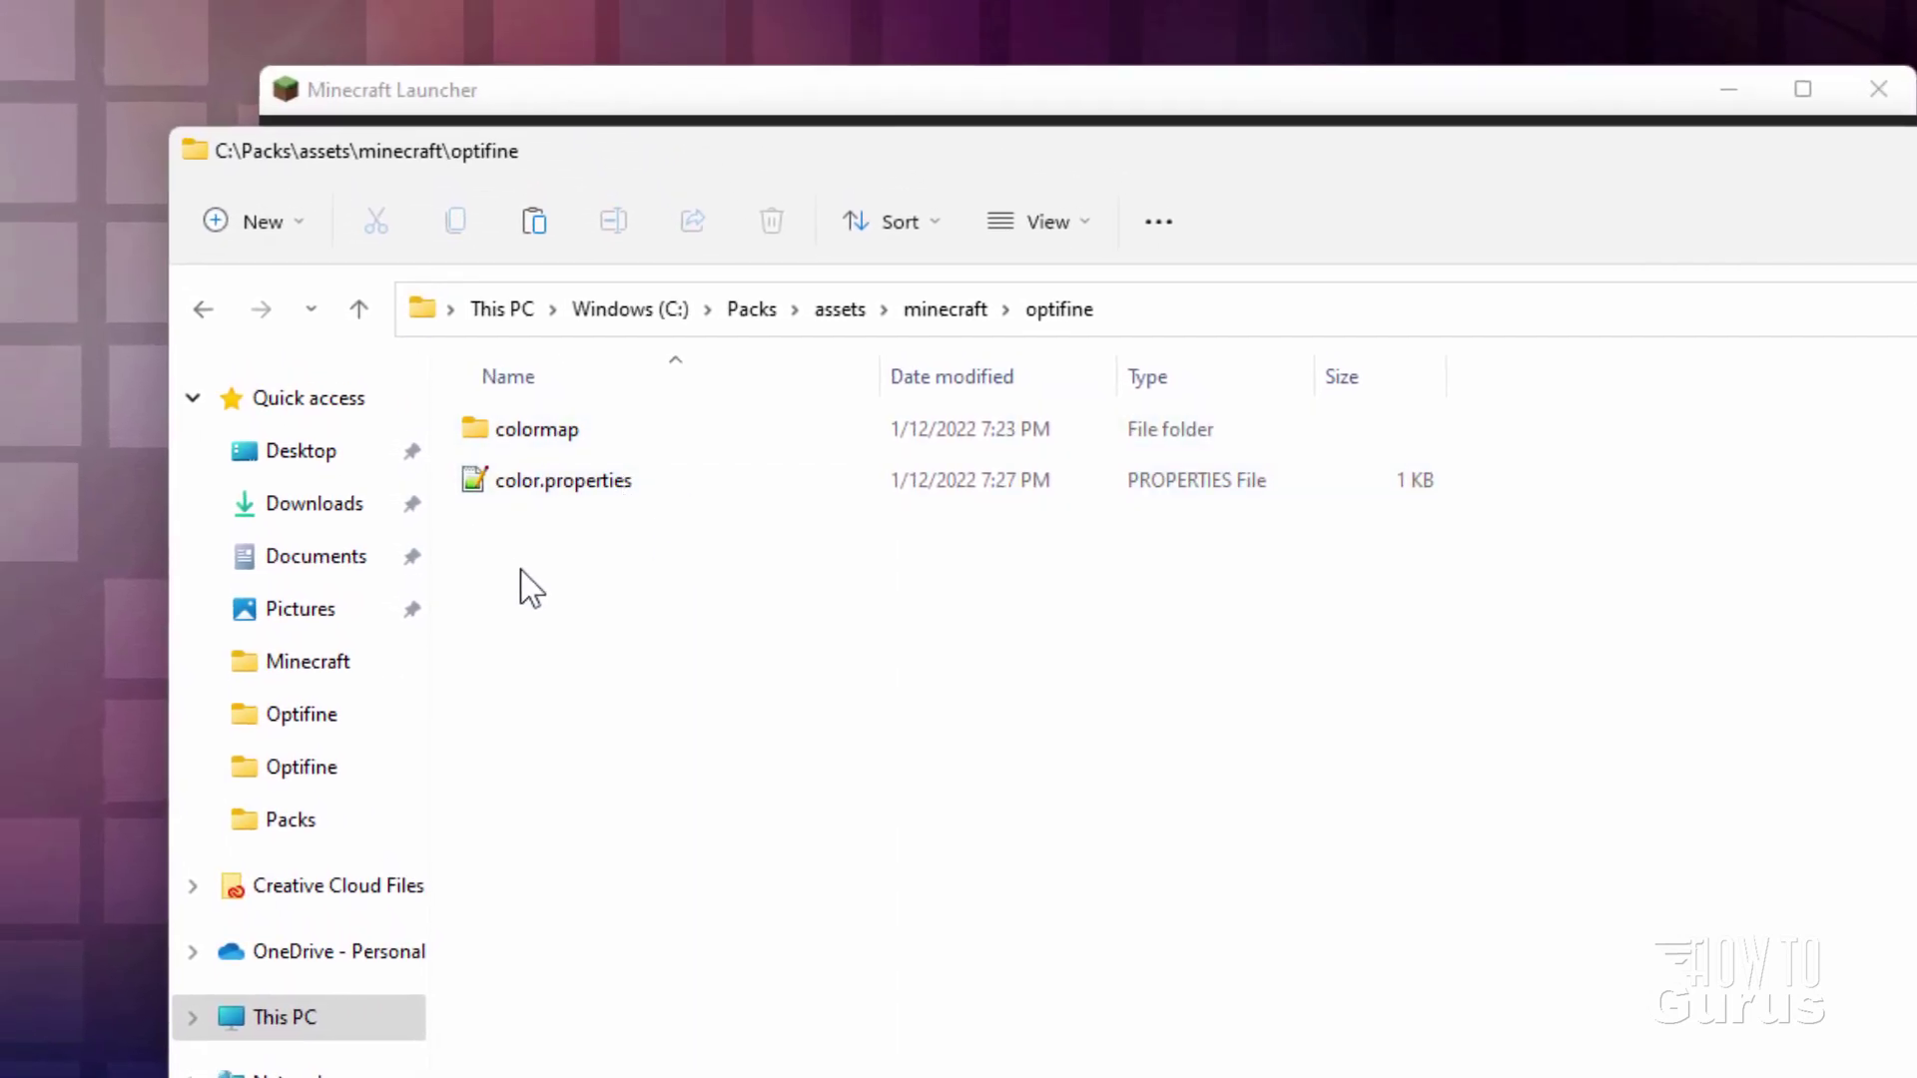
left_click(757, 312)
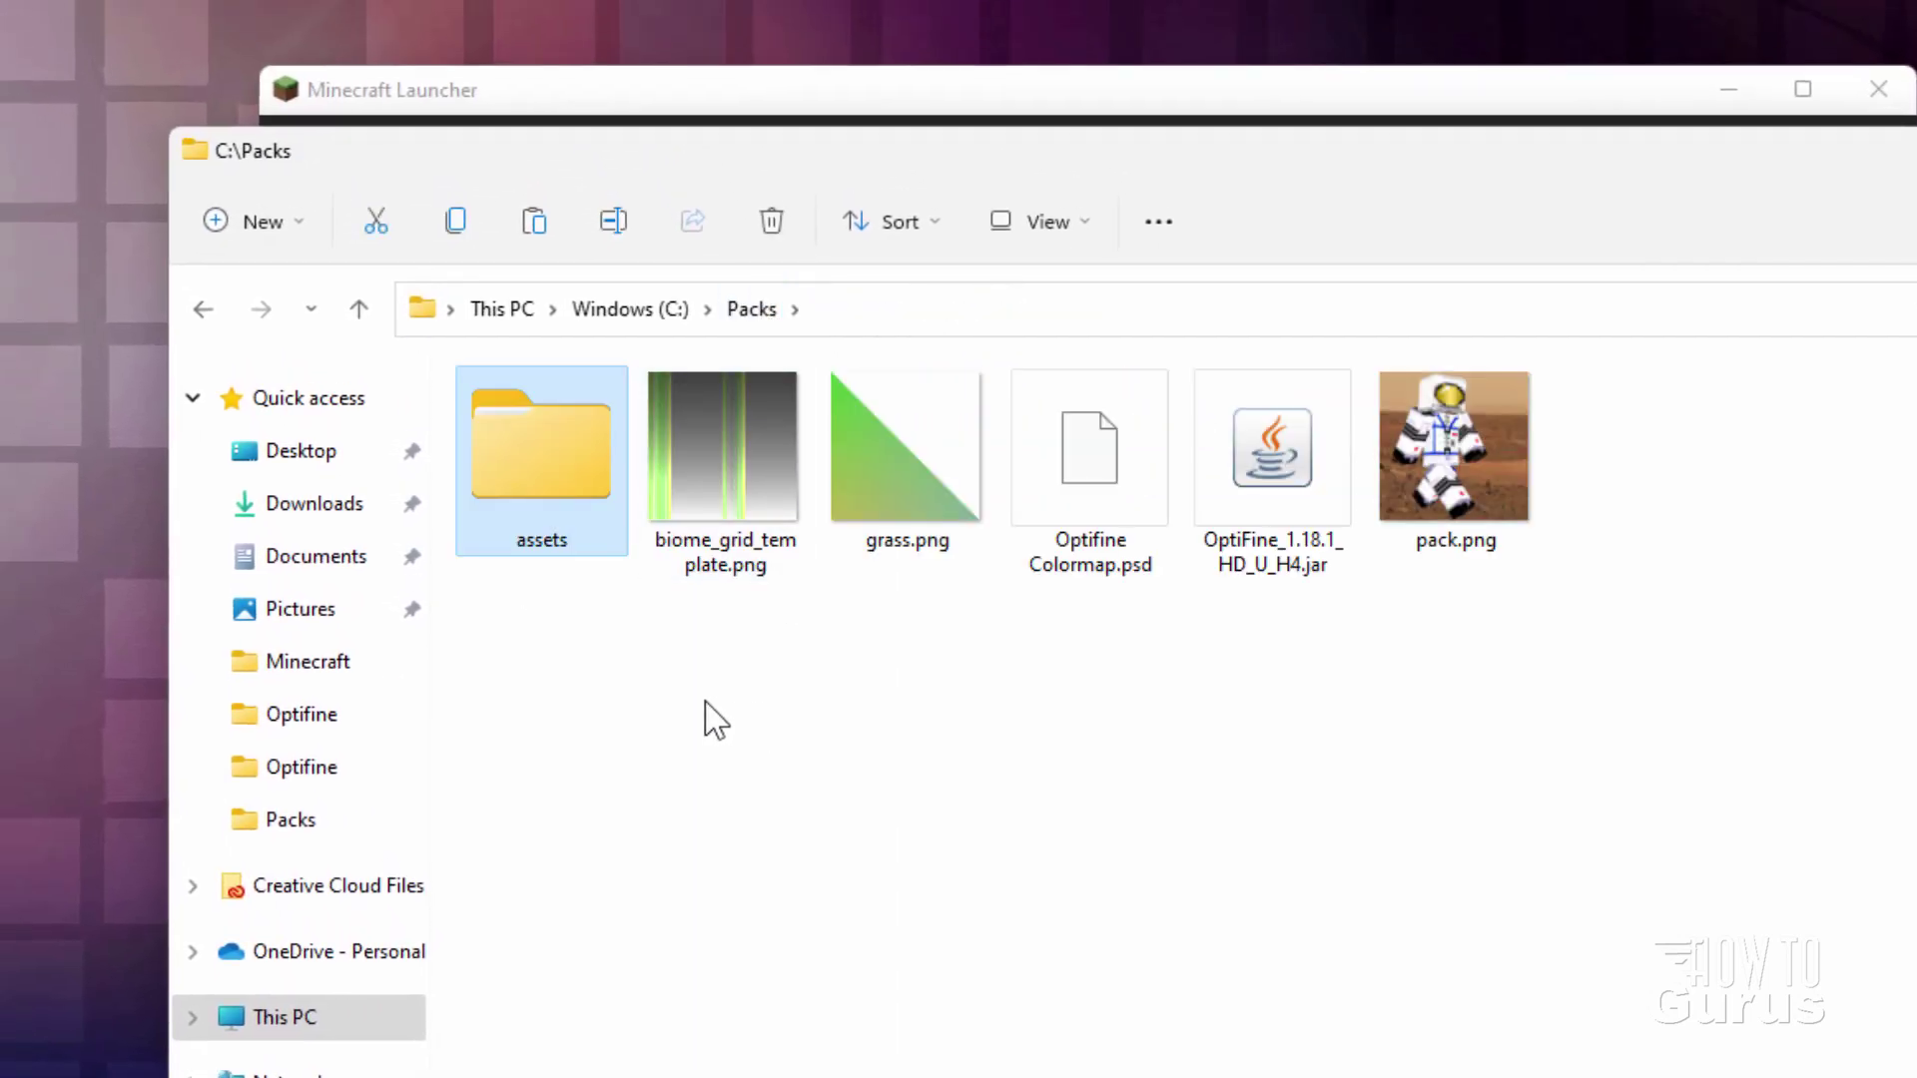